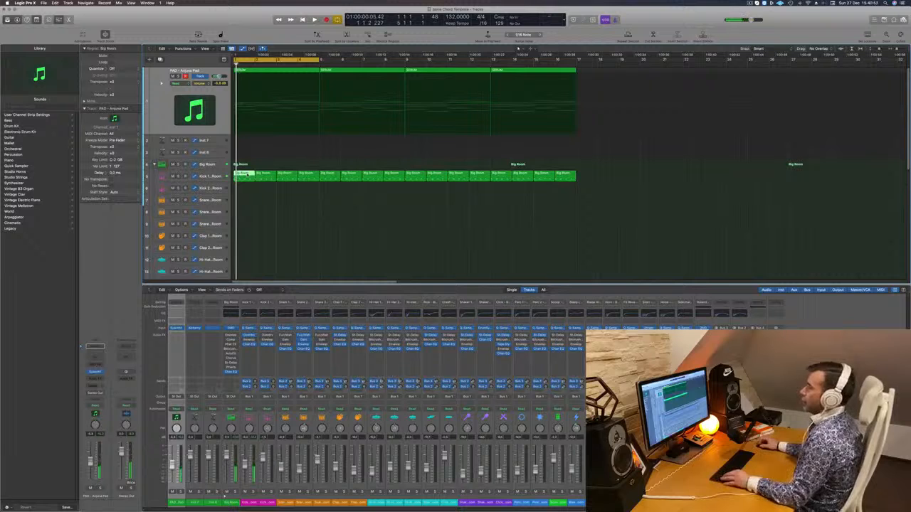
Step: Copy the first kick region to the first snare track and keep only two notes, placed on beats 2 and 4
{"action": "left_click_drag", "start_coordinate": [245, 174], "coordinate": [265, 199]}
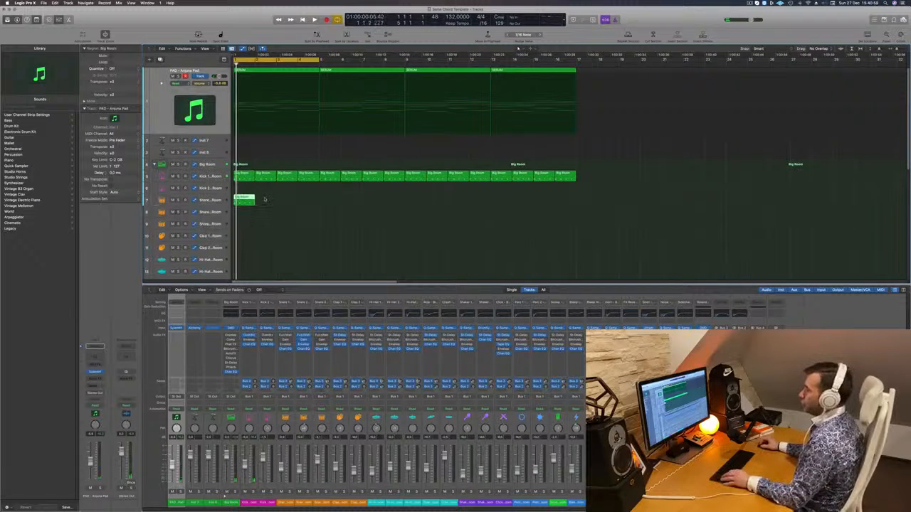
{"action": "key", "text": "p"}
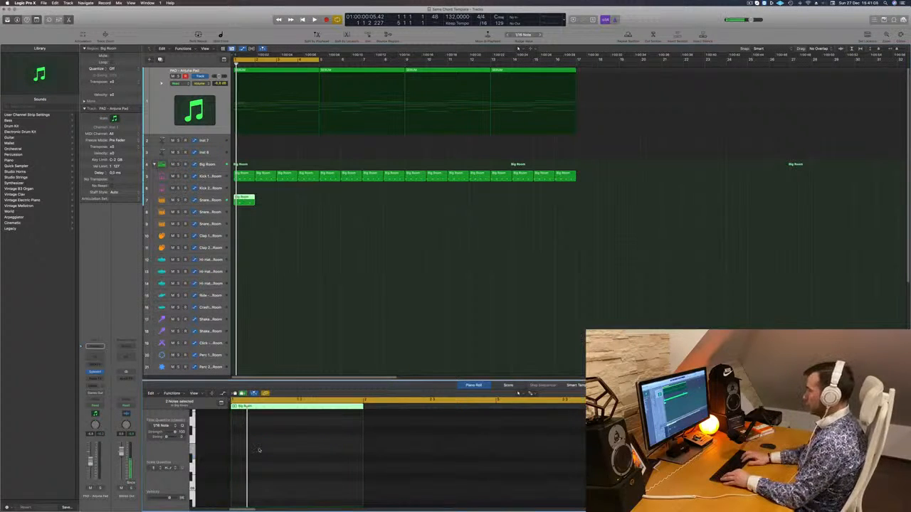
{"action": "key", "text": "space"}
{"action": "key", "text": "space"}
Step: Repeat the one-bar snare region until it fills bars 1 to 16, and play the kick and snare together
{"action": "left_click_drag", "start_coordinate": [245, 198], "coordinate": [287, 202]}
{"action": "left_click_drag", "start_coordinate": [328, 202], "coordinate": [360, 199]}
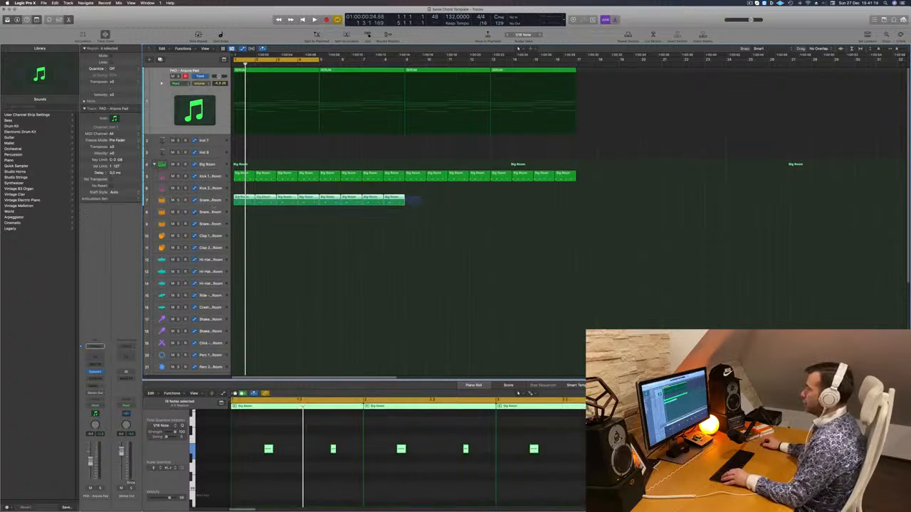
{"action": "left_click_drag", "start_coordinate": [250, 199], "coordinate": [424, 204]}
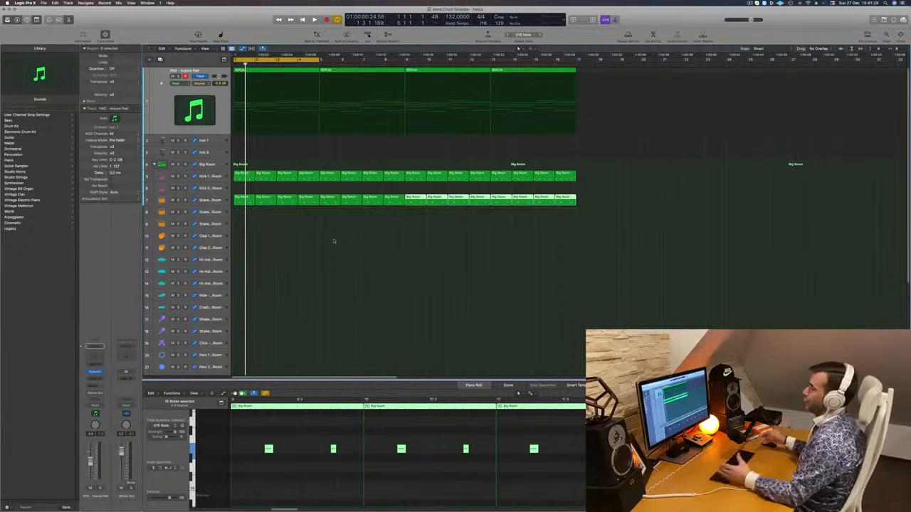
{"action": "left_click", "coordinate": [333, 241]}
{"action": "key", "text": "space"}
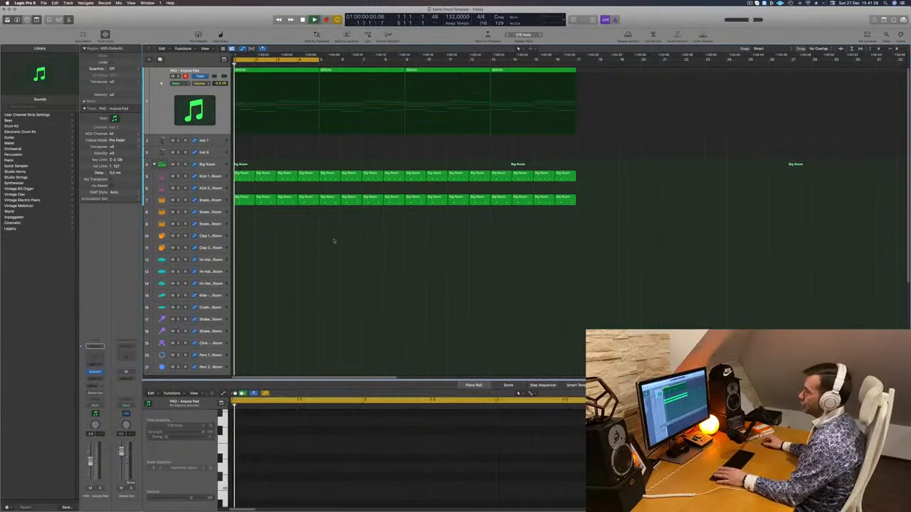
Step: Copy the first kick region to the first hi-hat track and shift its four notes to the offbeats
{"action": "left_click", "coordinate": [248, 178]}
{"action": "left_click_drag", "start_coordinate": [245, 219], "coordinate": [244, 260]}
{"action": "left_click_drag", "start_coordinate": [343, 440], "coordinate": [223, 457]}
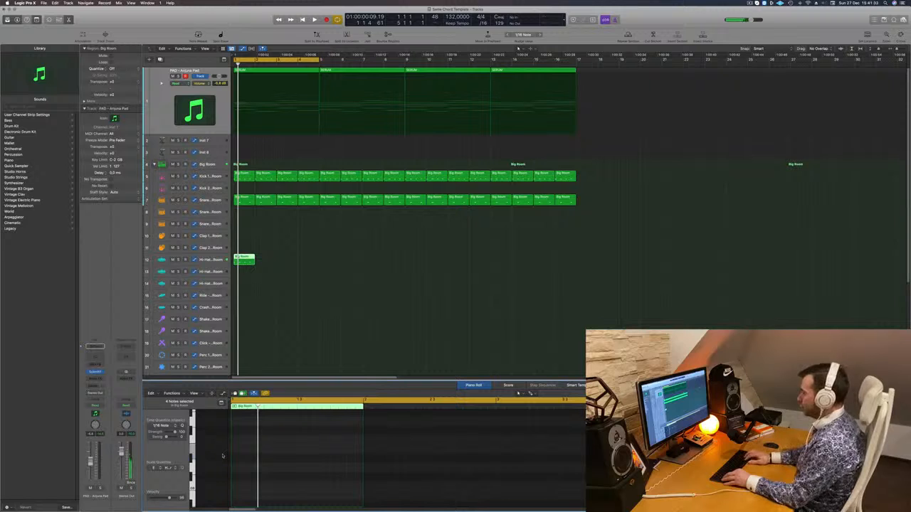
{"action": "key", "text": "space"}
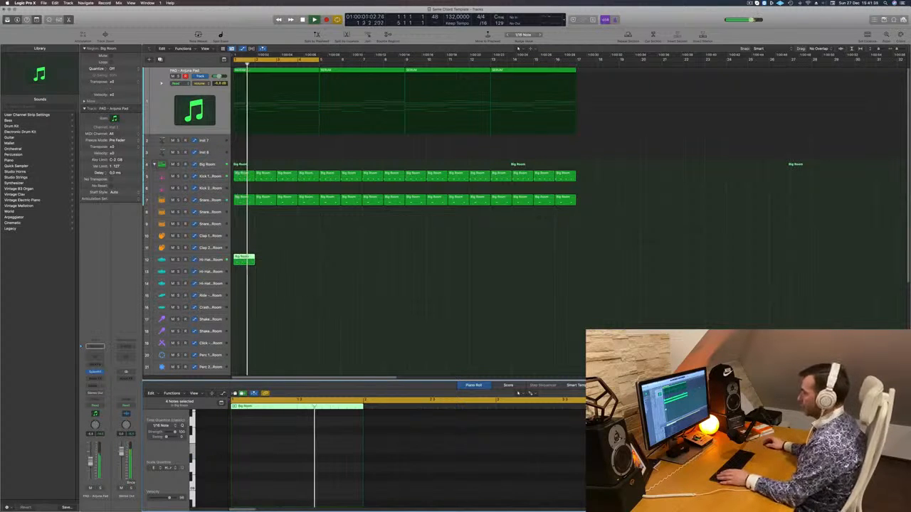
Step: Move the offbeat region to the Hi-Hat 2 track, repeat it through bar 16 and play the beat
{"action": "left_click_drag", "start_coordinate": [244, 260], "coordinate": [349, 275]}
{"action": "left_click", "coordinate": [249, 272], "text": "shift"}
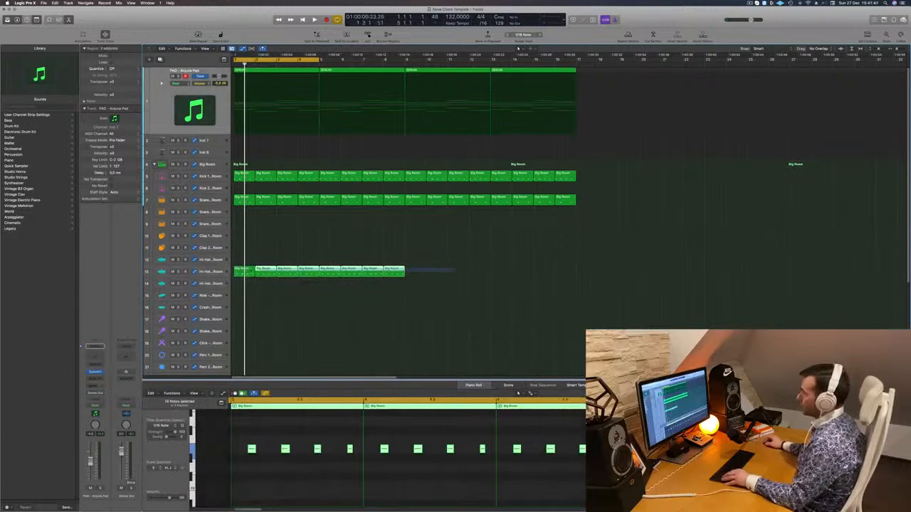
{"action": "left_click_drag", "start_coordinate": [252, 271], "coordinate": [426, 277]}
{"action": "left_click", "coordinate": [332, 253]}
{"action": "key", "text": "space"}
{"action": "left_click", "coordinate": [203, 272]}
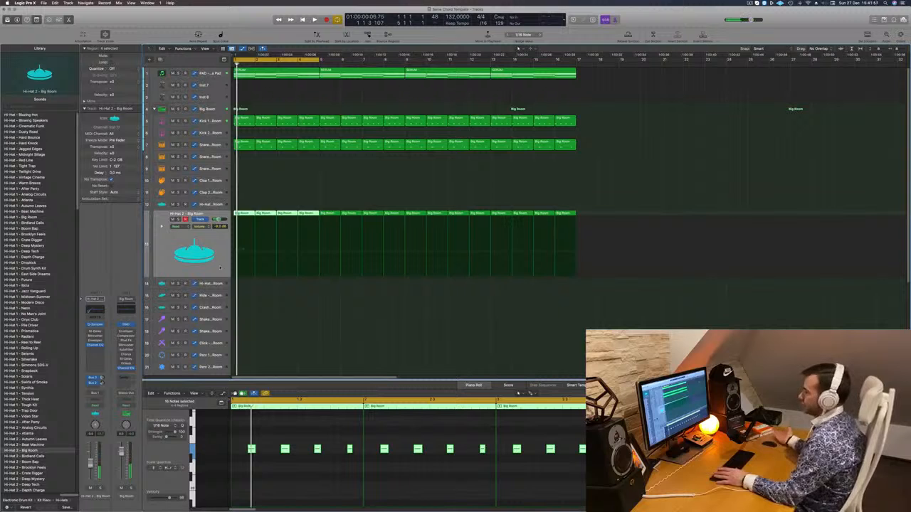
{"action": "key", "text": "space"}
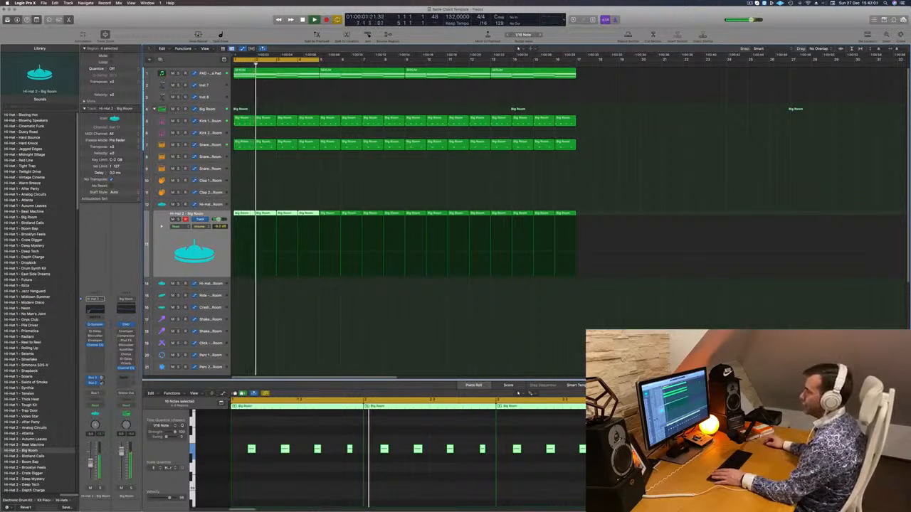
Step: Copy the first four hi-hat regions to the Scoop track and reduce the first to one lower-pitched note on bar 1's last offbeat
{"action": "scroll", "coordinate": [268, 319], "scroll_direction": "down", "scroll_amount": 5}
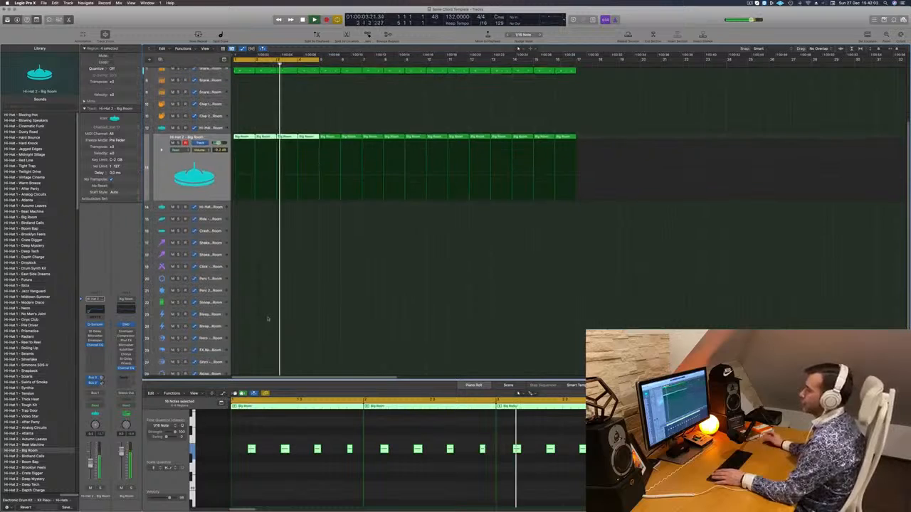
{"action": "scroll", "coordinate": [268, 319], "scroll_direction": "down", "scroll_amount": 2}
{"action": "key", "text": "space"}
{"action": "left_click_drag", "start_coordinate": [244, 138], "coordinate": [242, 276]}
{"action": "left_click_drag", "start_coordinate": [244, 443], "coordinate": [329, 457]}
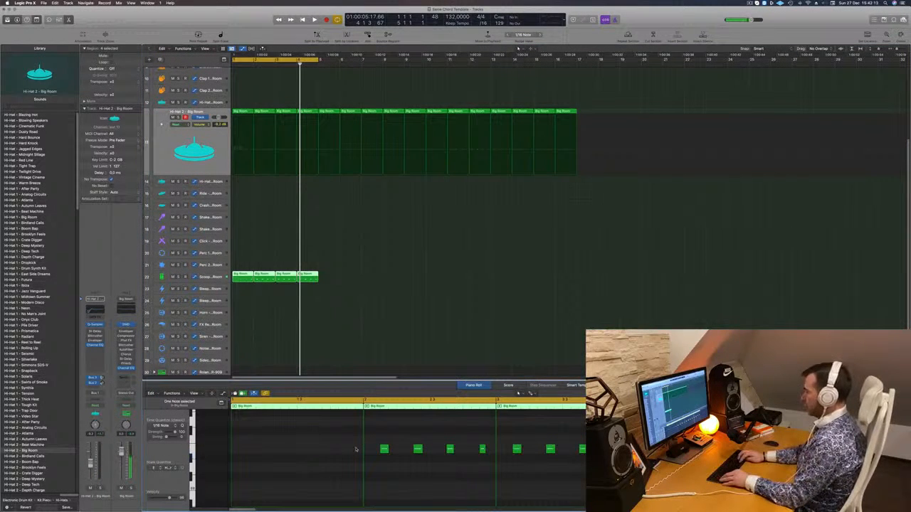
{"action": "key", "text": "space"}
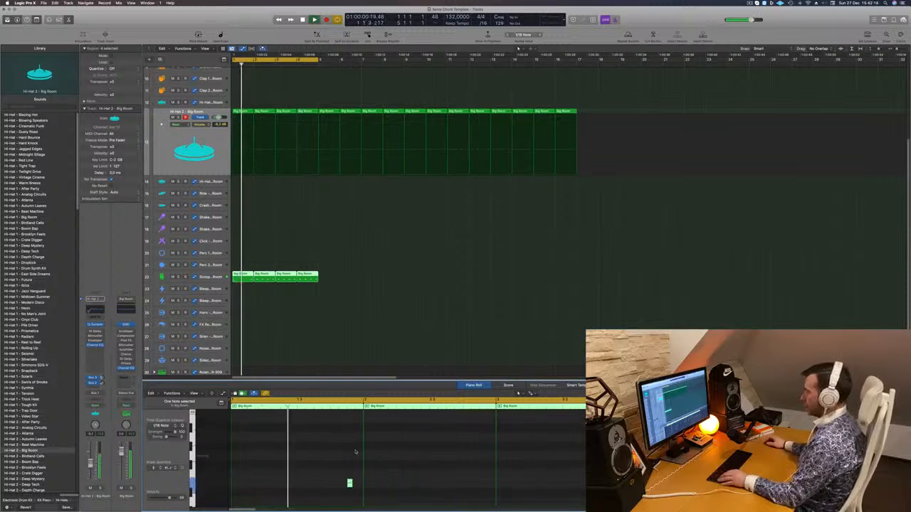
Step: Delete the other three Scoop regions, repeat the single-note region through bar 16 and play the result
{"action": "mouse_move", "coordinate": [352, 275]}
{"action": "left_mouse_down"}
{"action": "mouse_move", "coordinate": [261, 282]}
{"action": "mouse_move", "coordinate": [347, 283]}
{"action": "mouse_move", "coordinate": [336, 282]}
{"action": "left_mouse_up"}
{"action": "key", "text": "Delete"}
{"action": "left_click", "coordinate": [237, 278]}
{"action": "left_click", "coordinate": [248, 277], "text": "shift"}
{"action": "left_click_drag", "start_coordinate": [267, 277], "coordinate": [440, 282]}
{"action": "key", "text": "space"}
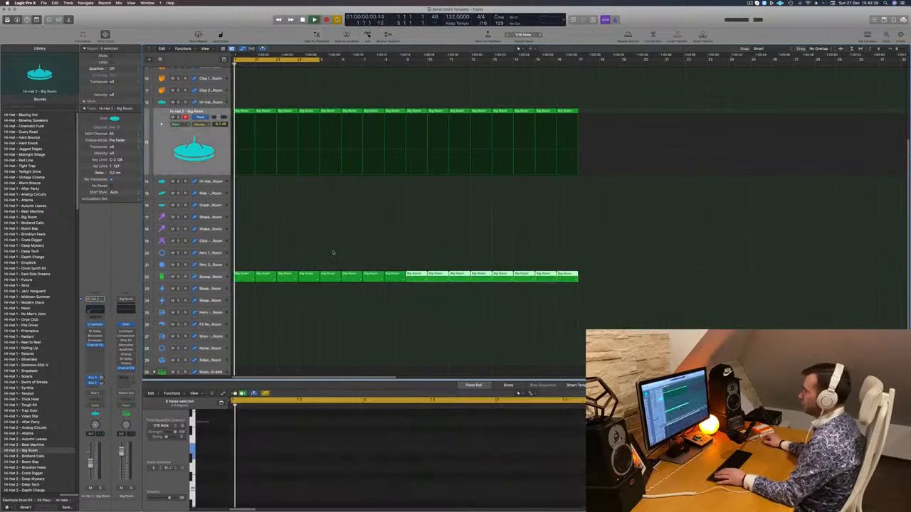
Step: Insert a Compressor on the PAD - Anjuna Pad track
{"action": "scroll", "coordinate": [305, 213], "scroll_direction": "up", "scroll_amount": 5}
{"action": "scroll", "coordinate": [300, 214], "scroll_direction": "up", "scroll_amount": 3}
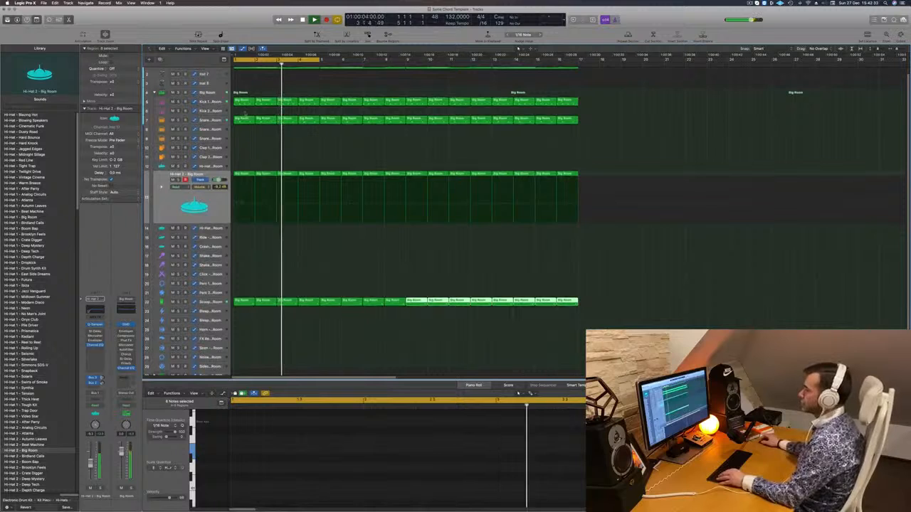
{"action": "left_click", "coordinate": [209, 72]}
{"action": "key", "text": "Return"}
{"action": "left_click", "coordinate": [95, 379]}
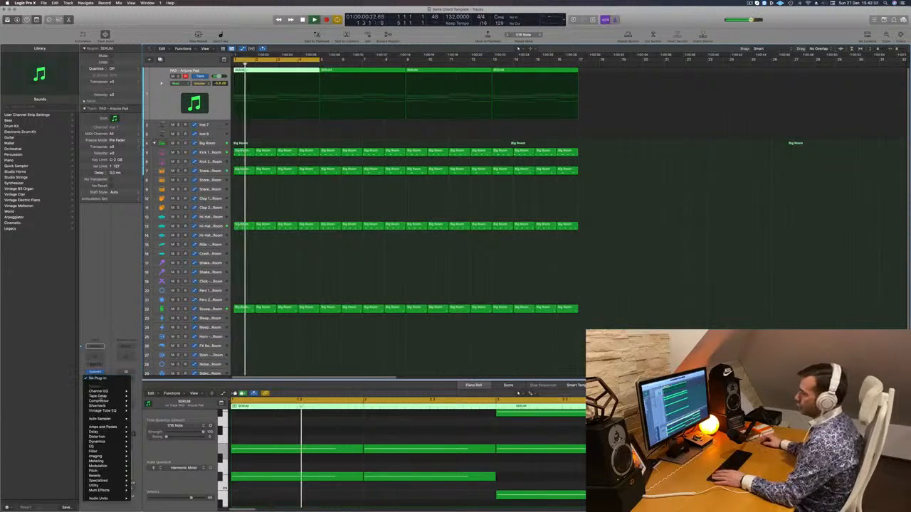
{"action": "mouse_move", "coordinate": [99, 400]}
{"action": "left_click", "coordinate": [144, 401]}
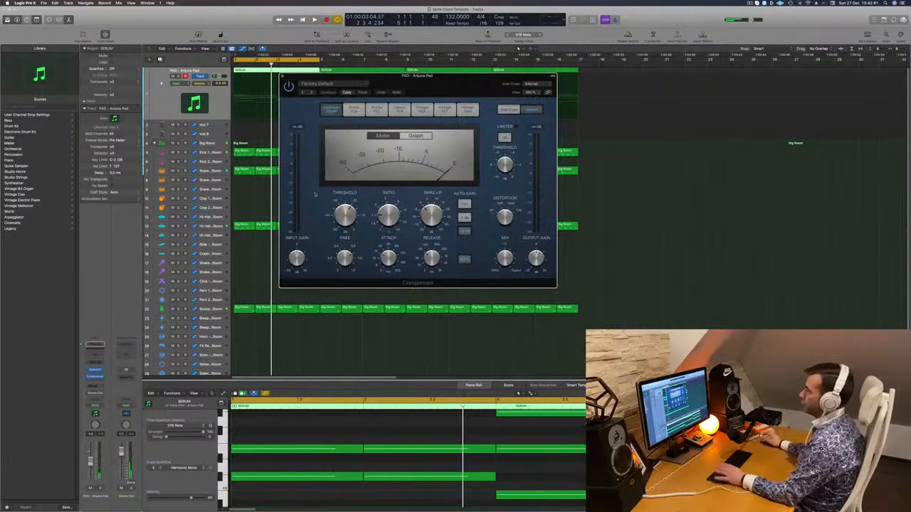
Step: Set the compressor's side chain to the Kick 1 channel, adjust its ratio and threshold during playback, and close the plug-in
{"action": "key", "text": "space"}
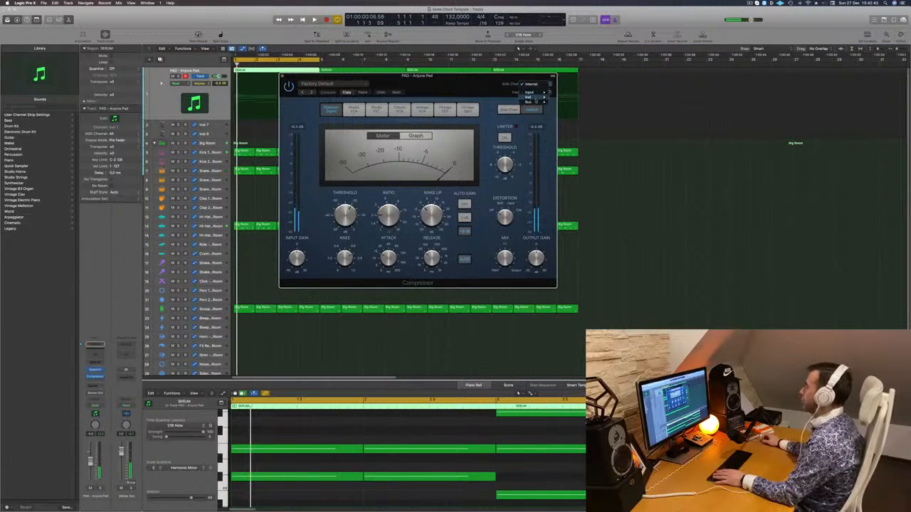
{"action": "mouse_move", "coordinate": [535, 99]}
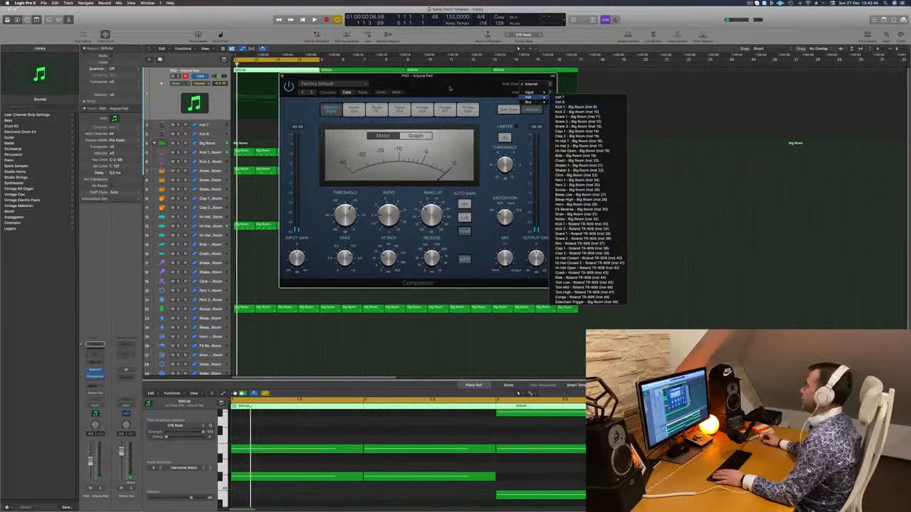
{"action": "left_click", "coordinate": [560, 102]}
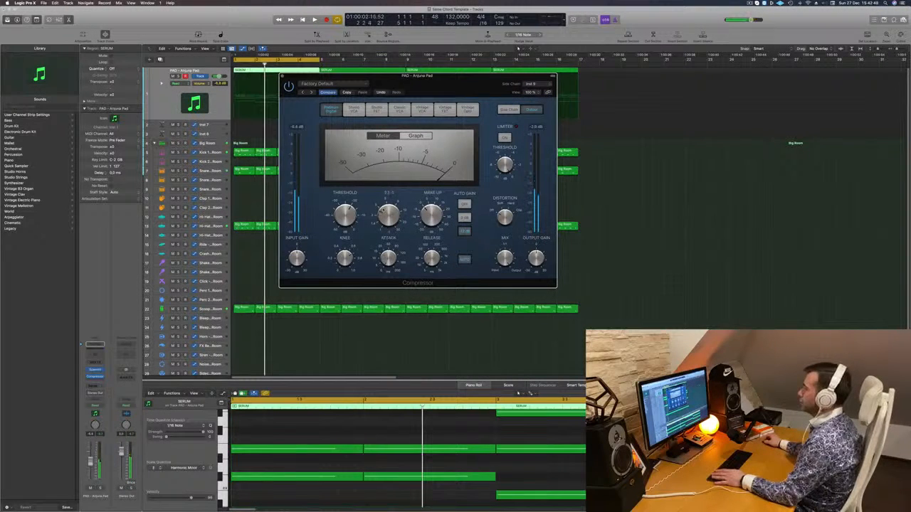
{"action": "key", "text": "space"}
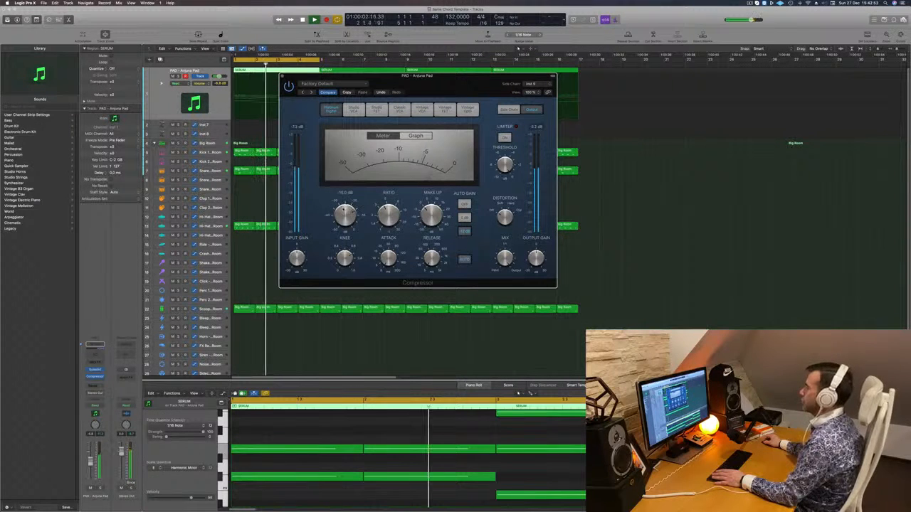
{"action": "key", "text": "space"}
{"action": "key", "text": "space"}
{"action": "left_click_drag", "start_coordinate": [462, 88], "coordinate": [475, 87]}
{"action": "left_click", "coordinate": [294, 75]}
Step: Listen to the sidechained pad and add a bus send to its channel
{"action": "key", "text": "space"}
{"action": "key", "text": "space"}
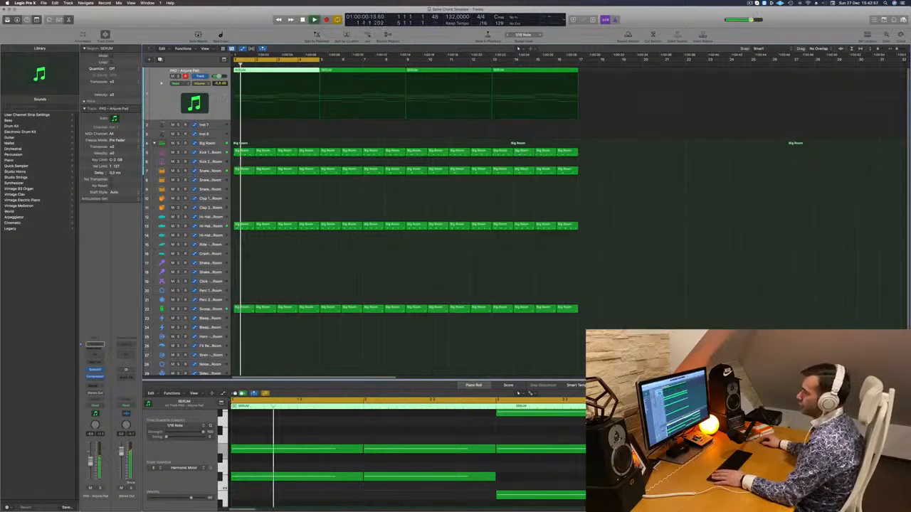
{"action": "key", "text": "space"}
{"action": "key", "text": "space"}
{"action": "left_click", "coordinate": [93, 388]}
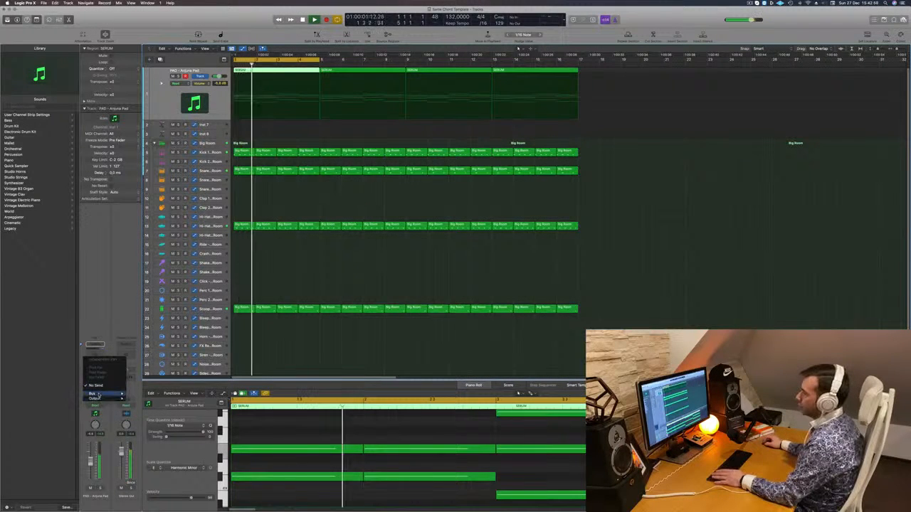
{"action": "mouse_move", "coordinate": [106, 393]}
{"action": "left_click", "coordinate": [152, 357]}
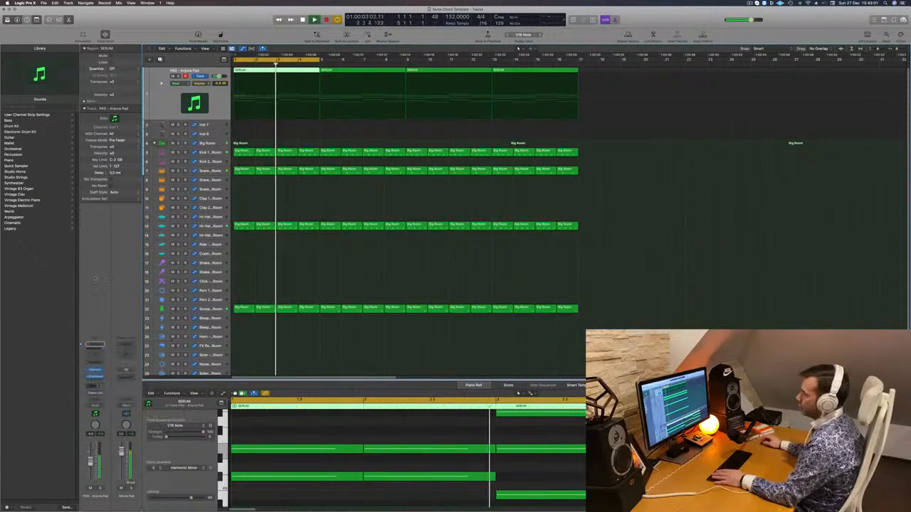
{"action": "key", "text": "space"}
{"action": "key", "text": "space"}
Step: Insert a stereo SilverVerb on the new aux channel, load the grandiose preset and close the plug-in
{"action": "left_click", "coordinate": [122, 373]}
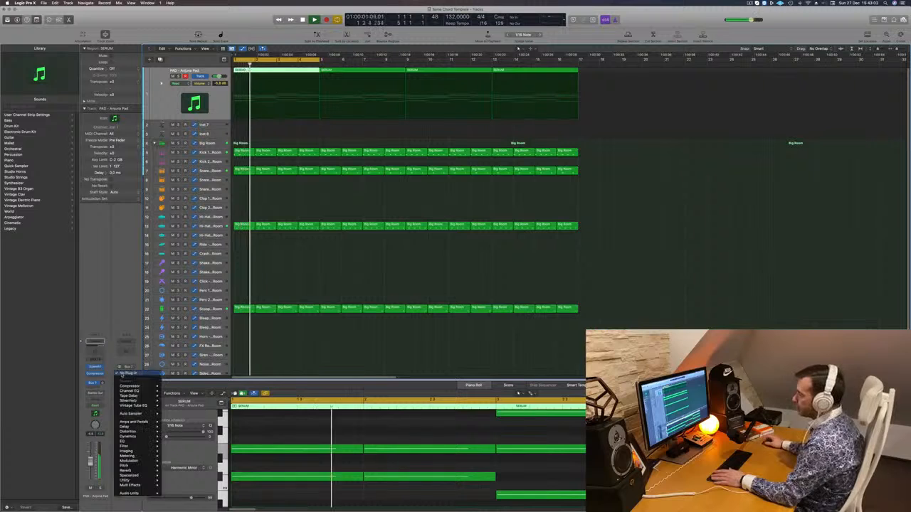
{"action": "mouse_move", "coordinate": [136, 405]}
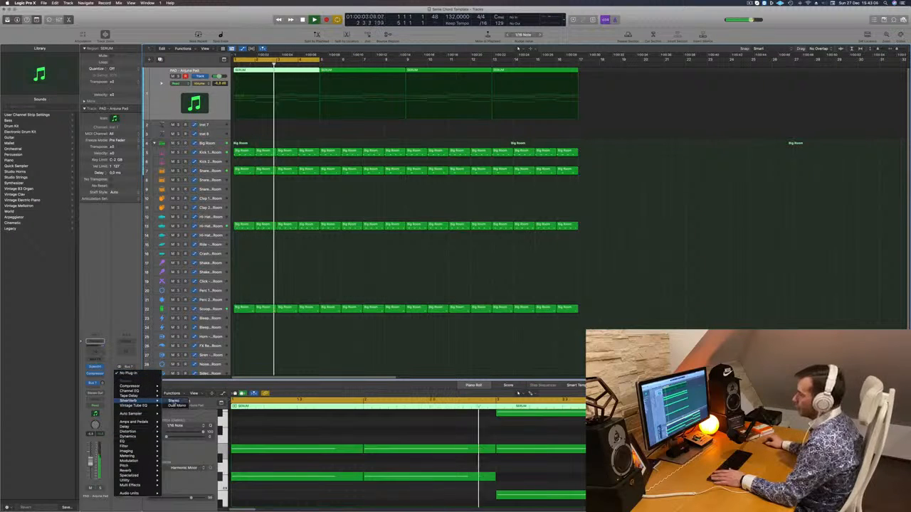
{"action": "left_click", "coordinate": [173, 400]}
{"action": "left_click", "coordinate": [324, 83]}
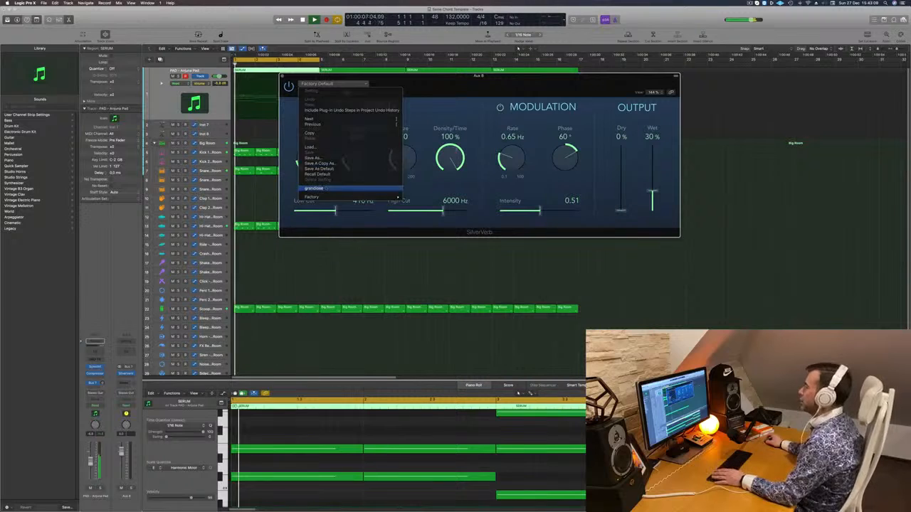
{"action": "left_click", "coordinate": [317, 189]}
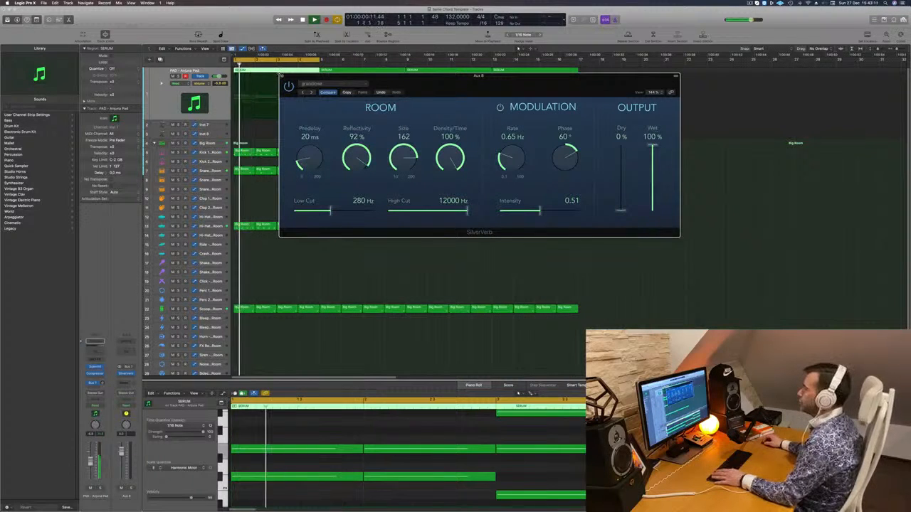
{"action": "left_click", "coordinate": [282, 76]}
Step: Play the loop, adjust the filter cutoff in the pad's Sylenth1, close it and lower the pad track's volume
{"action": "key", "text": "Return"}
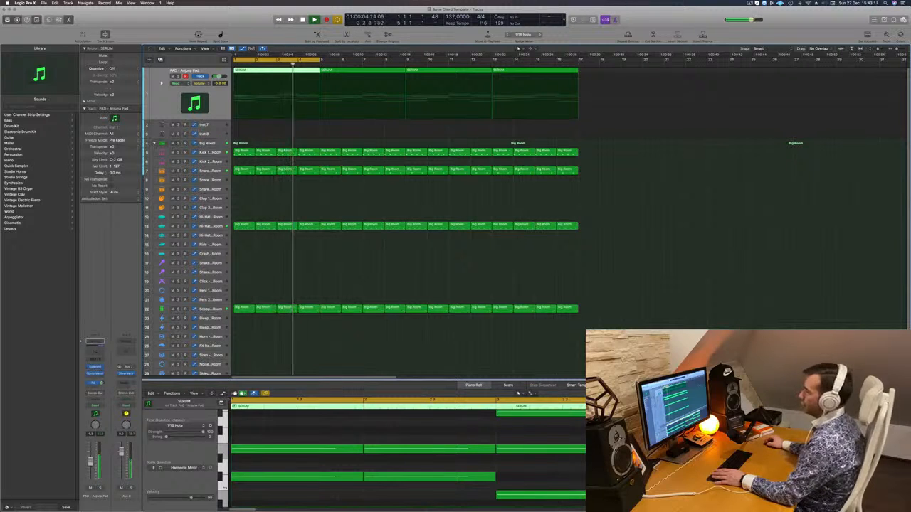
{"action": "key", "text": "Return"}
{"action": "key", "text": "space"}
{"action": "key", "text": "v"}
{"action": "key", "text": "space"}
{"action": "key", "text": "space"}
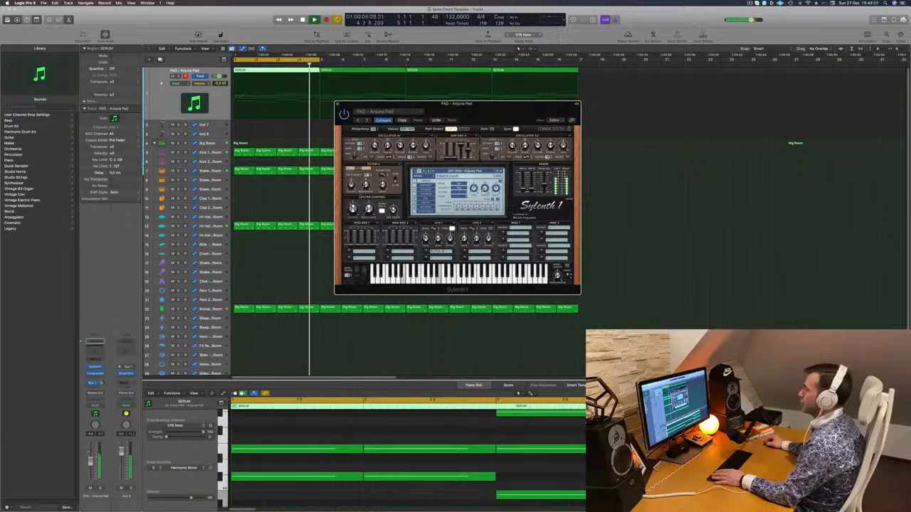
{"action": "left_click", "coordinate": [338, 104]}
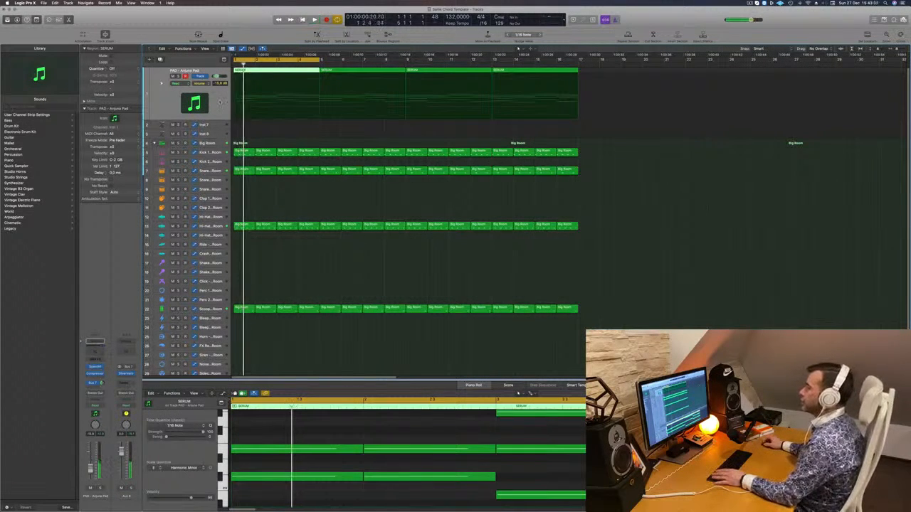
Step: Duplicate the pad track with its settings and copy the first SERUM region onto the new track
{"action": "key", "text": "super+d"}
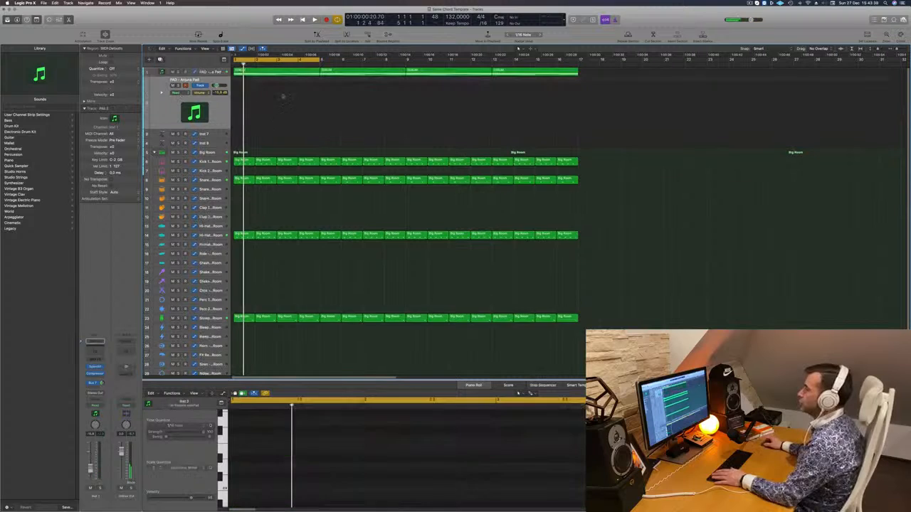
{"action": "left_click", "coordinate": [279, 75]}
{"action": "left_click_drag", "start_coordinate": [279, 75], "coordinate": [278, 91]}
Step: Select all notes in the copied SERUM region and shorten them into brief chord stabs at the start of each bar
{"action": "scroll", "coordinate": [286, 477], "scroll_direction": "down", "scroll_amount": 3}
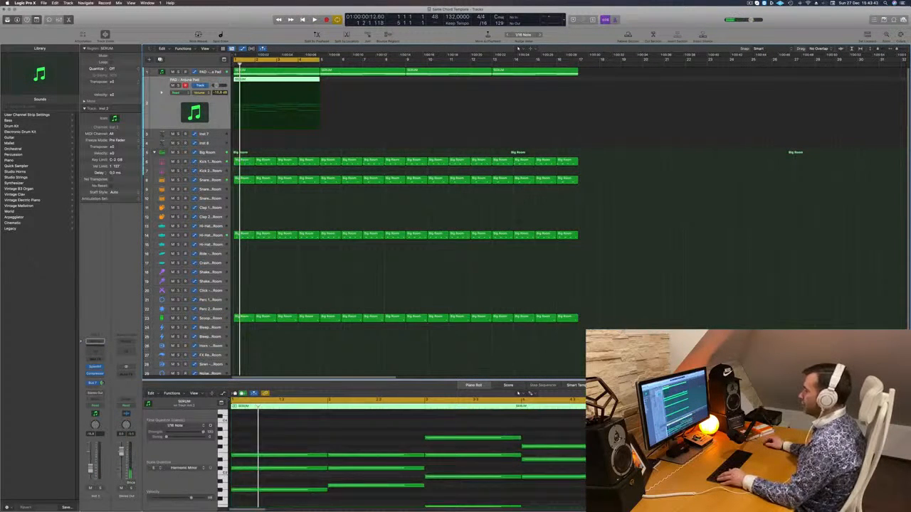
{"action": "scroll", "coordinate": [302, 463], "scroll_direction": "down", "scroll_amount": 3}
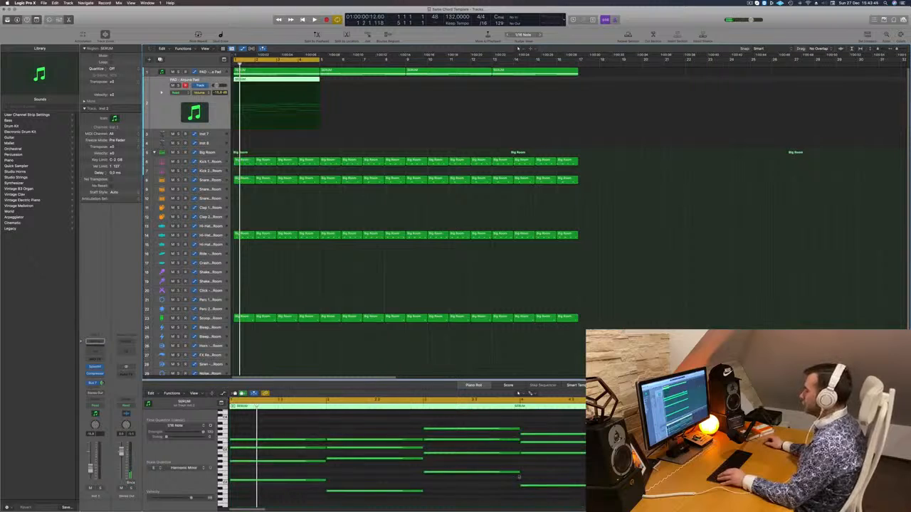
{"action": "key", "text": "super+a"}
{"action": "left_click_drag", "start_coordinate": [615, 485], "coordinate": [525, 489]}
{"action": "key", "text": "space"}
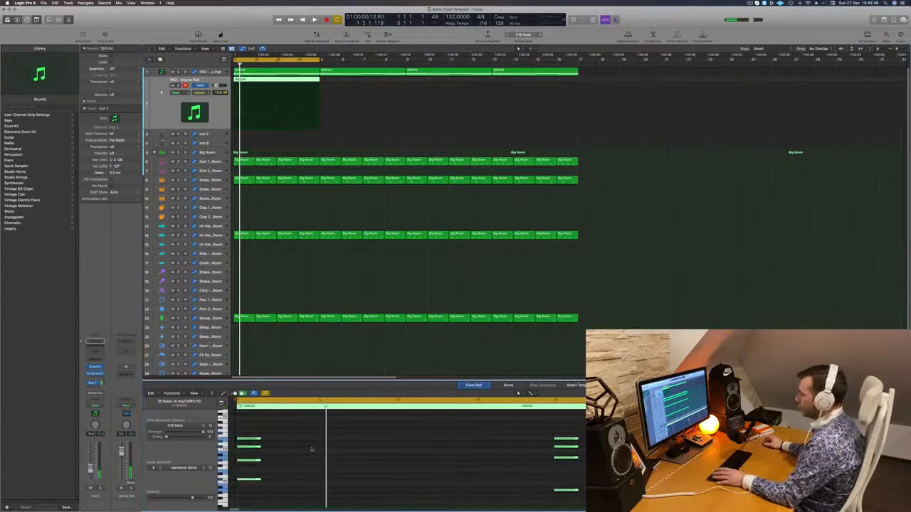
Step: Copy the chord stabs along all four bars so that each bar plays a rhythm of six stabs
{"action": "left_click_drag", "start_coordinate": [271, 444], "coordinate": [303, 444]}
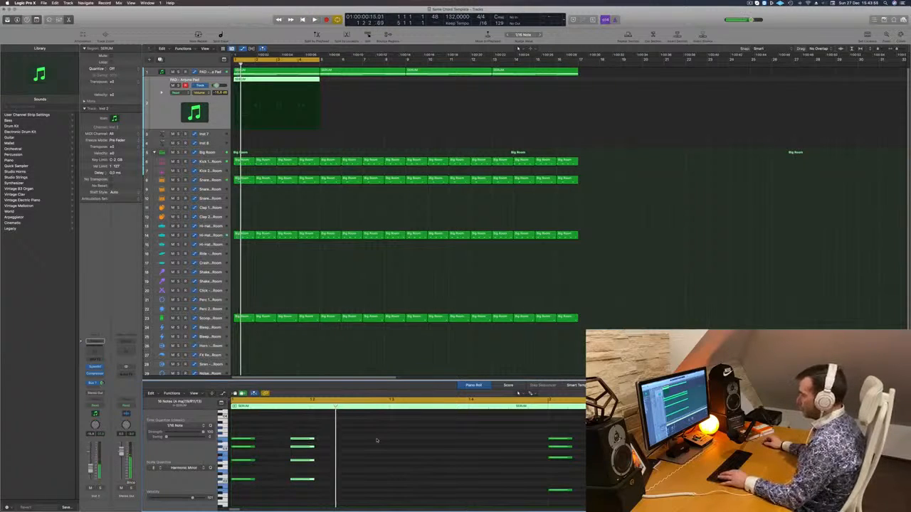
{"action": "left_click_drag", "start_coordinate": [238, 445], "coordinate": [459, 444]}
{"action": "scroll", "coordinate": [378, 430], "scroll_direction": "down", "scroll_amount": 3}
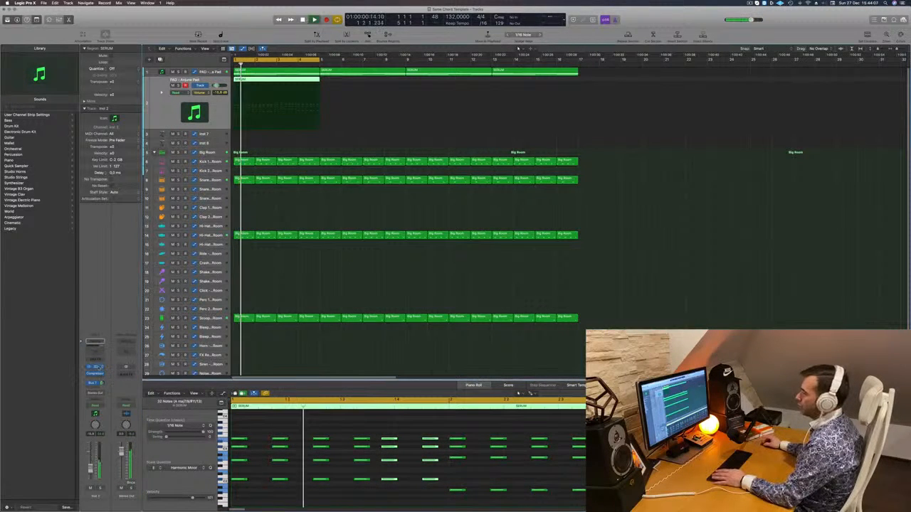
Step: Open the duplicated track's Sylenth1, load the PLUCK - 4AM preset from the third preset bank and start playback
{"action": "key", "text": "v"}
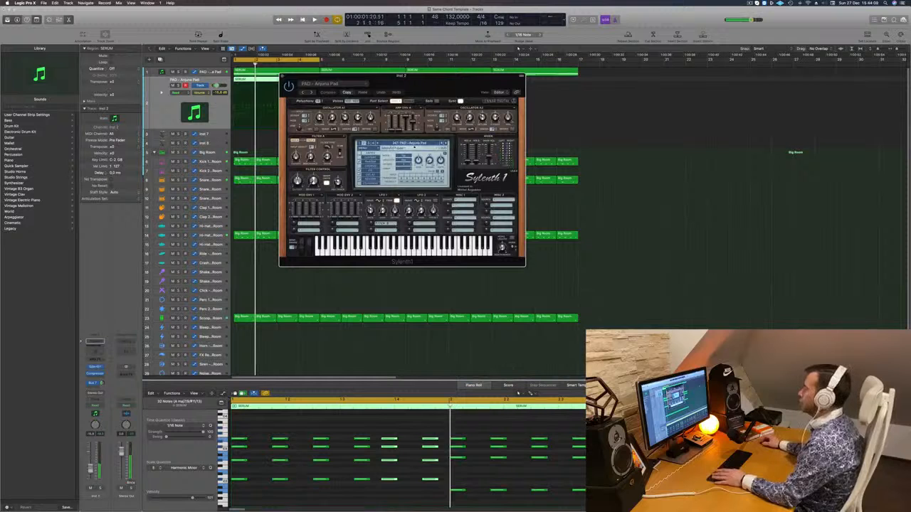
{"action": "left_click", "coordinate": [415, 145]}
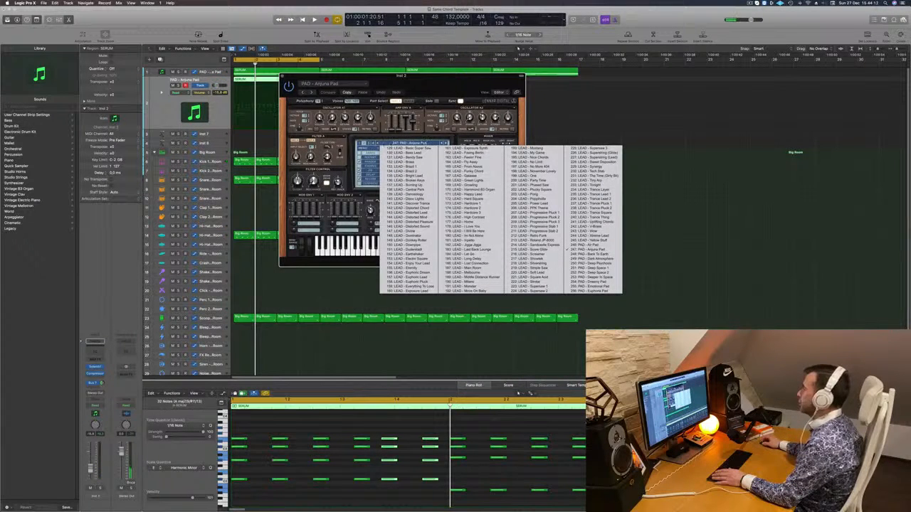
{"action": "left_click", "coordinate": [361, 144]}
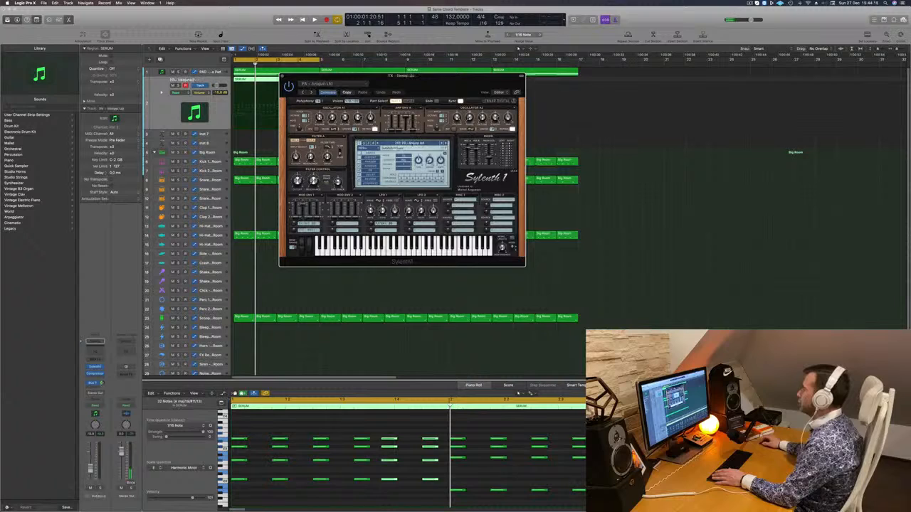
{"action": "left_click", "coordinate": [413, 144]}
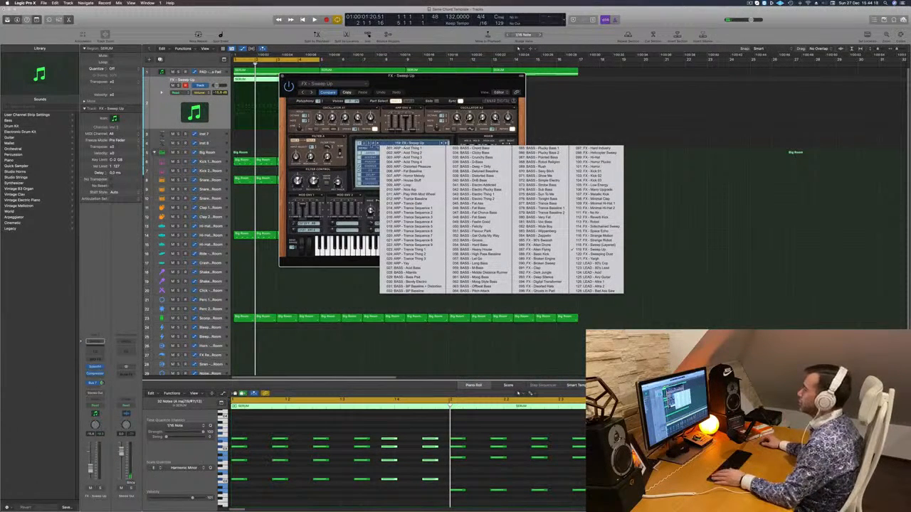
{"action": "left_click", "coordinate": [368, 144]}
{"action": "left_click", "coordinate": [390, 145]}
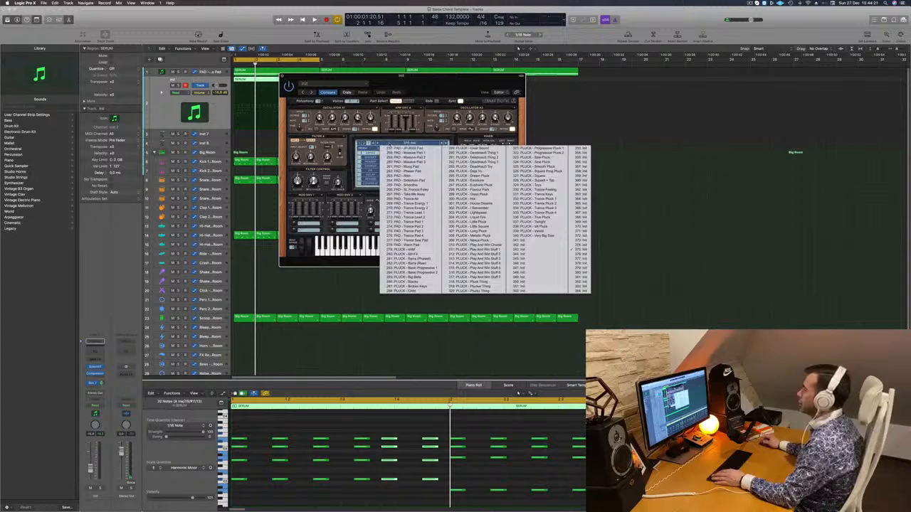
{"action": "left_click", "coordinate": [405, 251]}
{"action": "left_click_drag", "start_coordinate": [415, 76], "coordinate": [436, 77]}
{"action": "key", "text": "space"}
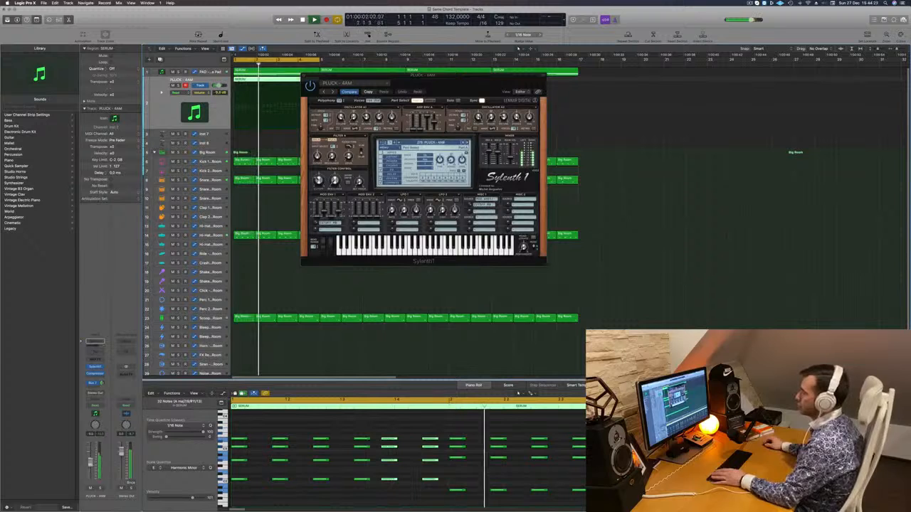
Step: Audition the pluck presets from 4AM to Basic Progressive over the loop from its start, readjusting the pluck track's volume
{"action": "left_click_drag", "start_coordinate": [471, 82], "coordinate": [542, 79]}
{"action": "key", "text": "Return"}
{"action": "key", "text": "Return"}
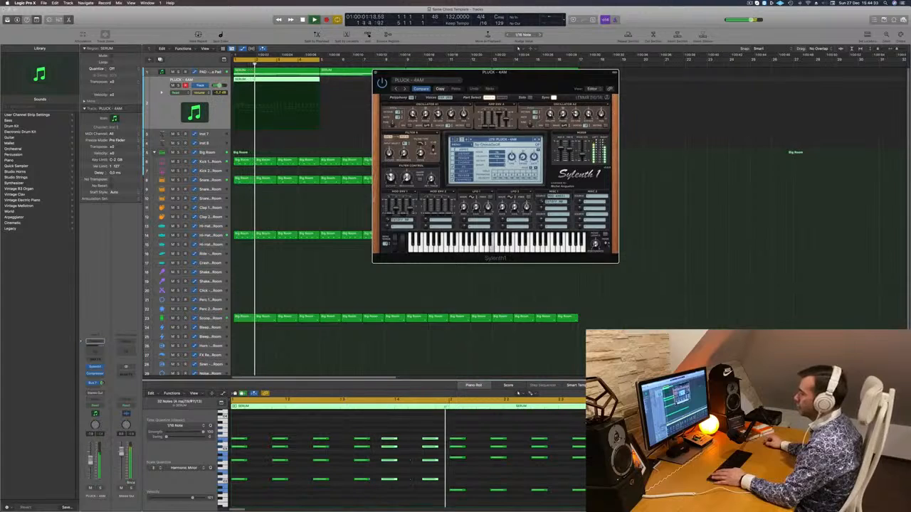
{"action": "key", "text": "Return"}
{"action": "left_click", "coordinate": [539, 140]}
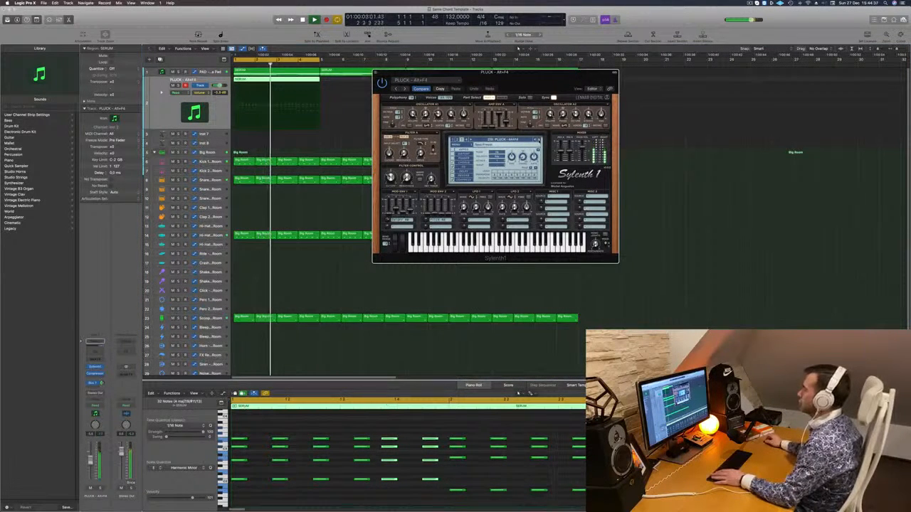
{"action": "left_click", "coordinate": [538, 141]}
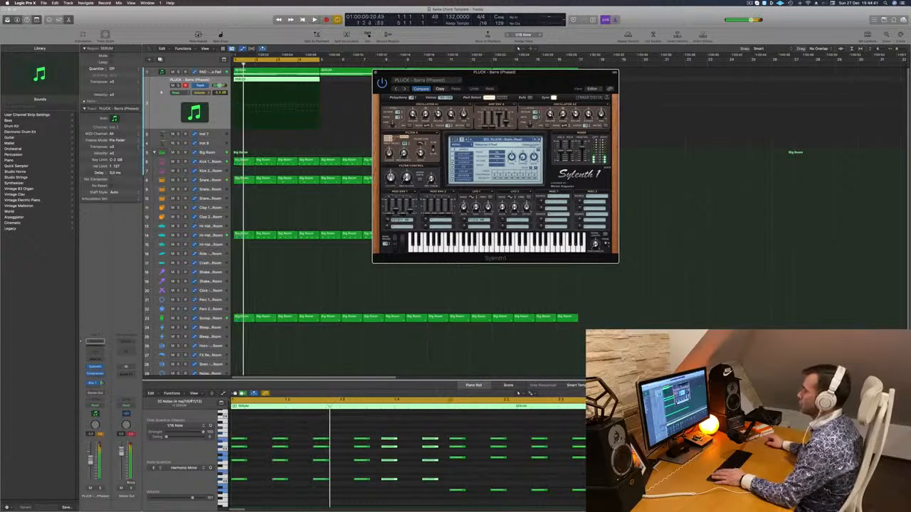
{"action": "left_click_drag", "start_coordinate": [91, 462], "coordinate": [90, 467]}
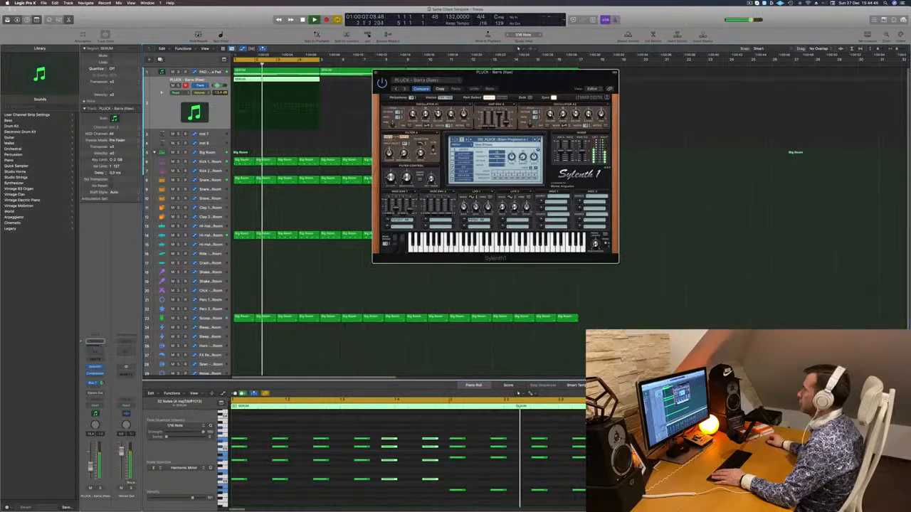
{"action": "left_click", "coordinate": [540, 140]}
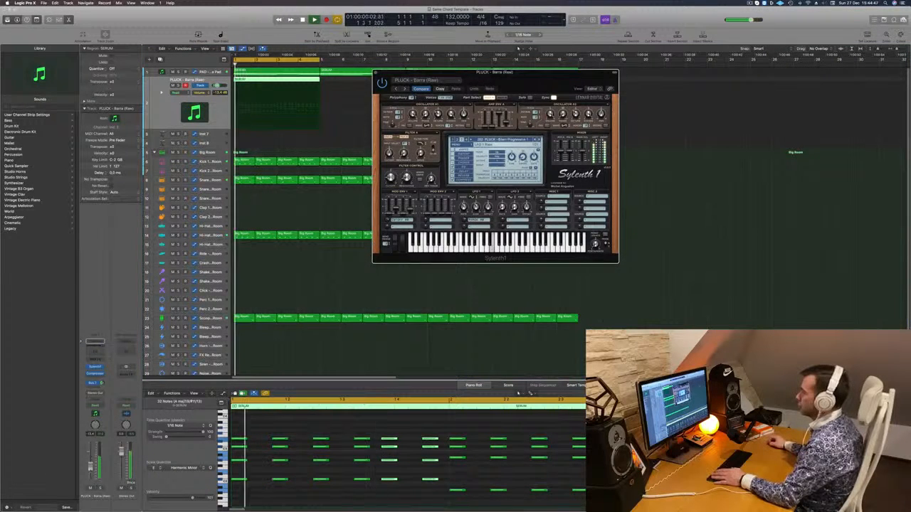
{"action": "left_click_drag", "start_coordinate": [90, 468], "coordinate": [90, 461]}
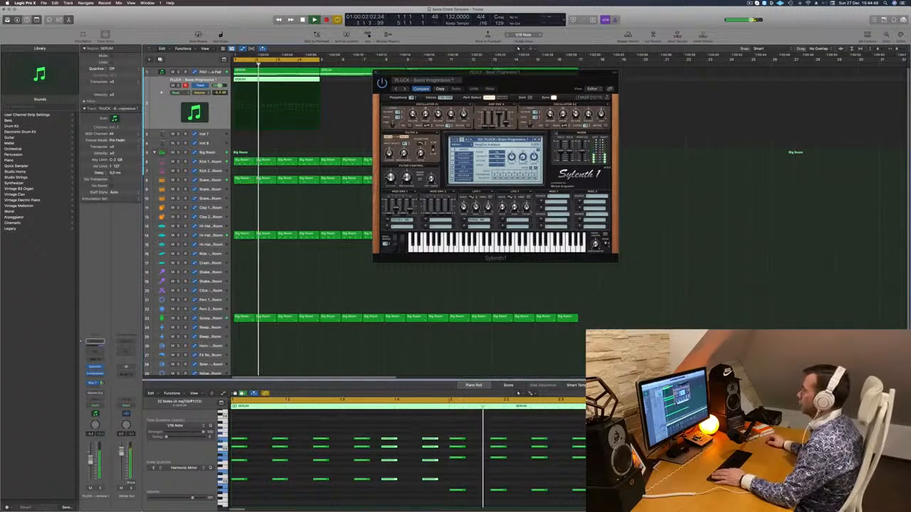
{"action": "left_click_drag", "start_coordinate": [535, 80], "coordinate": [559, 78]}
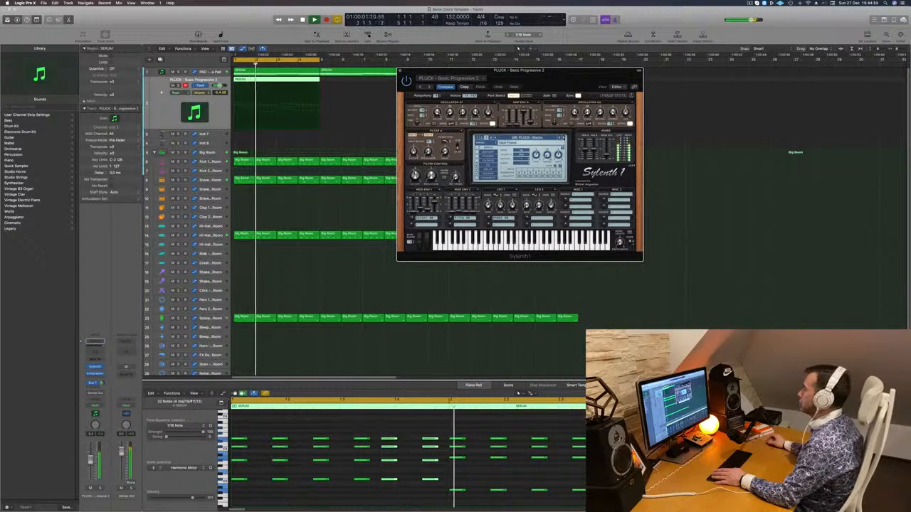
Step: Step on through the following pluck presets during playback, settle on PLUCK - Metallic Pluck and adjust its filter cutoff
{"action": "left_click", "coordinate": [565, 138]}
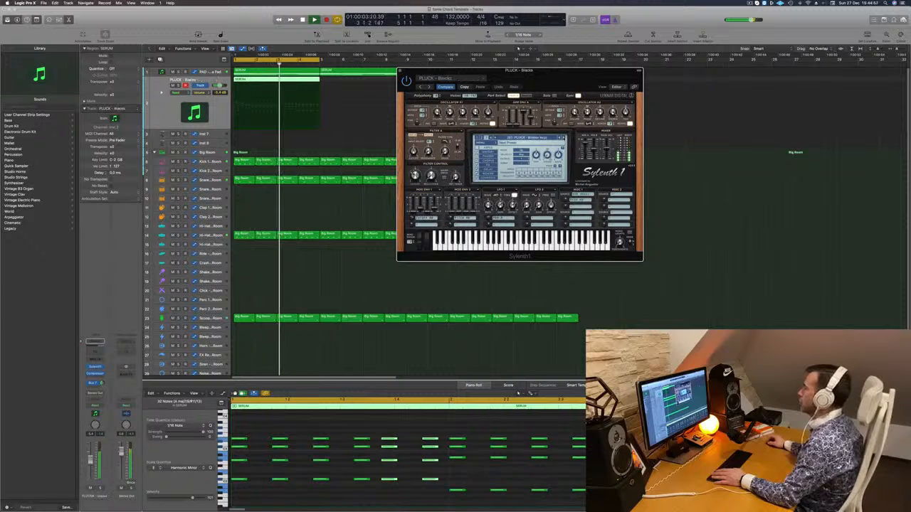
{"action": "left_click", "coordinate": [564, 138]}
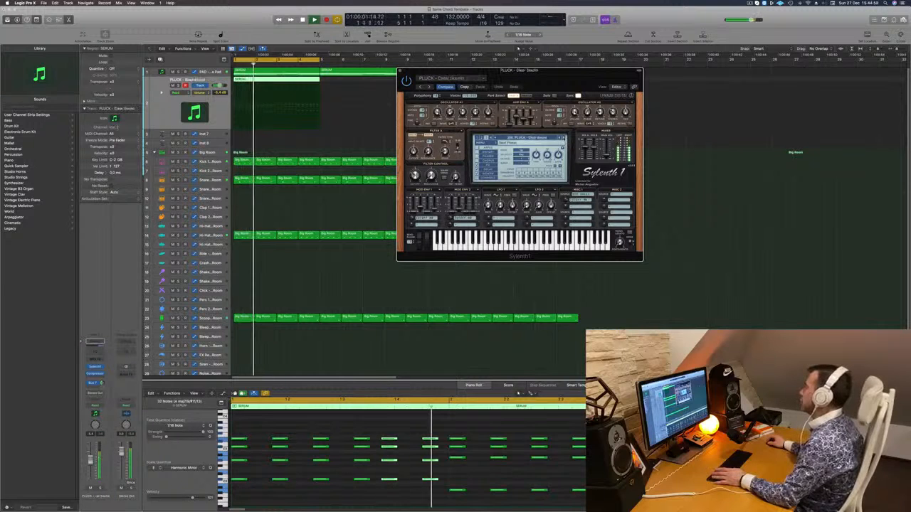
{"action": "left_click", "coordinate": [564, 139]}
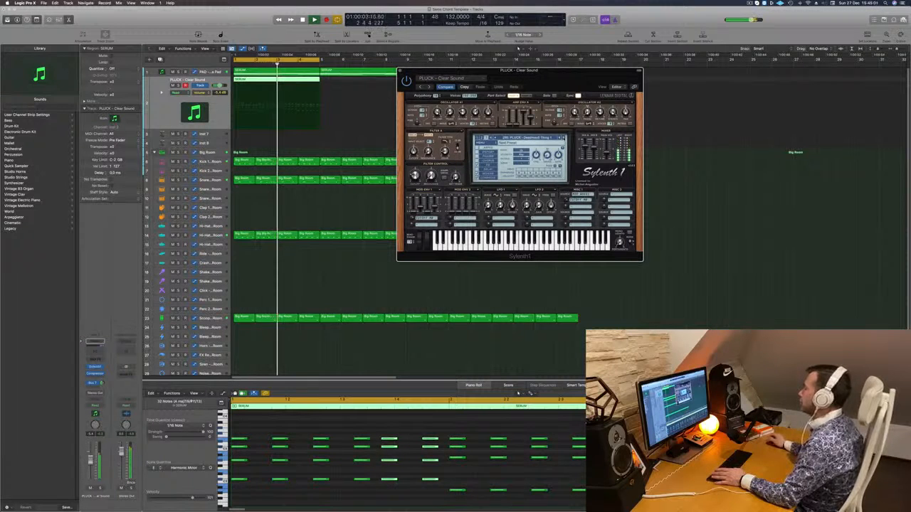
{"action": "left_click", "coordinate": [565, 138]}
{"action": "left_click", "coordinate": [564, 138]}
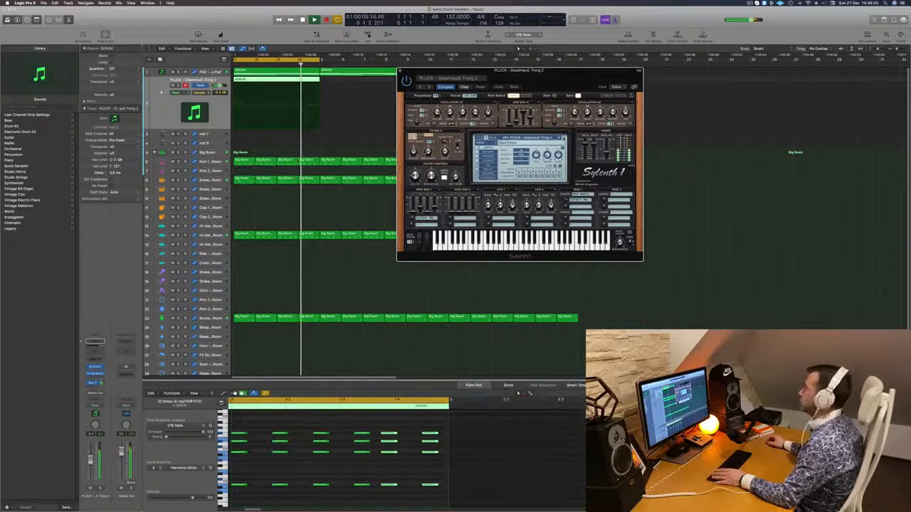
{"action": "left_click", "coordinate": [564, 138]}
{"action": "left_click", "coordinate": [565, 138]}
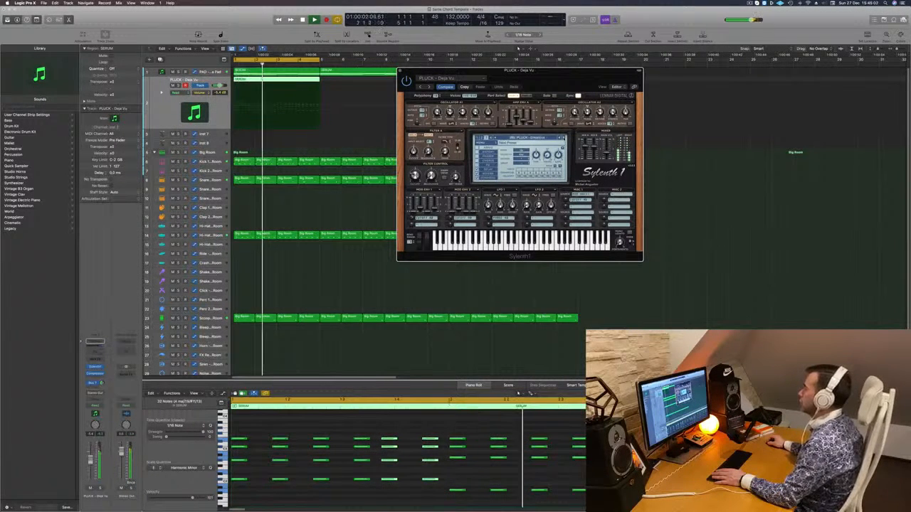
{"action": "left_click", "coordinate": [565, 138]}
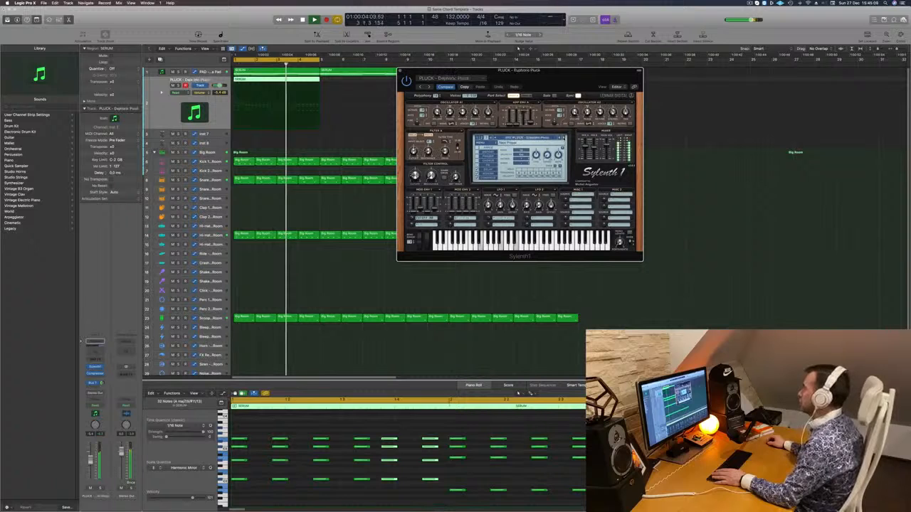
{"action": "left_click", "coordinate": [564, 138]}
{"action": "left_click", "coordinate": [565, 138]}
{"action": "left_click", "coordinate": [564, 138]}
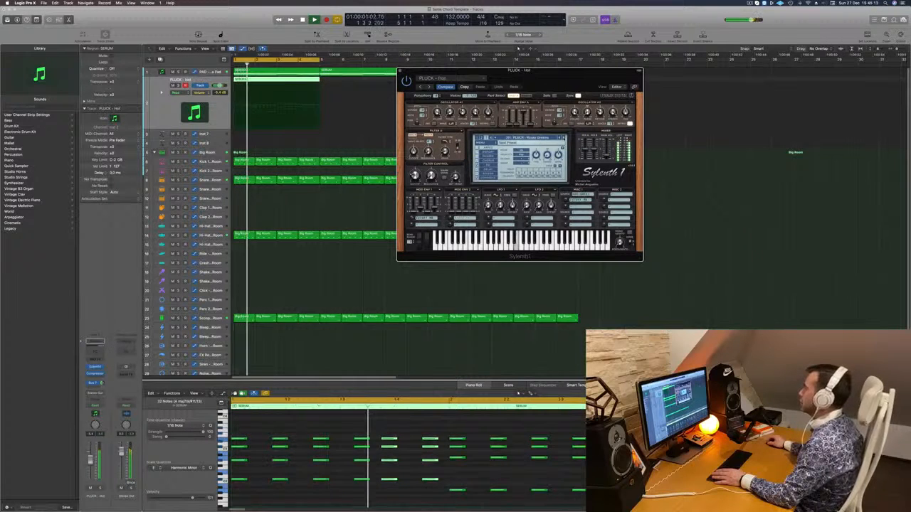
{"action": "left_click", "coordinate": [564, 138]}
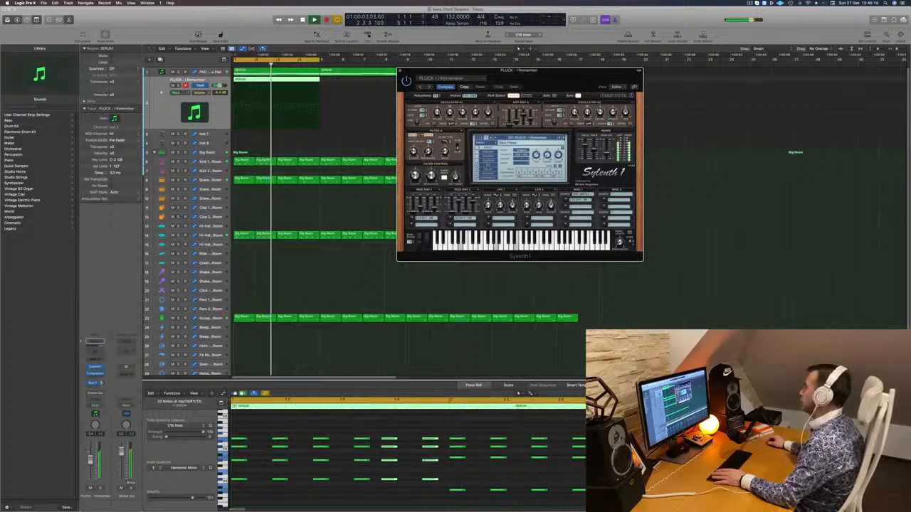
{"action": "left_click", "coordinate": [564, 138]}
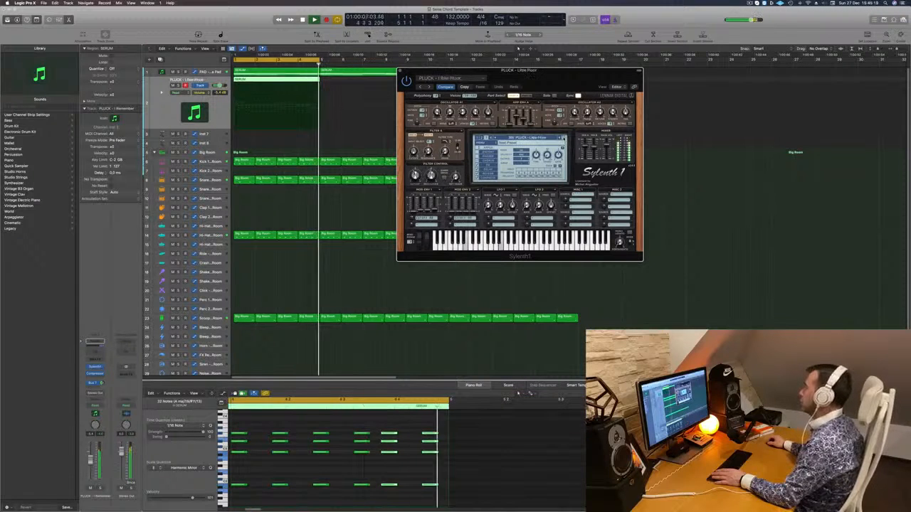
{"action": "left_click", "coordinate": [564, 138]}
{"action": "left_click", "coordinate": [565, 138]}
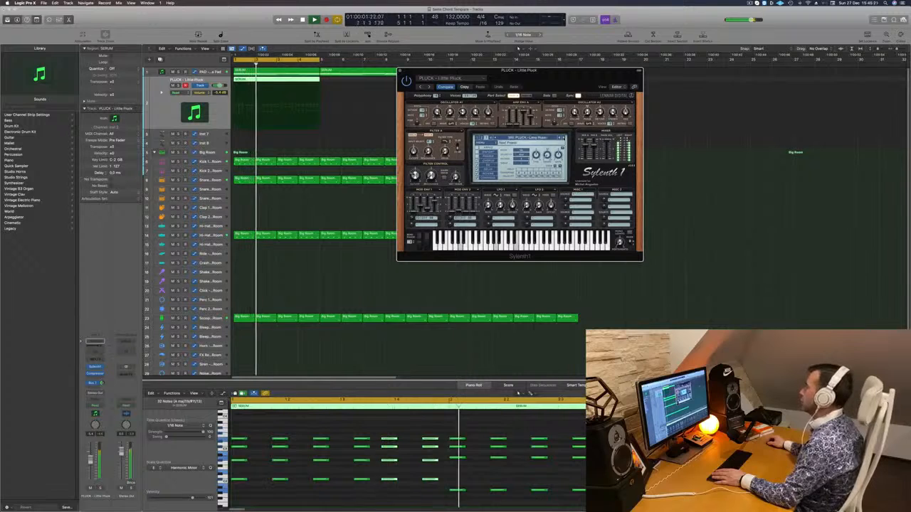
{"action": "left_click", "coordinate": [564, 138]}
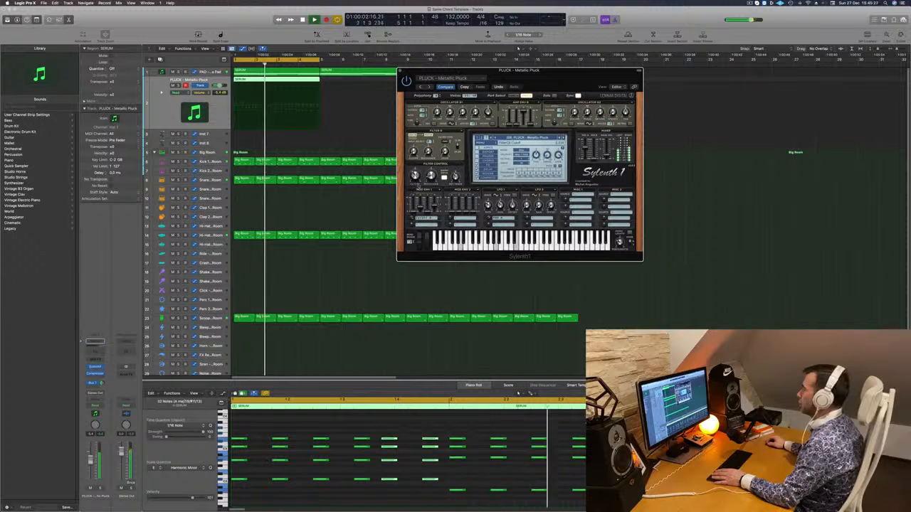
Step: Listen to the pluck track soloed and again in the full mix, with the Sylenth1 window moved aside
{"action": "key", "text": "space"}
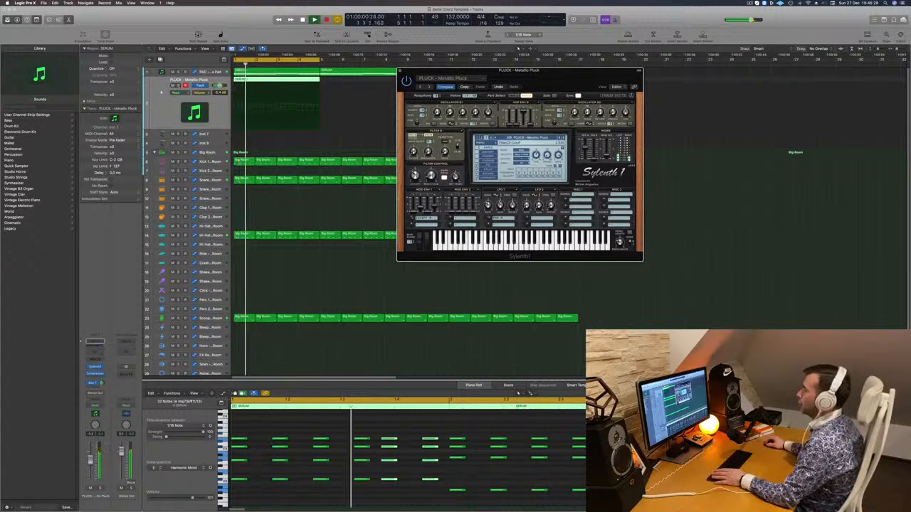
{"action": "left_click", "coordinate": [179, 86]}
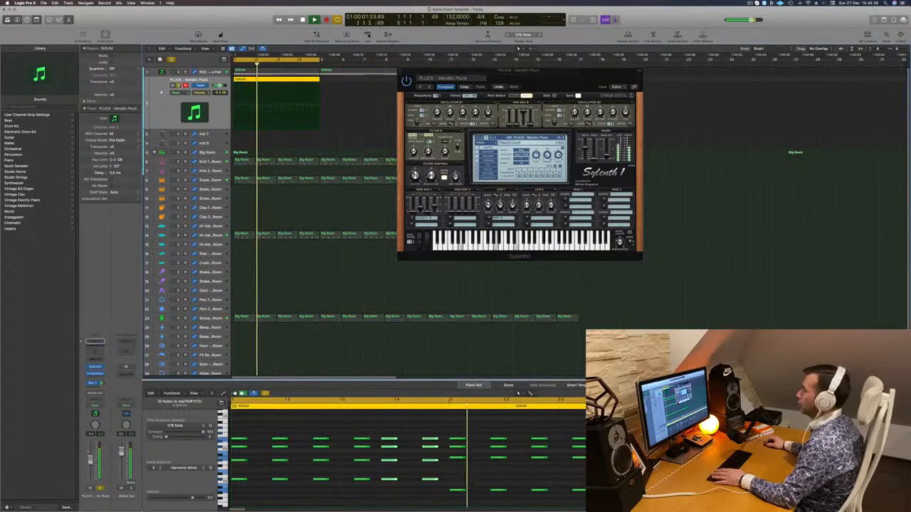
{"action": "left_click", "coordinate": [179, 85]}
{"action": "key", "text": "space"}
{"action": "key", "text": "space"}
{"action": "left_click_drag", "start_coordinate": [586, 75], "coordinate": [514, 68]}
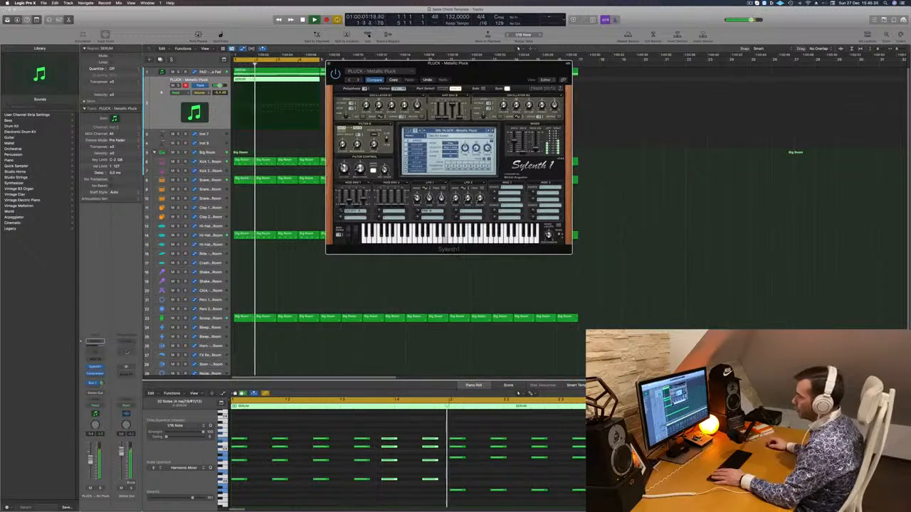
Step: Insert a Channel EQ on the Stereo Out channel, enable its low-cut and high-cut bands and close it
{"action": "left_click", "coordinate": [126, 342]}
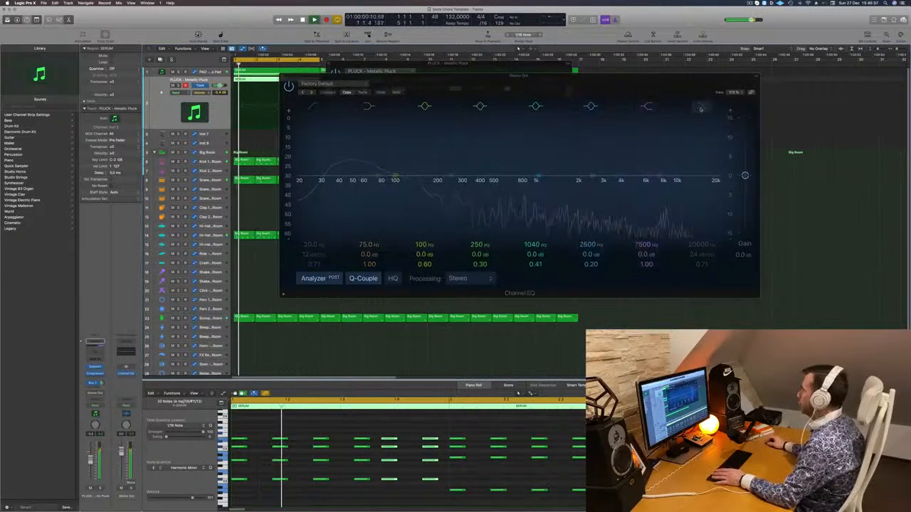
{"action": "left_click", "coordinate": [312, 106]}
{"action": "mouse_move", "coordinate": [319, 157]}
{"action": "left_mouse_down"}
{"action": "mouse_move", "coordinate": [367, 156]}
{"action": "mouse_move", "coordinate": [312, 153]}
{"action": "left_mouse_up"}
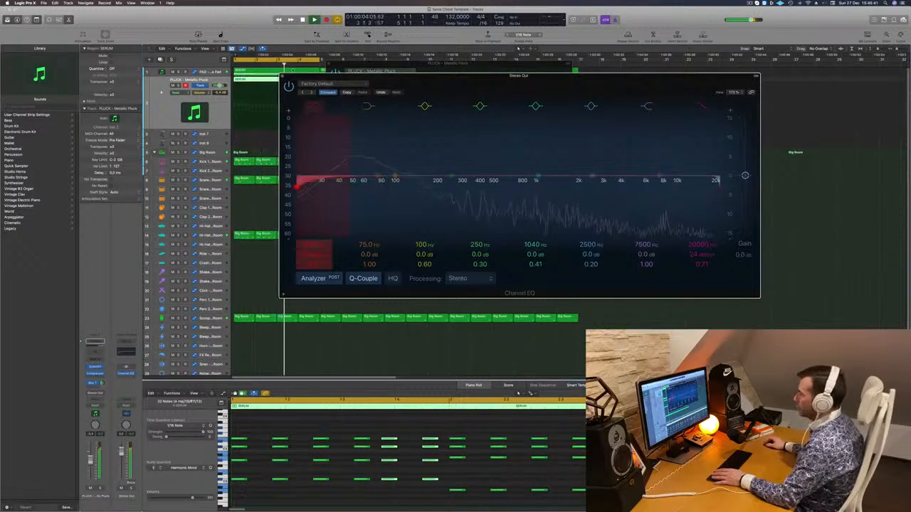
{"action": "left_click_drag", "start_coordinate": [296, 187], "coordinate": [299, 182]}
{"action": "left_click", "coordinate": [283, 77]}
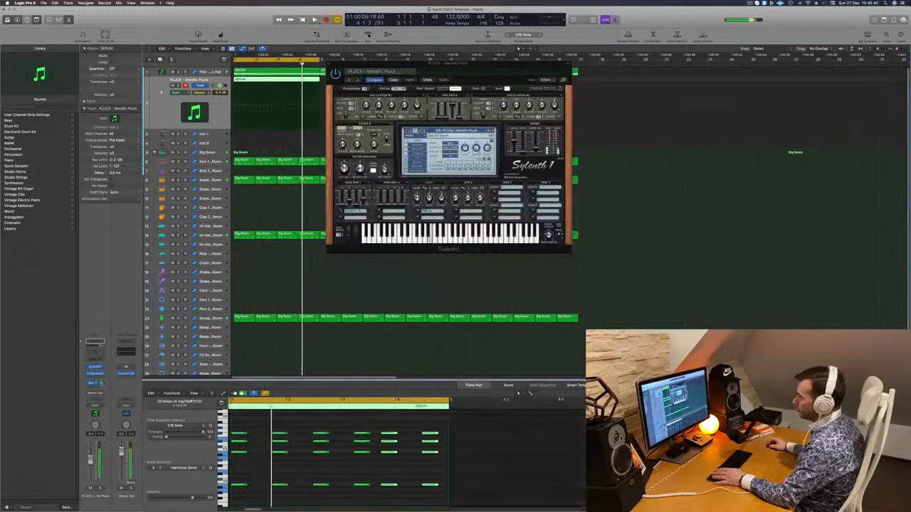
Step: Insert a Channel EQ on the Bus 7 reverb aux, cutting lows below about 330 Hz and highs above about 4 kHz
{"action": "left_click", "coordinate": [93, 383]}
{"action": "left_click", "coordinate": [135, 346]}
{"action": "left_click", "coordinate": [127, 351]}
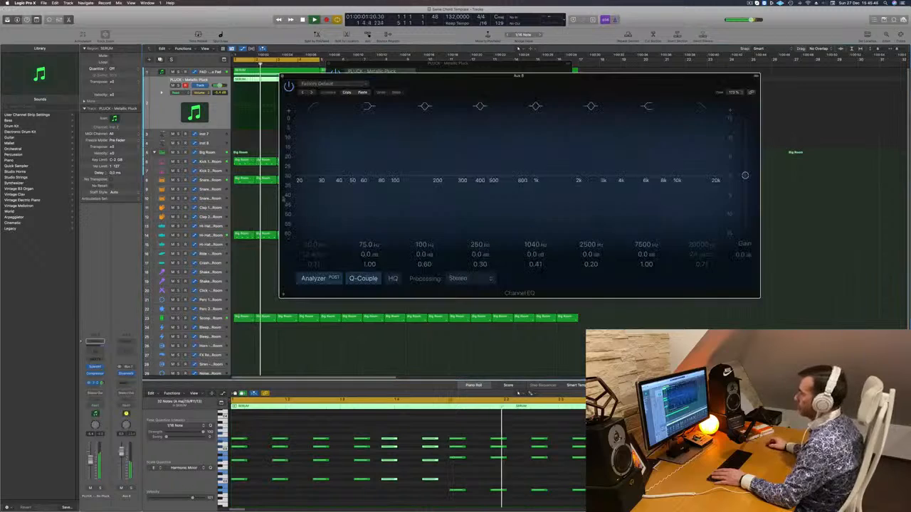
{"action": "left_click", "coordinate": [313, 107]}
{"action": "left_click_drag", "start_coordinate": [317, 168], "coordinate": [498, 174]}
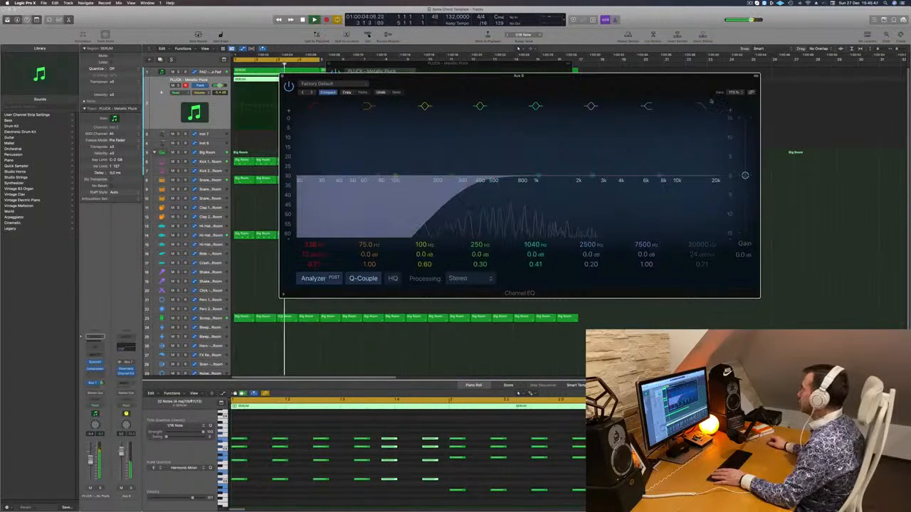
{"action": "left_click_drag", "start_coordinate": [715, 187], "coordinate": [660, 174]}
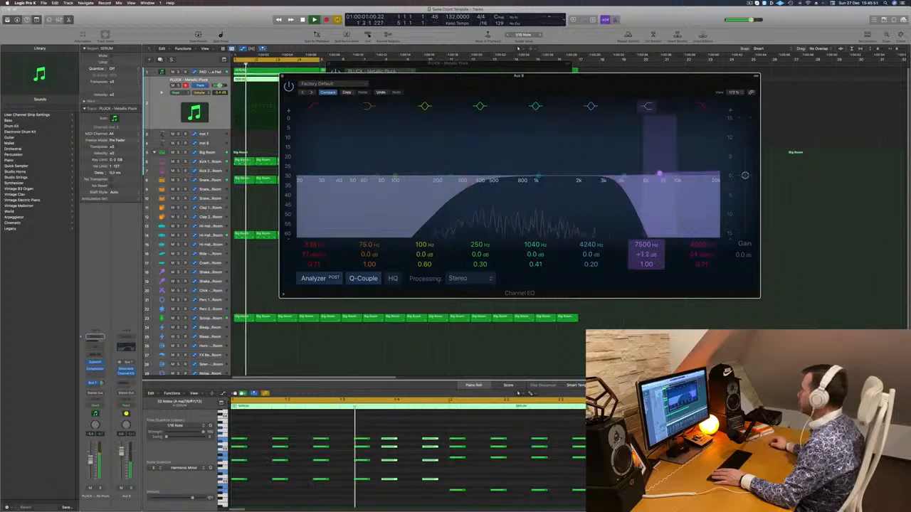
Step: Raise the high-cut frequency of the reverb aux's Channel EQ, close the EQ and Sylenth1 windows and stop playback
{"action": "mouse_move", "coordinate": [698, 245]}
{"action": "left_mouse_down"}
{"action": "mouse_move", "coordinate": [701, 259]}
{"action": "mouse_move", "coordinate": [703, 234]}
{"action": "left_mouse_up"}
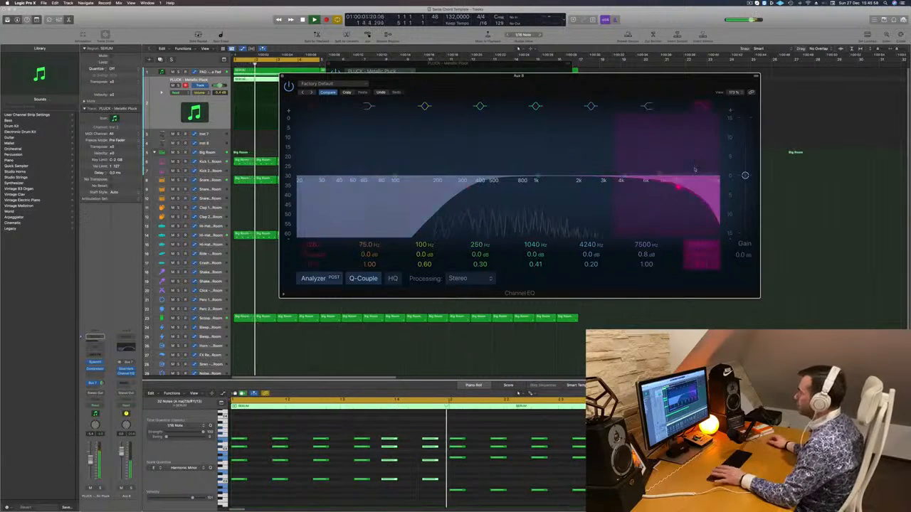
{"action": "left_click", "coordinate": [282, 76]}
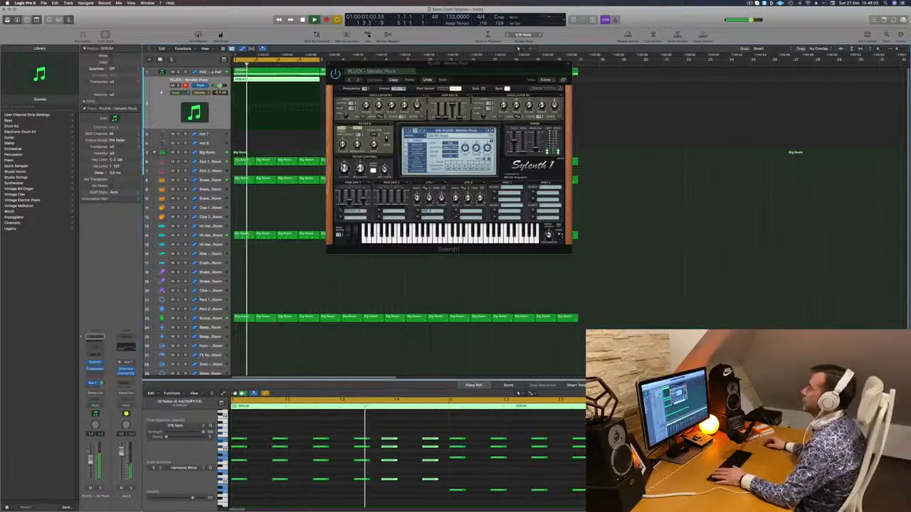
{"action": "left_click", "coordinate": [330, 64]}
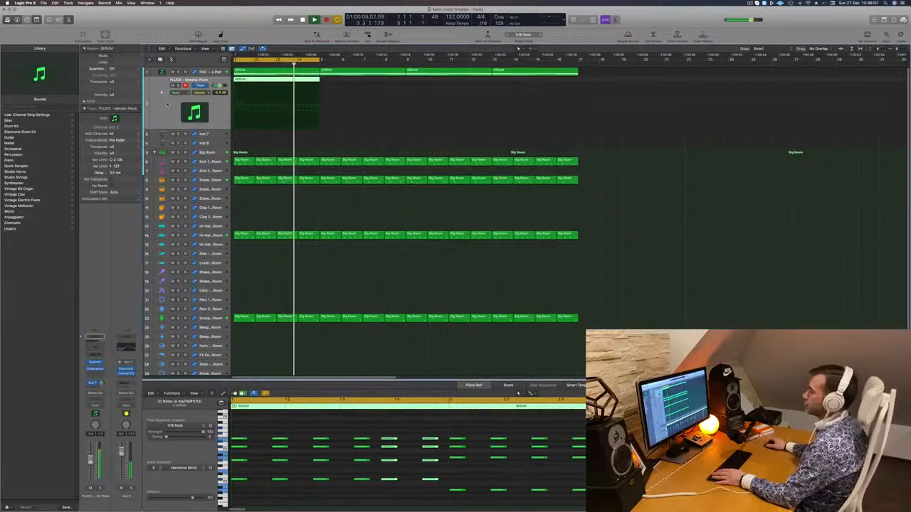
{"action": "key", "text": "space"}
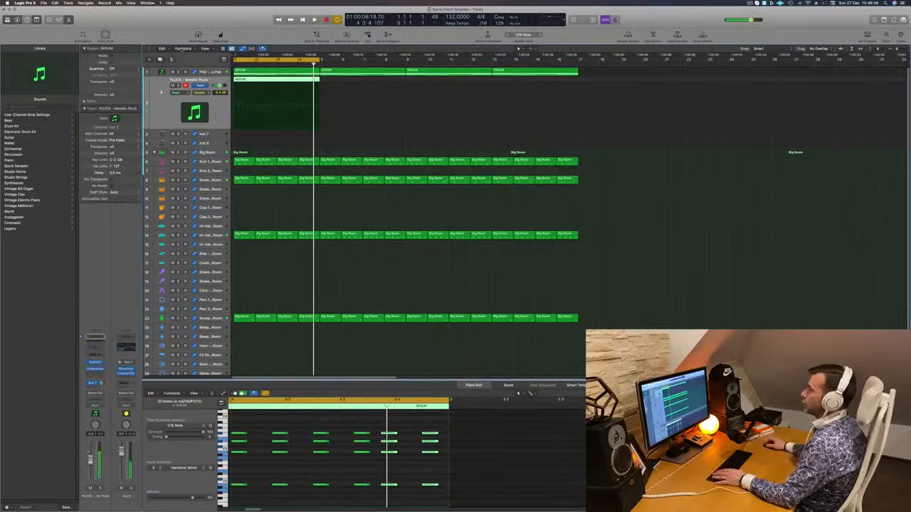
Step: Duplicate the pluck track with its settings and copy the four-bar chord region onto the new track
{"action": "key", "text": "super+d"}
{"action": "left_click_drag", "start_coordinate": [266, 81], "coordinate": [262, 101]}
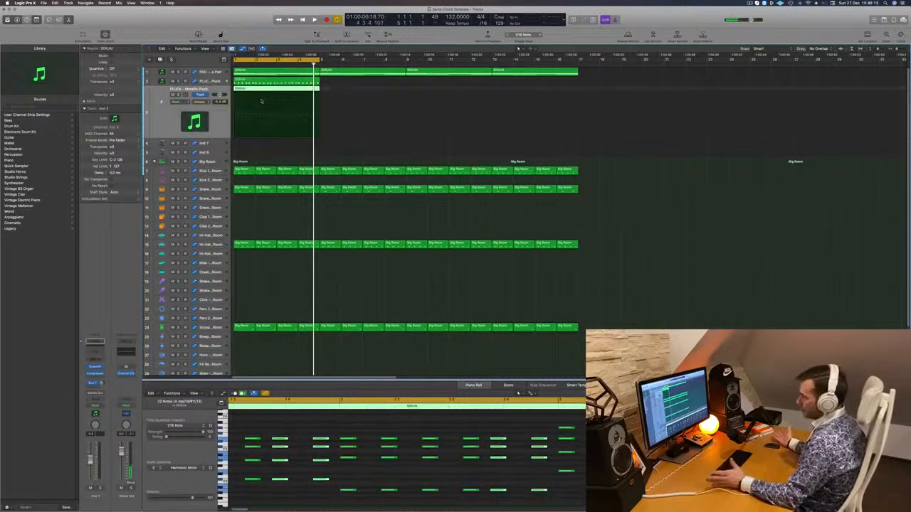
Step: Strip the copied chords down to their lowest notes and turn these into a steady run of short bass notes
{"action": "scroll", "coordinate": [287, 452], "scroll_direction": "down", "scroll_amount": 5}
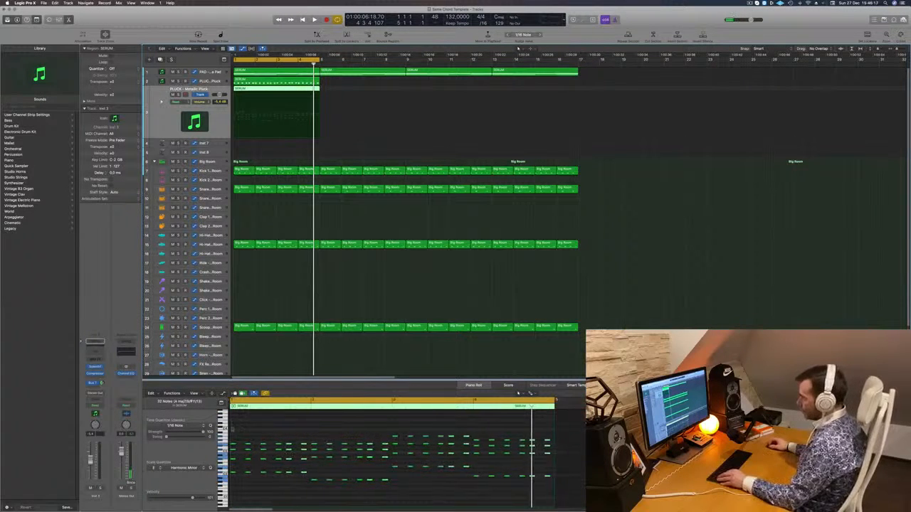
{"action": "left_click_drag", "start_coordinate": [231, 429], "coordinate": [578, 463]}
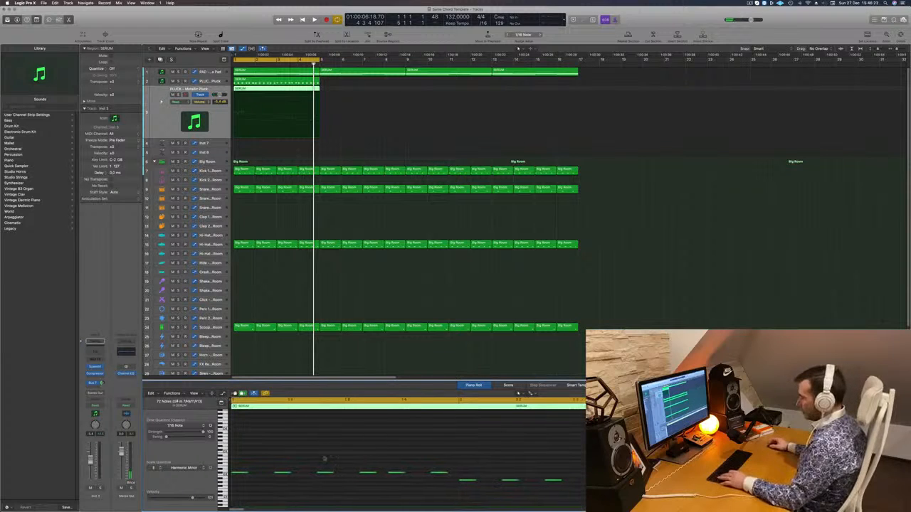
{"action": "mouse_move", "coordinate": [247, 473]}
{"action": "left_mouse_down"}
{"action": "mouse_move", "coordinate": [235, 472]}
{"action": "mouse_move", "coordinate": [263, 476]}
{"action": "left_mouse_up"}
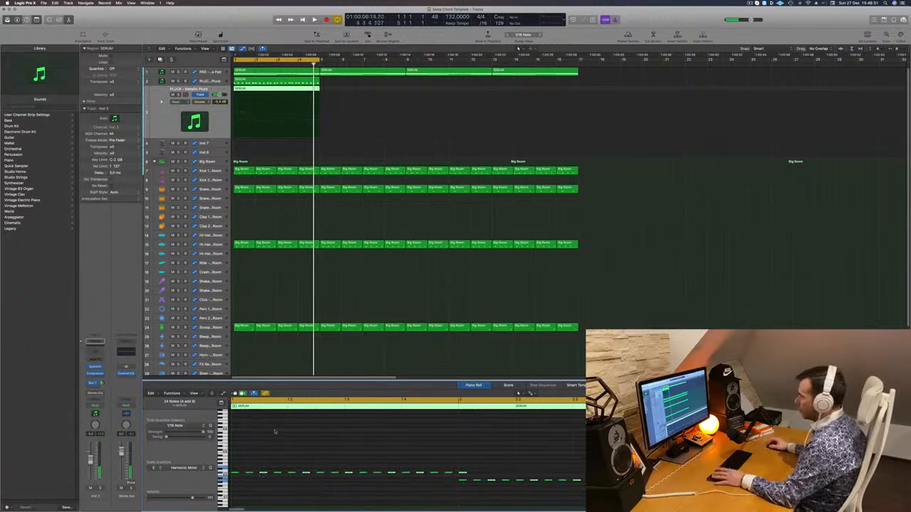
{"action": "key", "text": "space"}
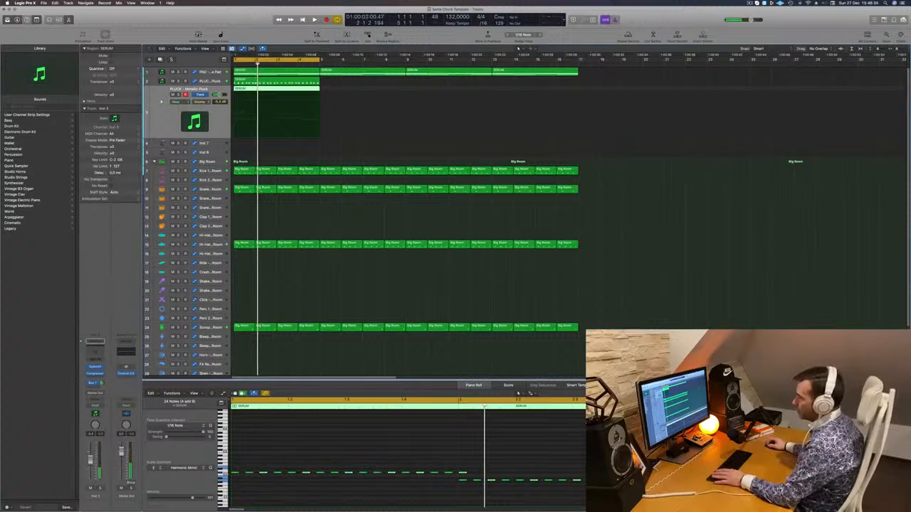
Step: Open Sylenth1 on the duplicated track and load the BASS - Acid Bass preset
{"action": "left_click", "coordinate": [94, 367]}
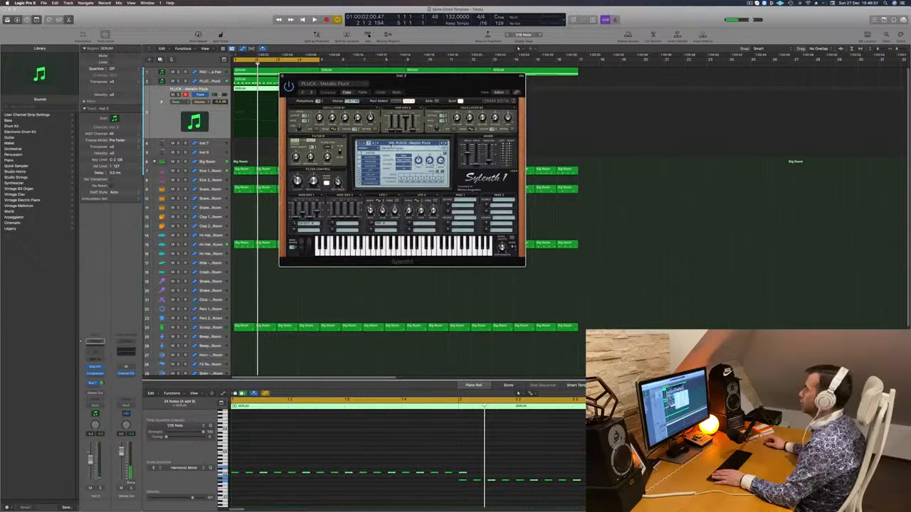
{"action": "left_click", "coordinate": [416, 143]}
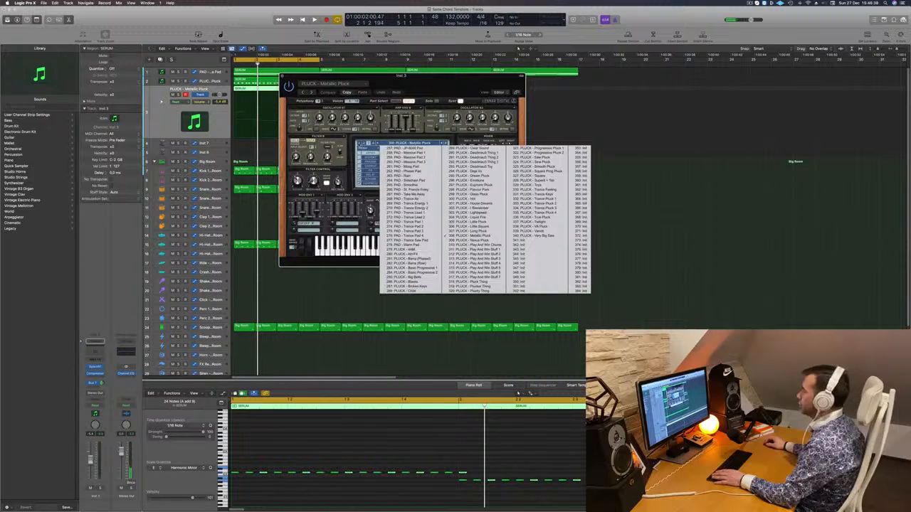
{"action": "left_click", "coordinate": [361, 143]}
{"action": "left_click", "coordinate": [389, 144]}
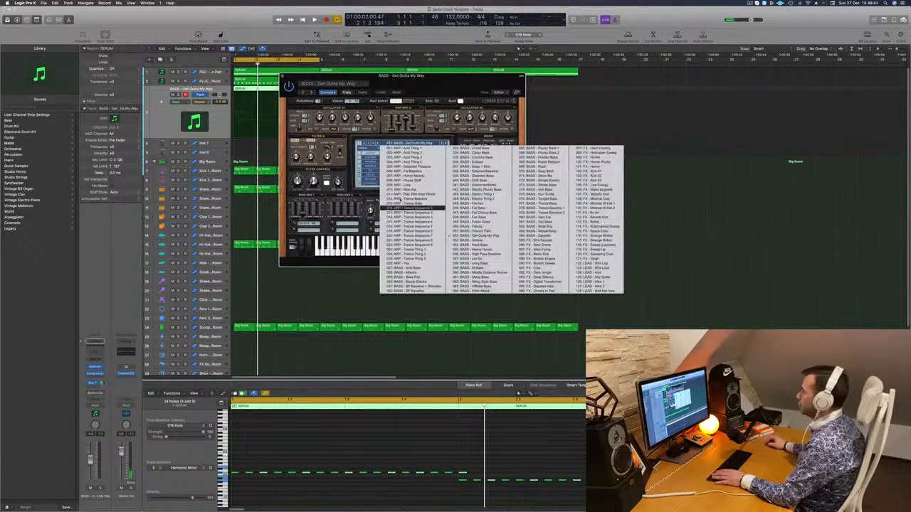
{"action": "left_click", "coordinate": [400, 268]}
Step: Play the bassline from the start, move the Sylenth1 window to the middle and lower the bass track's volume
{"action": "key", "text": "space"}
{"action": "left_click_drag", "start_coordinate": [412, 86], "coordinate": [446, 160]}
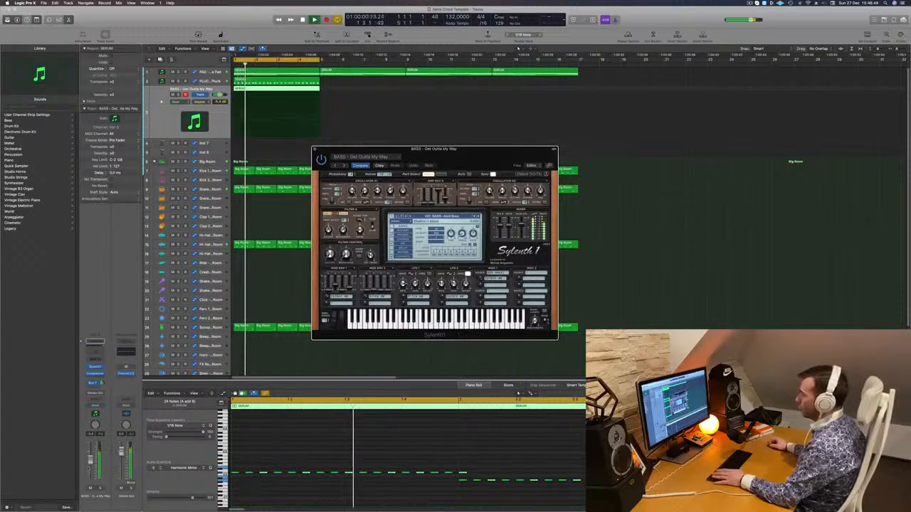
{"action": "left_click", "coordinate": [90, 468]}
{"action": "key", "text": "Return"}
{"action": "key", "text": "Return"}
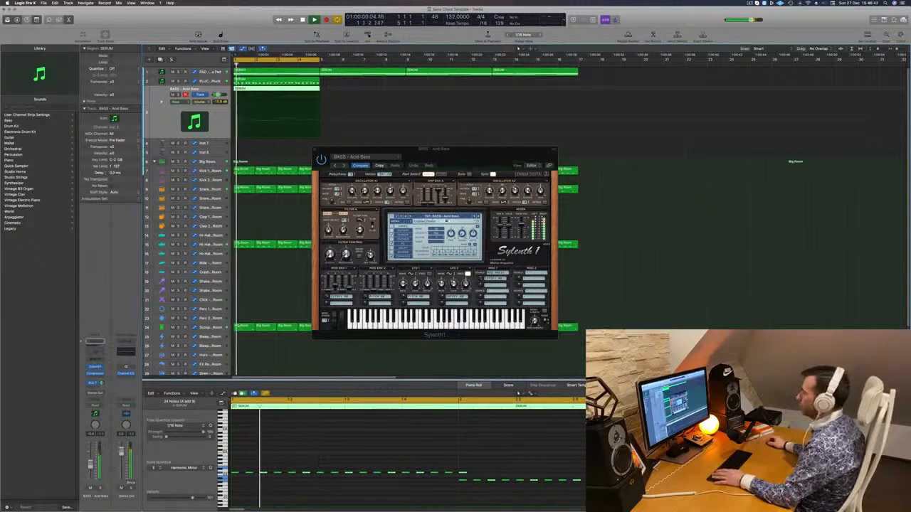
Step: Step through the following bass presets during playback up to BASS - Get Outta My Way
{"action": "left_click", "coordinate": [479, 217]}
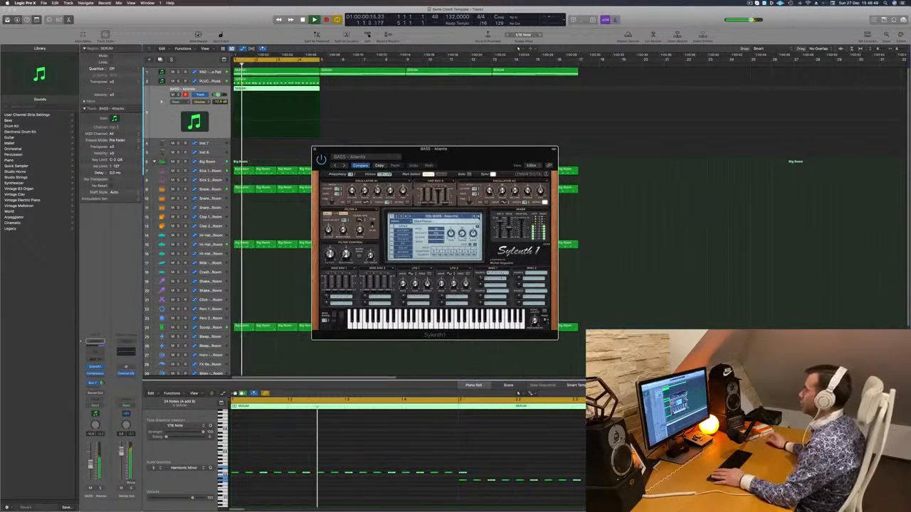
{"action": "key", "text": "space"}
{"action": "left_click", "coordinate": [479, 217]}
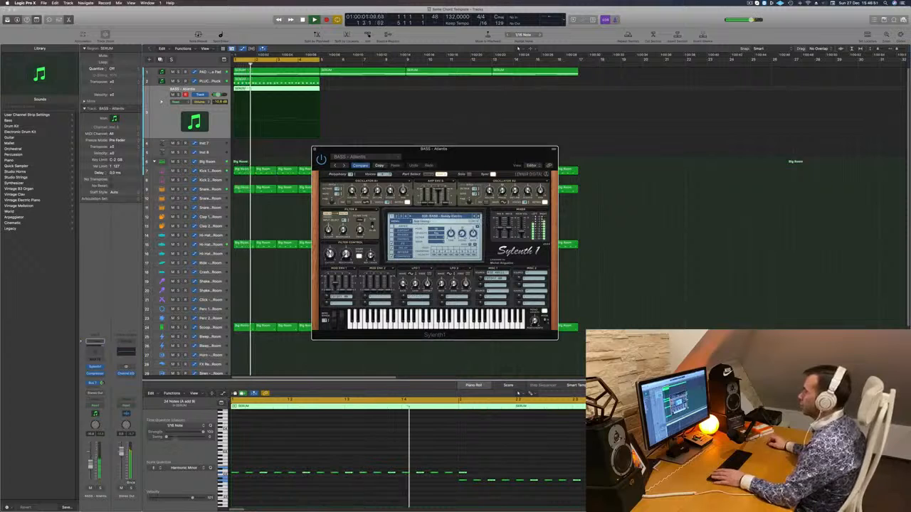
{"action": "left_click", "coordinate": [563, 212]}
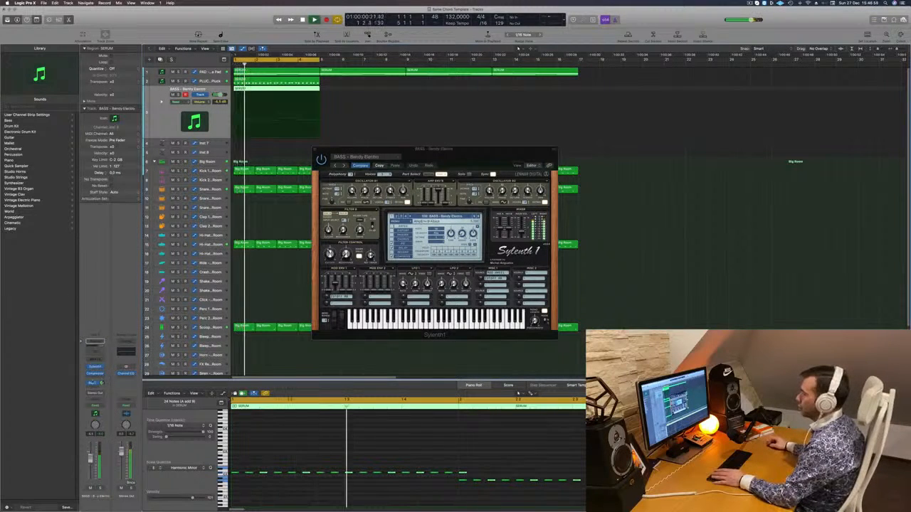
{"action": "left_click", "coordinate": [479, 216]}
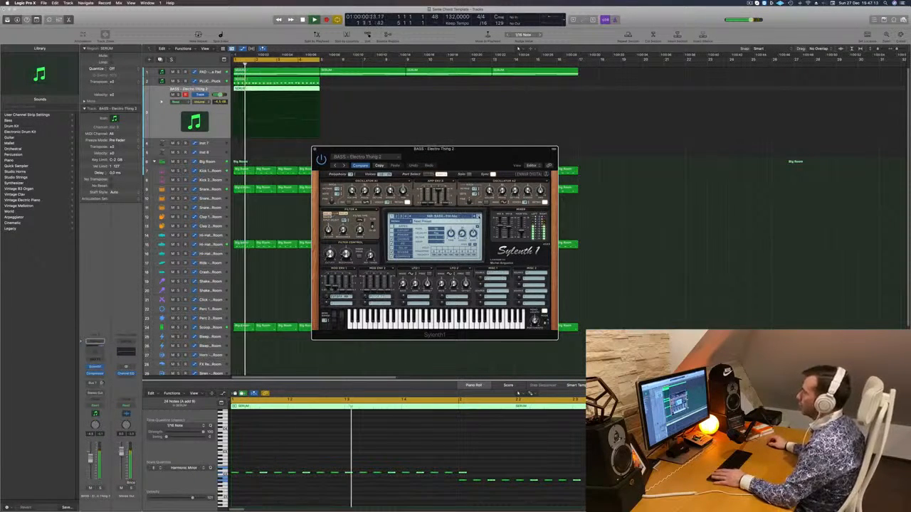
{"action": "left_click", "coordinate": [479, 217]}
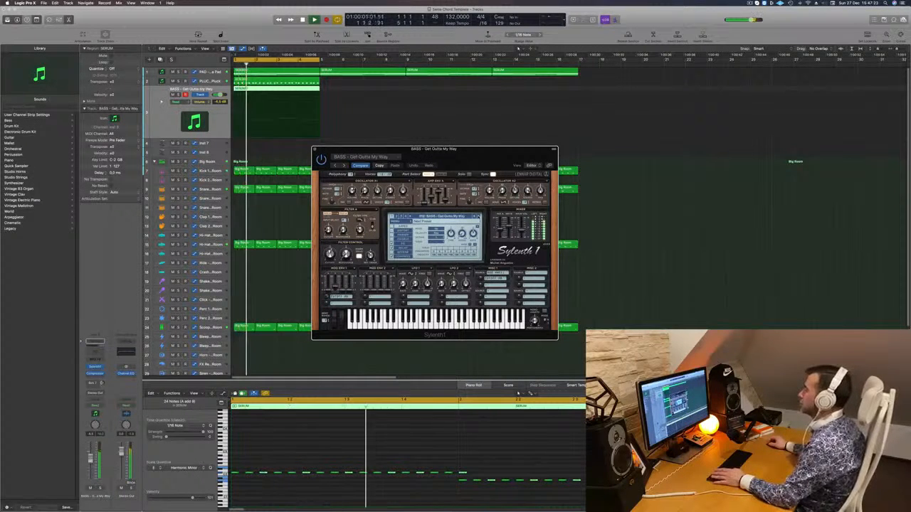
{"action": "left_click_drag", "start_coordinate": [469, 158], "coordinate": [484, 169]}
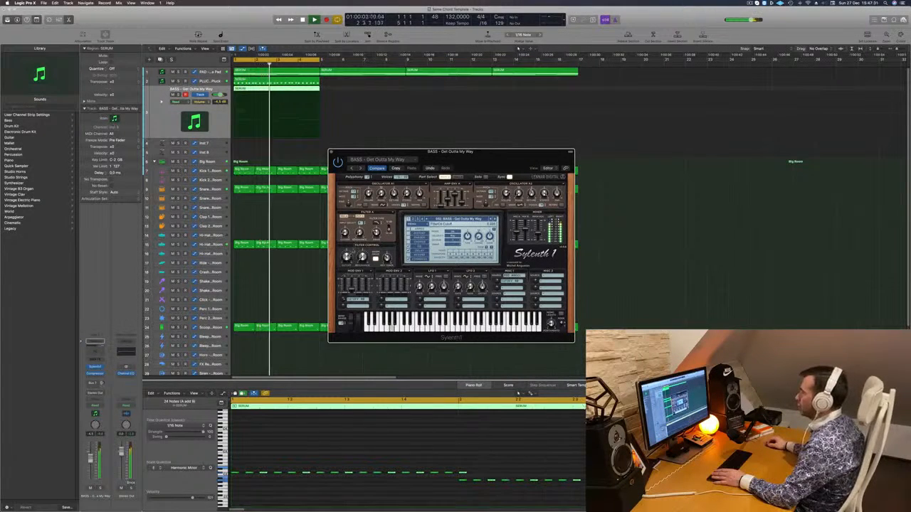
Step: Advance the bass preset to BASS - Heavy House and listen to it soloed and in the mix
{"action": "left_click", "coordinate": [496, 220]}
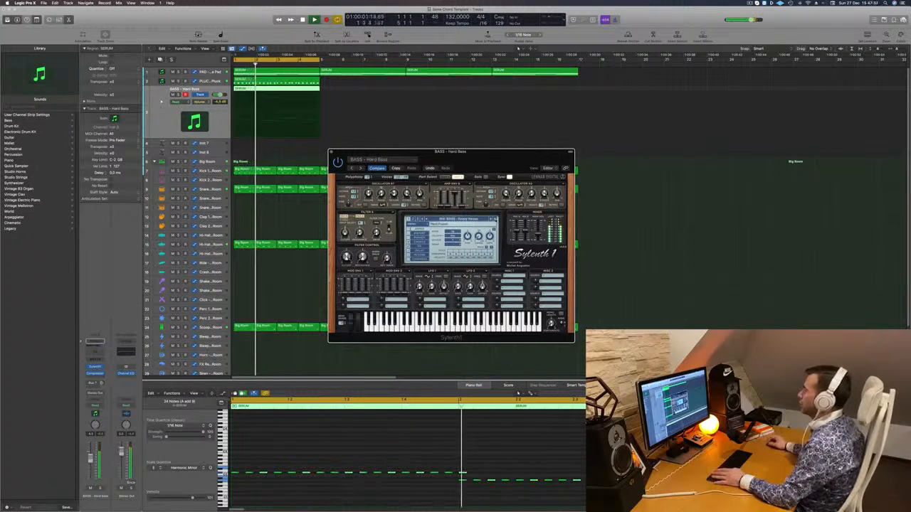
{"action": "left_click_drag", "start_coordinate": [538, 139], "coordinate": [514, 132]}
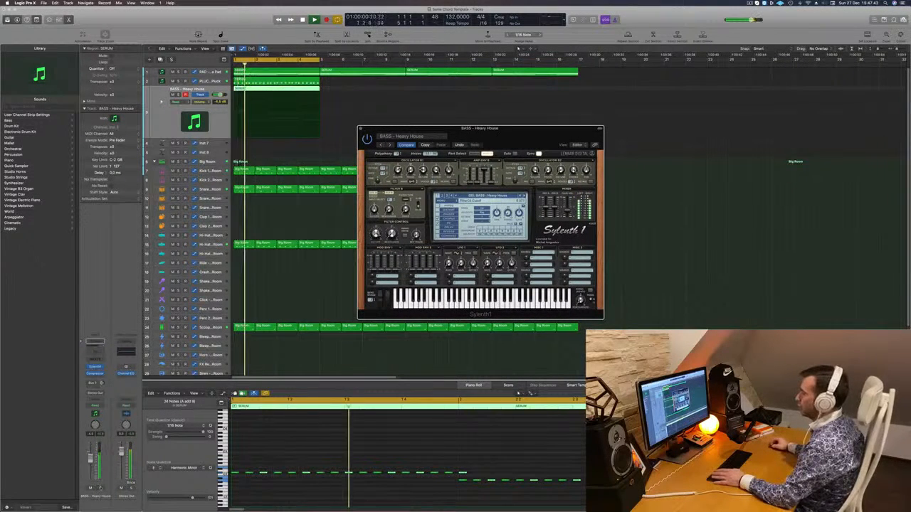
{"action": "left_click", "coordinate": [100, 489]}
{"action": "left_click", "coordinate": [100, 489]}
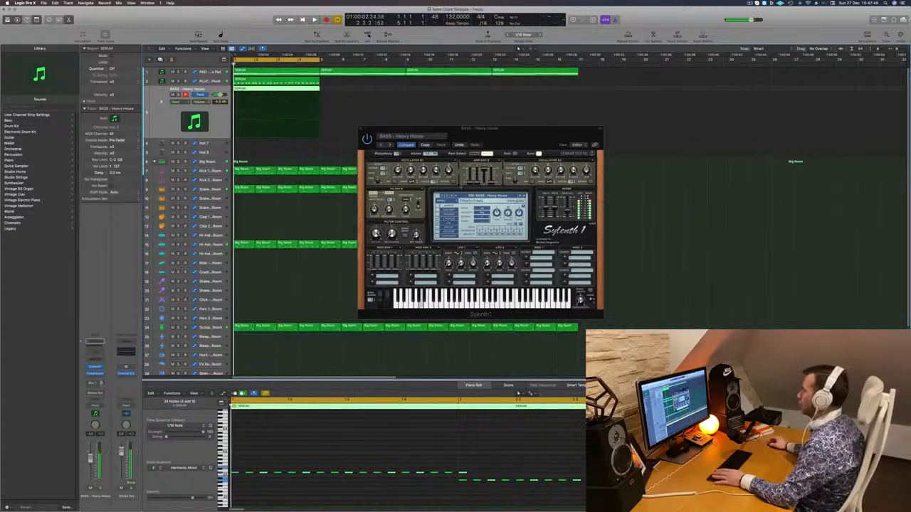
{"action": "left_click_drag", "start_coordinate": [505, 142], "coordinate": [472, 140]}
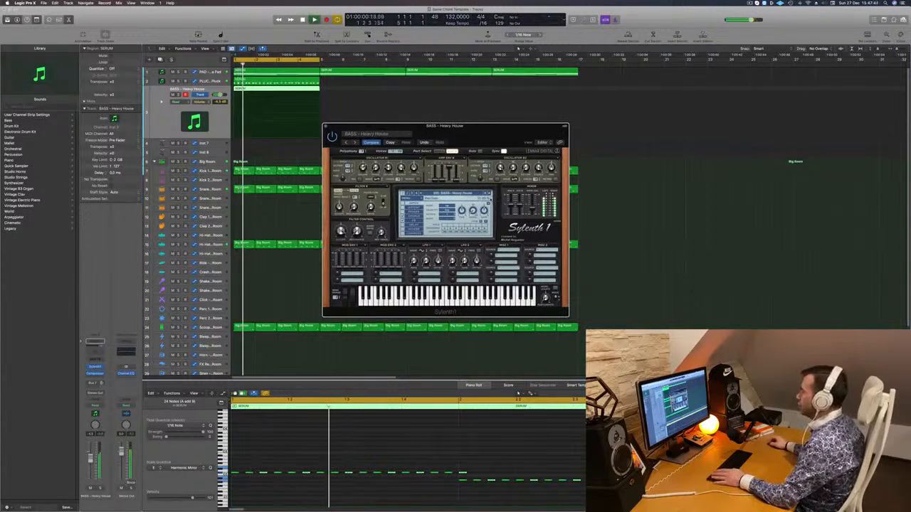
Step: Advance the bass preset to BASS - Let Go and transpose all bassline notes up one octave
{"action": "left_click", "coordinate": [490, 193]}
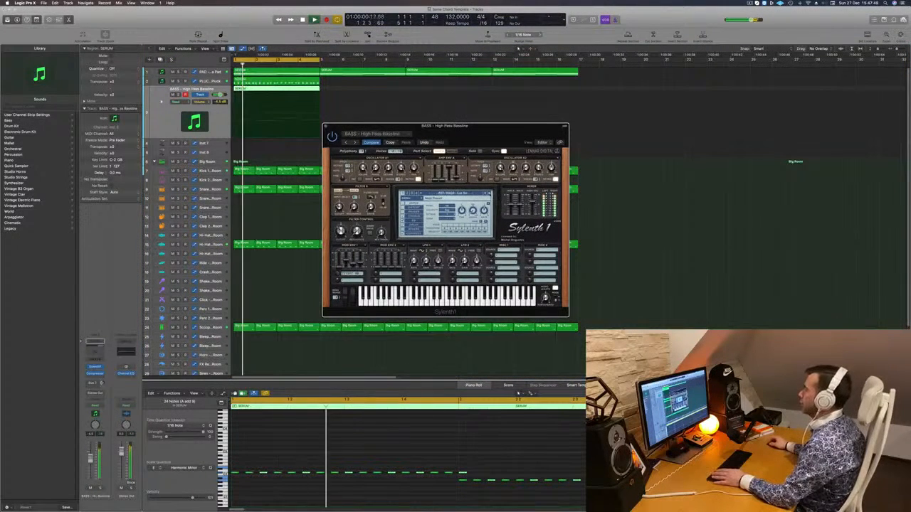
{"action": "key", "text": "space"}
{"action": "left_click", "coordinate": [399, 439]}
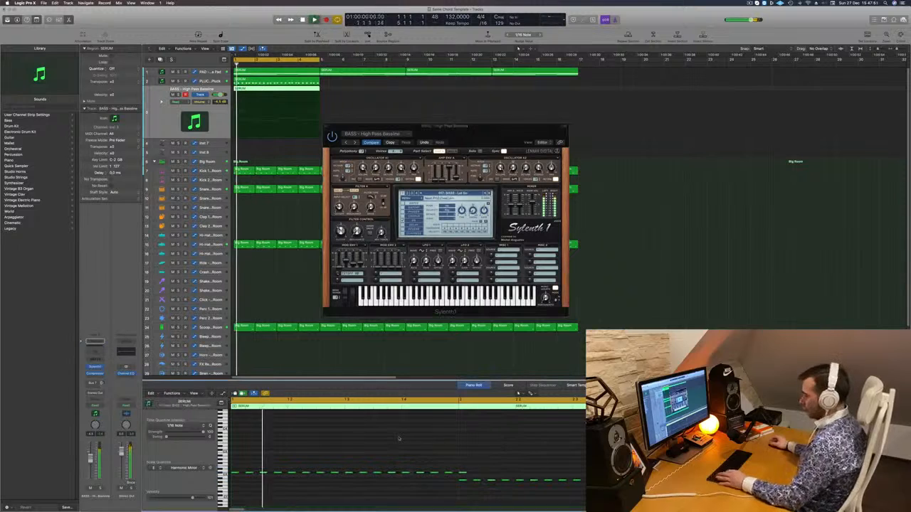
{"action": "key", "text": "alt+shift+Up"}
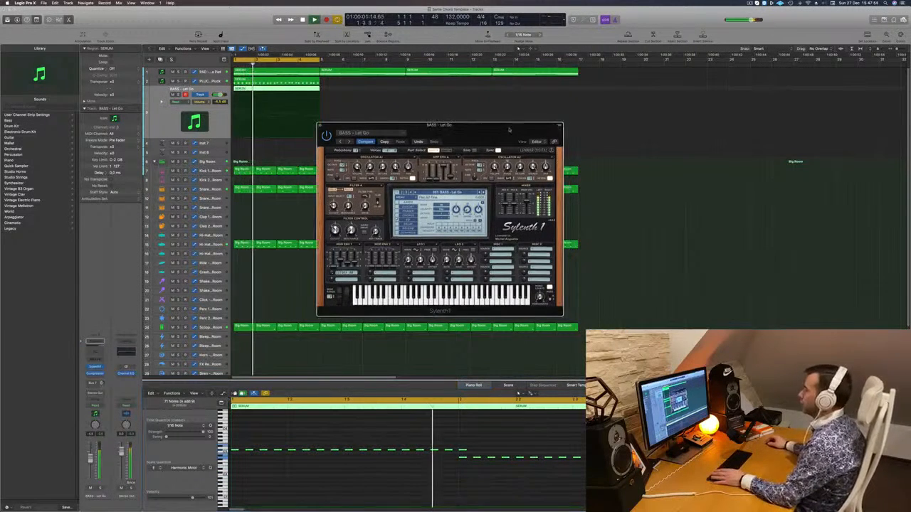
Step: Listen to the transposed bassline, switch the preset to BASS - Long Bass and restart playback
{"action": "left_click_drag", "start_coordinate": [491, 136], "coordinate": [507, 129]}
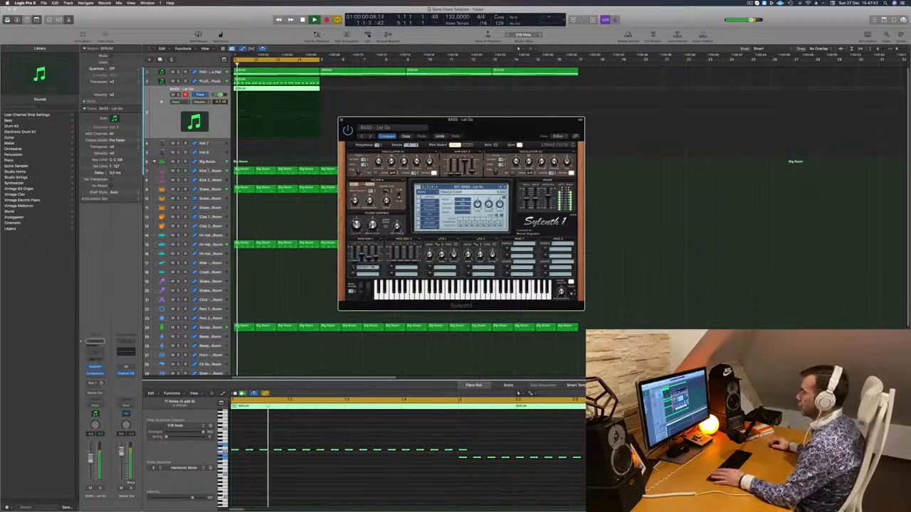
{"action": "left_click", "coordinate": [518, 393]}
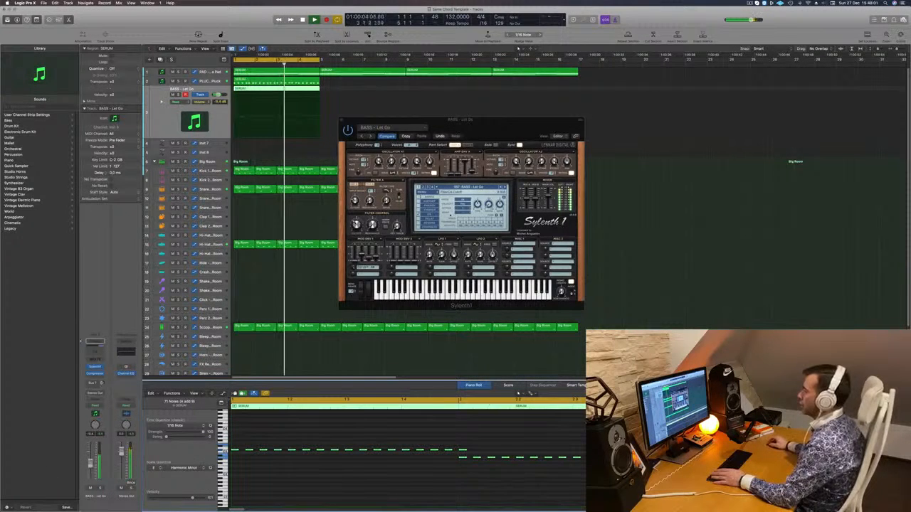
{"action": "left_click", "coordinate": [506, 187]}
{"action": "key", "text": "space"}
{"action": "key", "text": "space"}
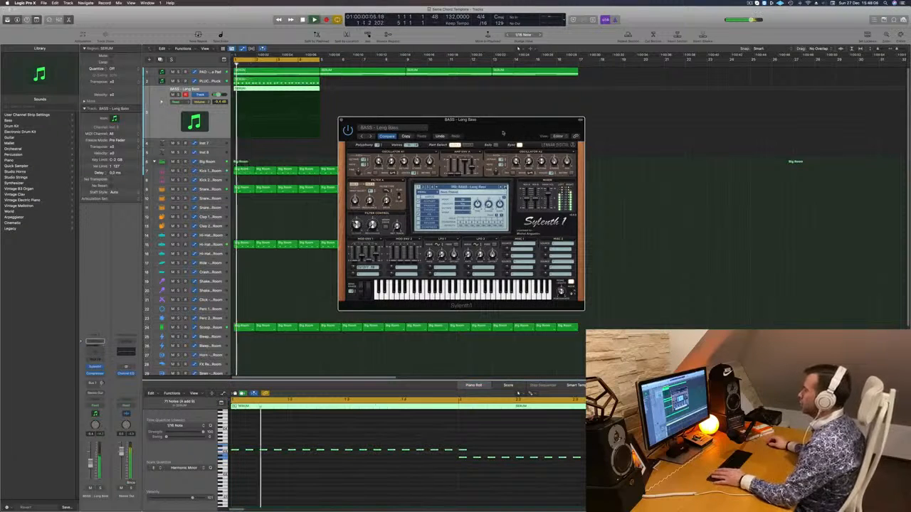
Step: Move the synth window aside and step through the next bass presets during playback up to BASS - Strobe Bass
{"action": "left_click_drag", "start_coordinate": [510, 134], "coordinate": [498, 131]}
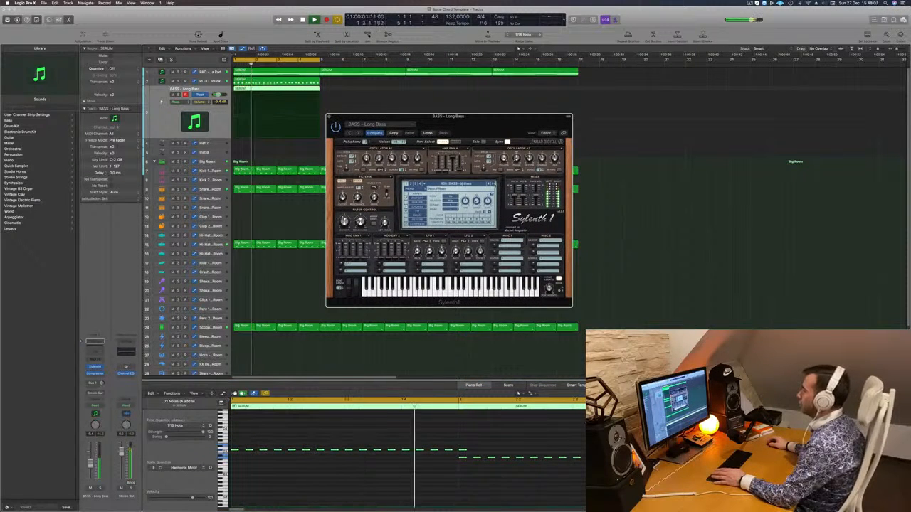
{"action": "left_click", "coordinate": [493, 184]}
{"action": "left_click", "coordinate": [493, 184]}
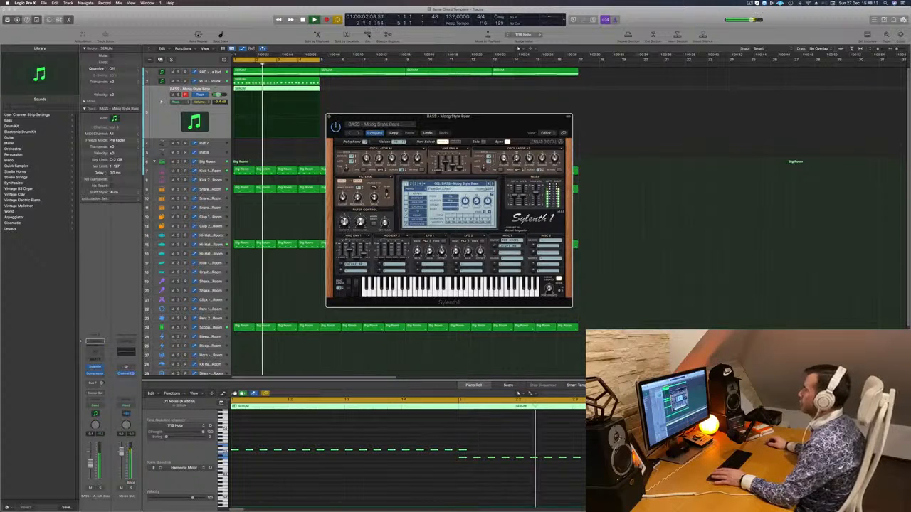
{"action": "left_click", "coordinate": [493, 184]}
{"action": "left_click", "coordinate": [493, 184]}
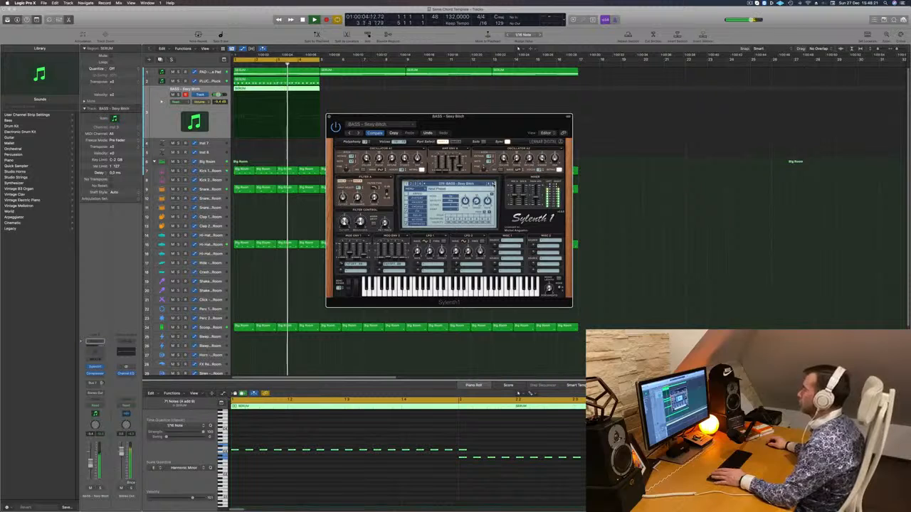
{"action": "left_click", "coordinate": [492, 184]}
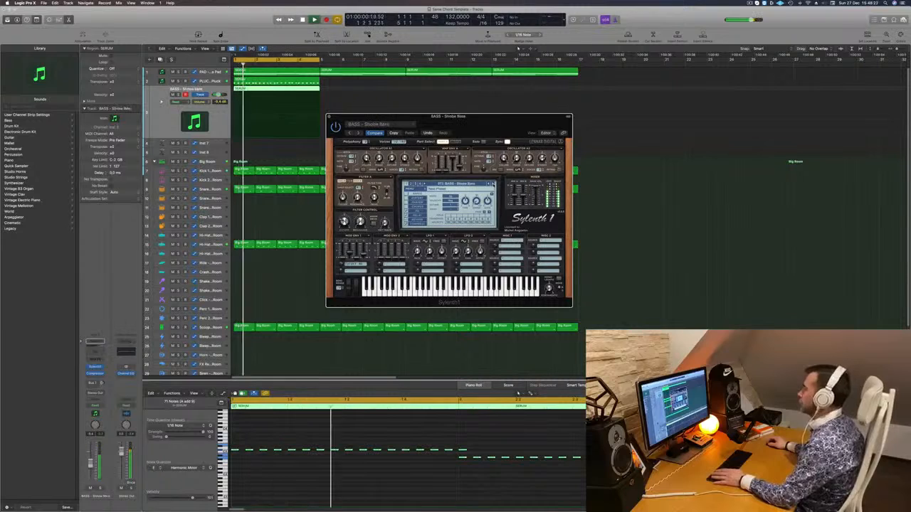
Step: Continue through the bass presets during playback past BASS - Sub Bass and BASS - Sun To Me to BASS - Wippenberg
{"action": "left_click", "coordinate": [493, 185]}
{"action": "left_click", "coordinate": [492, 185]}
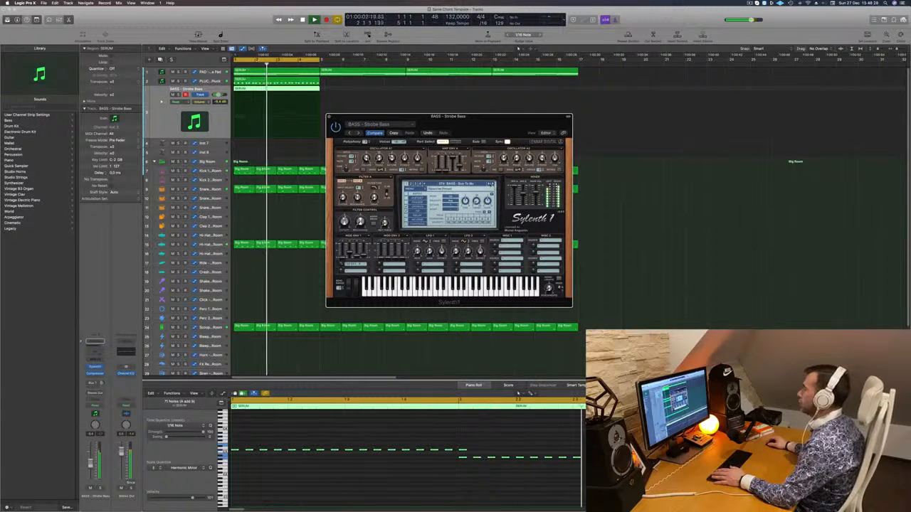
{"action": "left_click", "coordinate": [493, 184]}
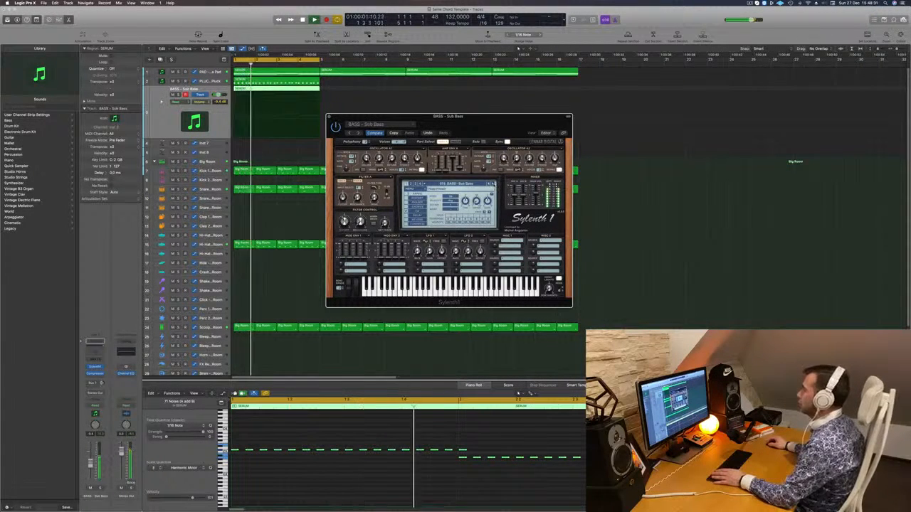
{"action": "left_click", "coordinate": [493, 185]}
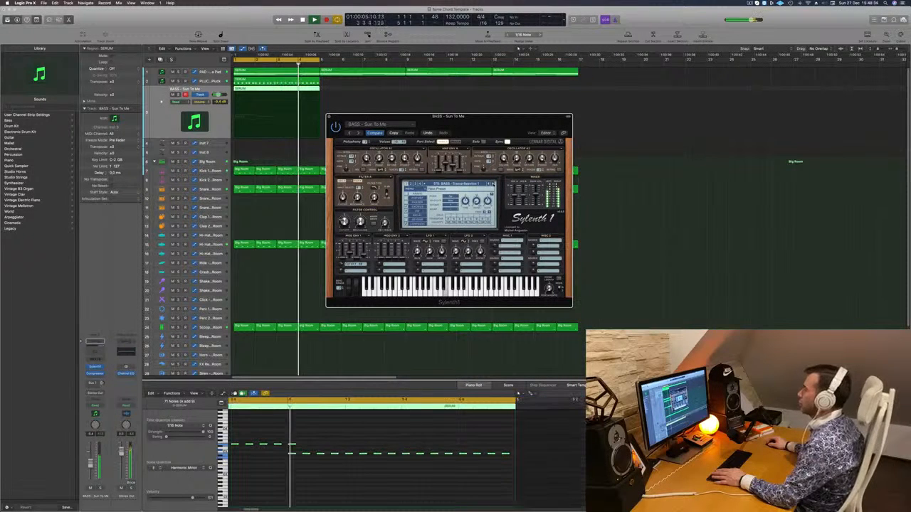
{"action": "left_click", "coordinate": [493, 184]}
{"action": "left_click", "coordinate": [492, 185]}
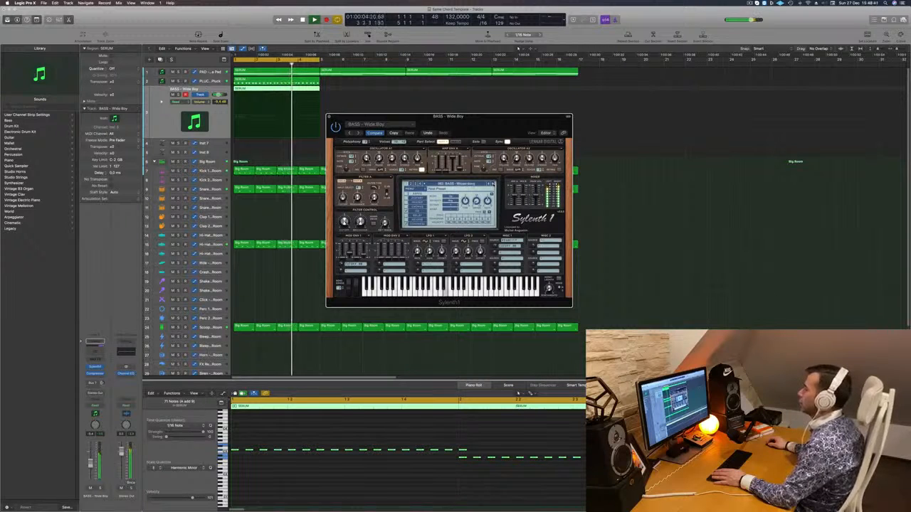
Step: Lower the bassline track's volume to about -15 dB, checking it soloed and in the mix, and close its synth window
{"action": "key", "text": "Return"}
{"action": "left_click_drag", "start_coordinate": [91, 463], "coordinate": [90, 466]}
{"action": "left_click", "coordinate": [100, 488]}
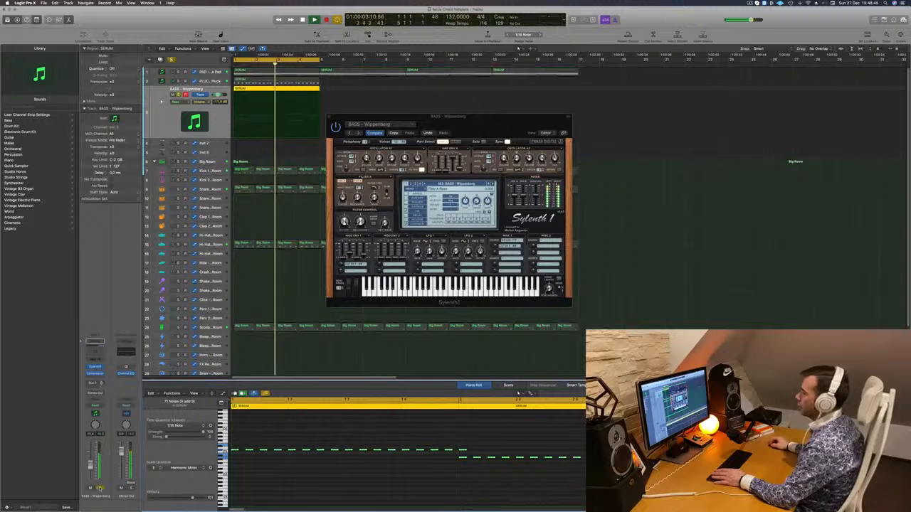
{"action": "left_click", "coordinate": [100, 488]}
{"action": "key", "text": "Return"}
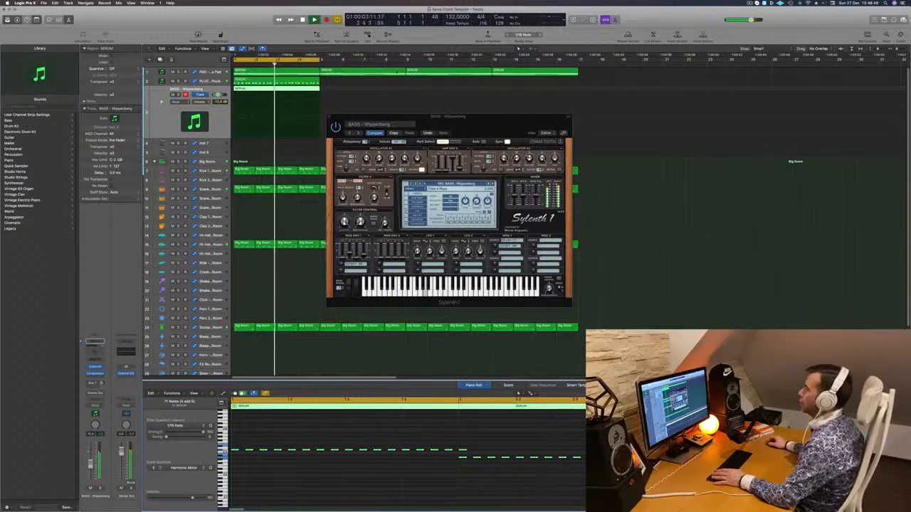
{"action": "left_click", "coordinate": [329, 117]}
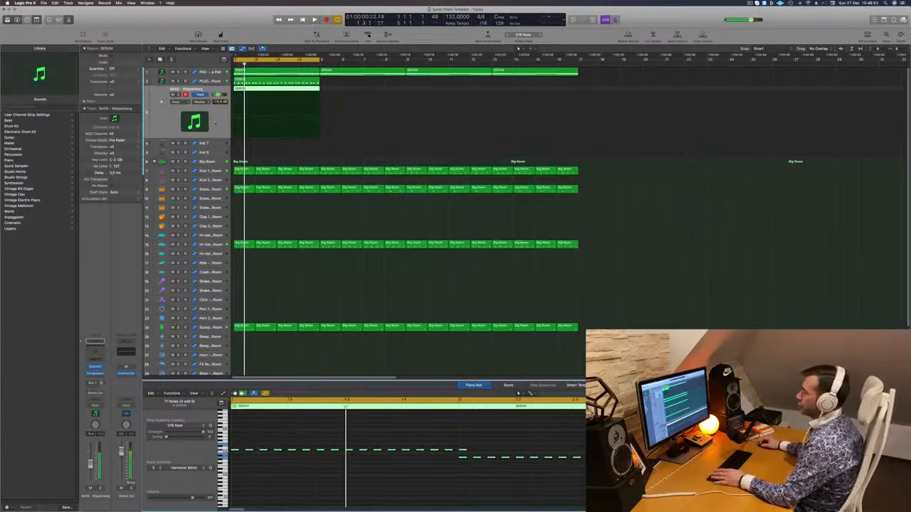
{"action": "key", "text": "Return"}
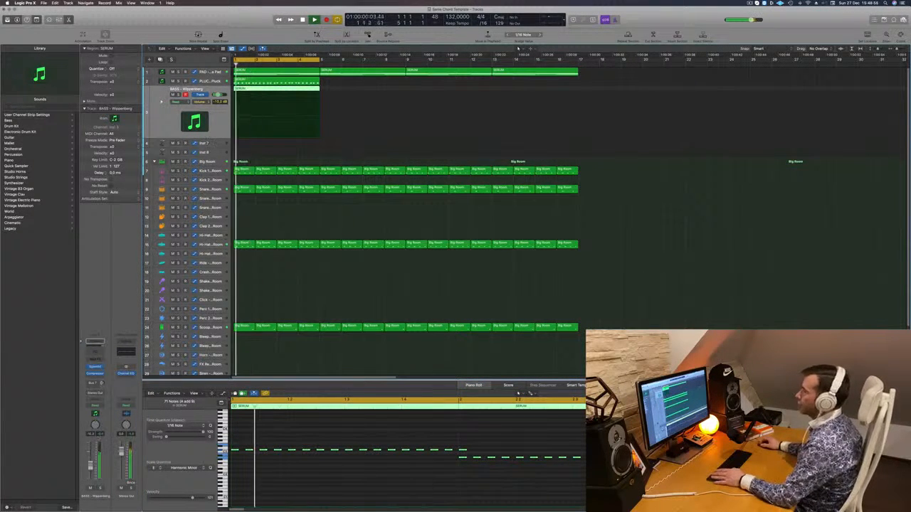
Step: Check the Sylenth1 settings of the pad track and the Metallic Pluck track while the loop plays, closing each synth window
{"action": "left_click", "coordinate": [208, 72]}
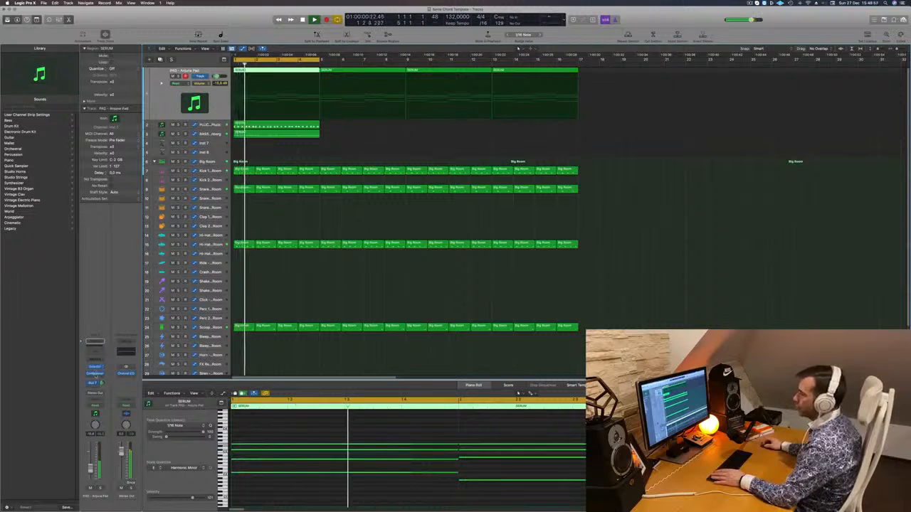
{"action": "left_click", "coordinate": [97, 368]}
{"action": "key", "text": "Return"}
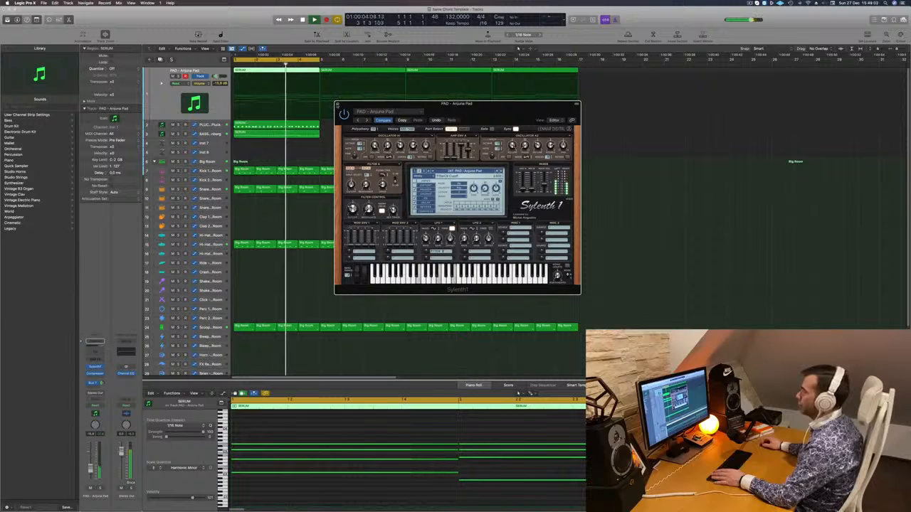
{"action": "key", "text": "super+w"}
{"action": "left_click", "coordinate": [215, 124]}
{"action": "key", "text": "Return"}
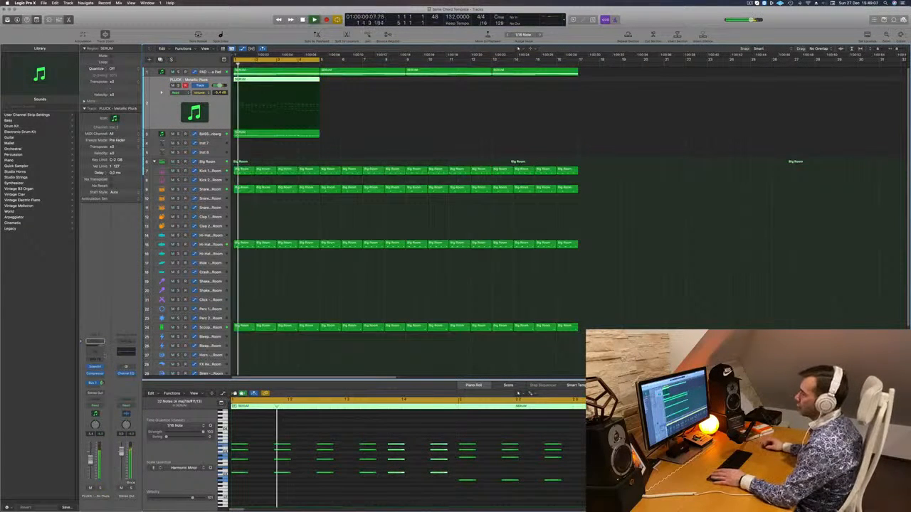
{"action": "key", "text": "v"}
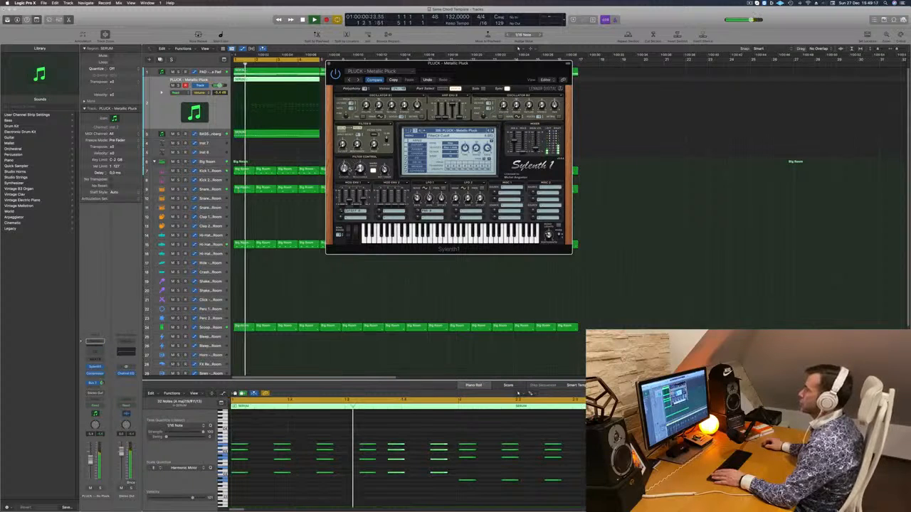
{"action": "left_click", "coordinate": [329, 64]}
Step: Copy the four-bar pluck and bassline regions to fill all 16 bars and extend the cycle range to bar 17
{"action": "left_click_drag", "start_coordinate": [279, 144], "coordinate": [297, 73]}
{"action": "mouse_move", "coordinate": [272, 152]}
{"action": "left_mouse_down"}
{"action": "mouse_move", "coordinate": [296, 78]}
{"action": "mouse_move", "coordinate": [392, 87]}
{"action": "mouse_move", "coordinate": [264, 137]}
{"action": "left_mouse_up"}
{"action": "left_click_drag", "start_coordinate": [288, 80], "coordinate": [461, 81]}
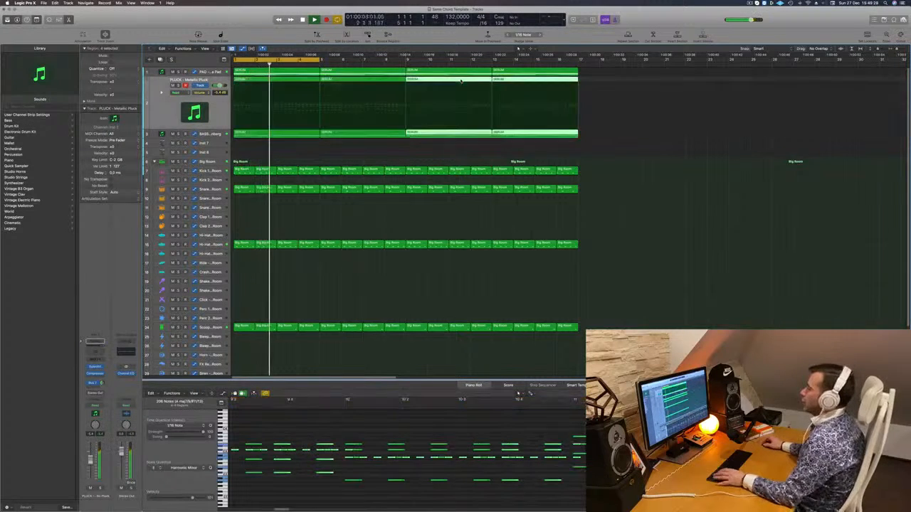
{"action": "left_click_drag", "start_coordinate": [319, 60], "coordinate": [580, 61]}
{"action": "left_click", "coordinate": [279, 151]}
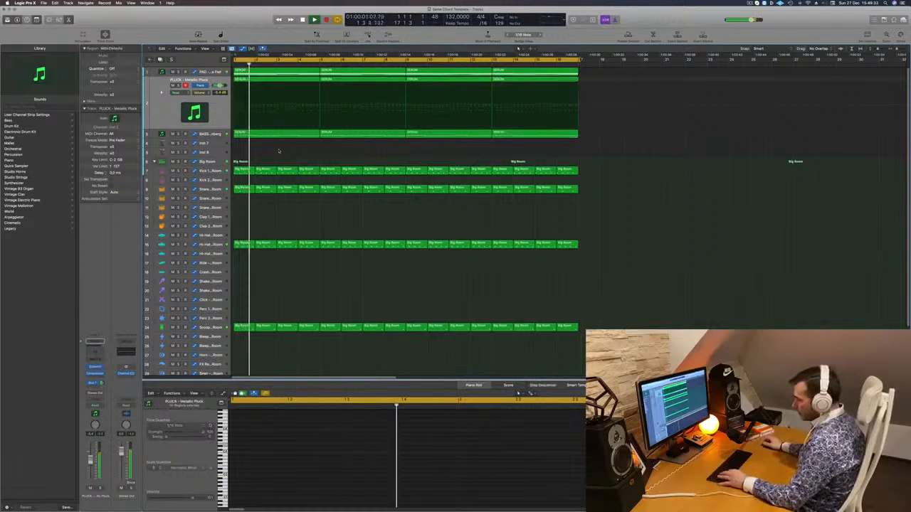
Step: Color and name all regions in the arrangement by their tracks and restart playback
{"action": "key", "text": "super+a"}
{"action": "right_click", "coordinate": [300, 134]}
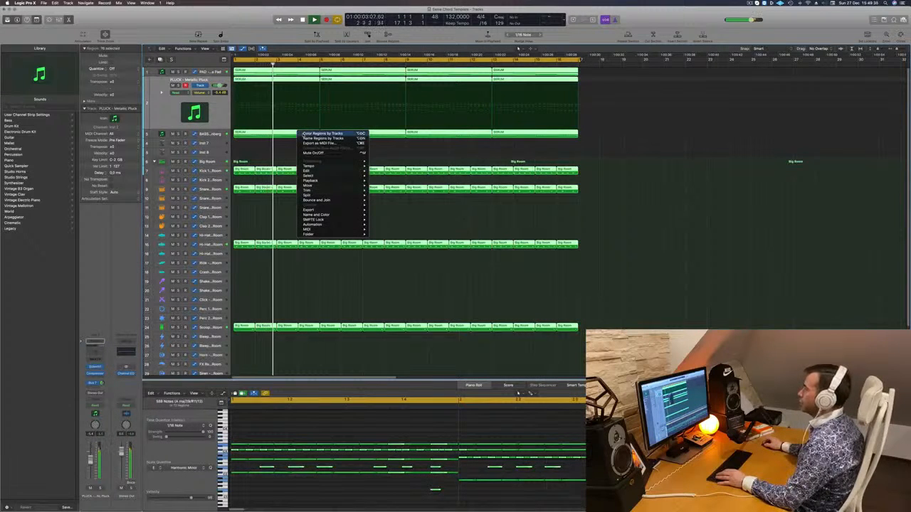
{"action": "left_click", "coordinate": [313, 134]}
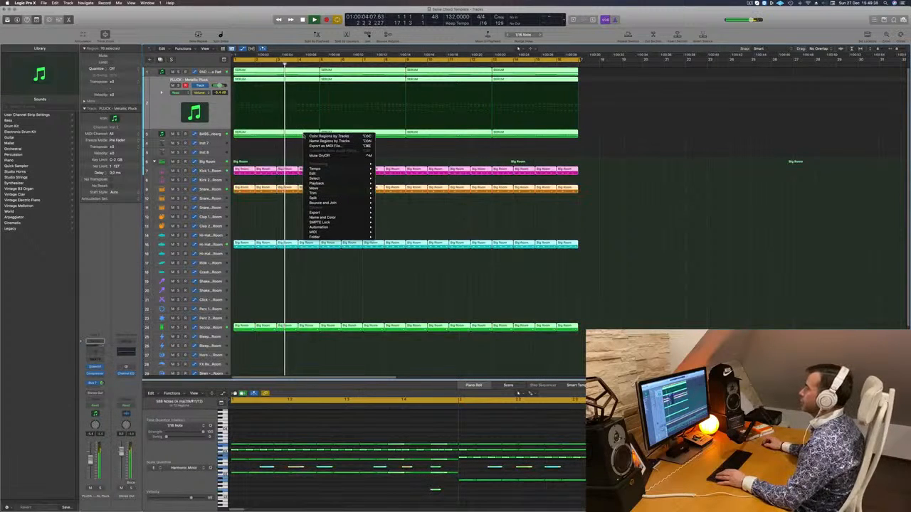
{"action": "left_click", "coordinate": [274, 155]}
{"action": "key", "text": "Return"}
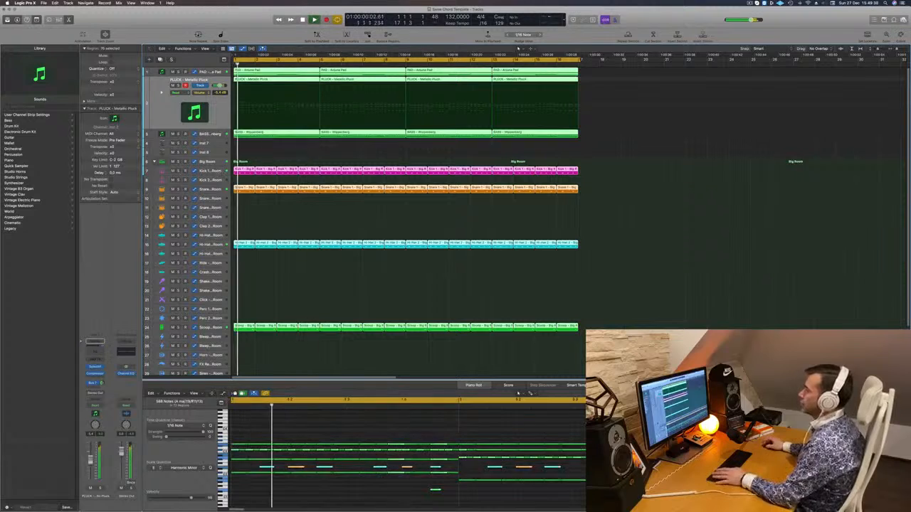
Step: Clear the region selection and listen to the full arrangement from the start
{"action": "left_click", "coordinate": [163, 171]}
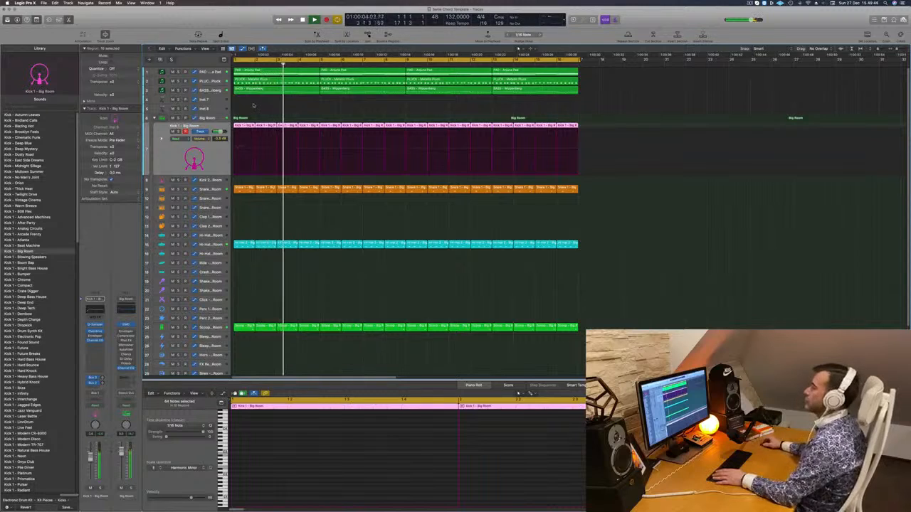
{"action": "left_click", "coordinate": [254, 105]}
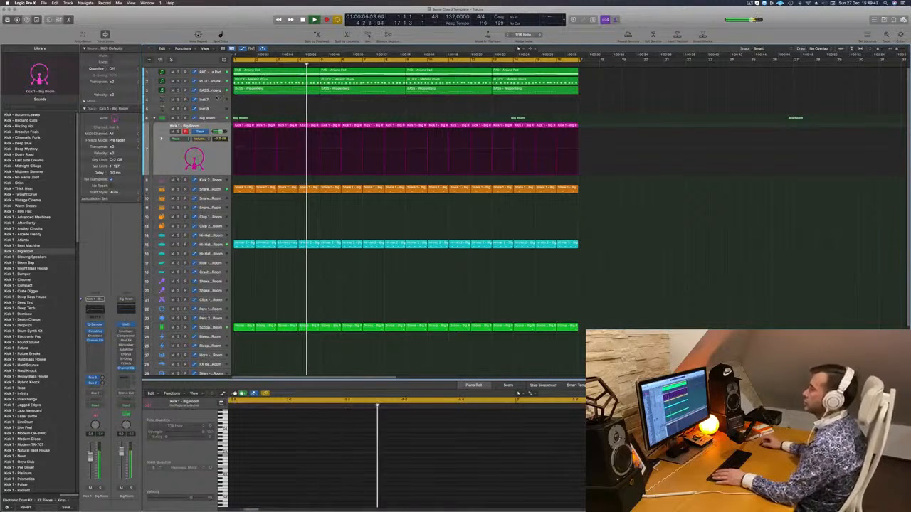
{"action": "left_click", "coordinate": [217, 99]}
{"action": "key", "text": "Return"}
{"action": "key", "text": "Return"}
Step: Duplicate the pad track with its settings and place the new empty track directly below the bassline track
{"action": "left_click", "coordinate": [213, 73]}
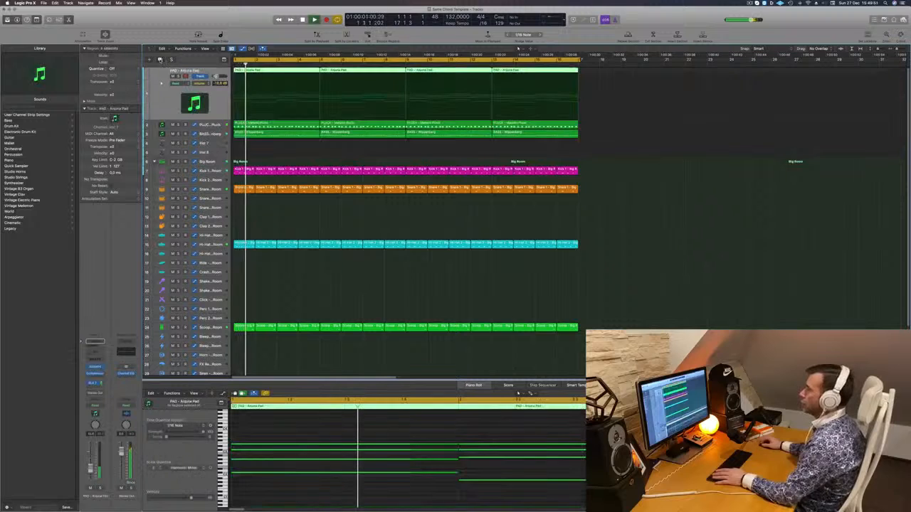
{"action": "left_click", "coordinate": [161, 60]}
{"action": "left_click_drag", "start_coordinate": [209, 134], "coordinate": [207, 109]}
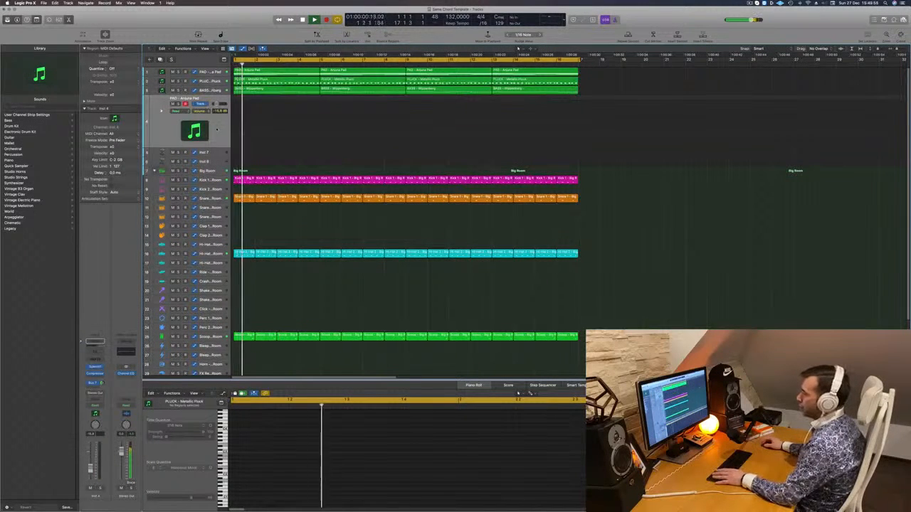
Step: Show Musical Typing, raise its octave by one, and open the new pad track's Sylenth1 window beside the arrangement
{"action": "key", "text": "super+k"}
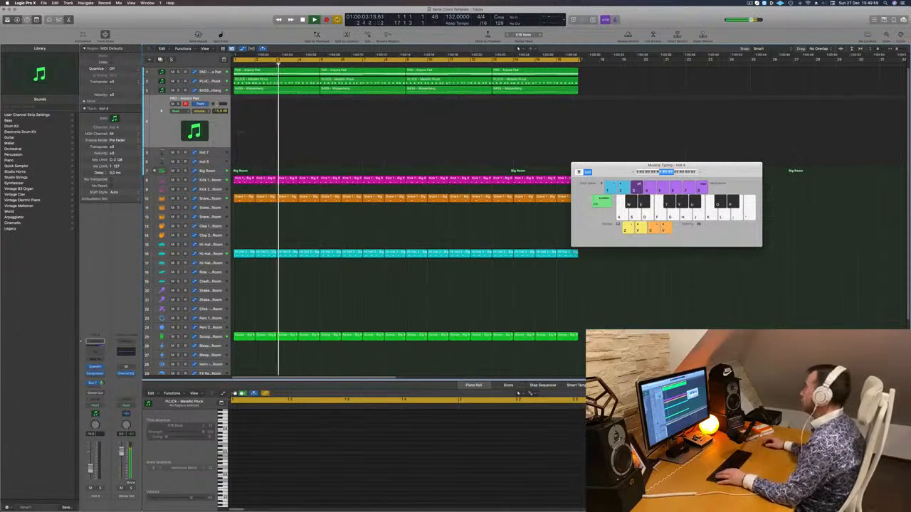
{"action": "key", "text": "Return"}
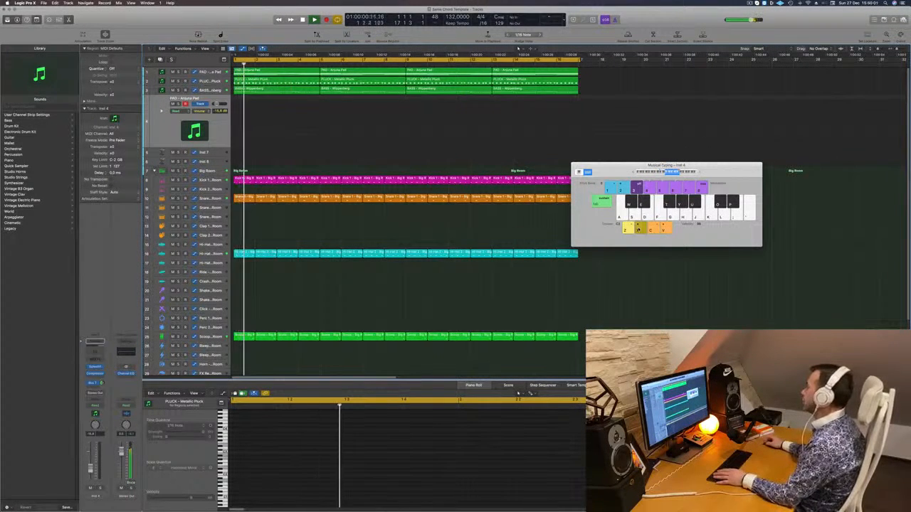
{"action": "key", "text": "x"}
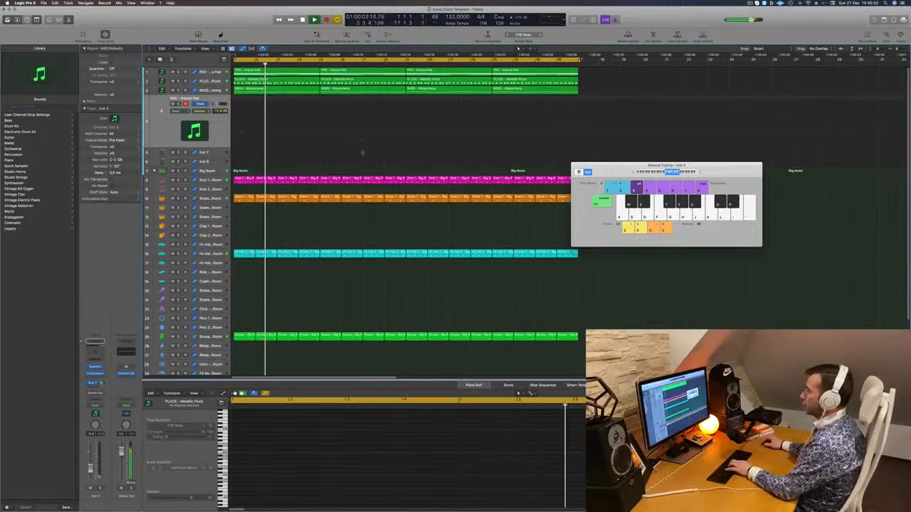
{"action": "left_click", "coordinate": [95, 368]}
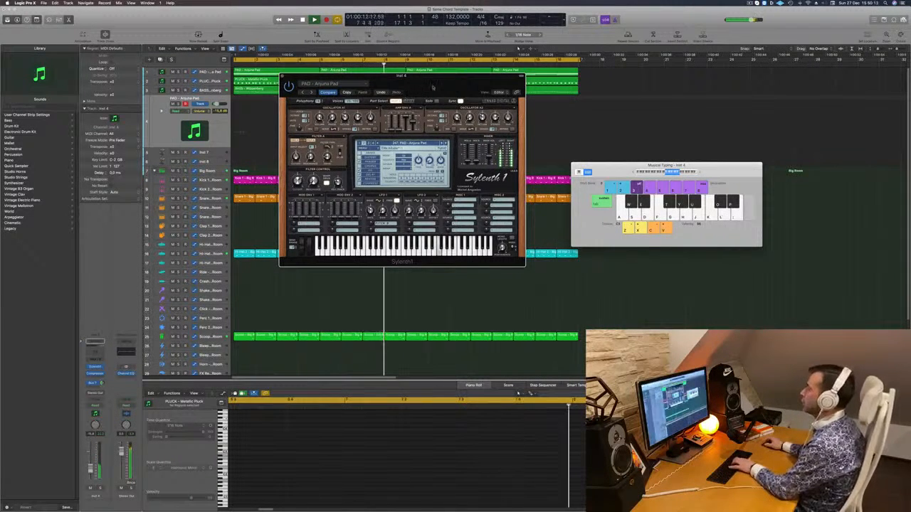
{"action": "left_click_drag", "start_coordinate": [432, 87], "coordinate": [604, 98]}
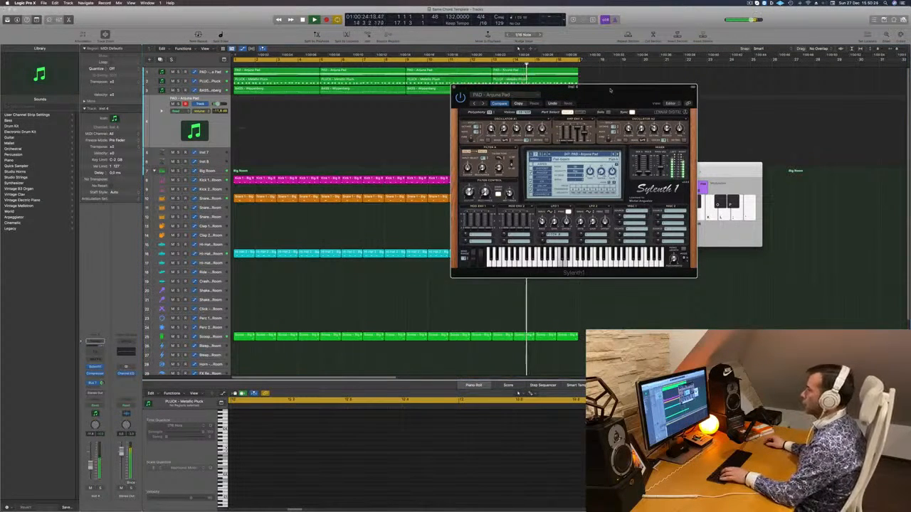
{"action": "left_click_drag", "start_coordinate": [600, 91], "coordinate": [567, 94]}
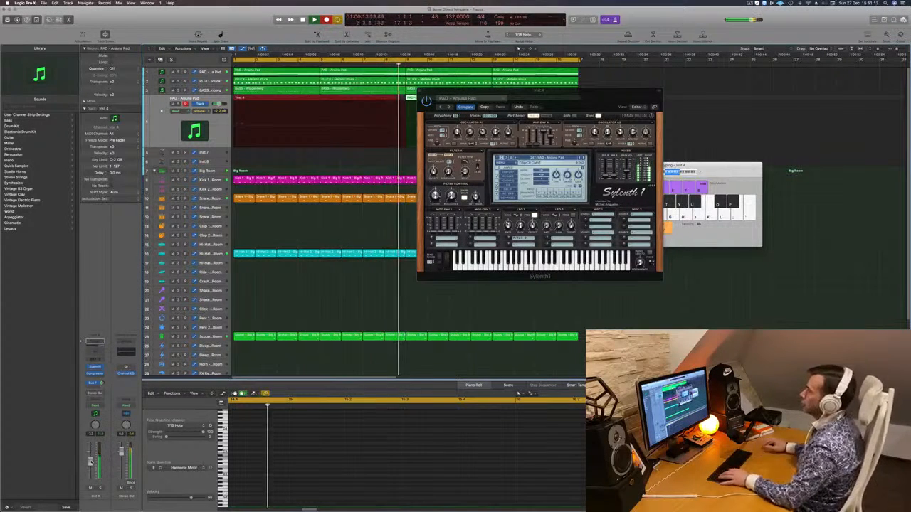
Step: Stop the melody recording, split its region at bar 5, delete the first half, move the second to bar 1 and play it
{"action": "key", "text": "space"}
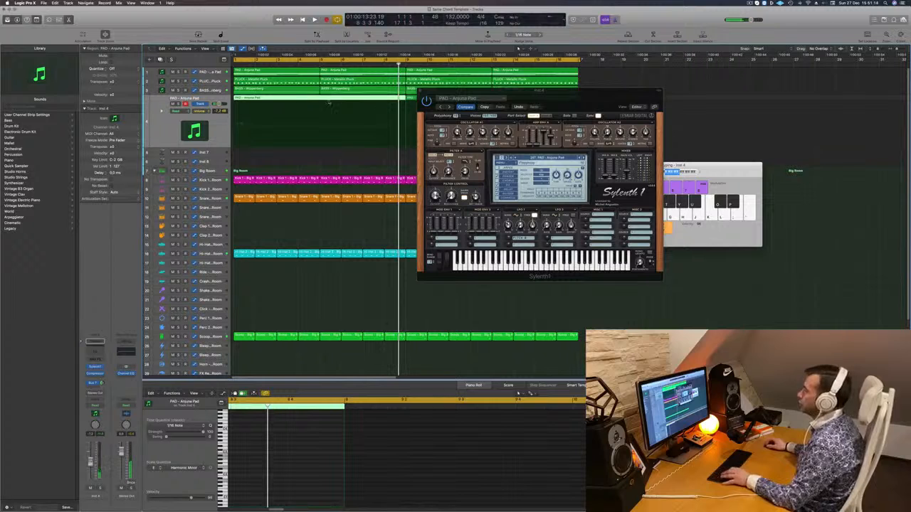
{"action": "left_click", "coordinate": [319, 102], "text": "super"}
{"action": "double_click", "coordinate": [319, 100], "text": "super"}
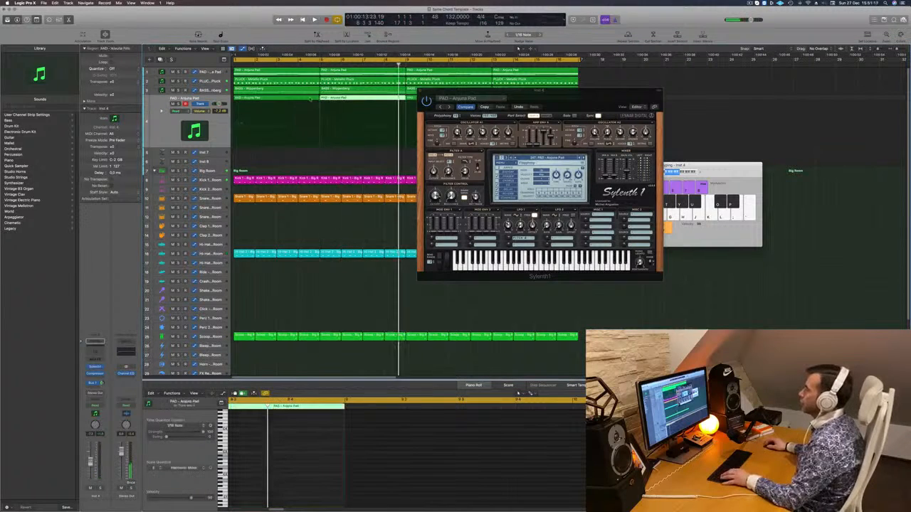
{"action": "left_click", "coordinate": [310, 98]}
{"action": "key", "text": "Delete"}
{"action": "left_click_drag", "start_coordinate": [351, 99], "coordinate": [264, 99]}
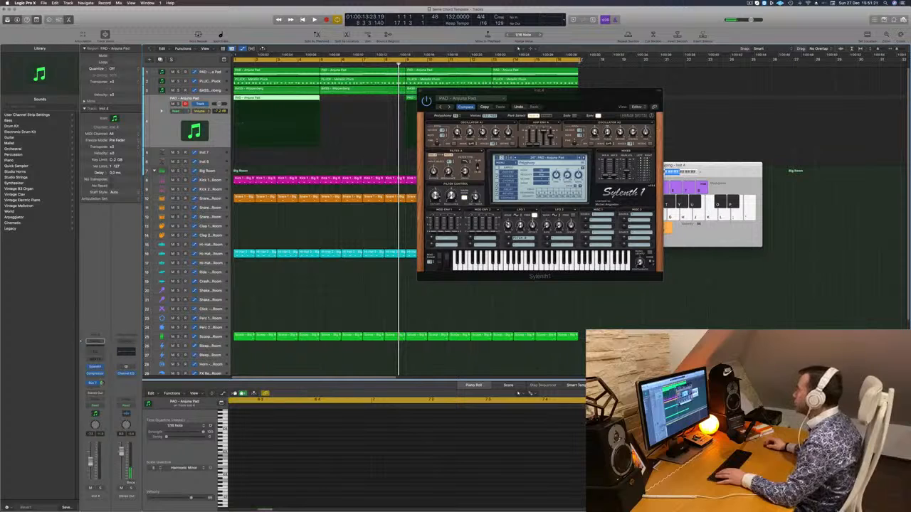
{"action": "key", "text": "space"}
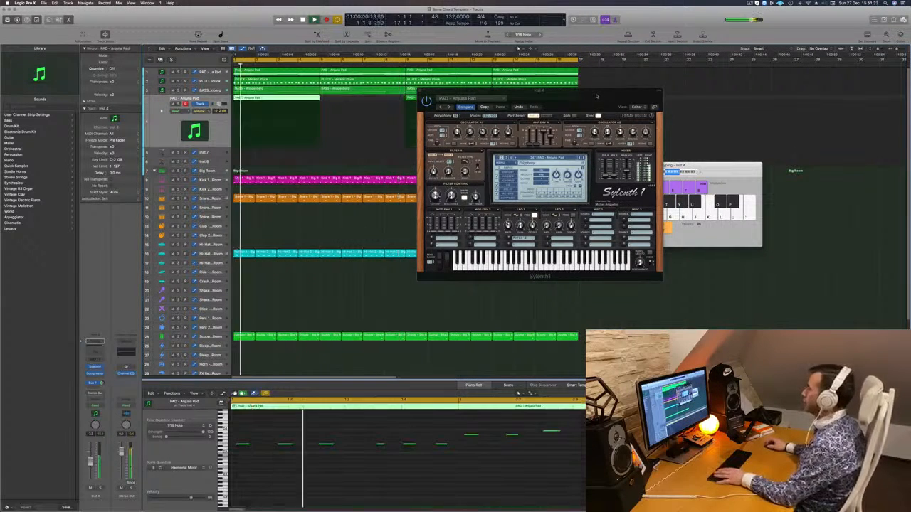
Step: Move the Sylenth1 window clear of the regions and replay the melody from the start while checking its notes
{"action": "left_click_drag", "start_coordinate": [596, 92], "coordinate": [806, 96]}
{"action": "key", "text": "Return"}
{"action": "left_click", "coordinate": [375, 462]}
{"action": "key", "text": "Return"}
{"action": "key", "text": "super+Left"}
{"action": "scroll", "coordinate": [372, 462], "scroll_direction": "down", "scroll_amount": 3}
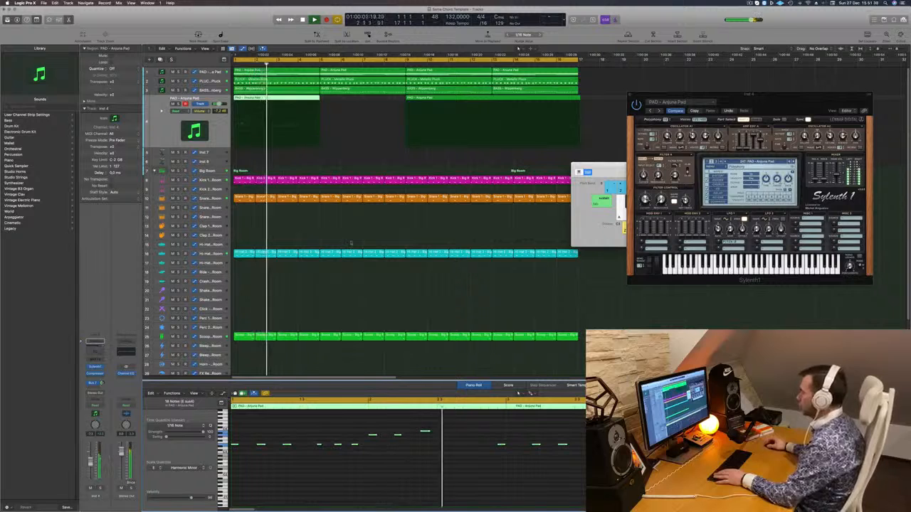
{"action": "key", "text": "Return"}
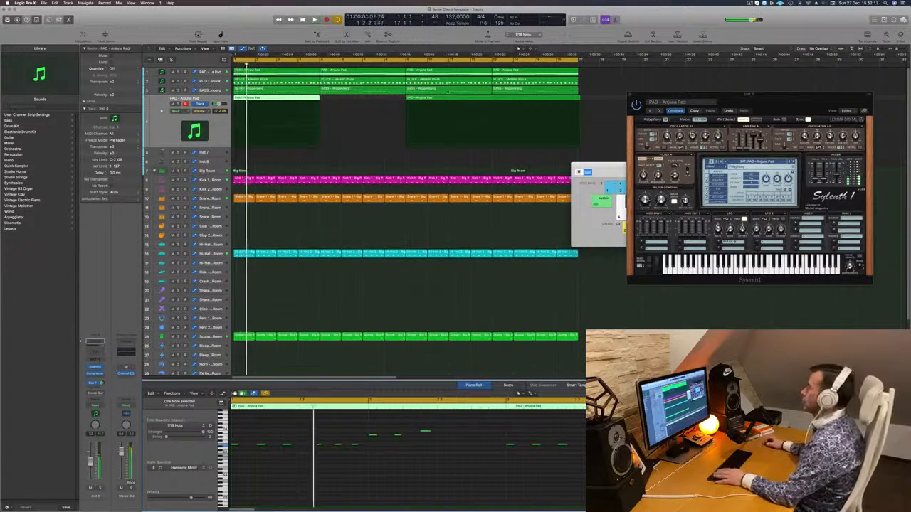
Step: Delete the leftover melody region at bar 9 and copy the four-bar region across bars 5, 9 and 13
{"action": "left_click", "coordinate": [447, 98]}
{"action": "key", "text": "space"}
{"action": "key", "text": "Delete"}
{"action": "key", "text": "space"}
{"action": "key", "text": "space"}
{"action": "key", "text": "space"}
{"action": "left_click_drag", "start_coordinate": [275, 101], "coordinate": [357, 105]}
{"action": "left_click_drag", "start_coordinate": [420, 122], "coordinate": [493, 105]}
{"action": "key", "text": "Return"}
{"action": "left_click", "coordinate": [164, 124]}
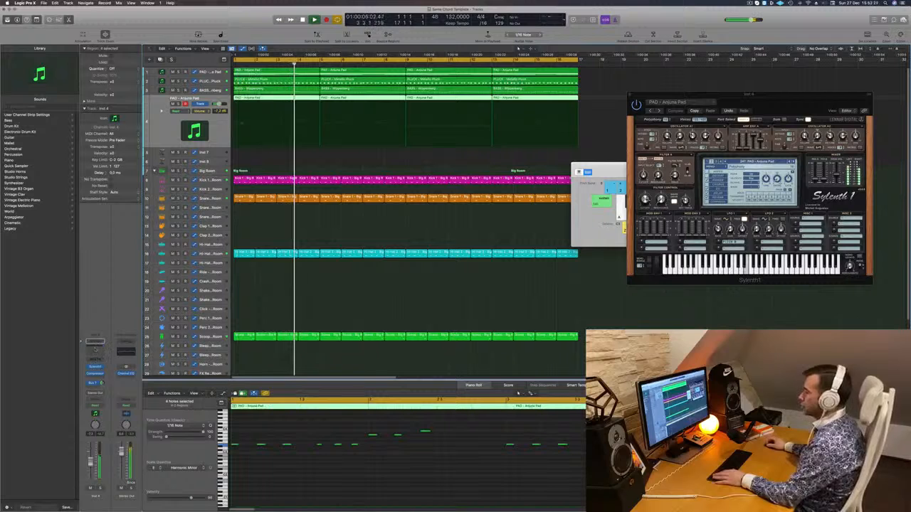
Step: Add a Channel EQ to the melody pad track with a 12 dB/Oct low cut at 278 Hz and adjust the track's volume
{"action": "left_click", "coordinate": [94, 351]}
{"action": "key", "text": "Return"}
{"action": "left_click", "coordinate": [313, 107]}
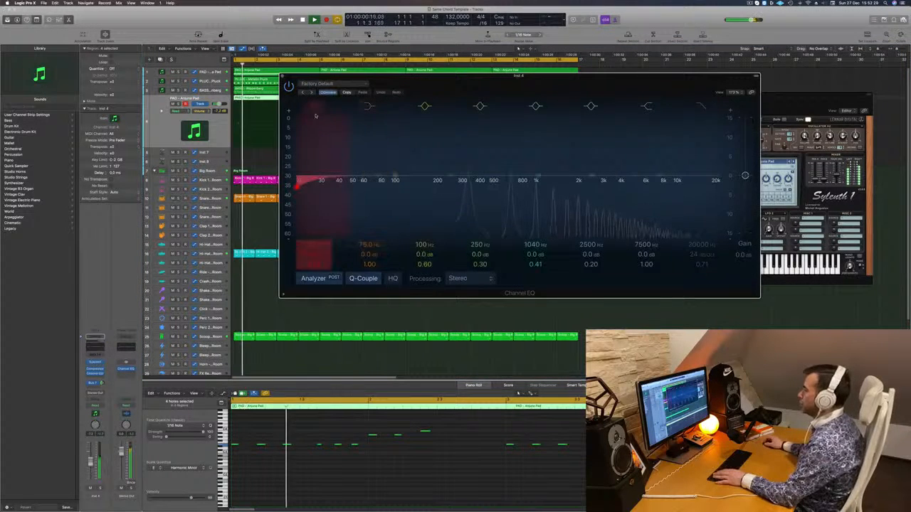
{"action": "left_click_drag", "start_coordinate": [297, 184], "coordinate": [460, 182]}
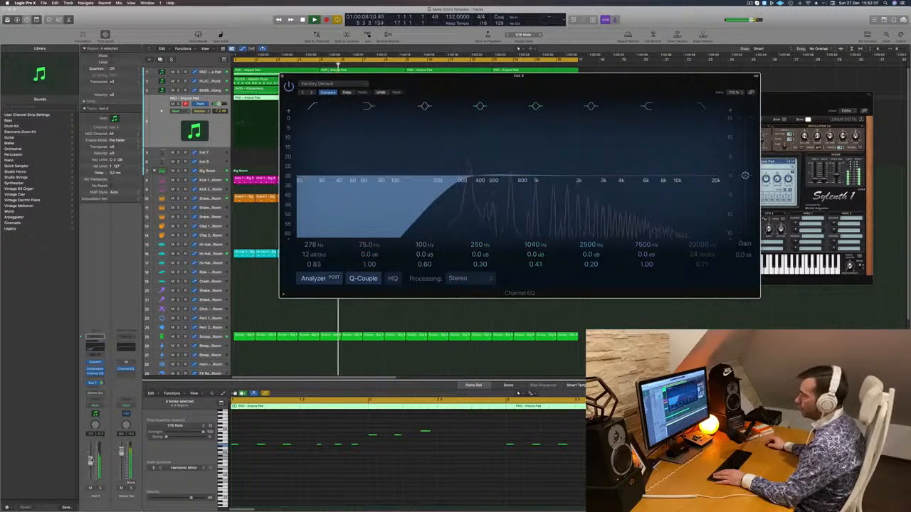
{"action": "left_click", "coordinate": [91, 463]}
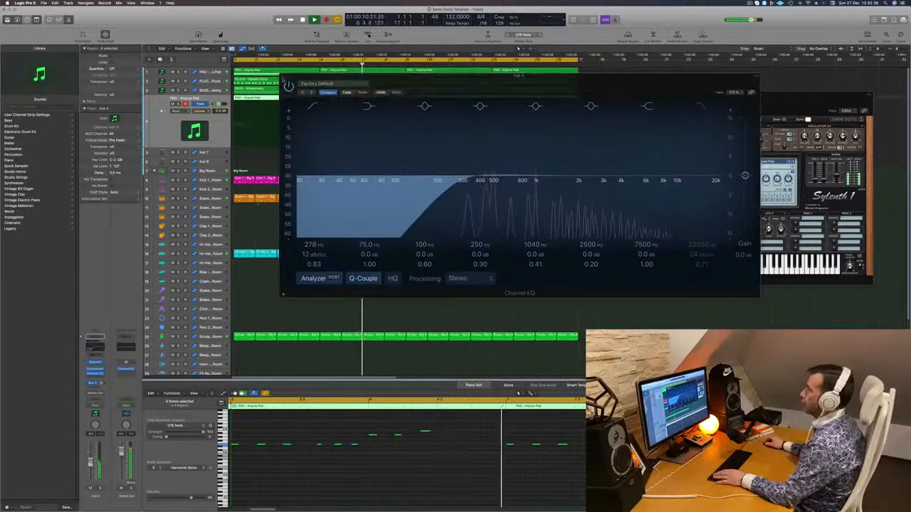
{"action": "left_click", "coordinate": [282, 77]}
Step: Open the bassline track's Sylenth1 and adjust its filter cutoff and track volume while playing from the start
{"action": "left_click", "coordinate": [209, 90]}
{"action": "key", "text": "Return"}
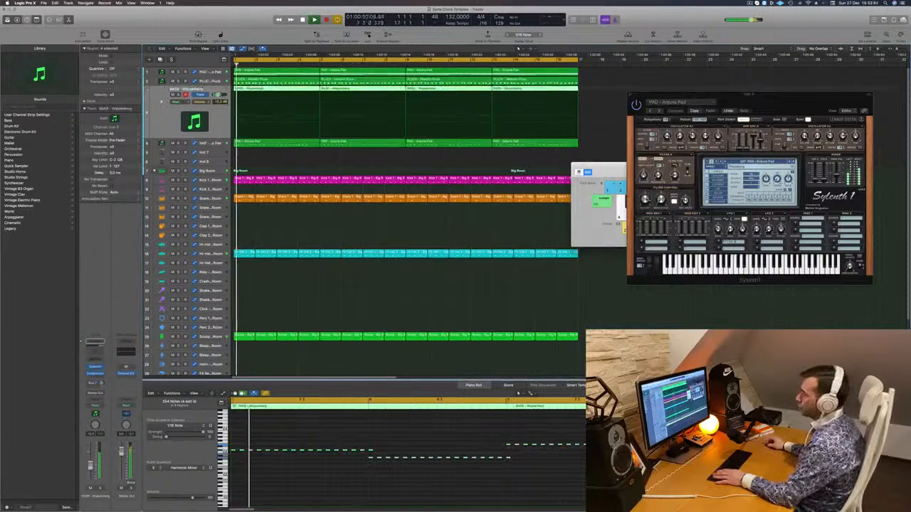
{"action": "left_click", "coordinate": [95, 367]}
{"action": "key", "text": "Return"}
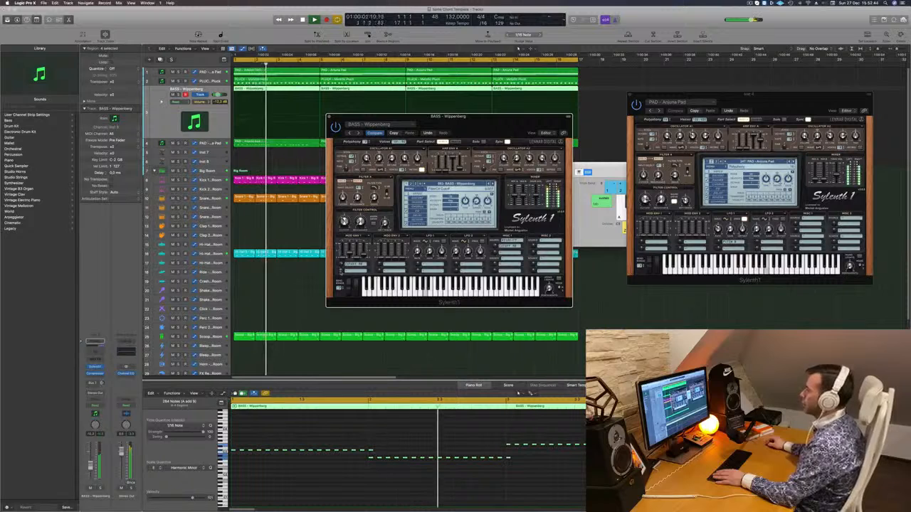
{"action": "key", "text": "Return"}
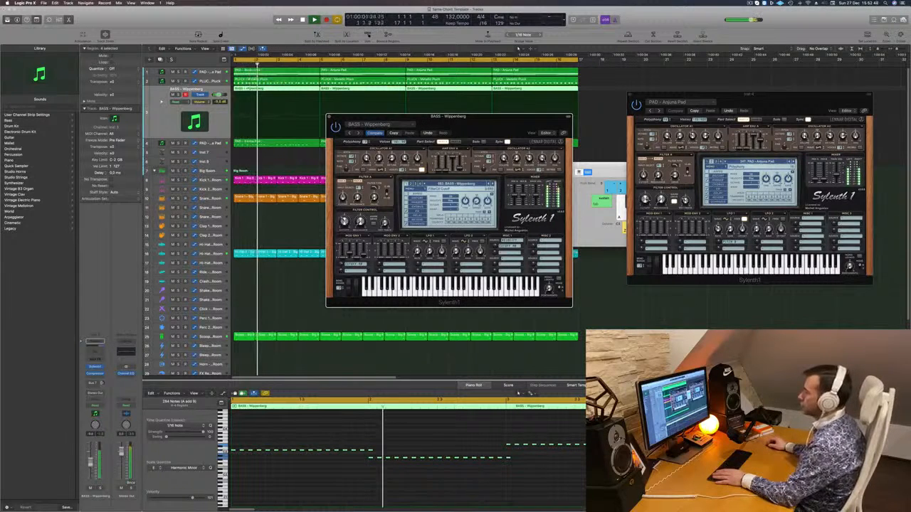
Step: Add a Channel EQ to the bassline track, boost its 75 Hz low shelf by about 3.5 dB and close both plug-in windows
{"action": "left_click", "coordinate": [95, 350]}
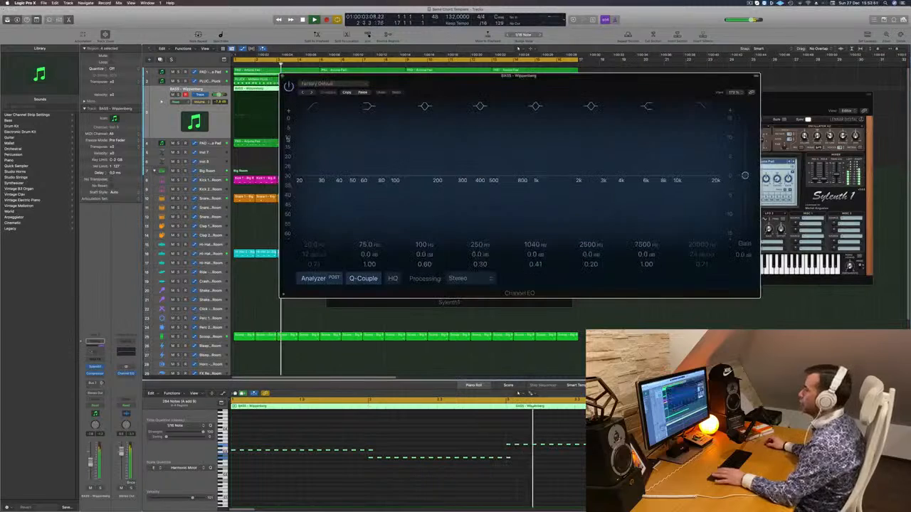
{"action": "left_click_drag", "start_coordinate": [377, 178], "coordinate": [378, 168]}
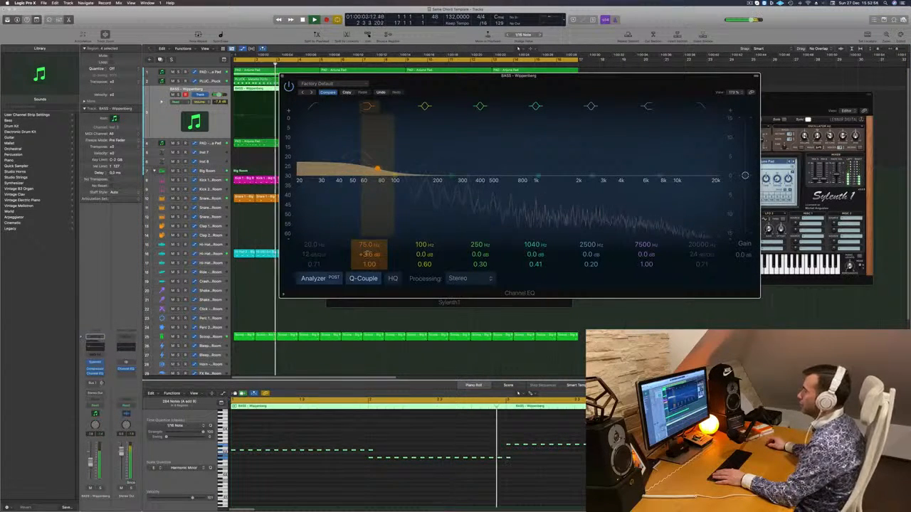
{"action": "left_click", "coordinate": [283, 77]}
{"action": "key", "text": "Return"}
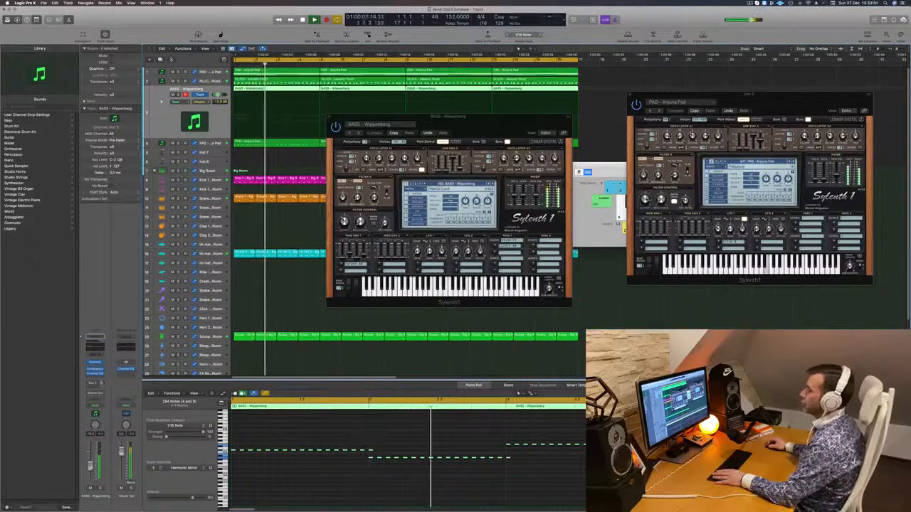
{"action": "key", "text": "Return"}
{"action": "left_click", "coordinate": [329, 117]}
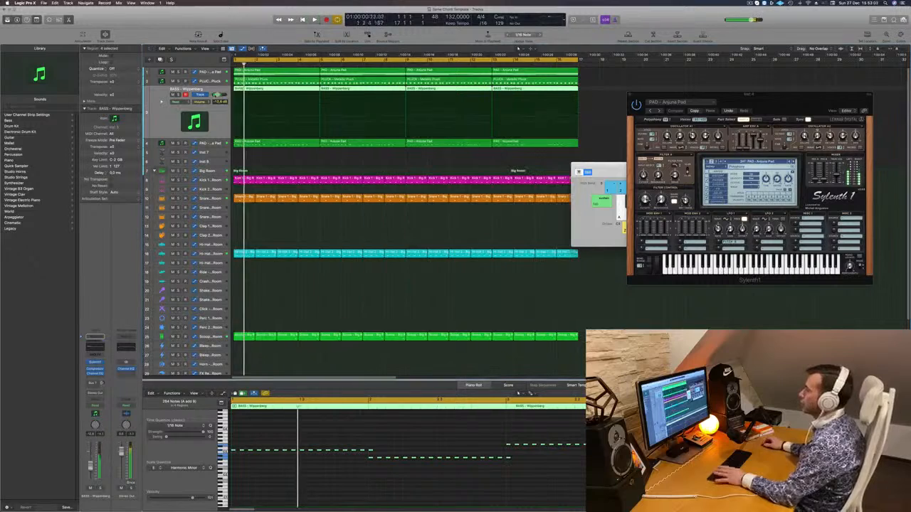
Step: Add a Channel EQ to the pluck track with an 18 dB/Oct low cut at 294 Hz
{"action": "key", "text": "Up"}
{"action": "left_click", "coordinate": [98, 348]}
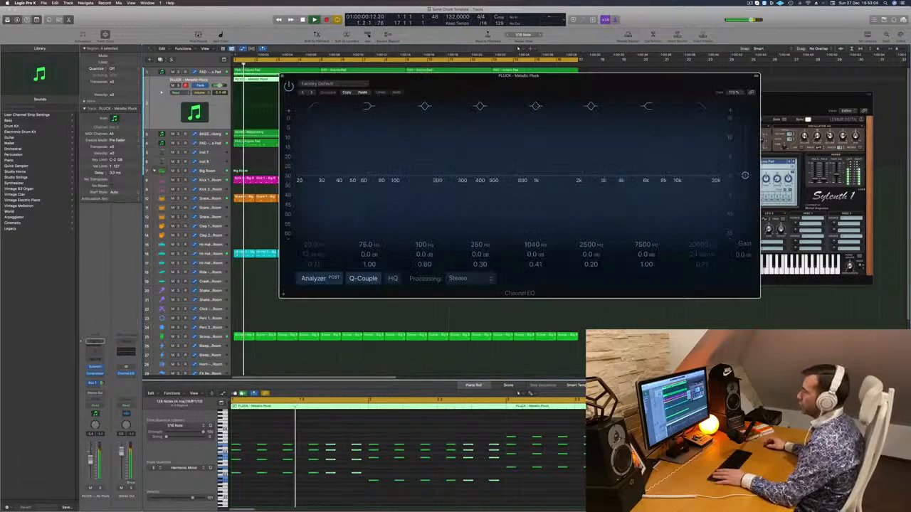
{"action": "left_click", "coordinate": [314, 106]}
{"action": "left_click_drag", "start_coordinate": [312, 146], "coordinate": [524, 138]}
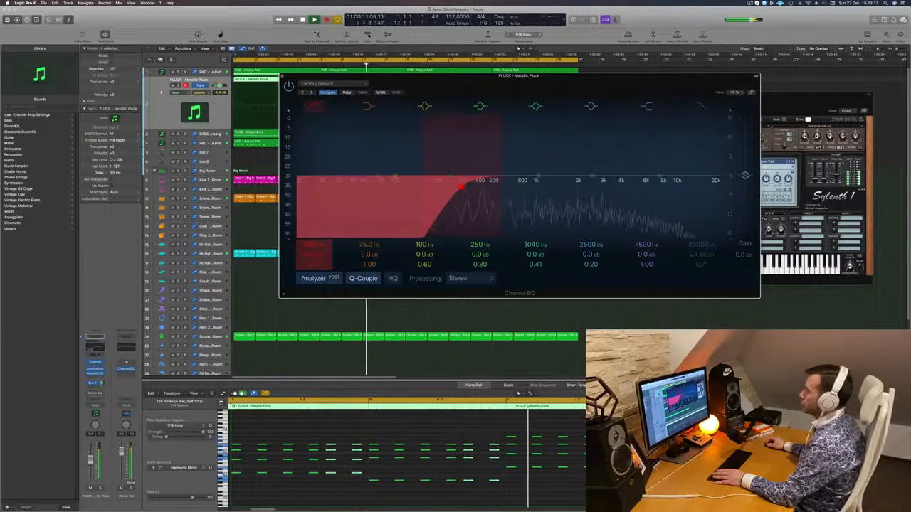
{"action": "left_click", "coordinate": [282, 76]}
Step: Adjust the filter cutoff in the pluck track's Sylenth1, close its plug-in windows and clear the region selection
{"action": "left_click", "coordinate": [96, 363]}
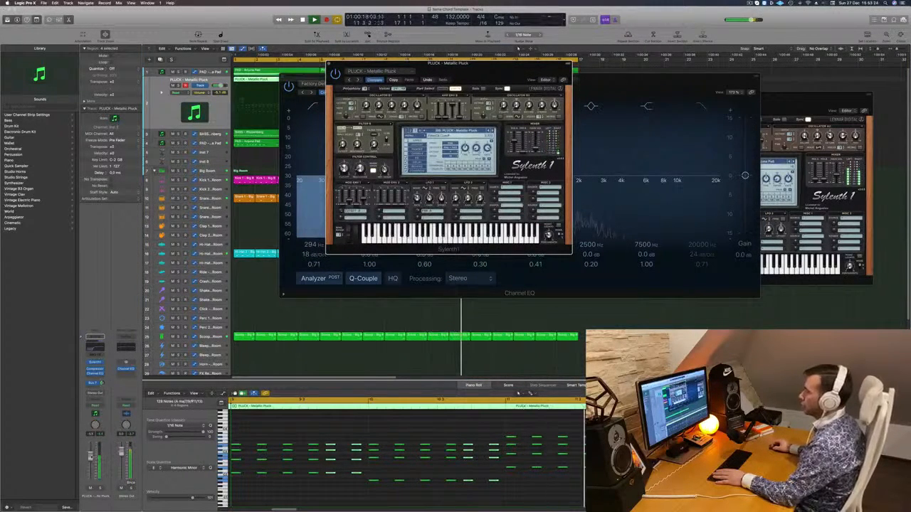
{"action": "left_click", "coordinate": [446, 65]}
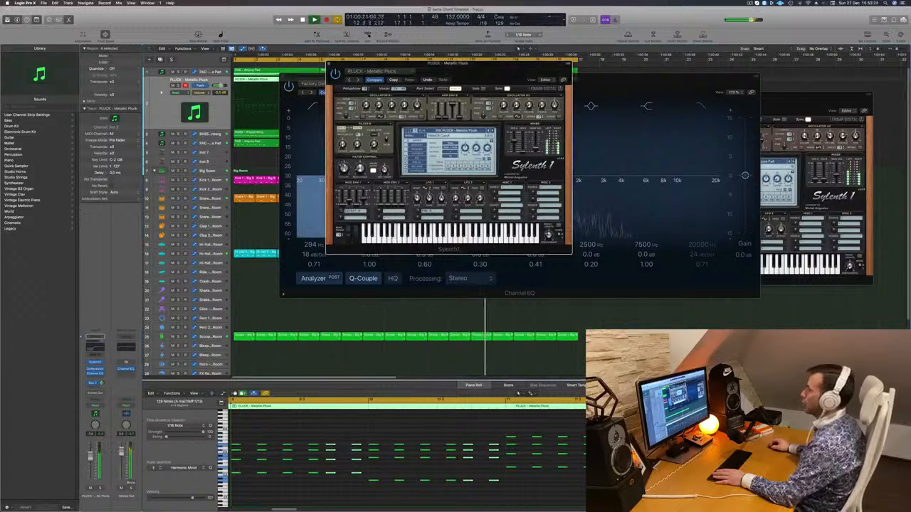
{"action": "left_click_drag", "start_coordinate": [446, 72], "coordinate": [735, 210]}
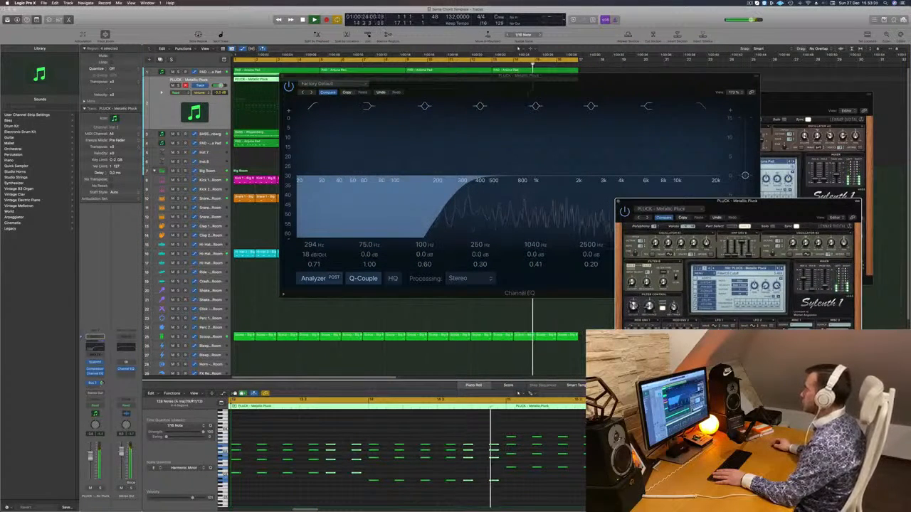
{"action": "left_click", "coordinate": [618, 202]}
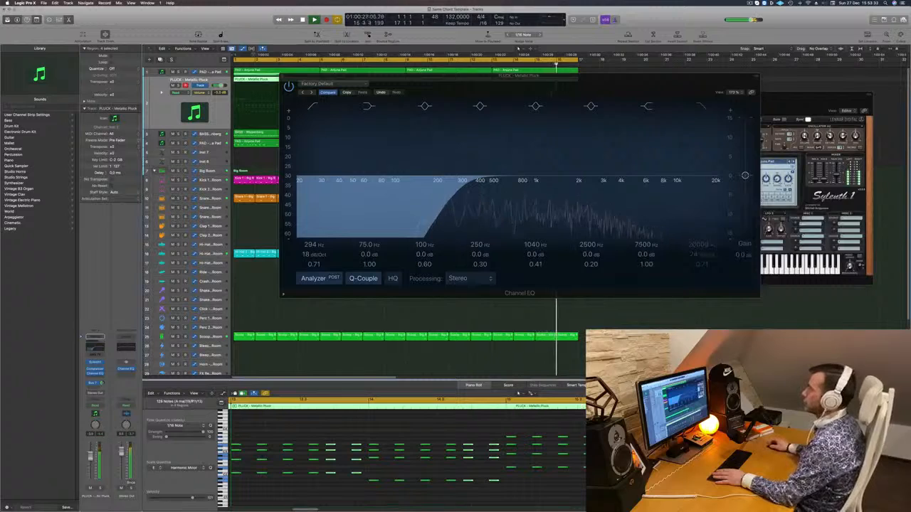
{"action": "left_click", "coordinate": [283, 76]}
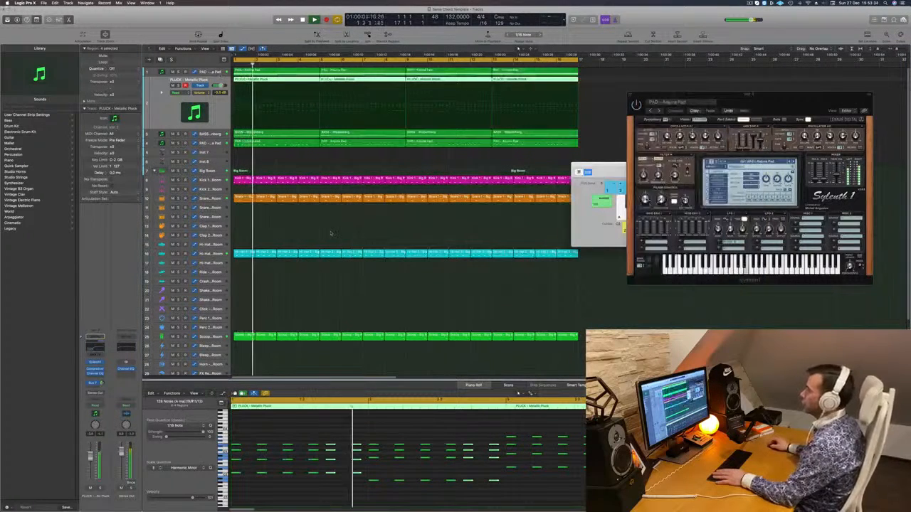
{"action": "left_click", "coordinate": [299, 215]}
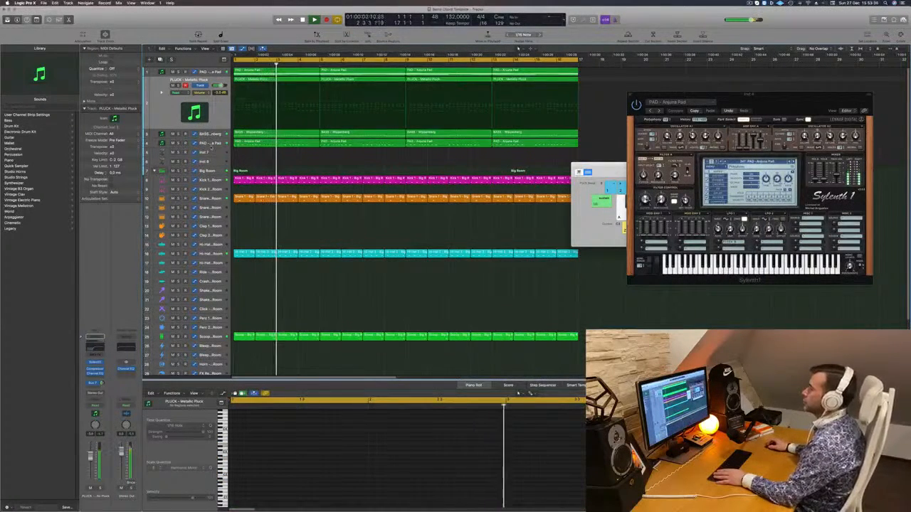
Step: Adjust the melody pad's Sylenth1 filter cutoff against its EQ curve, close both plug-in windows and reposition Musical Typing
{"action": "left_click", "coordinate": [210, 142]}
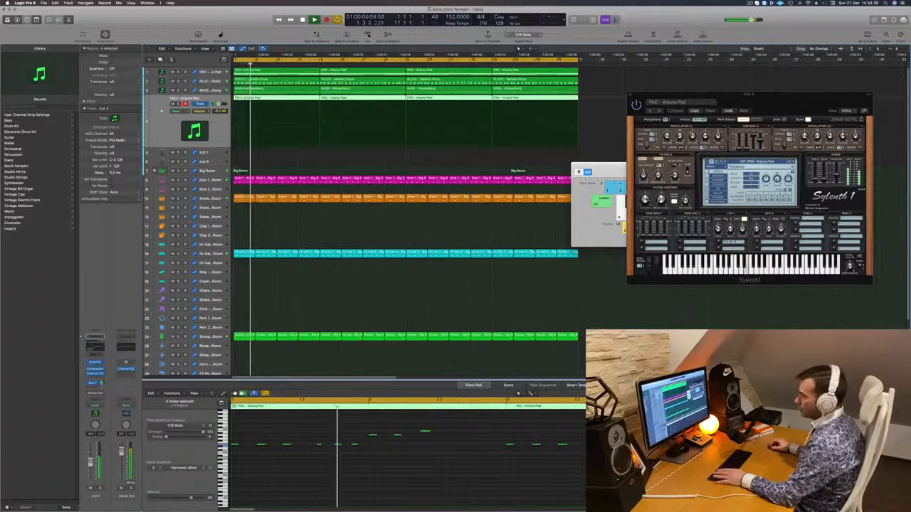
{"action": "left_click", "coordinate": [94, 346]}
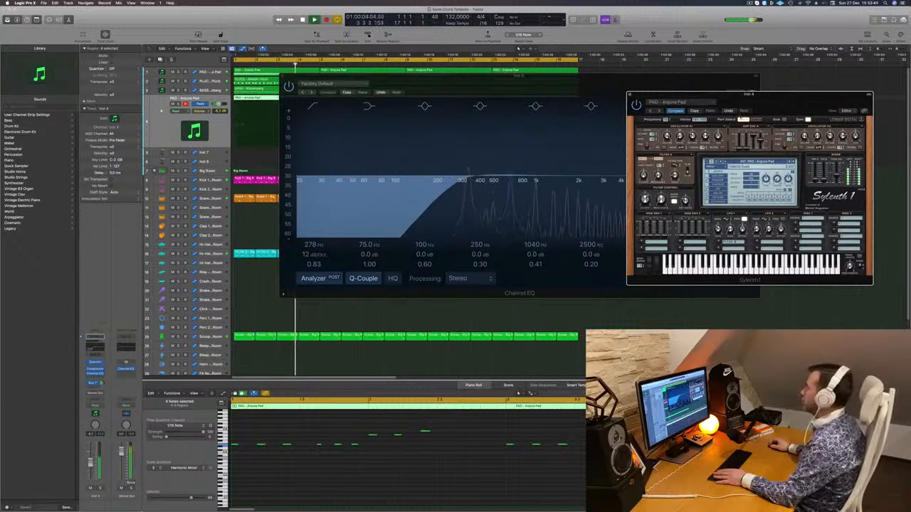
{"action": "left_click_drag", "start_coordinate": [777, 104], "coordinate": [727, 191]}
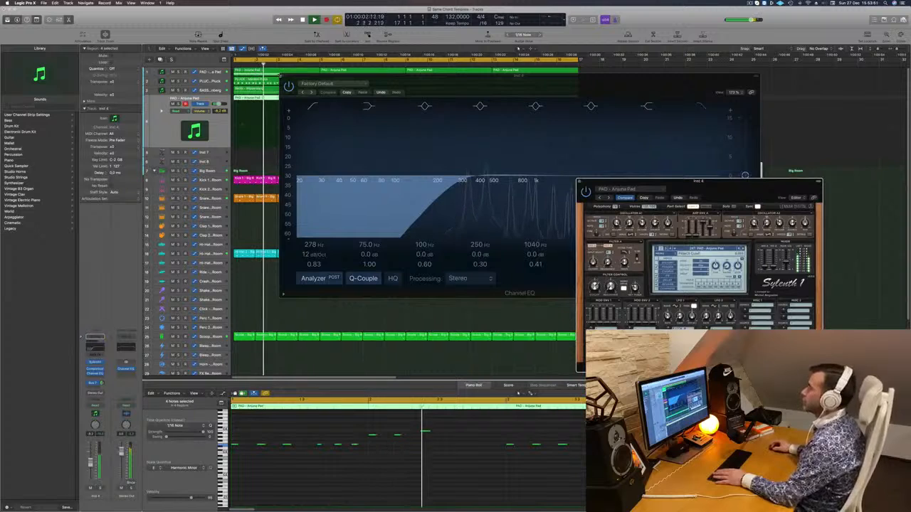
{"action": "left_click", "coordinate": [282, 75]}
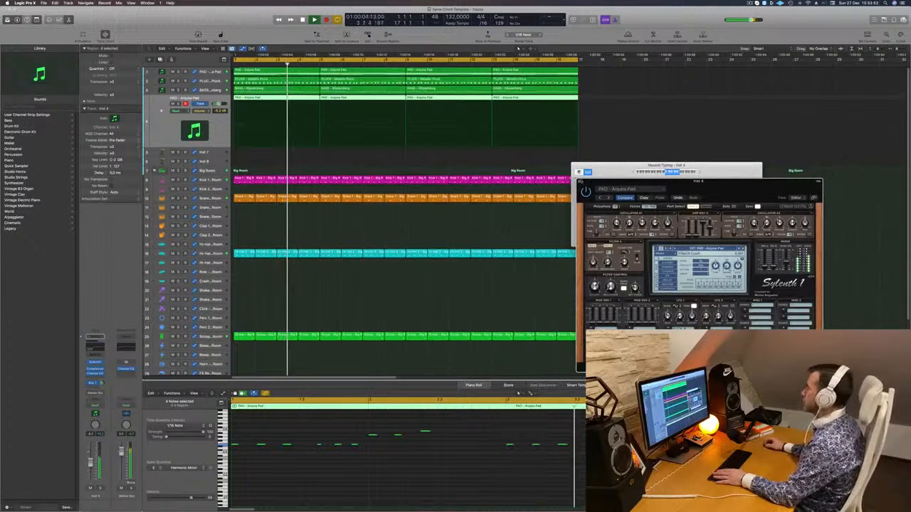
{"action": "left_click", "coordinate": [580, 182]}
{"action": "left_click_drag", "start_coordinate": [606, 172], "coordinate": [557, 153]}
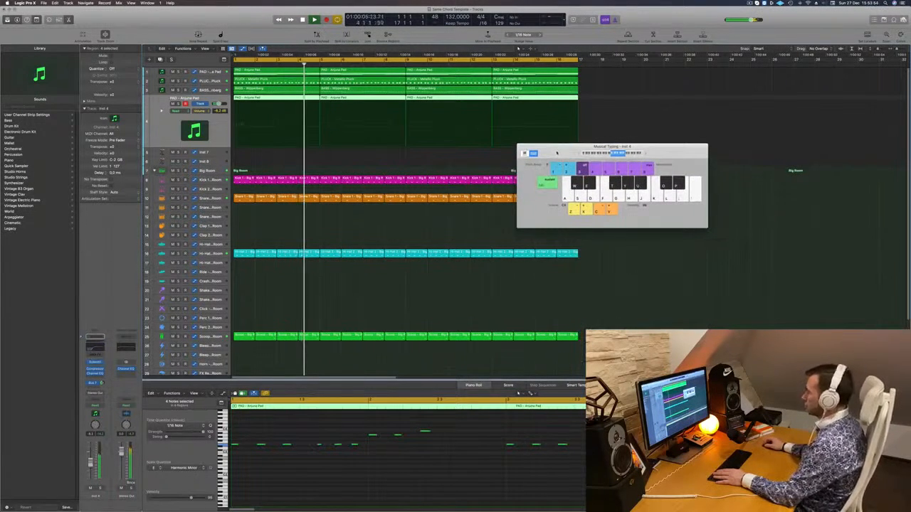
{"action": "left_click", "coordinate": [376, 155]}
Step: Add a Channel EQ to the chord pad track with a 12 dB/Oct low cut at 208 Hz and replay from the start
{"action": "left_click", "coordinate": [217, 82]}
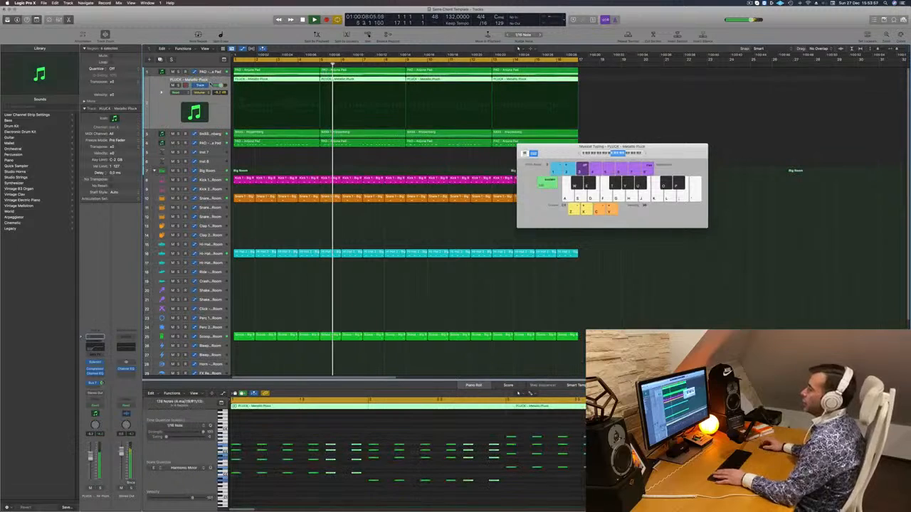
{"action": "left_click", "coordinate": [212, 70]}
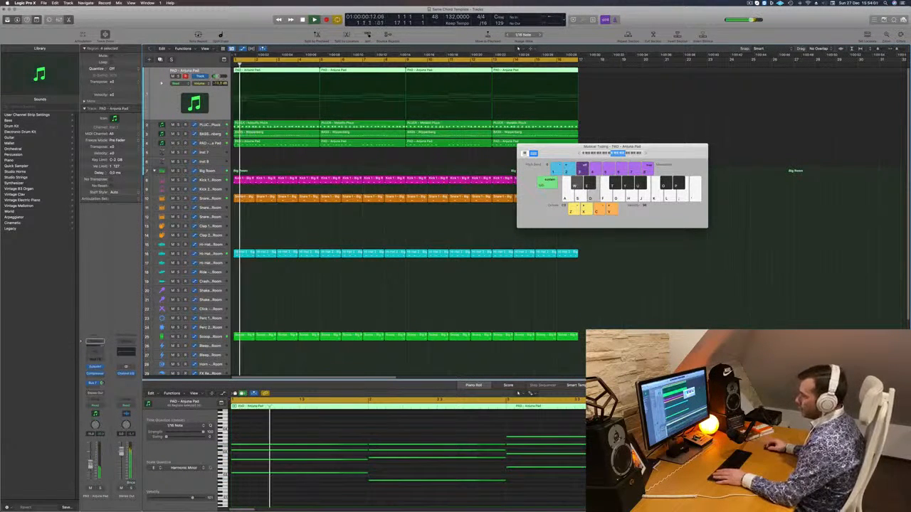
{"action": "left_click", "coordinate": [93, 346]}
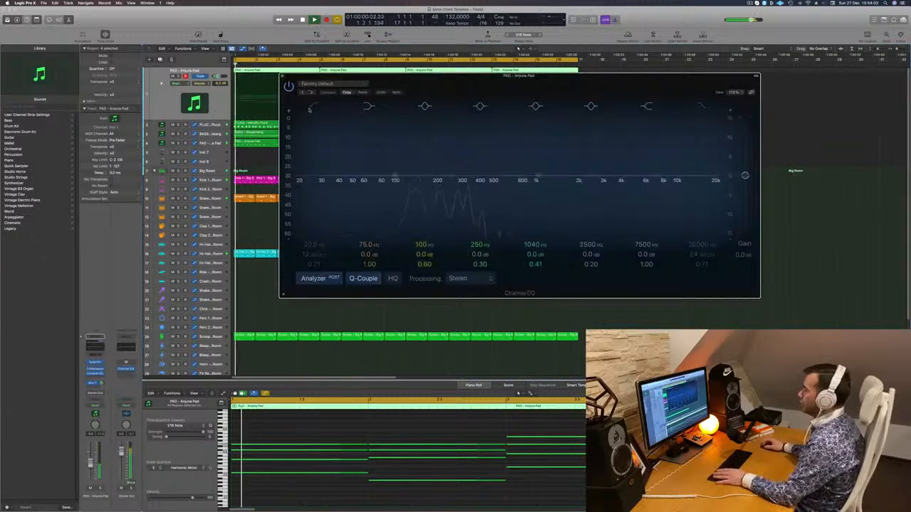
{"action": "left_click", "coordinate": [310, 109]}
{"action": "left_click_drag", "start_coordinate": [318, 155], "coordinate": [447, 183]}
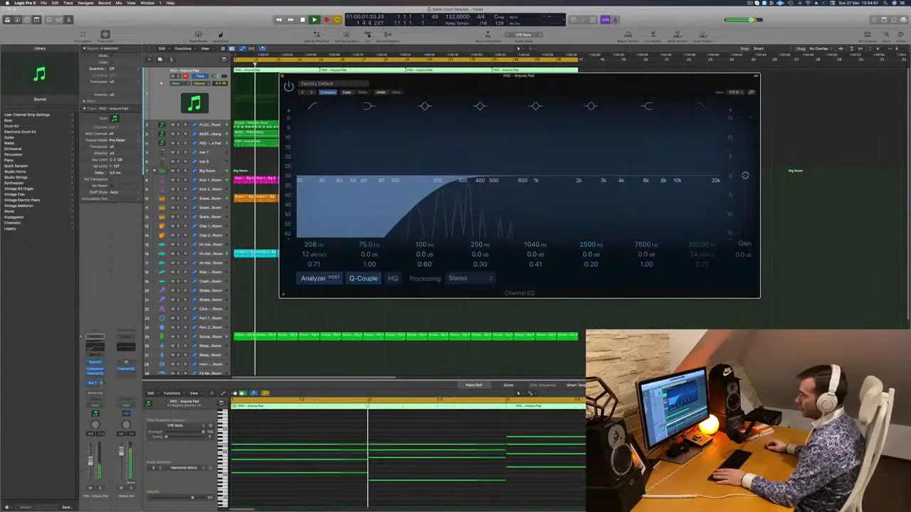
{"action": "key", "text": "Return"}
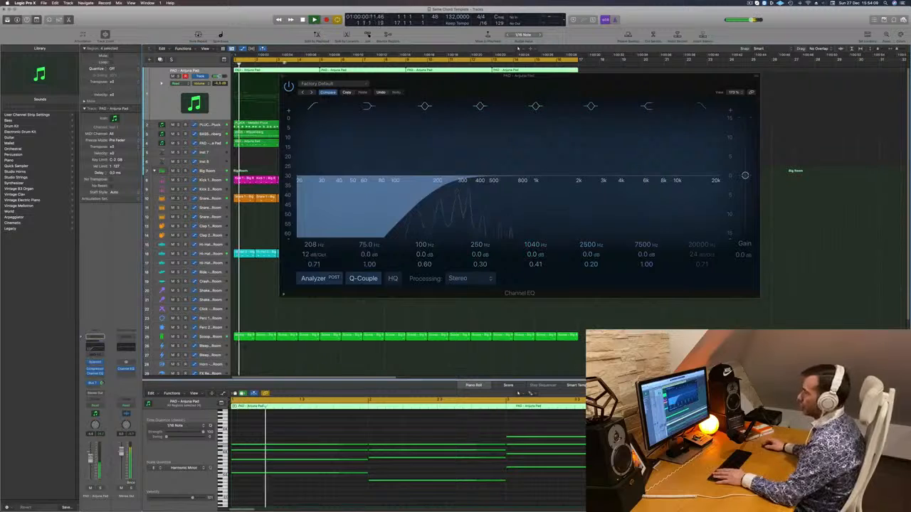
Step: Adjust the chord pad's Sylenth1 filter cutoff, close its plug-in windows and restart playback of the arrangement
{"action": "left_click", "coordinate": [95, 363]}
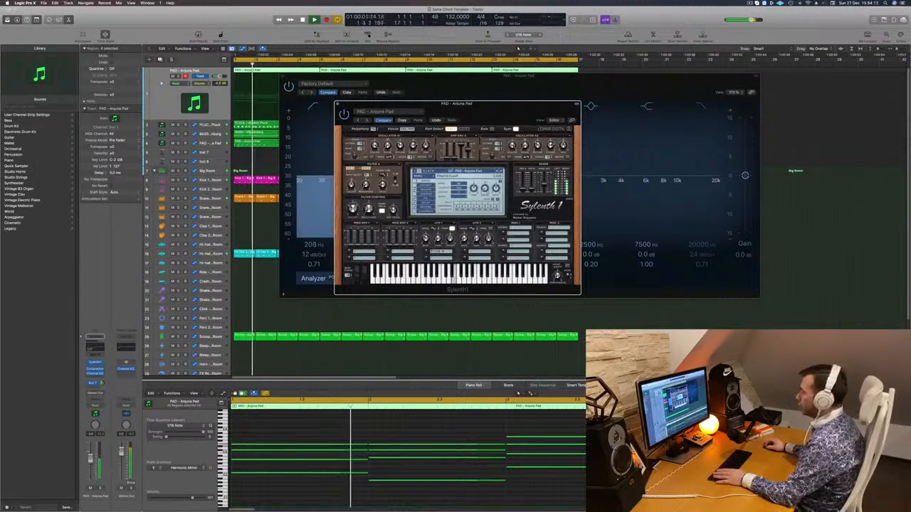
{"action": "left_click", "coordinate": [337, 104]}
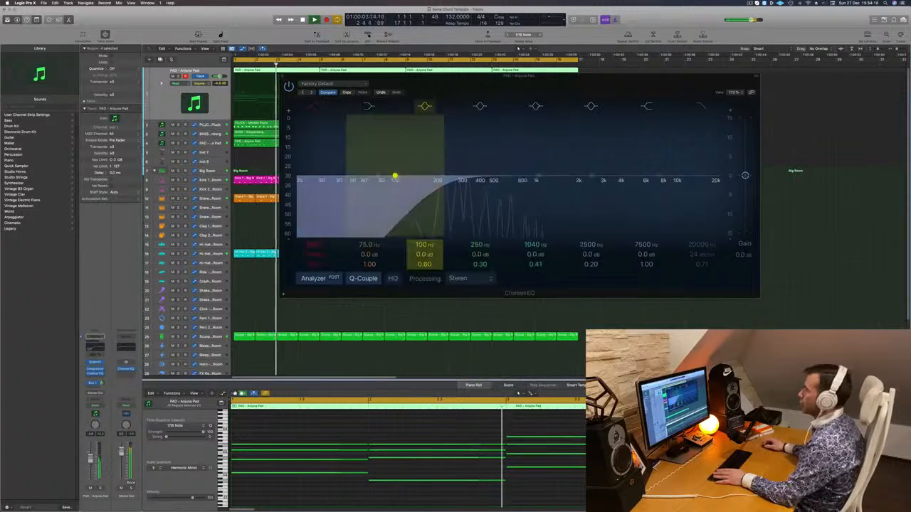
{"action": "left_click_drag", "start_coordinate": [476, 86], "coordinate": [598, 133]}
{"action": "key", "text": "space"}
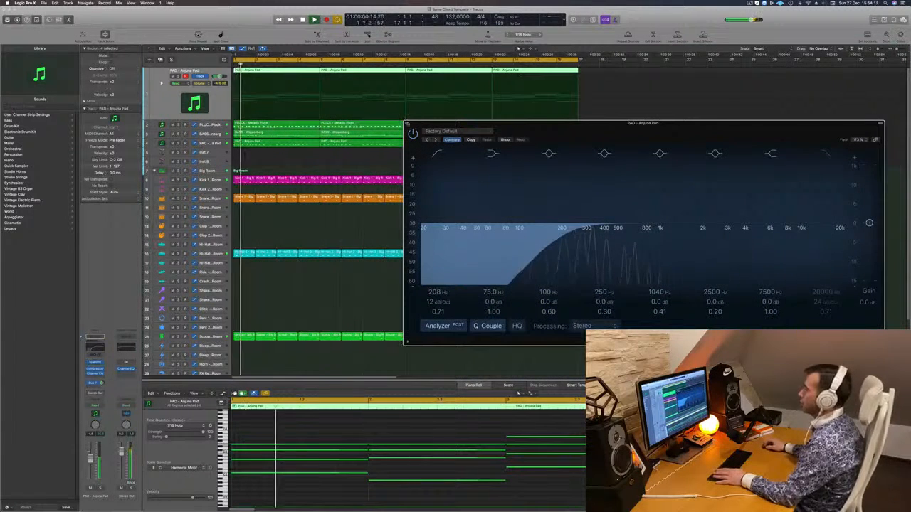
{"action": "left_click", "coordinate": [407, 123]}
{"action": "key", "text": "space"}
{"action": "key", "text": "space"}
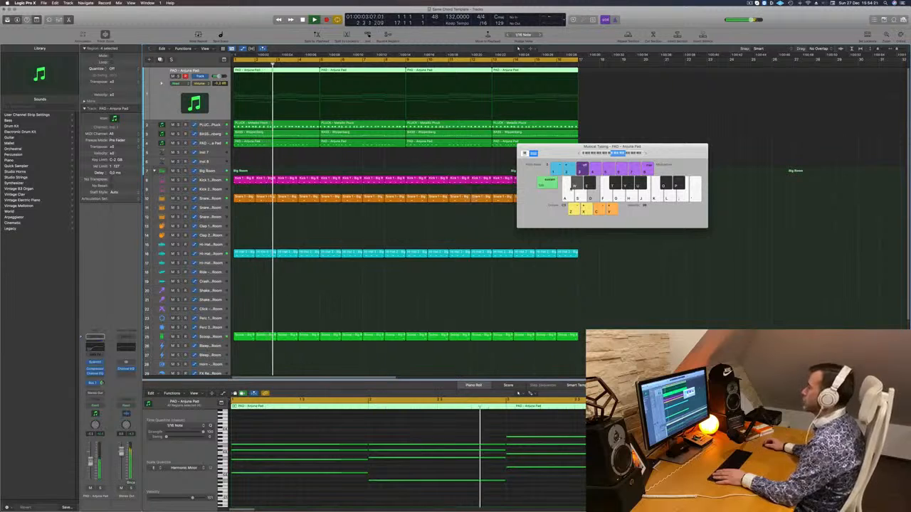
Step: Duplicate the chord pad track with its settings and copy its first four-bar region onto the new track
{"action": "left_click_drag", "start_coordinate": [565, 153], "coordinate": [596, 177]}
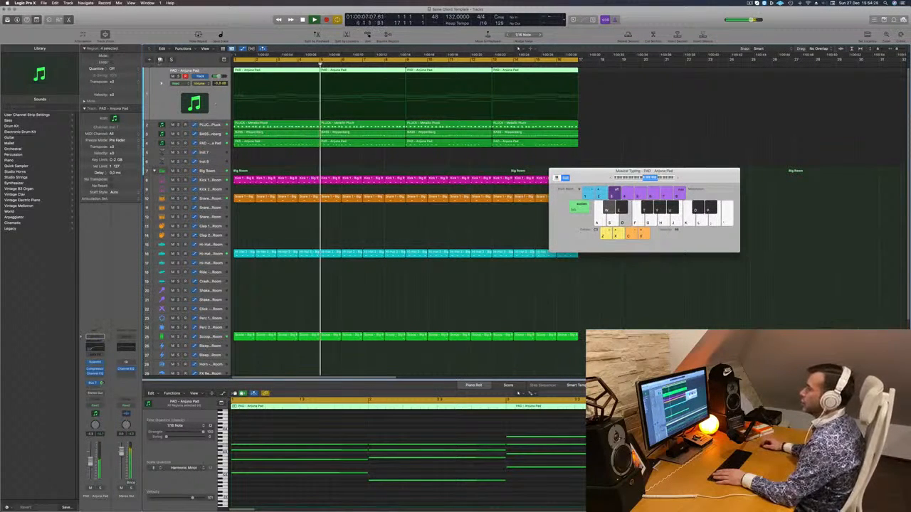
{"action": "key", "text": "super+d"}
{"action": "left_click", "coordinate": [278, 75]}
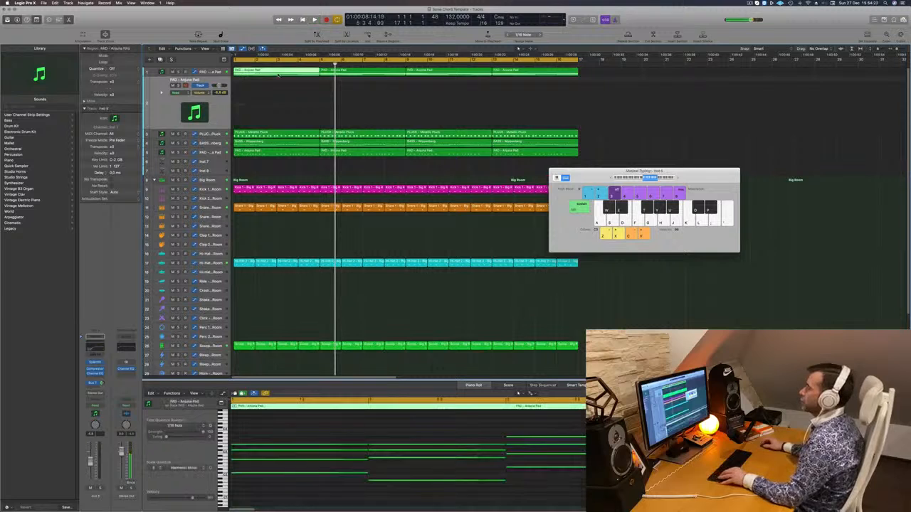
{"action": "left_click_drag", "start_coordinate": [278, 72], "coordinate": [279, 107]}
Step: Shorten all chord notes in the copied region to brief stabs, repeat the region across all 16 bars and play it
{"action": "scroll", "coordinate": [307, 496], "scroll_direction": "down", "scroll_amount": 5}
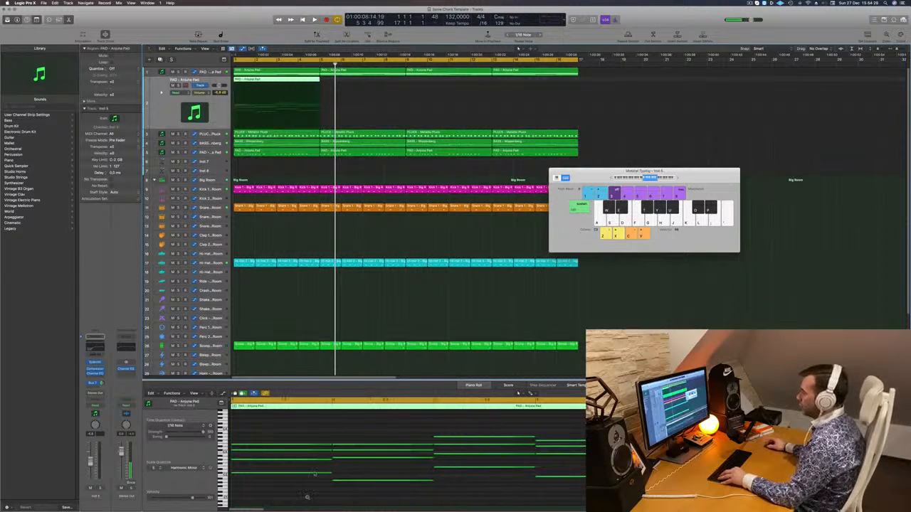
{"action": "scroll", "coordinate": [298, 441], "scroll_direction": "up", "scroll_amount": 3}
{"action": "scroll", "coordinate": [295, 437], "scroll_direction": "down", "scroll_amount": 4}
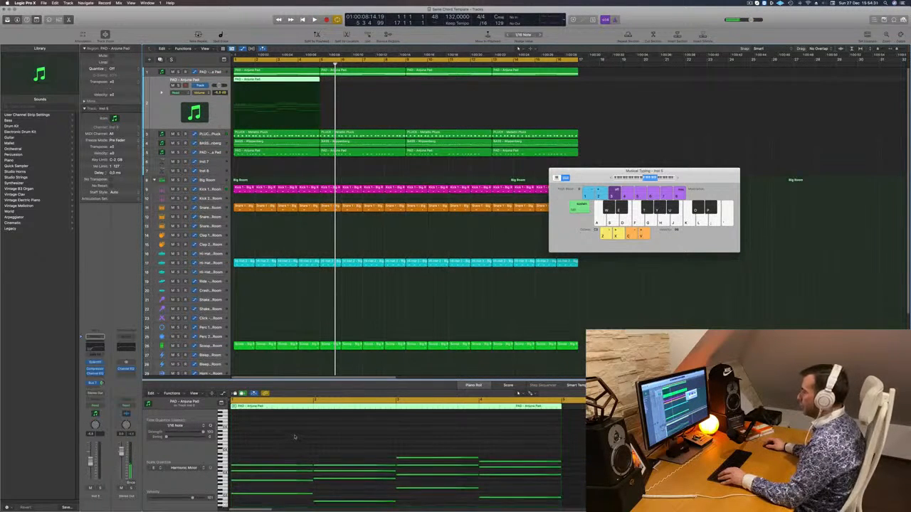
{"action": "left_click_drag", "start_coordinate": [287, 415], "coordinate": [520, 503]}
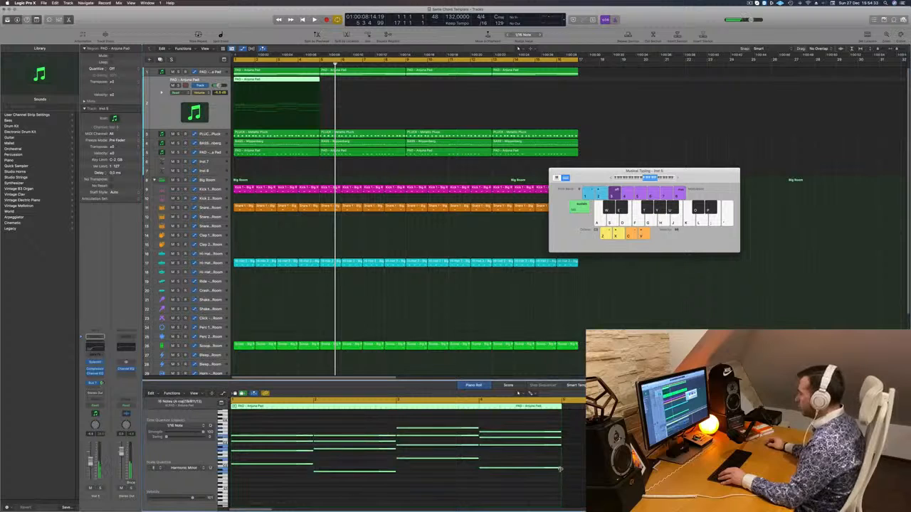
{"action": "mouse_move", "coordinate": [560, 469]}
{"action": "left_mouse_down"}
{"action": "mouse_move", "coordinate": [502, 472]}
{"action": "mouse_move", "coordinate": [548, 472]}
{"action": "left_mouse_up"}
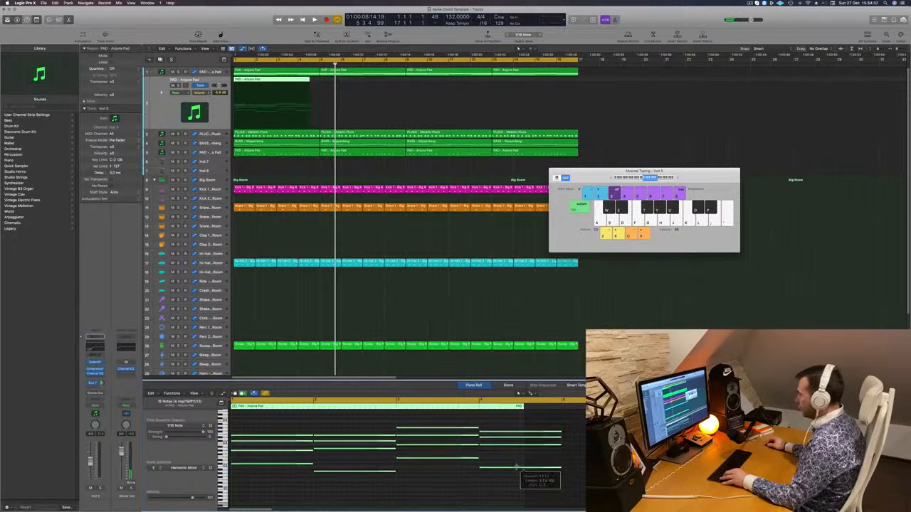
{"action": "left_click_drag", "start_coordinate": [478, 458], "coordinate": [406, 459]}
{"action": "key", "text": "space"}
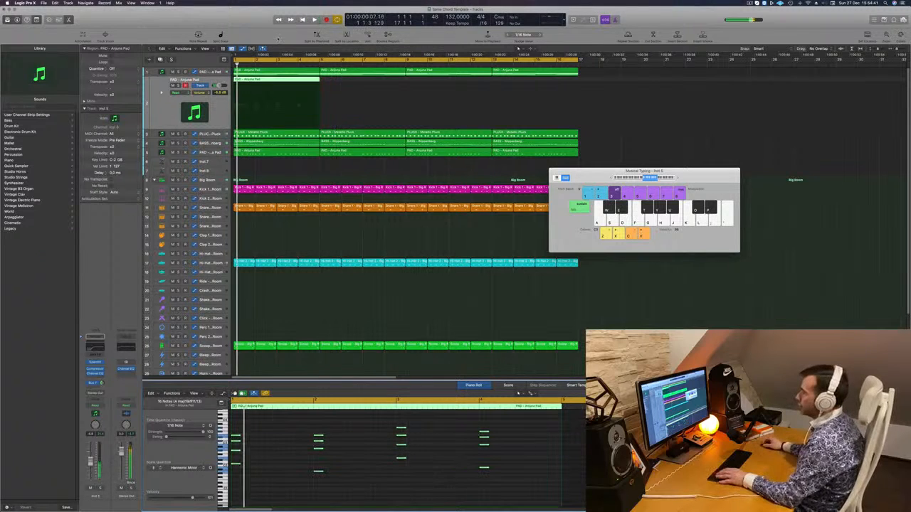
{"action": "left_click_drag", "start_coordinate": [291, 81], "coordinate": [481, 84]}
{"action": "key", "text": "space"}
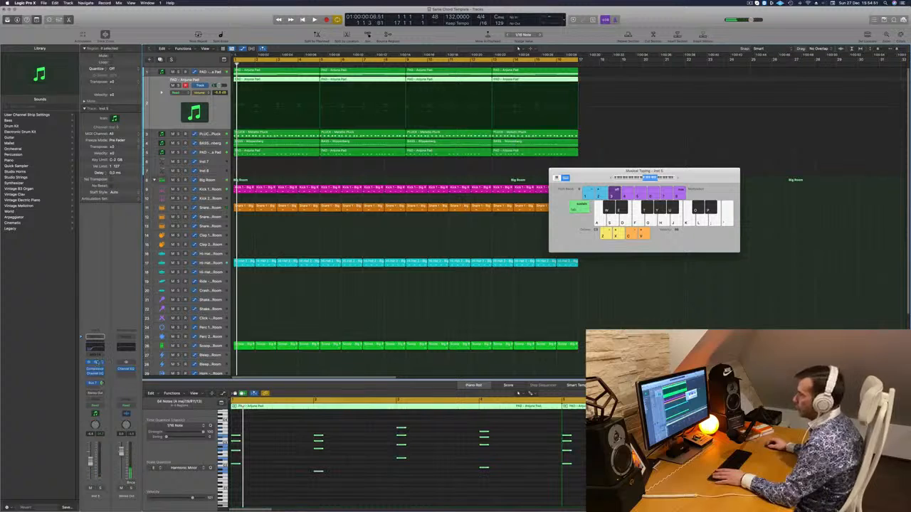
Step: Open Sylenth1 on the duplicated track and browse its preset banks for a different sound
{"action": "left_click", "coordinate": [96, 362]}
{"action": "left_click_drag", "start_coordinate": [498, 84], "coordinate": [586, 148]}
{"action": "left_click", "coordinate": [491, 210]}
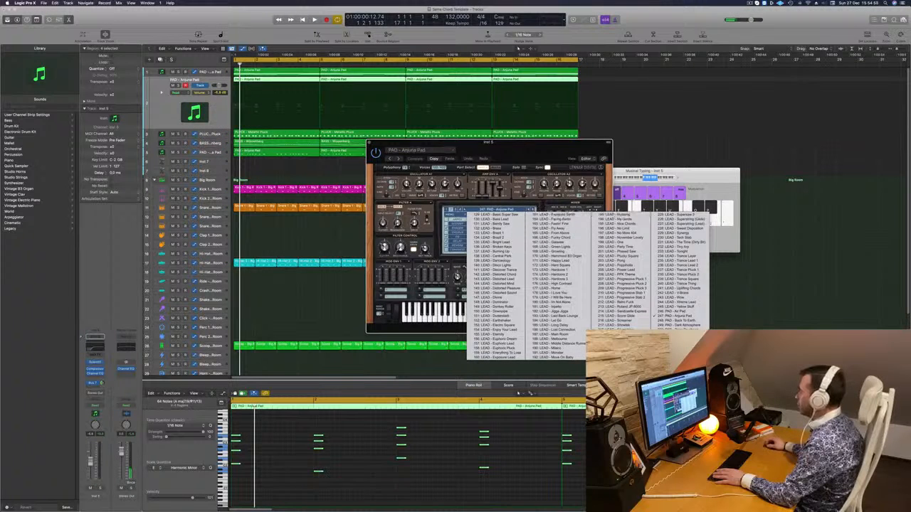
{"action": "left_click", "coordinate": [458, 210]}
{"action": "left_click", "coordinate": [484, 212]}
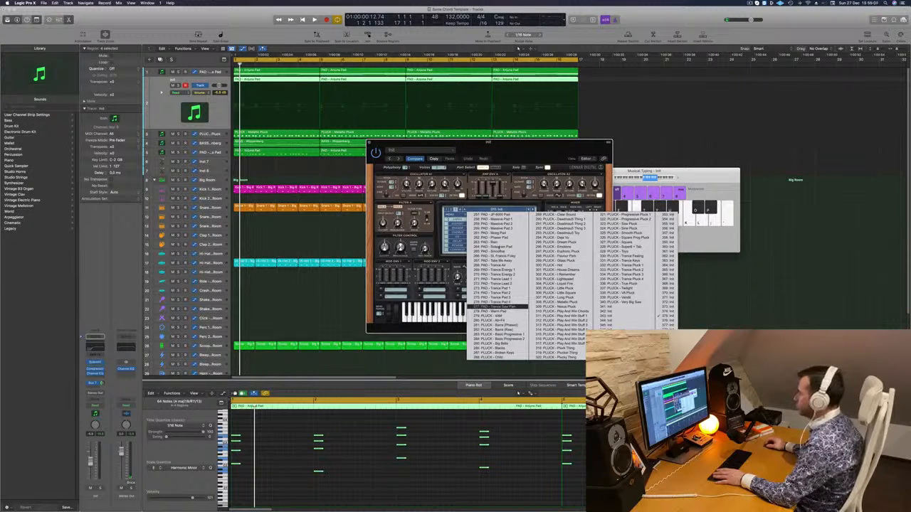
{"action": "left_click", "coordinate": [458, 220]}
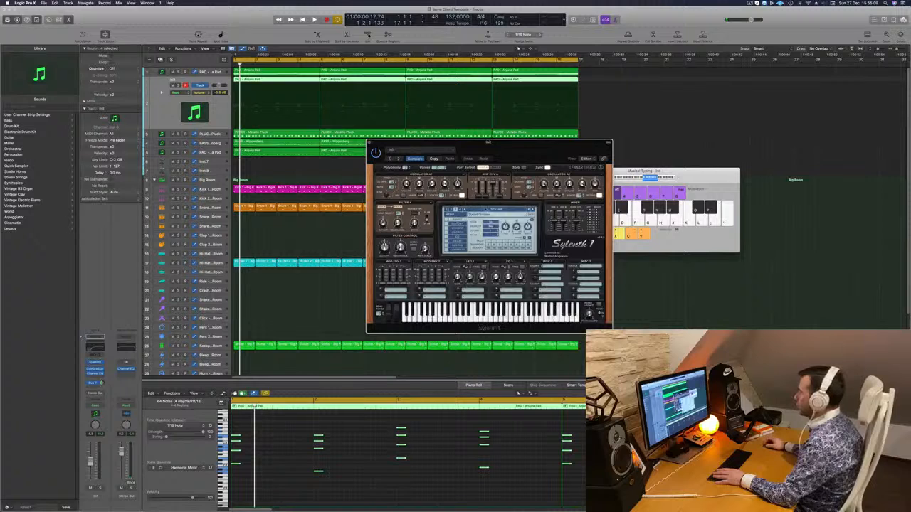
Step: Return to the earlier Sylenth1 bank, load the LEAD - 80's Cop preset and play the arrangement with it
{"action": "left_click", "coordinate": [470, 211]}
{"action": "left_click", "coordinate": [447, 210]}
{"action": "left_click", "coordinate": [447, 210]}
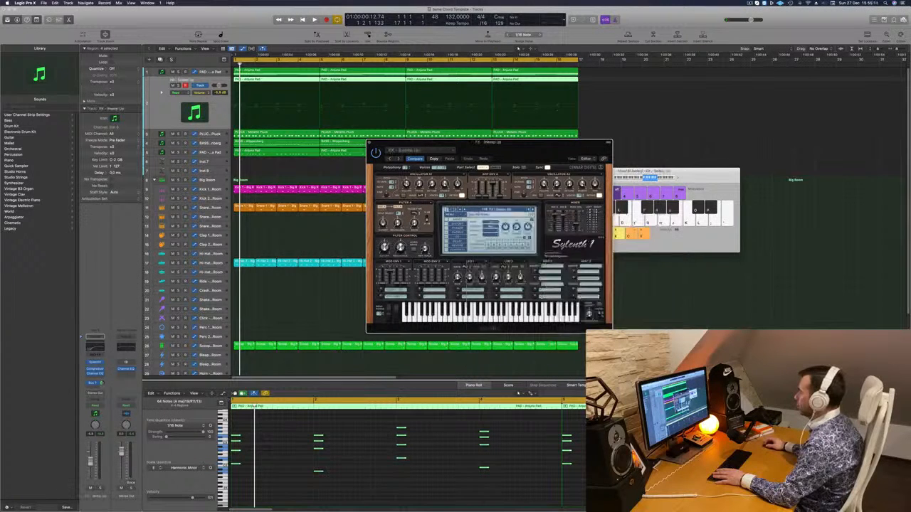
{"action": "left_click", "coordinate": [478, 211]}
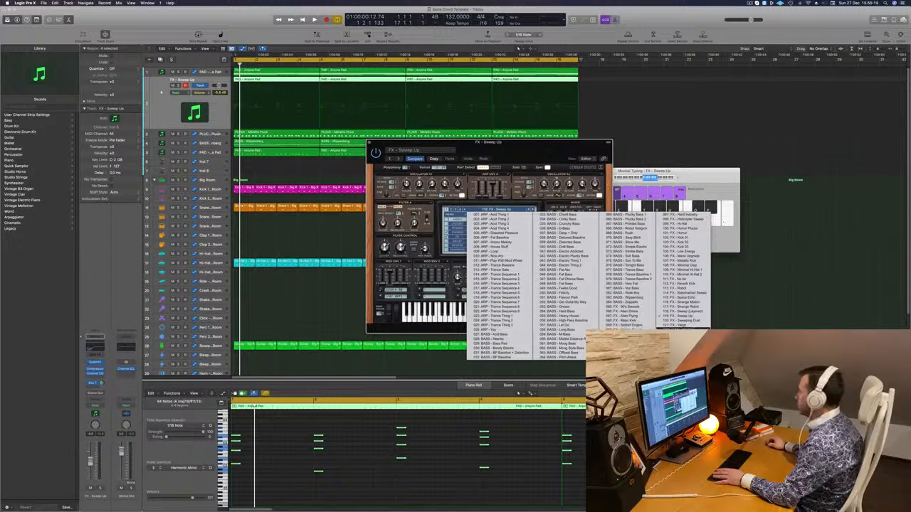
{"action": "left_click", "coordinate": [681, 330]}
{"action": "key", "text": "space"}
{"action": "key", "text": "space"}
{"action": "key", "text": "space"}
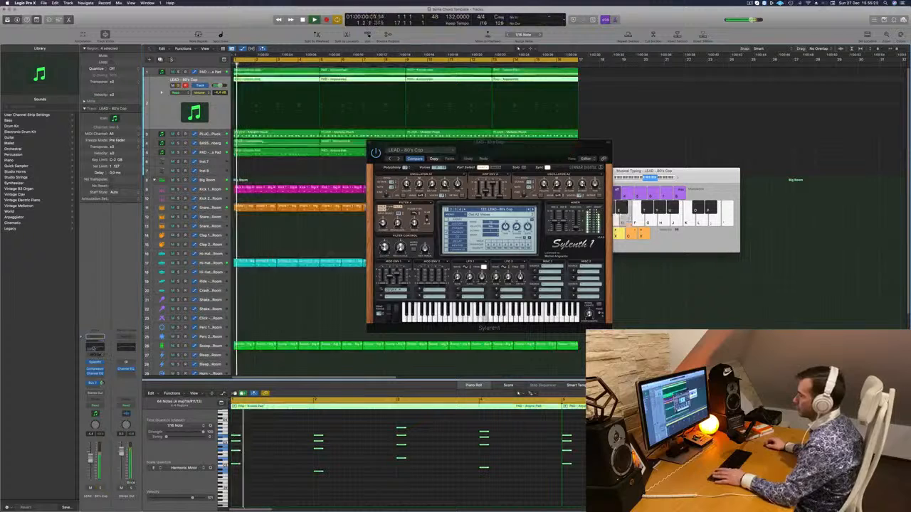
Step: Adjust the low cut in the duplicated track's Channel EQ, close its window and replay from the start
{"action": "left_click", "coordinate": [93, 349]}
{"action": "left_click_drag", "start_coordinate": [440, 175], "coordinate": [391, 177]}
{"action": "key", "text": "Return"}
{"action": "left_click", "coordinate": [282, 76]}
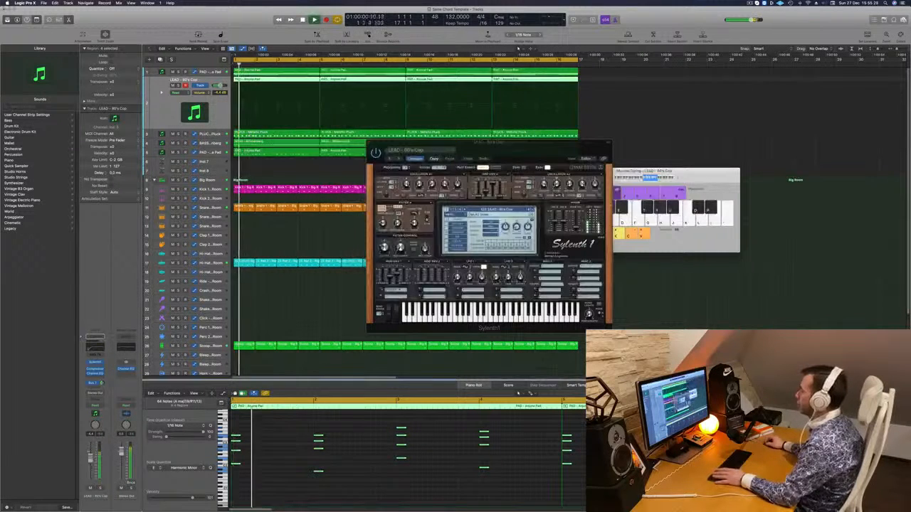
{"action": "key", "text": "Return"}
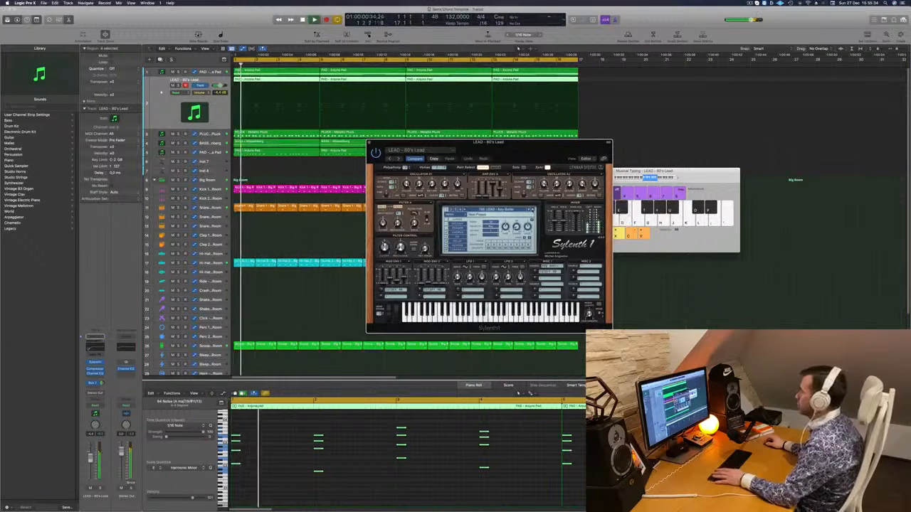
Step: Audition Sylenth1's LEAD - Airy Guitar preset and the ones following it, replaying from the start each time
{"action": "mouse_move", "coordinate": [543, 152]}
{"action": "left_mouse_down"}
{"action": "mouse_move", "coordinate": [574, 151]}
{"action": "mouse_move", "coordinate": [452, 160]}
{"action": "mouse_move", "coordinate": [496, 128]}
{"action": "mouse_move", "coordinate": [573, 144]}
{"action": "mouse_move", "coordinate": [541, 149]}
{"action": "left_mouse_up"}
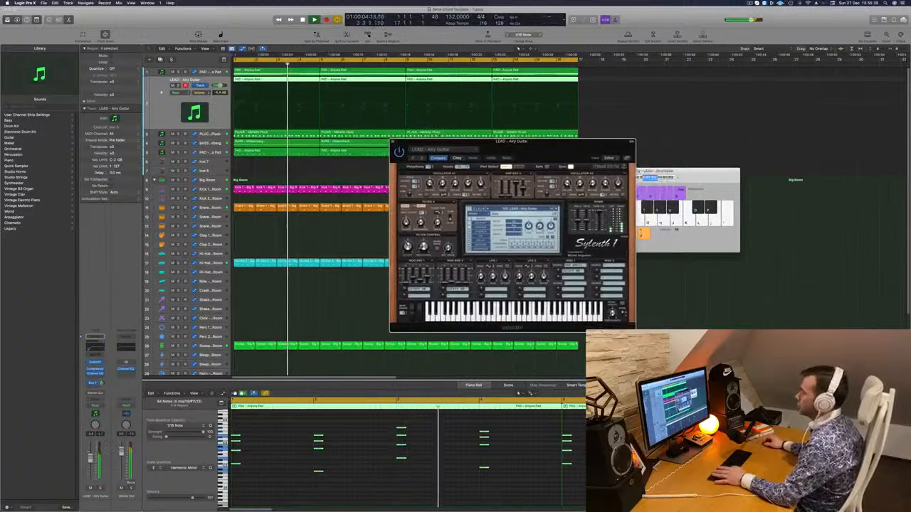
{"action": "key", "text": "Return"}
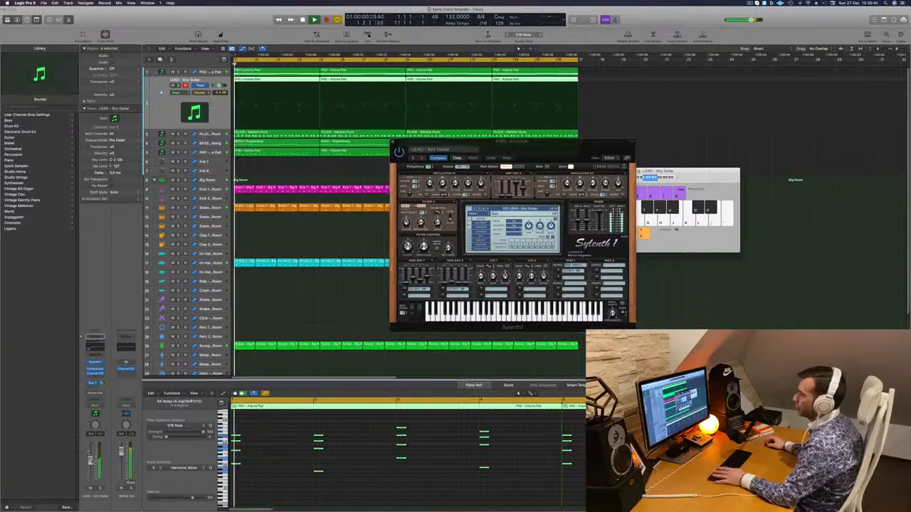
{"action": "left_click_drag", "start_coordinate": [553, 149], "coordinate": [541, 143]}
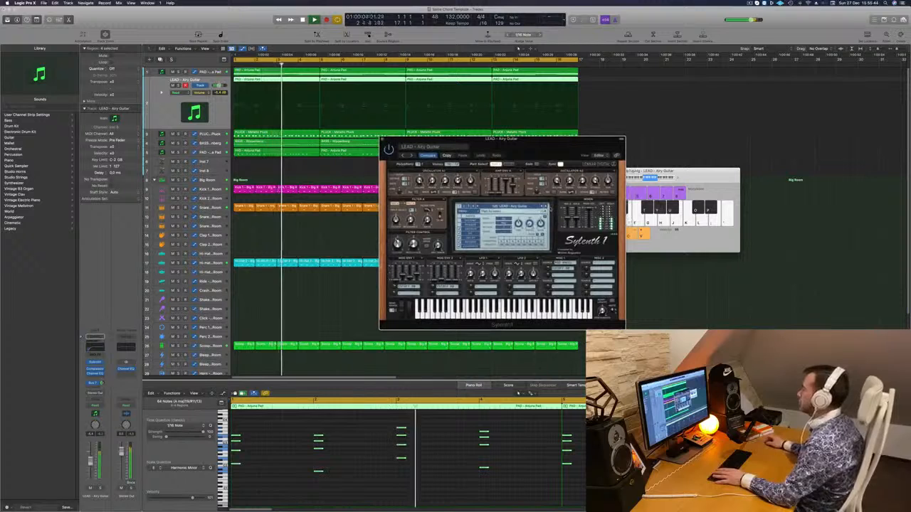
{"action": "left_click", "coordinate": [547, 207]}
{"action": "key", "text": "Return"}
{"action": "left_click", "coordinate": [547, 206]}
{"action": "key", "text": "Return"}
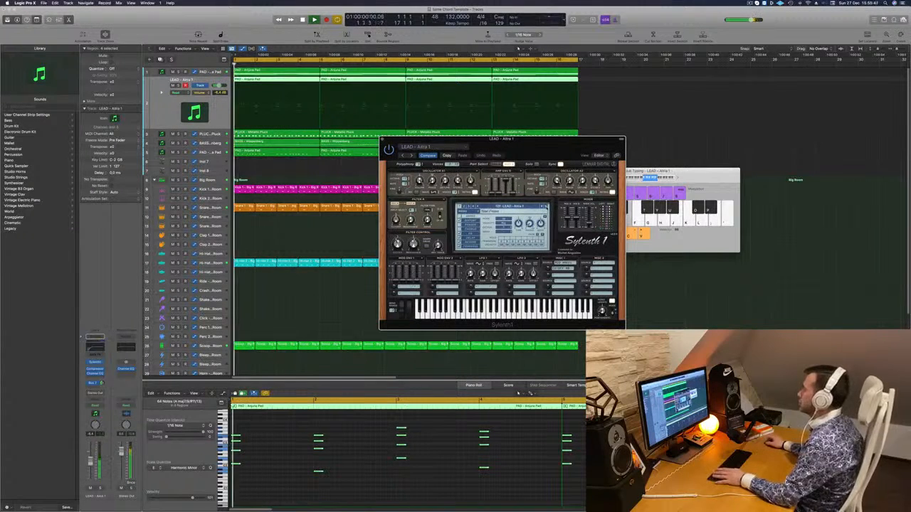
Step: Advance to the LEAD - Basic Super Saw preset and move the Sylenth1 window clear of the piano roll
{"action": "left_click", "coordinate": [546, 207]}
{"action": "key", "text": "Return"}
{"action": "left_click", "coordinate": [546, 206]}
{"action": "key", "text": "Return"}
{"action": "left_click_drag", "start_coordinate": [541, 143], "coordinate": [619, 55]}
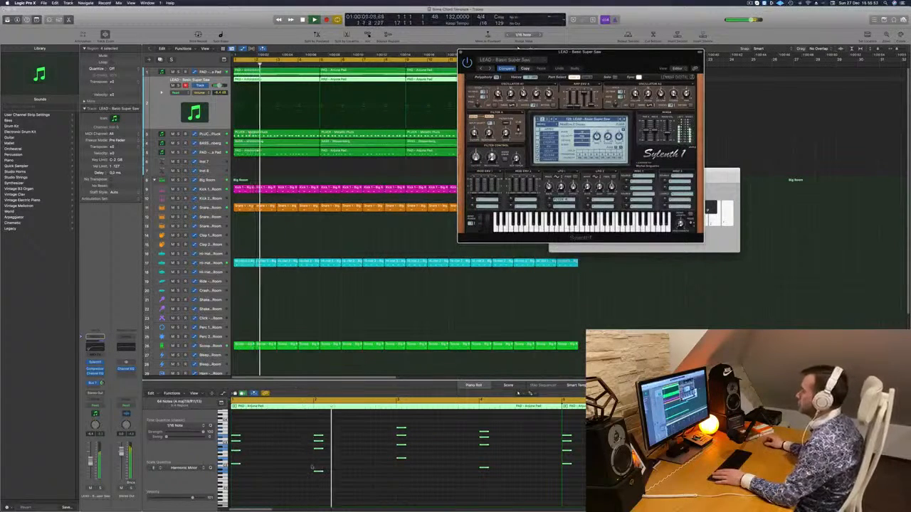
Step: Copy the chord stabs one and a half beats later in every bar and lower the track's volume to about -13 dB
{"action": "key", "text": "Return"}
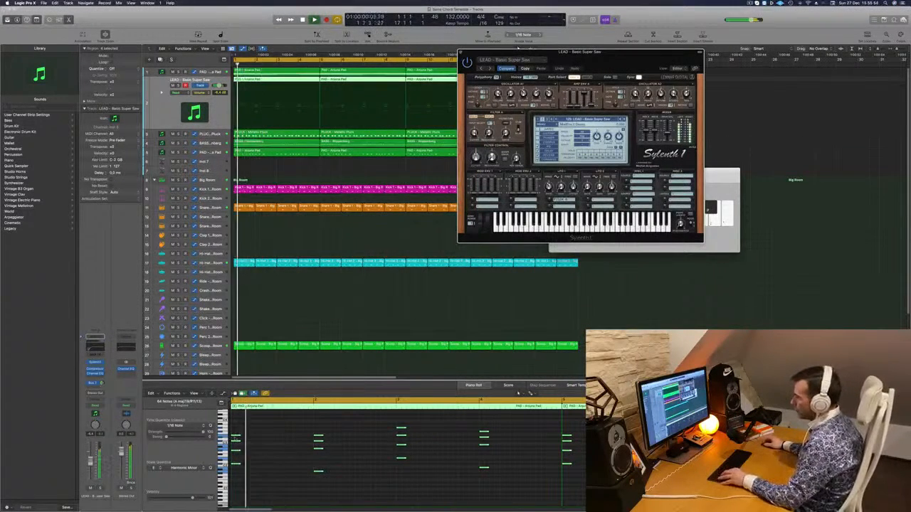
{"action": "left_click_drag", "start_coordinate": [237, 437], "coordinate": [268, 439]}
{"action": "key", "text": "Return"}
{"action": "left_click", "coordinate": [284, 456]}
{"action": "key", "text": "space"}
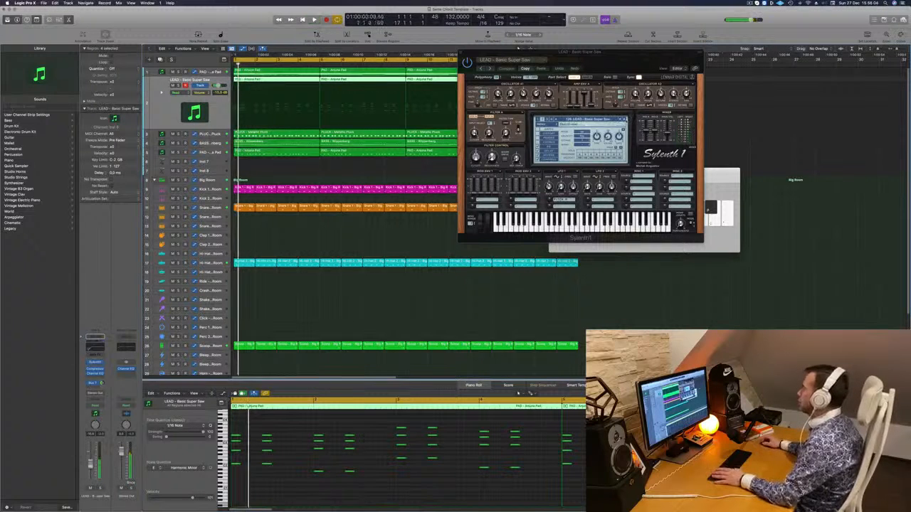
Step: Audition the Sylenth1 lead presets from LEAD - Bass Lead through LEAD - Distorted Pleasure against the arrangement
{"action": "left_click", "coordinate": [624, 119]}
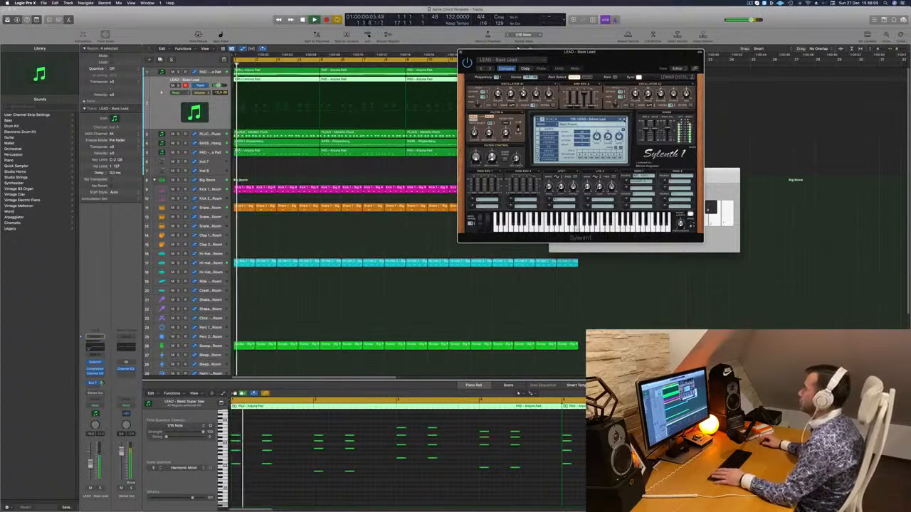
{"action": "left_click", "coordinate": [624, 119]}
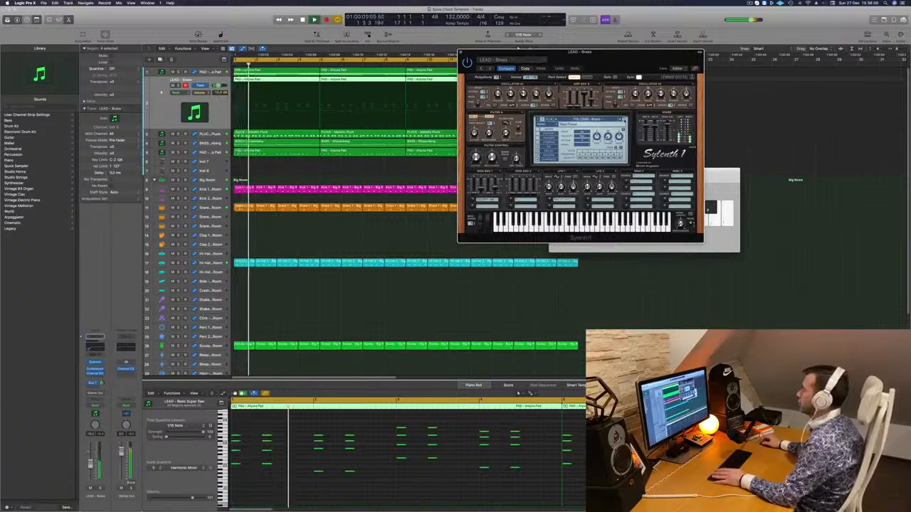
{"action": "left_click", "coordinate": [624, 119]}
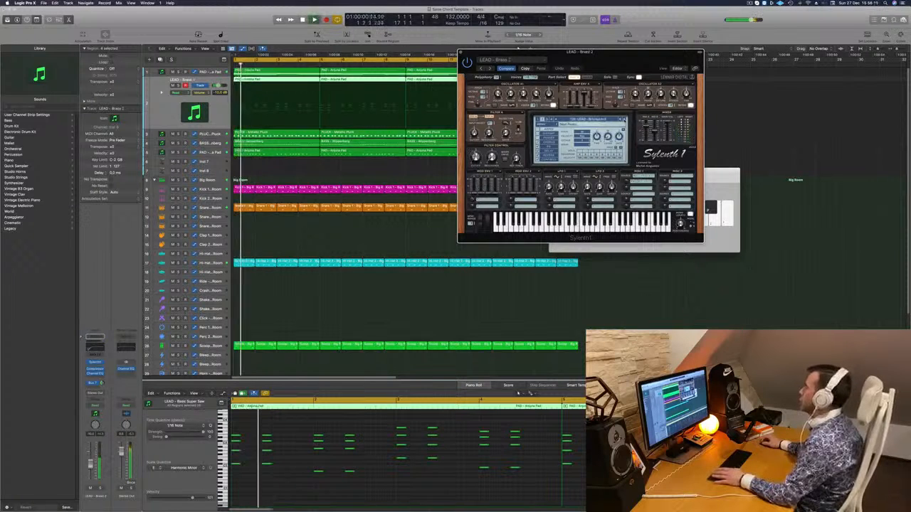
{"action": "left_click", "coordinate": [624, 119]}
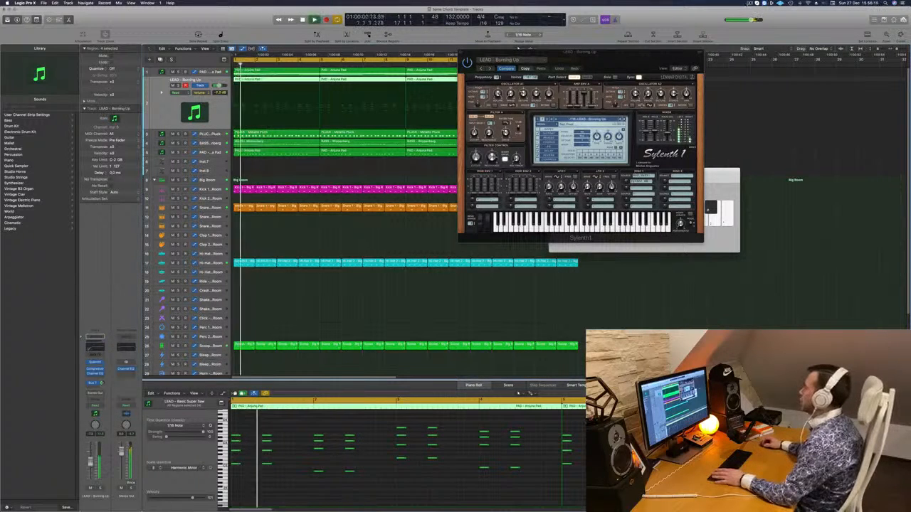
{"action": "left_click", "coordinate": [624, 120]}
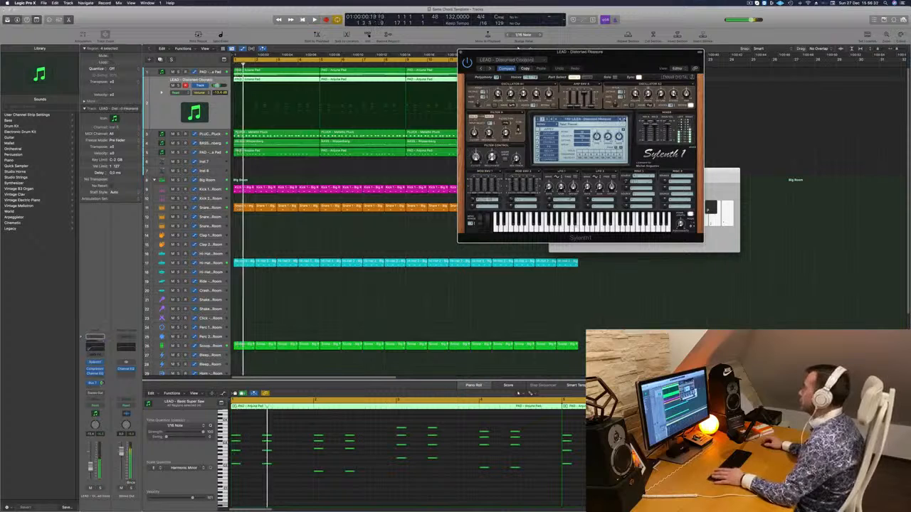
Step: Audition further Sylenth1 lead presets from LEAD - Divine through LEAD - Feelin' Fine, restarting playback in between
{"action": "left_click", "coordinate": [625, 119]}
{"action": "key", "text": "space"}
{"action": "key", "text": "space"}
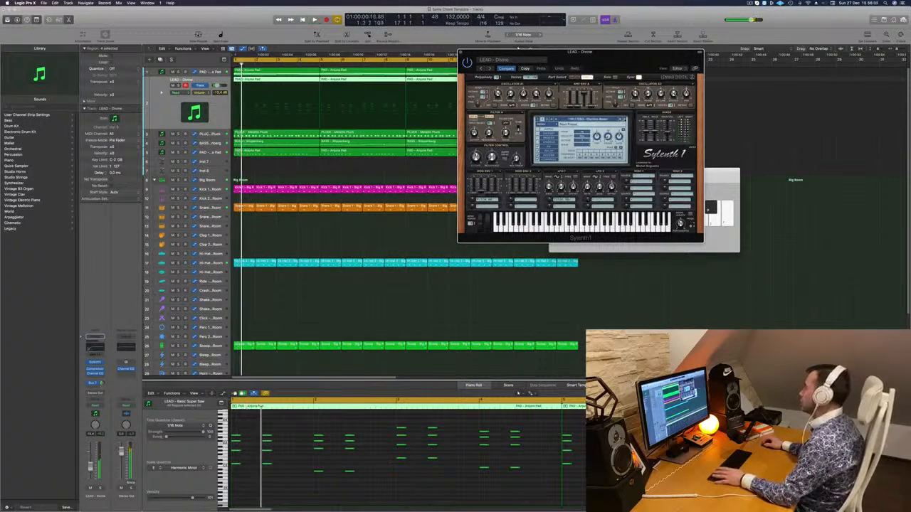
{"action": "left_click", "coordinate": [625, 120]}
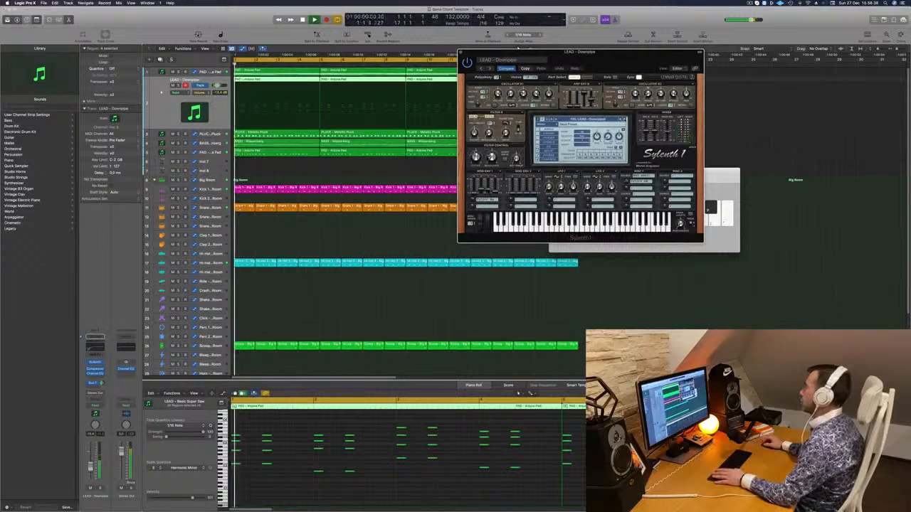
{"action": "left_click", "coordinate": [625, 120]}
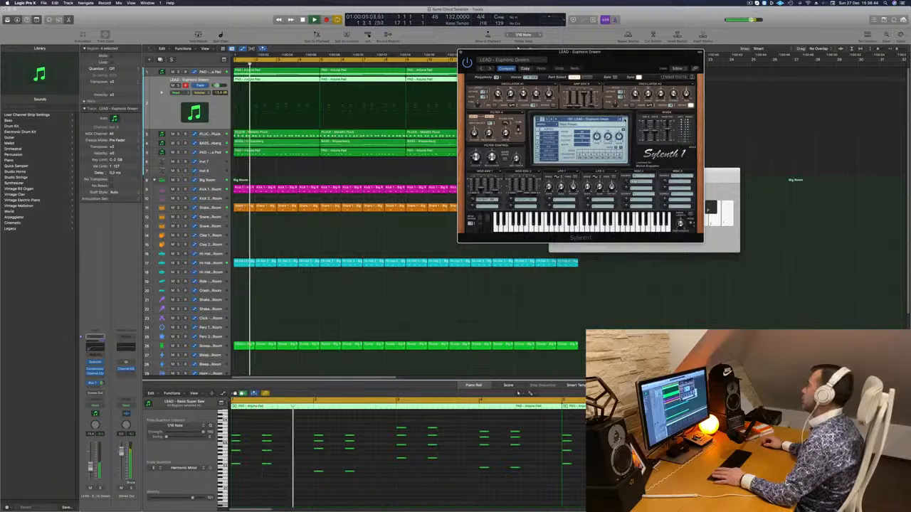
{"action": "left_click", "coordinate": [625, 120]}
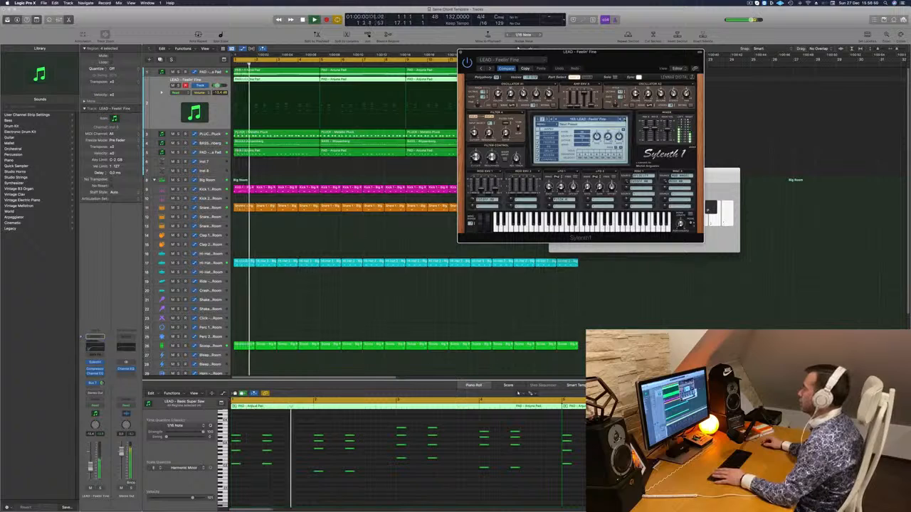
Step: Raise the lead track's volume to about -6 dB and audition the Sylenth1 presets from LEAD - Far Away through LEAD - From Above
{"action": "left_click_drag", "start_coordinate": [91, 465], "coordinate": [90, 464]}
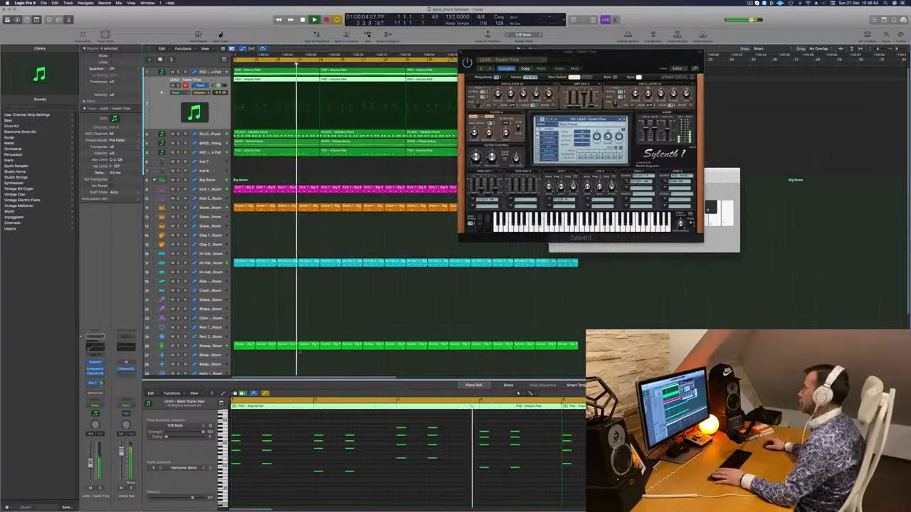
{"action": "left_click", "coordinate": [625, 119]}
{"action": "key", "text": "Return"}
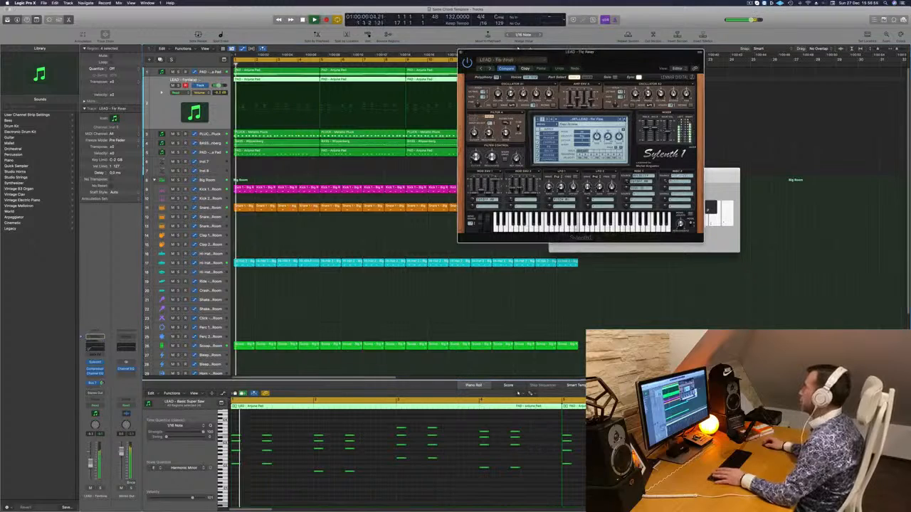
{"action": "left_click", "coordinate": [625, 119]}
{"action": "key", "text": "Return"}
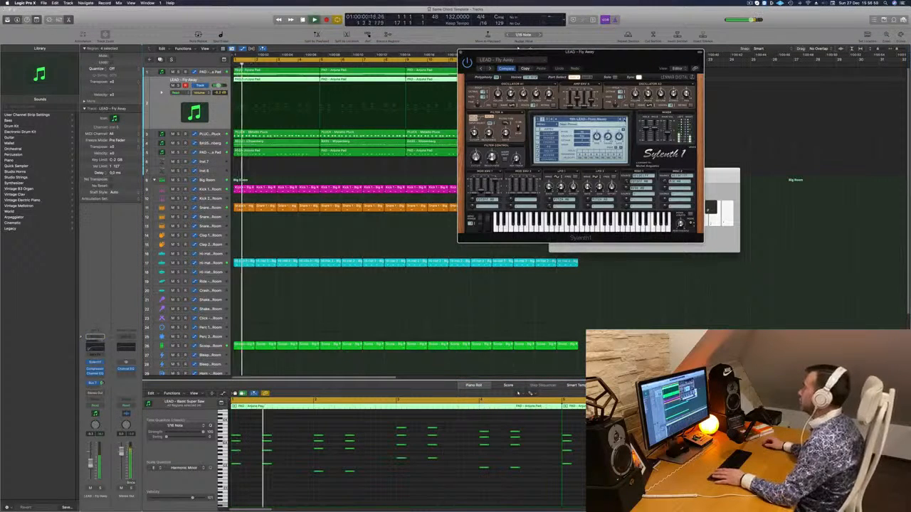
{"action": "key", "text": "Return"}
{"action": "left_click_drag", "start_coordinate": [626, 52], "coordinate": [640, 52]}
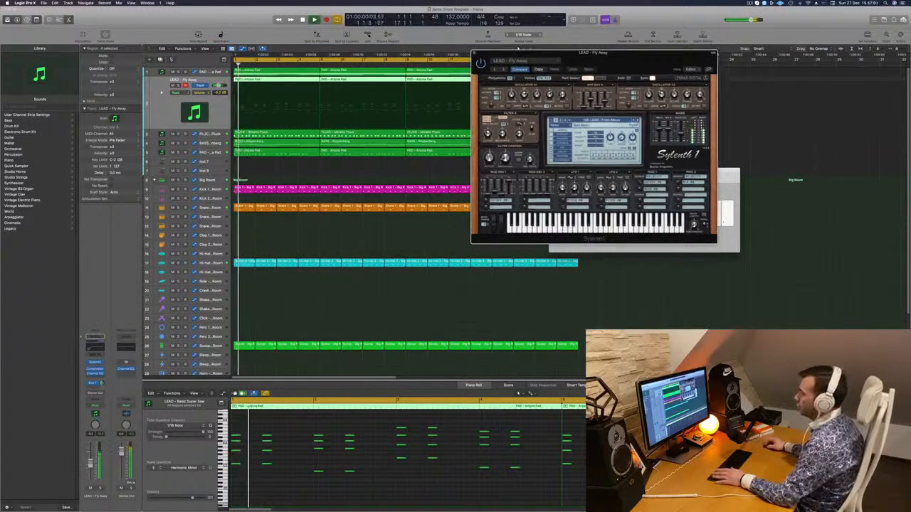
{"action": "left_click", "coordinate": [90, 463]}
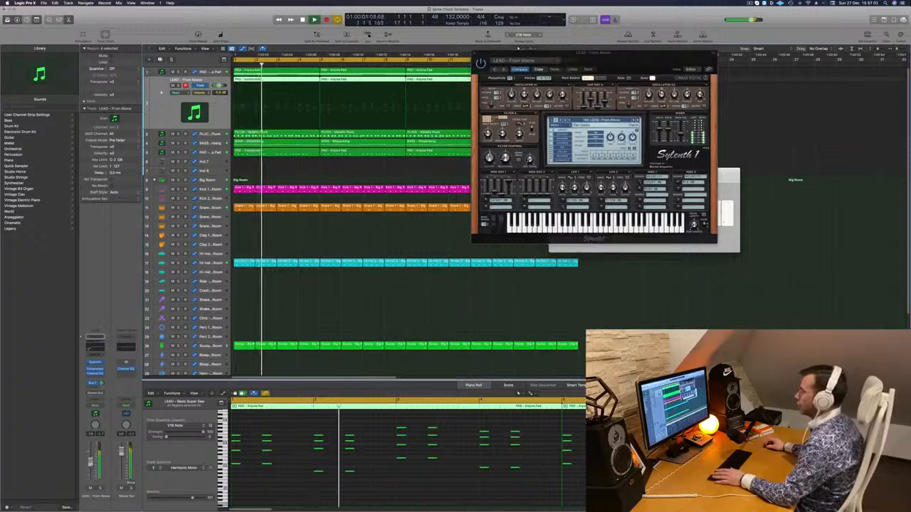
Step: Audition LEAD - From Above against the arrangement at about -10 dB and close its Sylenth1 window
{"action": "key", "text": "Return"}
{"action": "left_click_drag", "start_coordinate": [490, 156], "coordinate": [493, 146]}
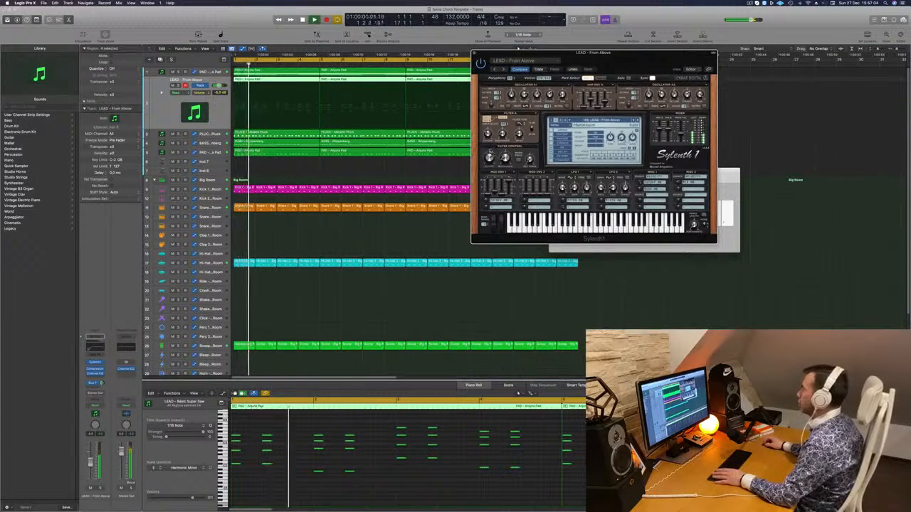
{"action": "left_click_drag", "start_coordinate": [628, 59], "coordinate": [703, 66]}
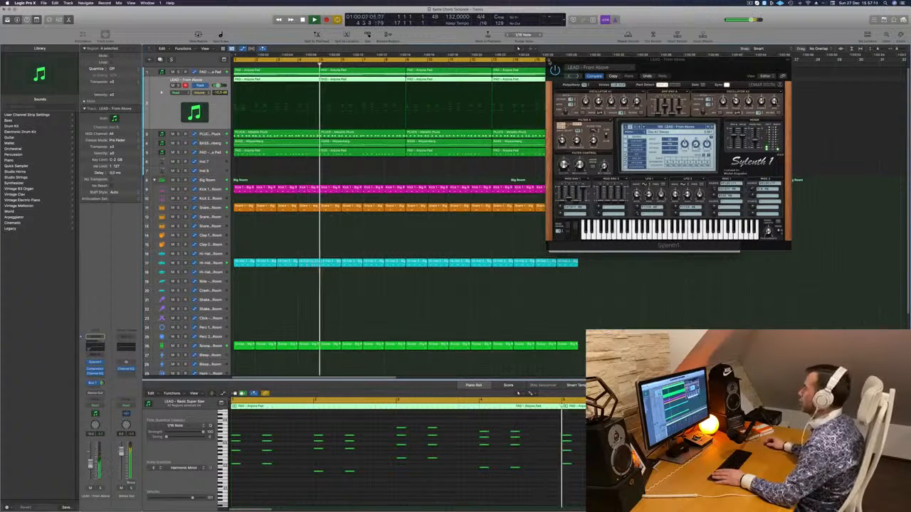
{"action": "key", "text": "super+k"}
{"action": "left_click_drag", "start_coordinate": [644, 171], "coordinate": [481, 215]}
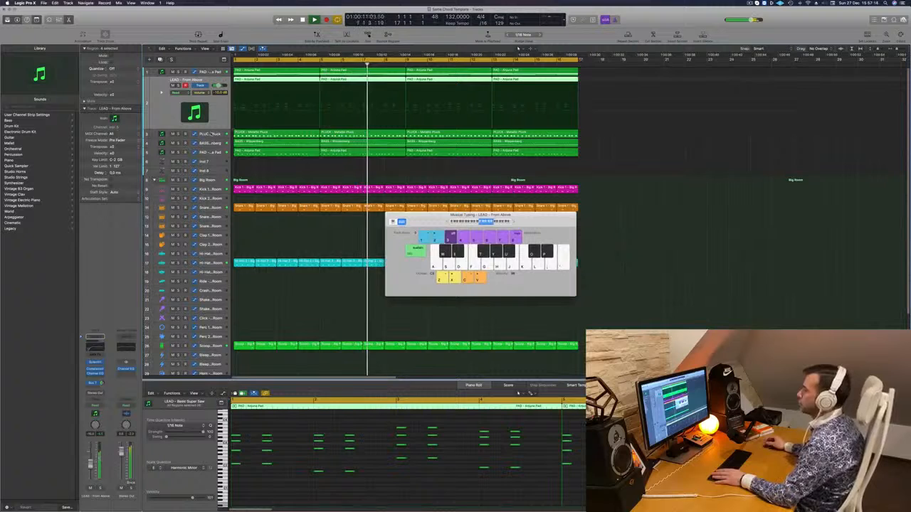
{"action": "key", "text": "Down"}
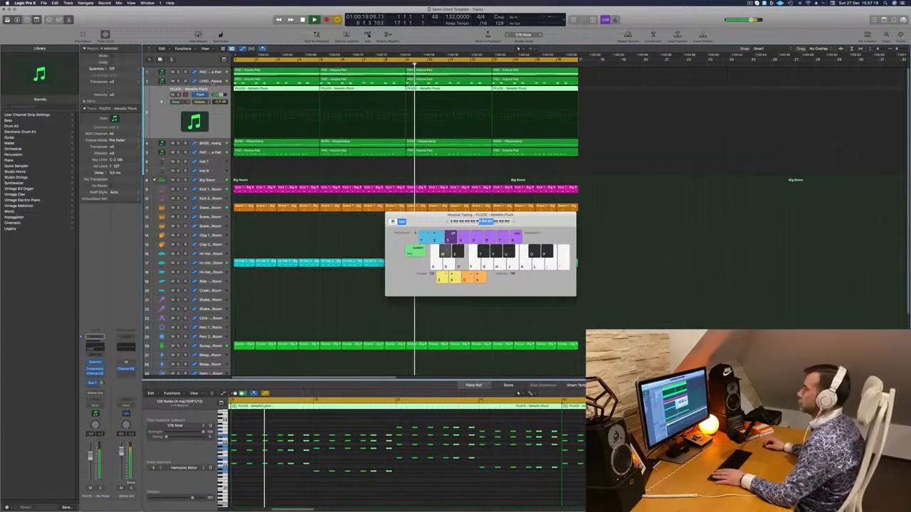
{"action": "key", "text": "Up"}
{"action": "key", "text": "Return"}
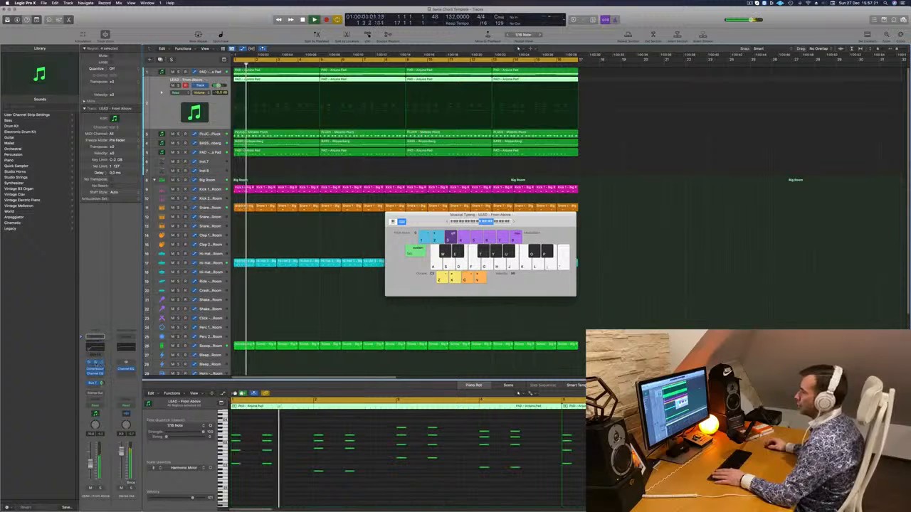
Step: Reopen Sylenth1 on the lead track and audition presets from LEAD - Funky Chord through LEAD - Hardcore 1, restarting playback in between
{"action": "left_click", "coordinate": [95, 362]}
{"action": "key", "text": "Return"}
{"action": "left_click", "coordinate": [713, 126]}
{"action": "key", "text": "Return"}
{"action": "left_click", "coordinate": [713, 127]}
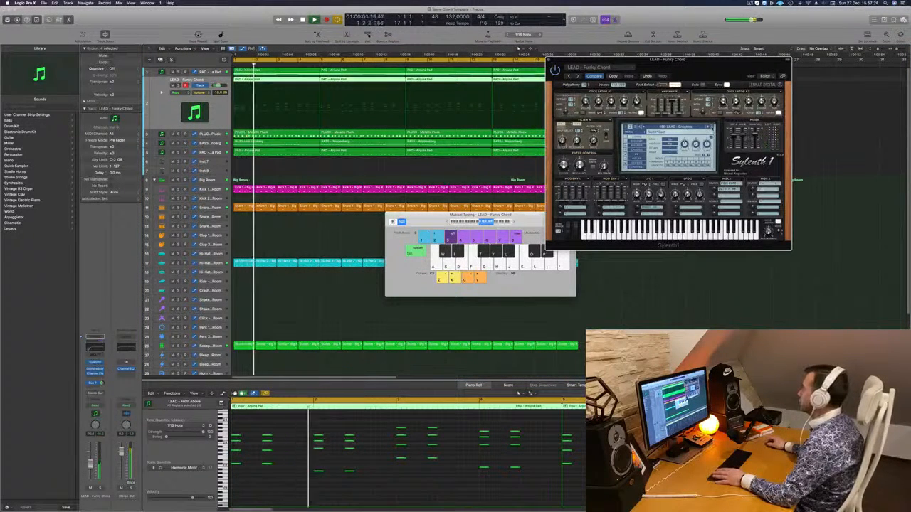
{"action": "left_click", "coordinate": [713, 128]}
{"action": "key", "text": "Return"}
{"action": "left_click", "coordinate": [713, 127]}
{"action": "key", "text": "Return"}
{"action": "left_click", "coordinate": [712, 127]}
{"action": "left_click", "coordinate": [712, 128]}
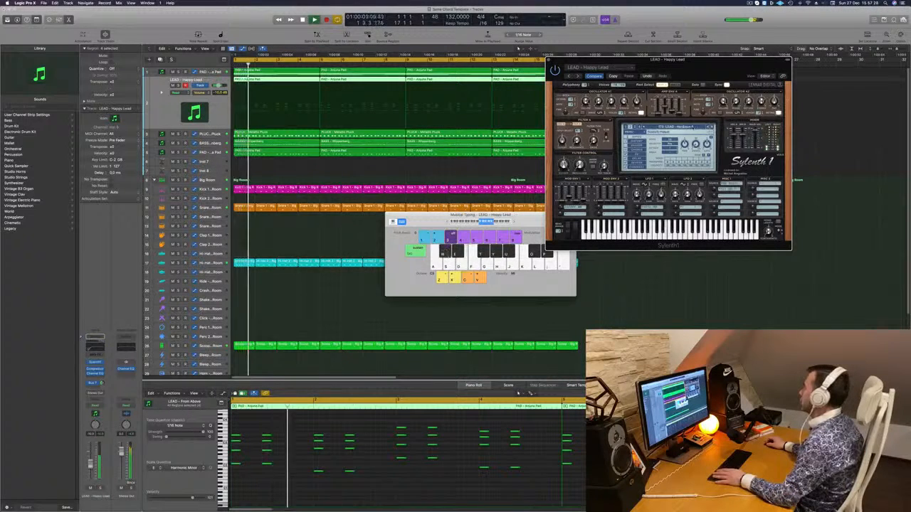
Step: Load the LEAD - Supersaw 1 preset and lower the lead track's volume to about -12.4 dB
{"action": "left_click", "coordinate": [692, 127]}
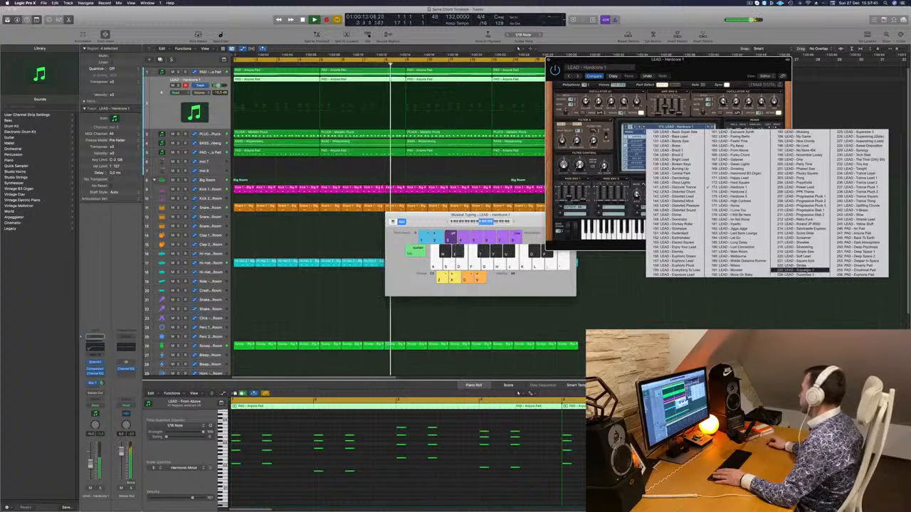
{"action": "left_click", "coordinate": [802, 271]}
{"action": "left_click_drag", "start_coordinate": [726, 78], "coordinate": [619, 119]}
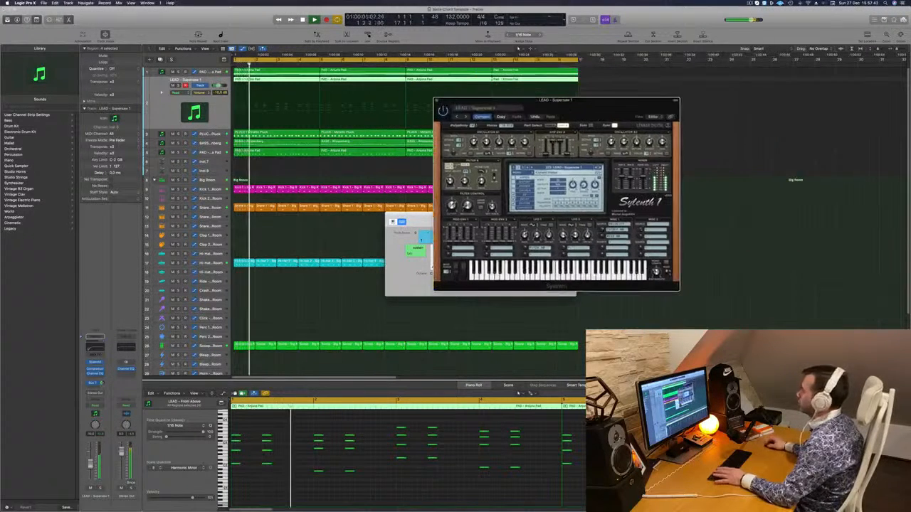
{"action": "left_click_drag", "start_coordinate": [91, 464], "coordinate": [90, 467]}
{"action": "key", "text": "Return"}
Step: Audition the Sylenth1 presets following LEAD - Supersaw 1 up to LEAD - Superstring (Glide)
{"action": "left_click", "coordinate": [601, 169]}
{"action": "key", "text": "Return"}
{"action": "key", "text": "space"}
{"action": "left_click", "coordinate": [600, 169]}
{"action": "key", "text": "space"}
{"action": "key", "text": "space"}
Step: Load the LEAD - Trance Layer preset and audition the lead both soloed and within the full arrangement
{"action": "left_click", "coordinate": [563, 168]}
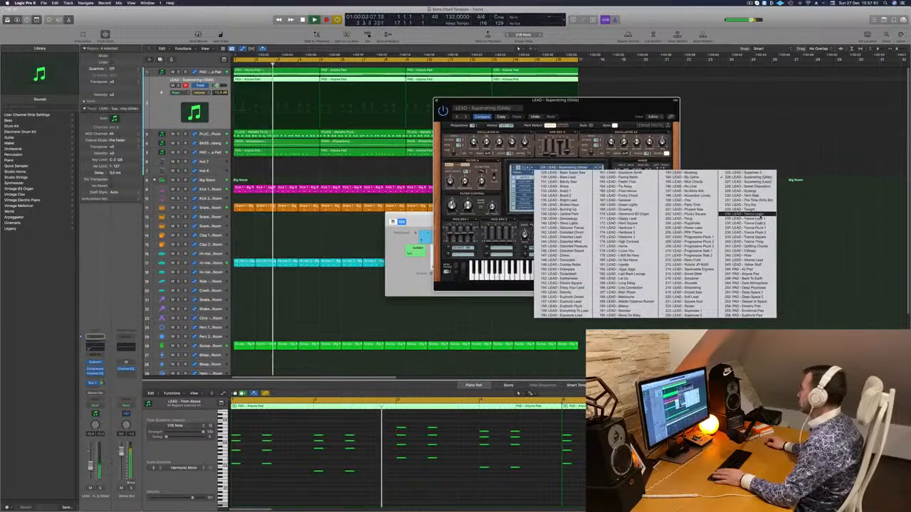
{"action": "left_click", "coordinate": [743, 217]}
{"action": "key", "text": "Return"}
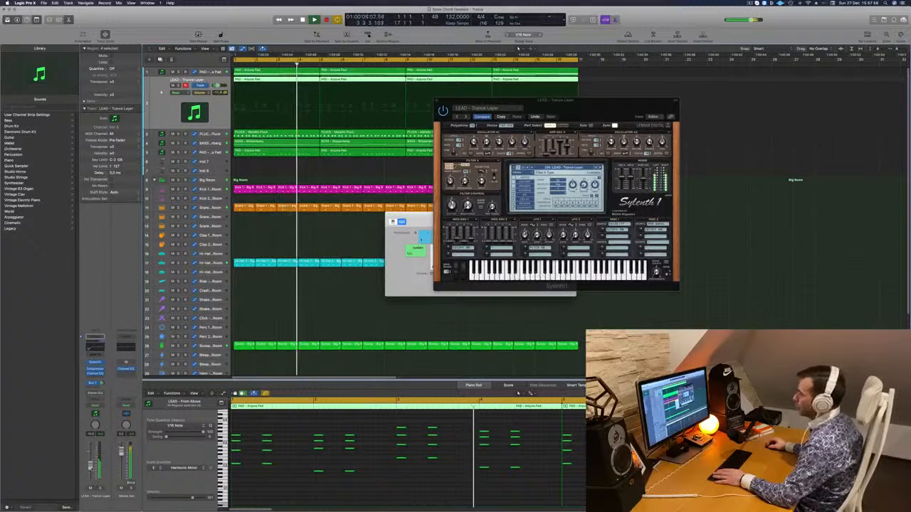
{"action": "key", "text": "s"}
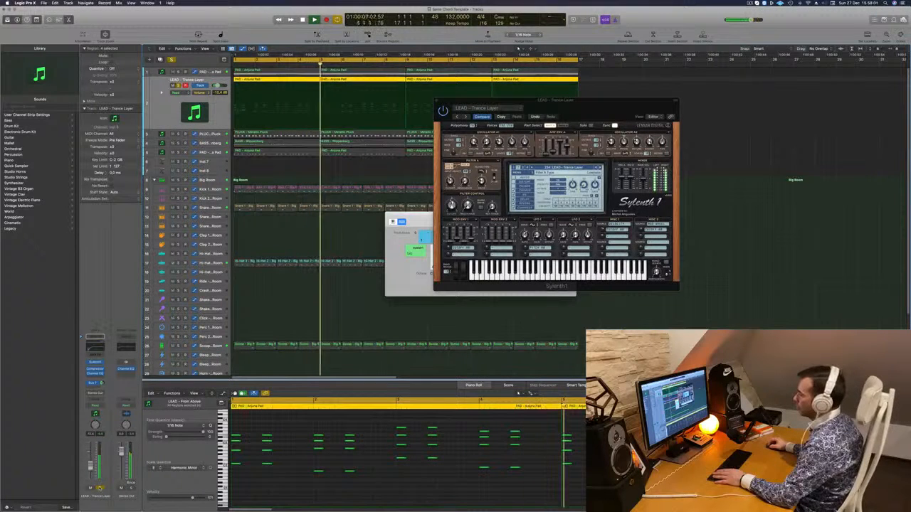
{"action": "key", "text": "s"}
{"action": "key", "text": "Return"}
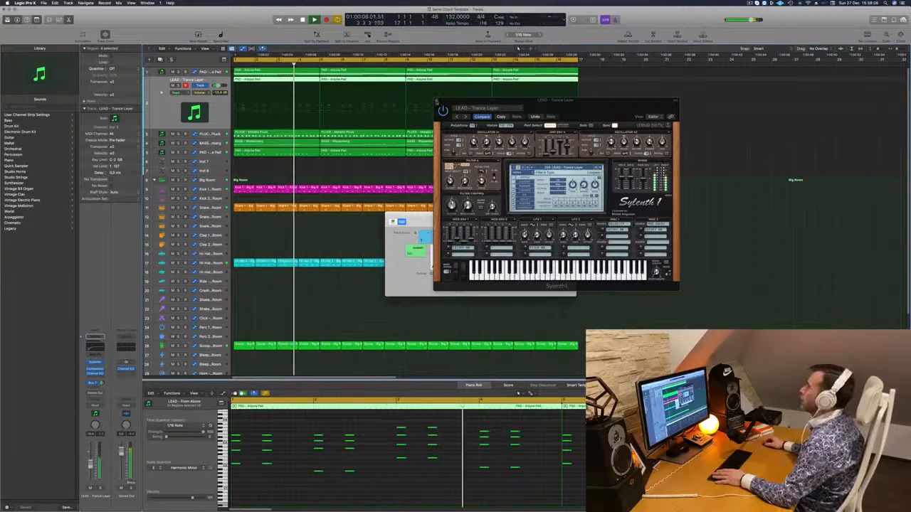
Step: Close Sylenth1 and compare the Trance Layer lead soloed and in the mix, checking its chord regions during playback
{"action": "left_click", "coordinate": [436, 101]}
{"action": "left_click", "coordinate": [313, 174]}
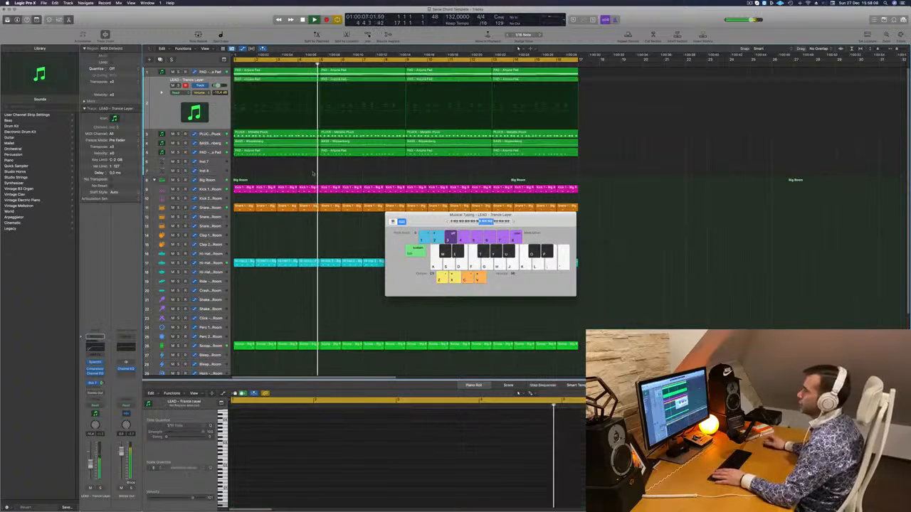
{"action": "key", "text": "space"}
{"action": "key", "text": "space"}
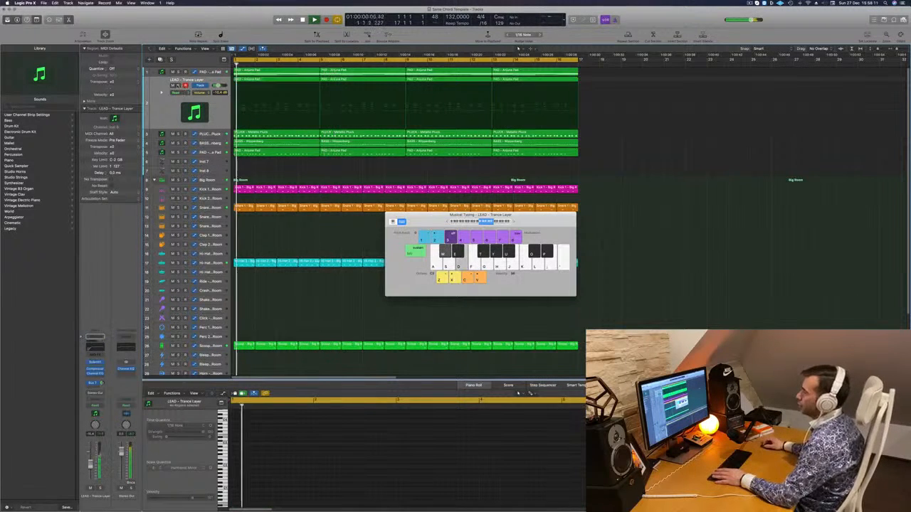
{"action": "left_click", "coordinate": [178, 86]}
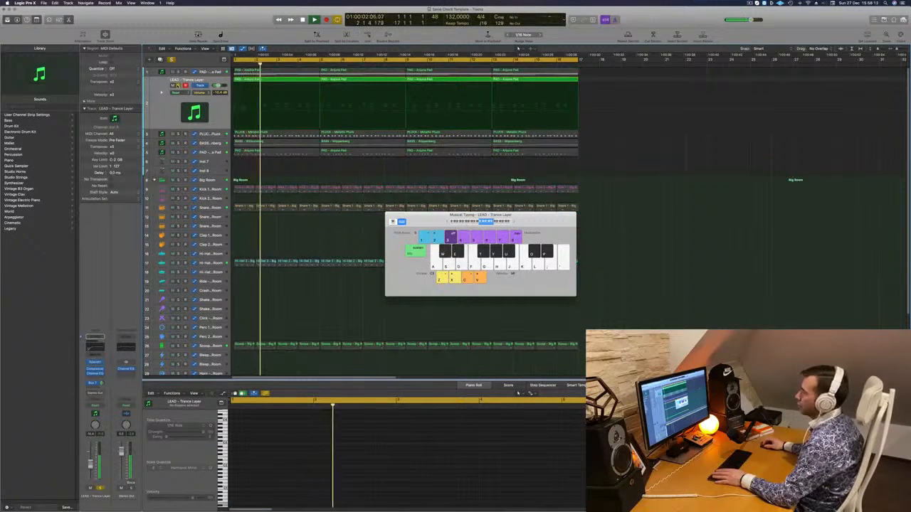
{"action": "left_click", "coordinate": [178, 86]}
{"action": "left_click", "coordinate": [171, 106]}
{"action": "key", "text": "space"}
{"action": "key", "text": "space"}
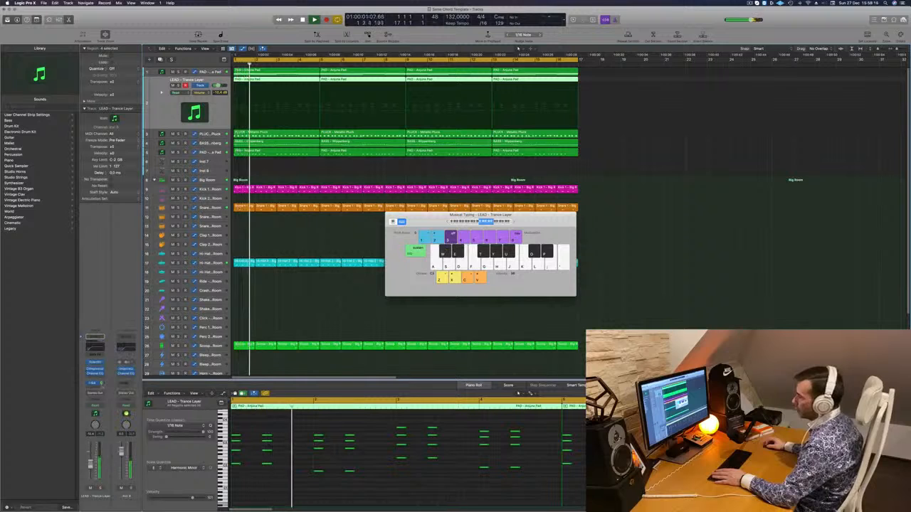
{"action": "left_click", "coordinate": [273, 163]}
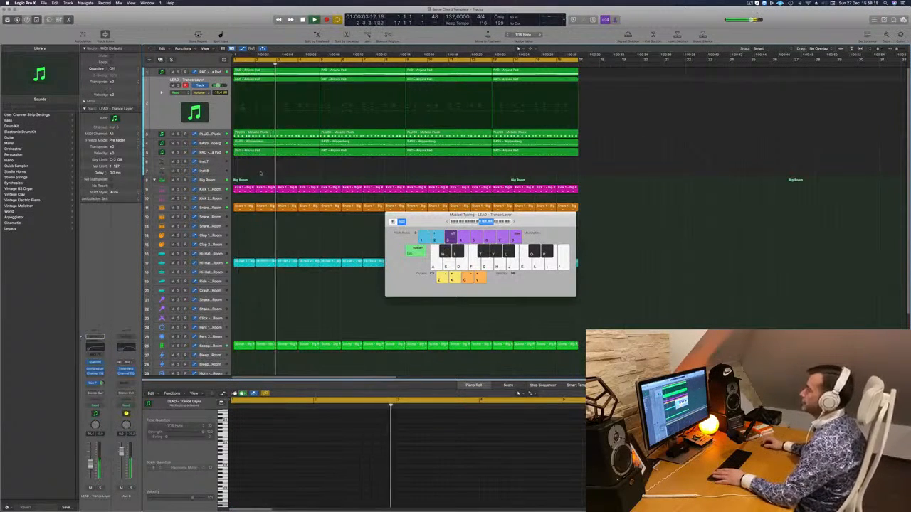
{"action": "left_click", "coordinate": [162, 116]}
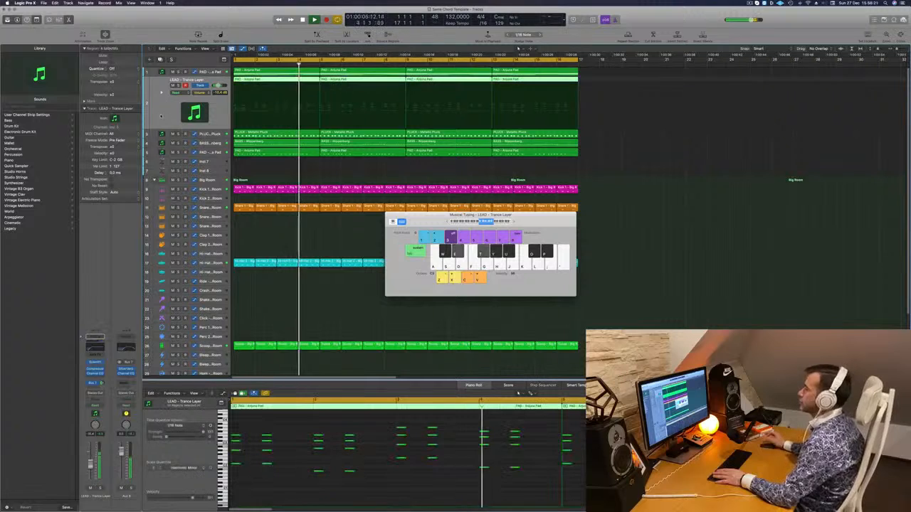
{"action": "left_click", "coordinate": [257, 185]}
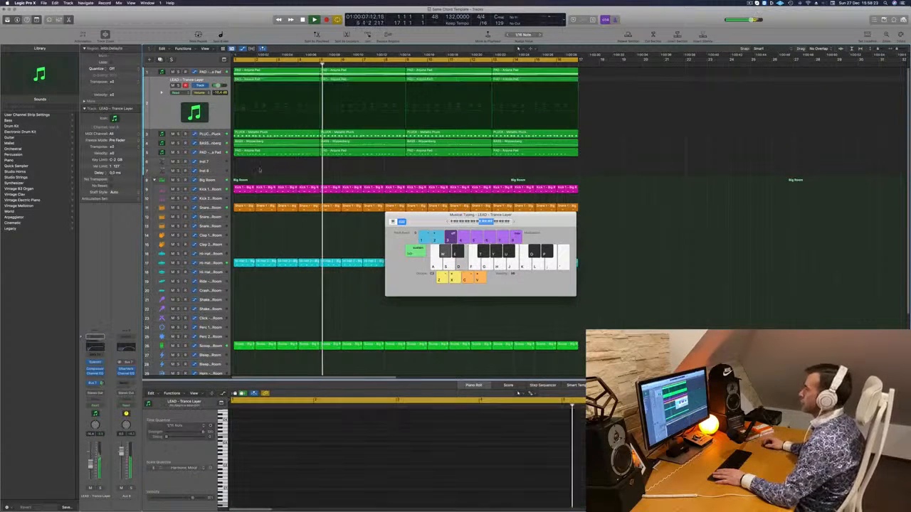
Step: Expand the Roland TR-909 kit and copy the first Big Room hi-hat region to bar 1 of its closed hi-hat track
{"action": "scroll", "coordinate": [257, 186], "scroll_direction": "down", "scroll_amount": 5}
{"action": "key", "text": "Return"}
{"action": "left_click_drag", "start_coordinate": [421, 222], "coordinate": [535, 218]}
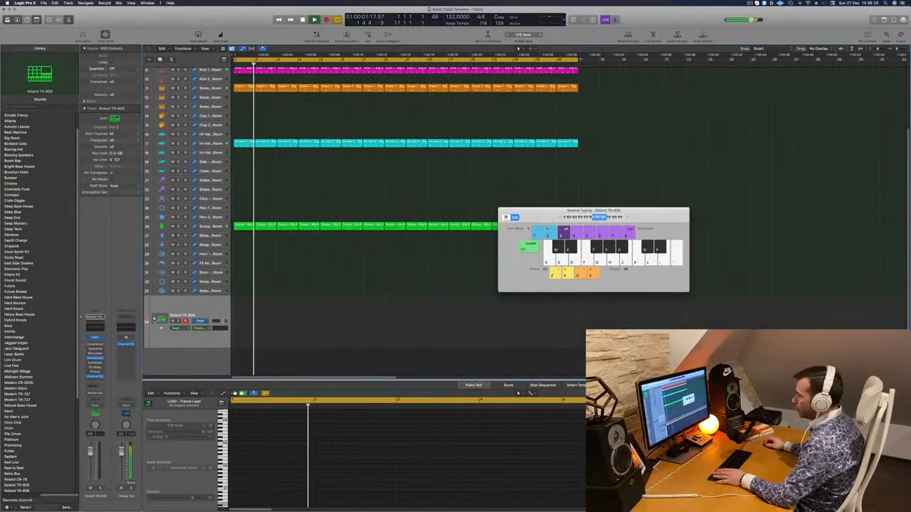
{"action": "scroll", "coordinate": [292, 176], "scroll_direction": "down", "scroll_amount": 5}
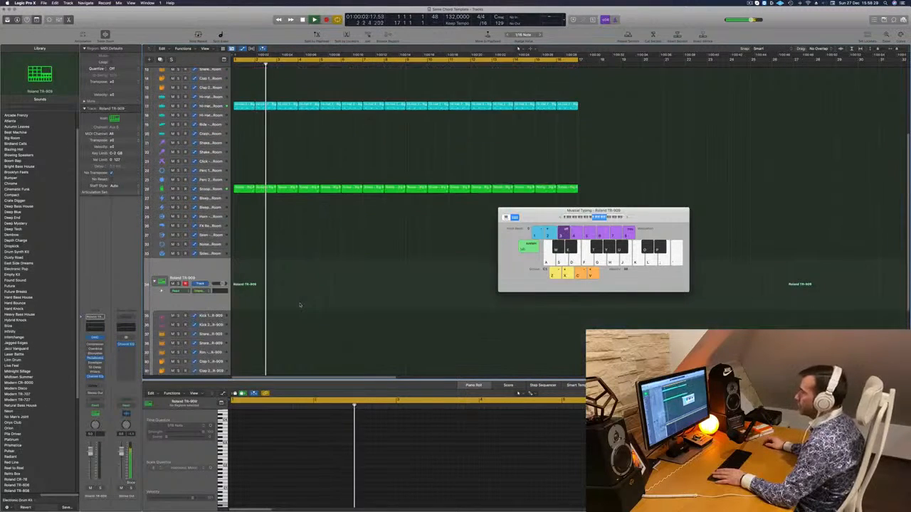
{"action": "scroll", "coordinate": [293, 176], "scroll_direction": "up", "scroll_amount": 1}
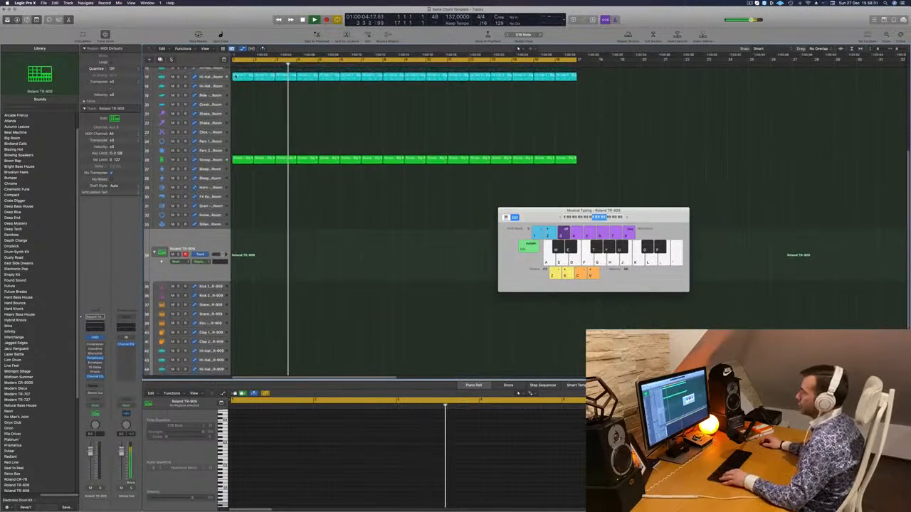
{"action": "left_click", "coordinate": [242, 76]}
{"action": "left_click_drag", "start_coordinate": [243, 75], "coordinate": [249, 327]}
{"action": "scroll", "coordinate": [250, 327], "scroll_direction": "down", "scroll_amount": 5}
{"action": "key", "text": "Return"}
{"action": "left_click_drag", "start_coordinate": [242, 275], "coordinate": [242, 285]}
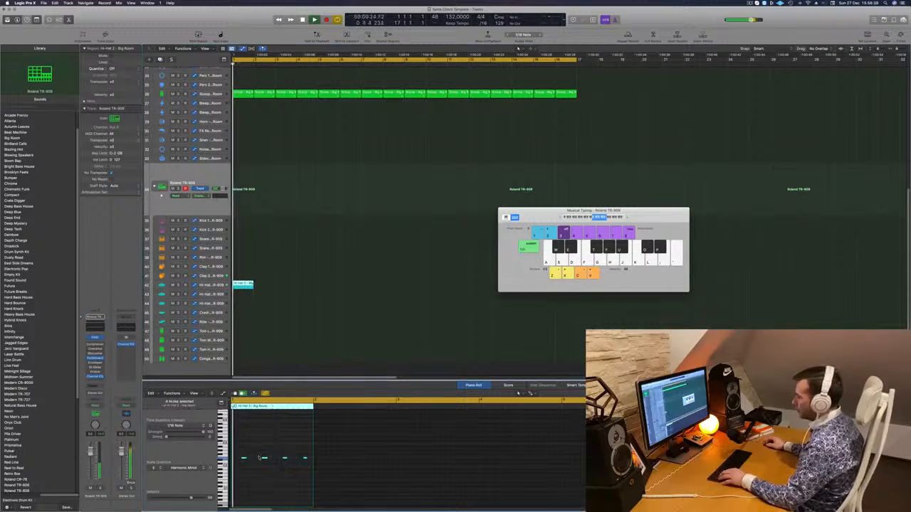
Step: Duplicate the closed hi-hat notes to make eight in the bar and repeat the one-bar region through bar 16
{"action": "mouse_move", "coordinate": [244, 459]}
{"action": "left_mouse_down"}
{"action": "mouse_move", "coordinate": [234, 461]}
{"action": "mouse_move", "coordinate": [245, 463]}
{"action": "left_mouse_up"}
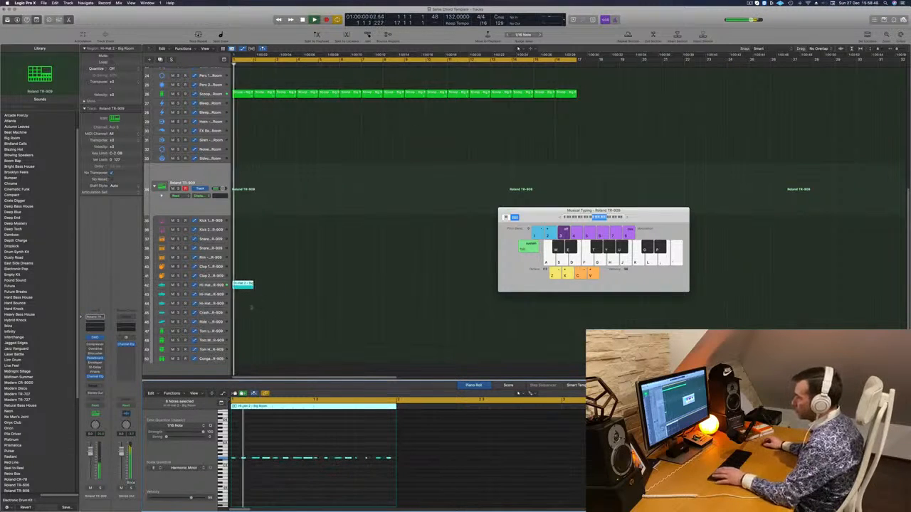
{"action": "left_click", "coordinate": [203, 285]}
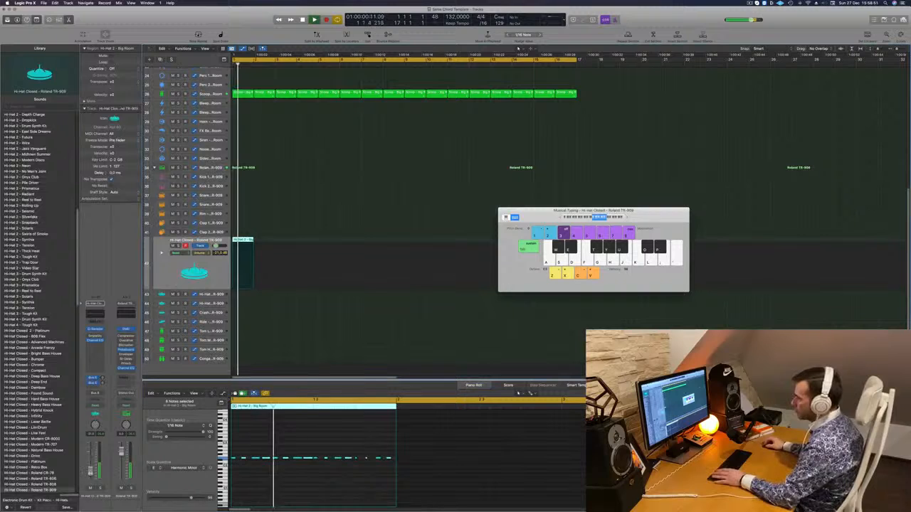
{"action": "left_click_drag", "start_coordinate": [247, 242], "coordinate": [331, 247]}
{"action": "key", "text": "Return"}
{"action": "left_click_drag", "start_coordinate": [534, 216], "coordinate": [661, 232]}
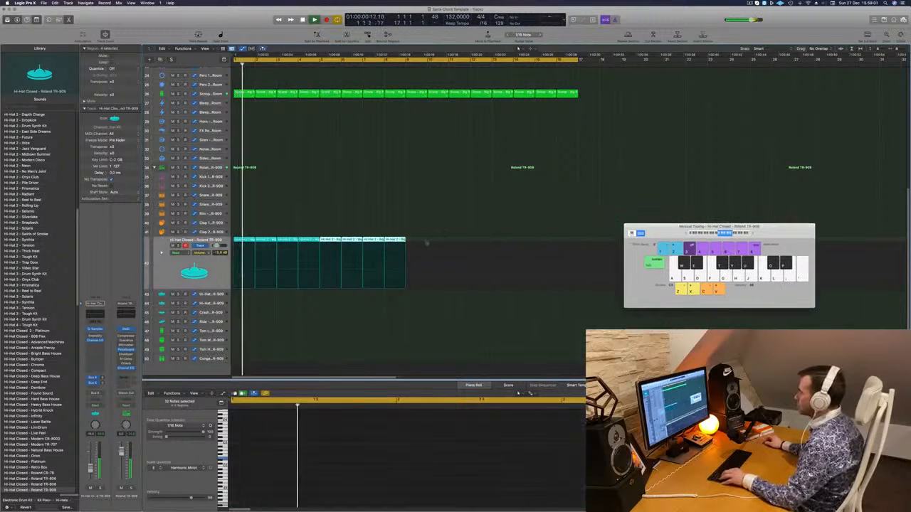
{"action": "mouse_move", "coordinate": [415, 239]}
{"action": "left_mouse_down"}
{"action": "mouse_move", "coordinate": [243, 246]}
{"action": "mouse_move", "coordinate": [417, 248]}
{"action": "left_mouse_up"}
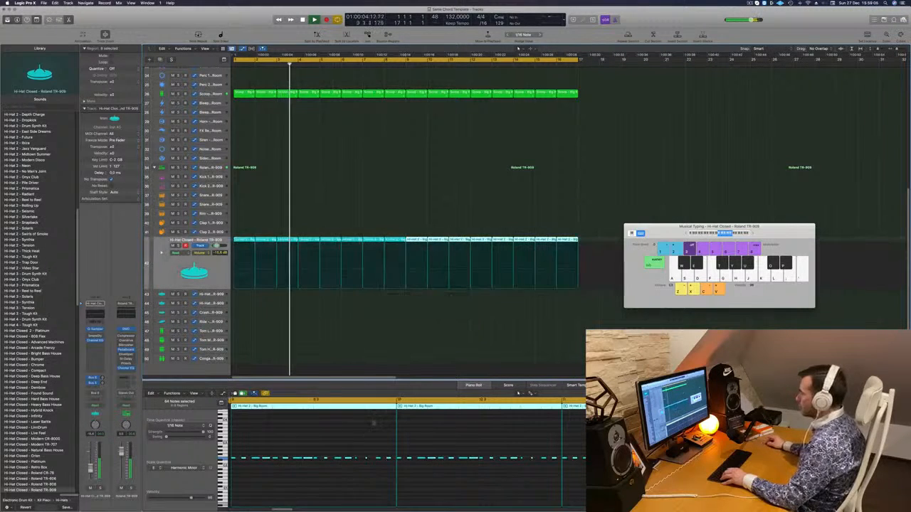
Step: Try the closed hi-hat notes one octave higher and move them back to their original octave
{"action": "key", "text": "alt+shift+Up"}
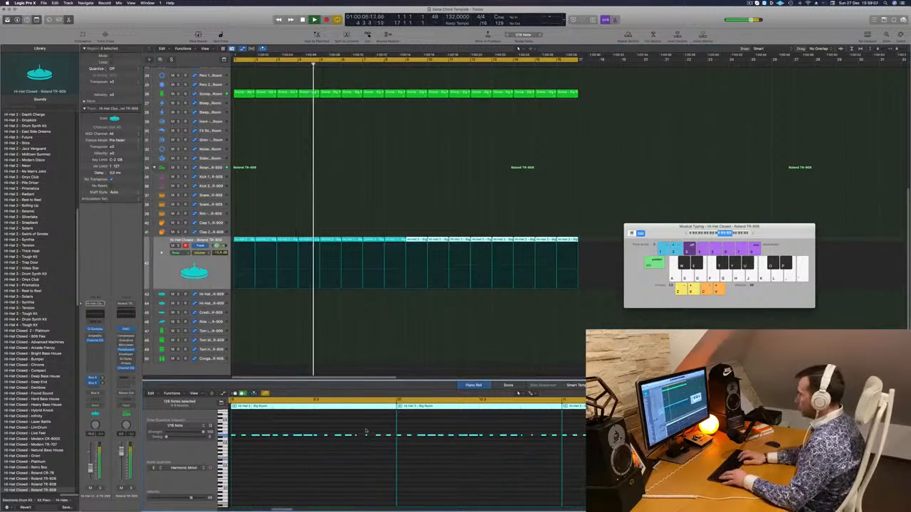
{"action": "key", "text": "alt+shift+Down"}
{"action": "left_click", "coordinate": [217, 271]}
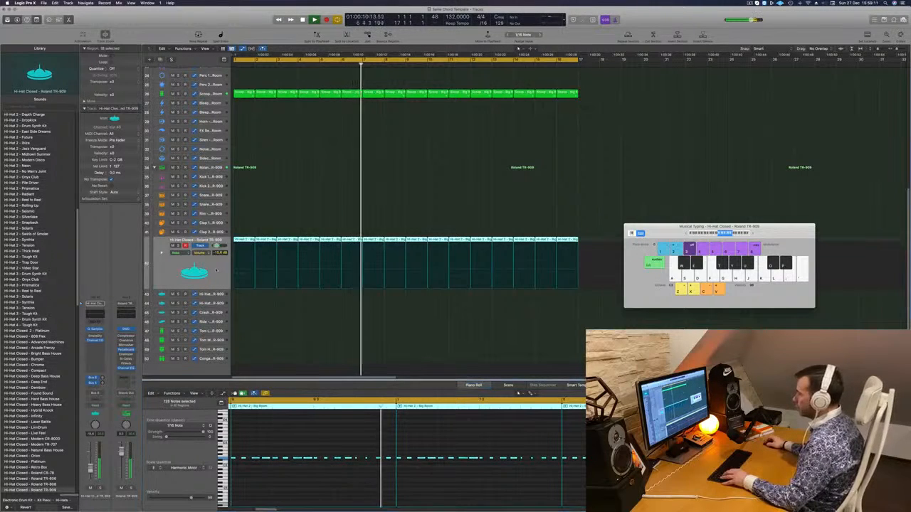
Step: Raise all closed hi-hat notes by one octave and play the full beat from the start
{"action": "left_click", "coordinate": [320, 482]}
{"action": "key", "text": "super+a"}
{"action": "key", "text": "alt+shift+Up"}
{"action": "key", "text": "Return"}
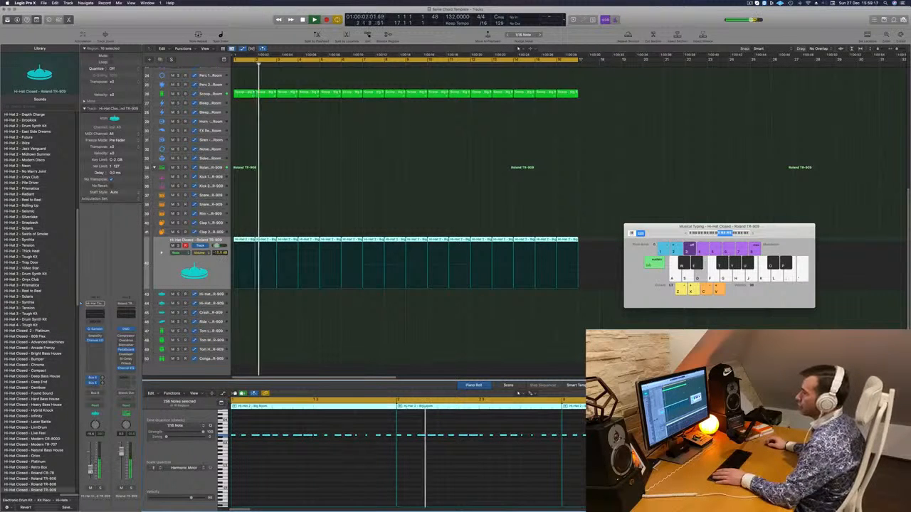
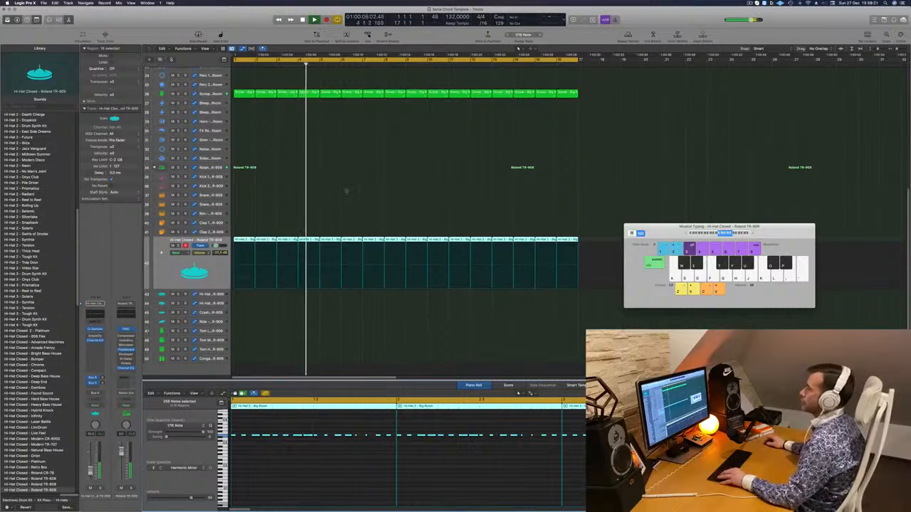
{"action": "scroll", "coordinate": [349, 193], "scroll_direction": "up", "scroll_amount": 10}
{"action": "scroll", "coordinate": [310, 201], "scroll_direction": "up", "scroll_amount": 5}
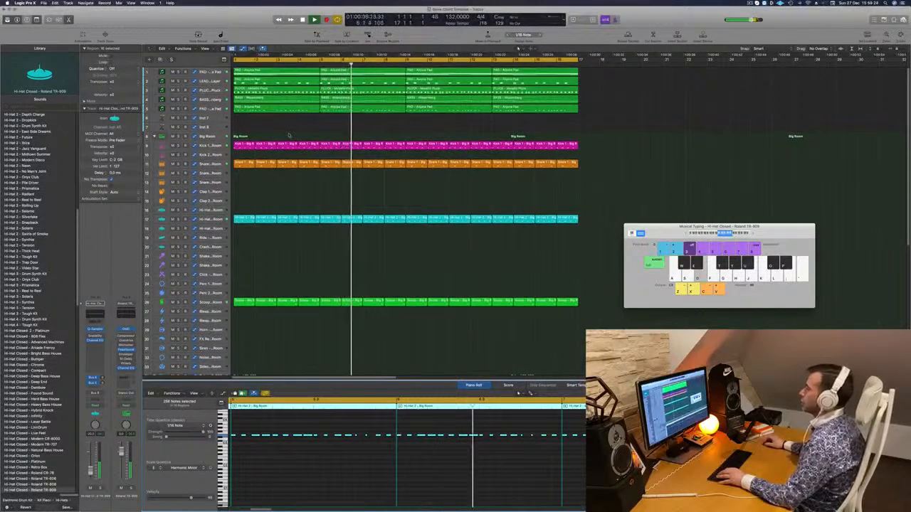
{"action": "left_click", "coordinate": [289, 135]}
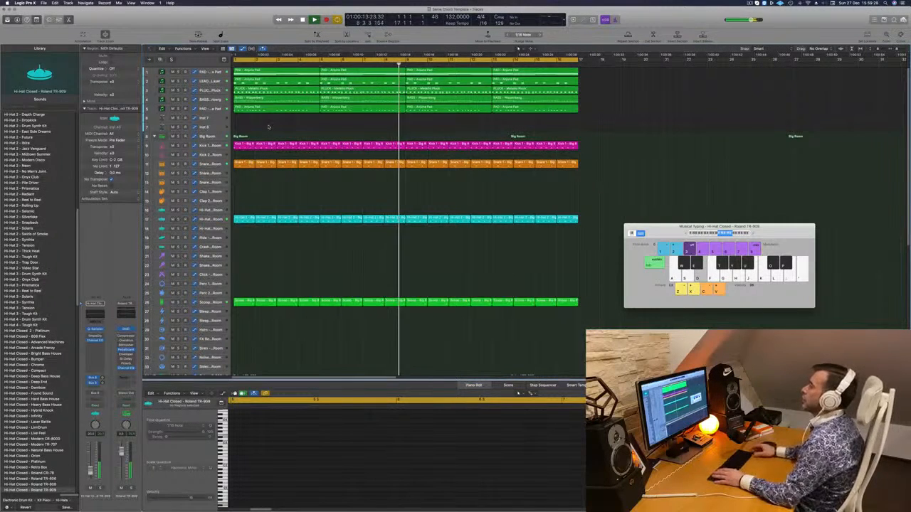
{"action": "key", "text": "Return"}
Step: Duplicate the first Anjuna Pad track, copy its four chord regions onto the duplicate and play from the start
{"action": "left_click", "coordinate": [210, 72]}
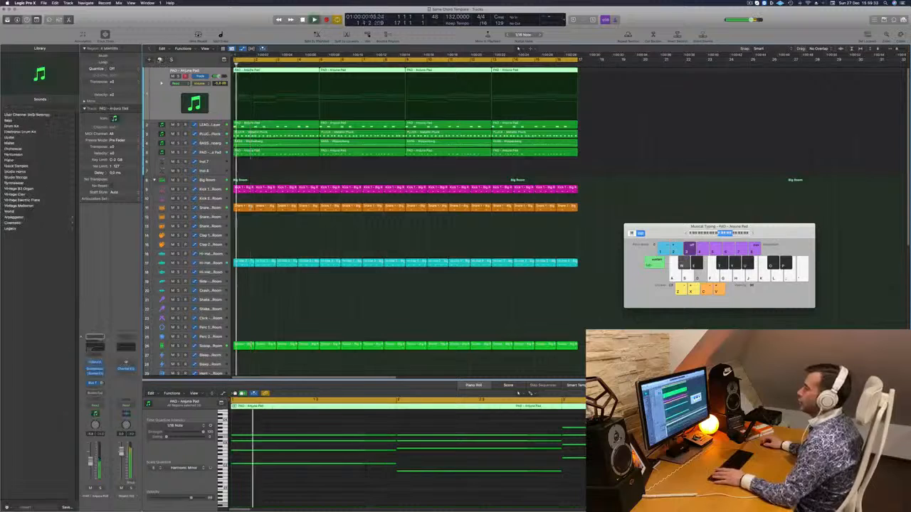
{"action": "key", "text": "alt+super+s"}
{"action": "left_click", "coordinate": [303, 89]}
{"action": "left_click", "coordinate": [750, 4]}
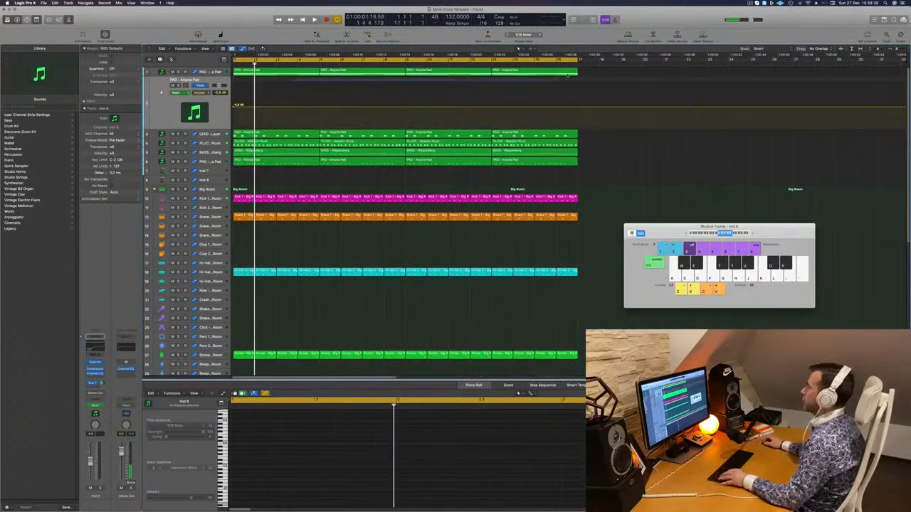
{"action": "left_click", "coordinate": [311, 72]}
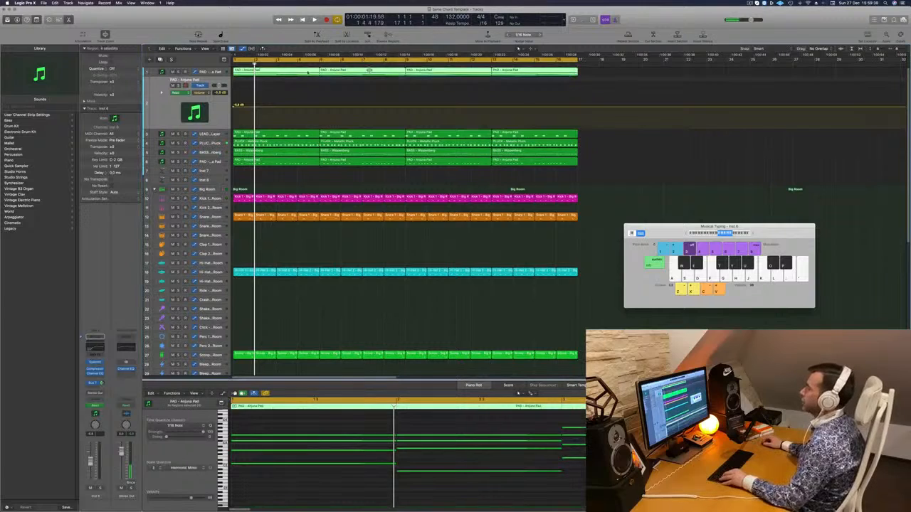
{"action": "left_click_drag", "start_coordinate": [291, 74], "coordinate": [292, 83]}
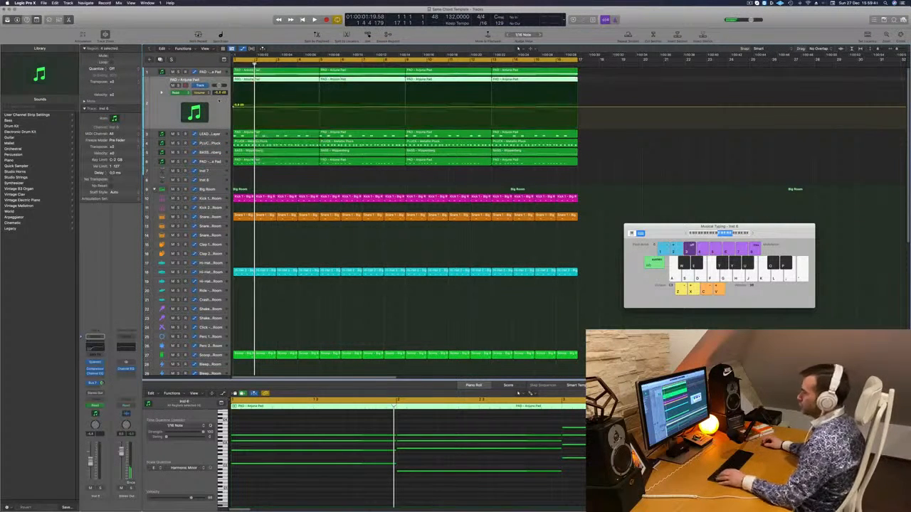
{"action": "key", "text": "Return"}
{"action": "key", "text": "space"}
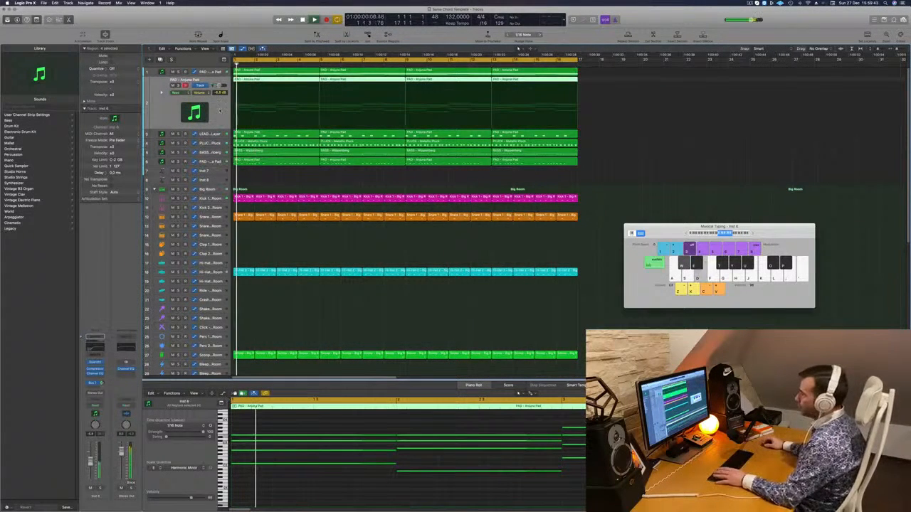
Step: Open the duplicate track's Channel EQ and Sylenth1, and load the ARP - Nice Arp preset in Sylenth1
{"action": "left_click", "coordinate": [95, 347]}
{"action": "left_click", "coordinate": [290, 86]}
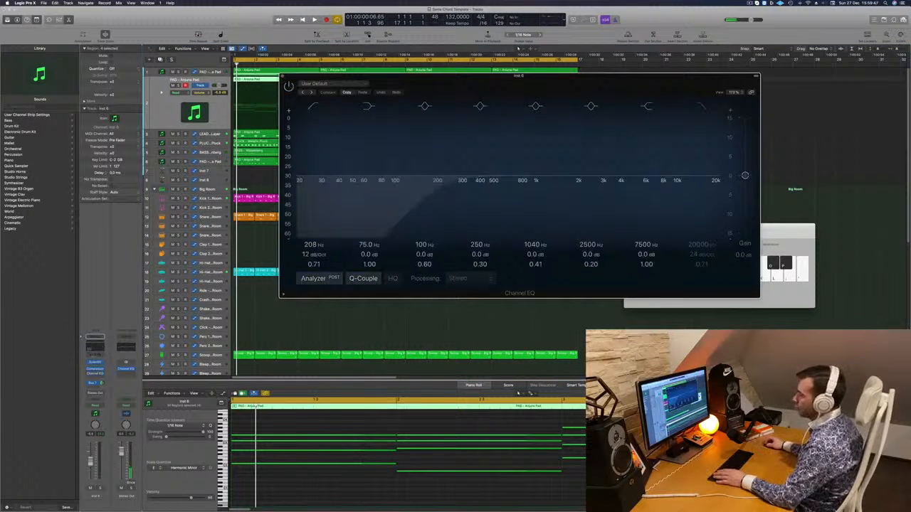
{"action": "left_click", "coordinate": [95, 363]}
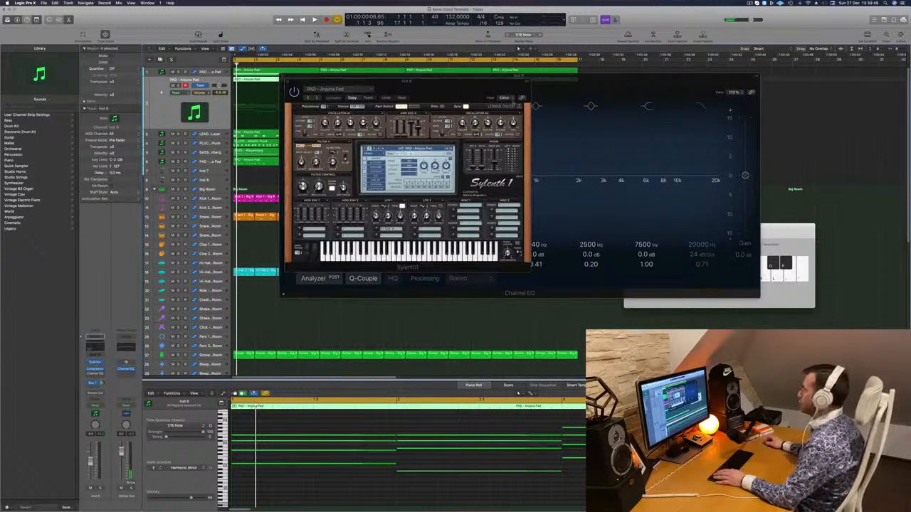
{"action": "left_click_drag", "start_coordinate": [428, 80], "coordinate": [492, 94]}
{"action": "left_click", "coordinate": [472, 162]}
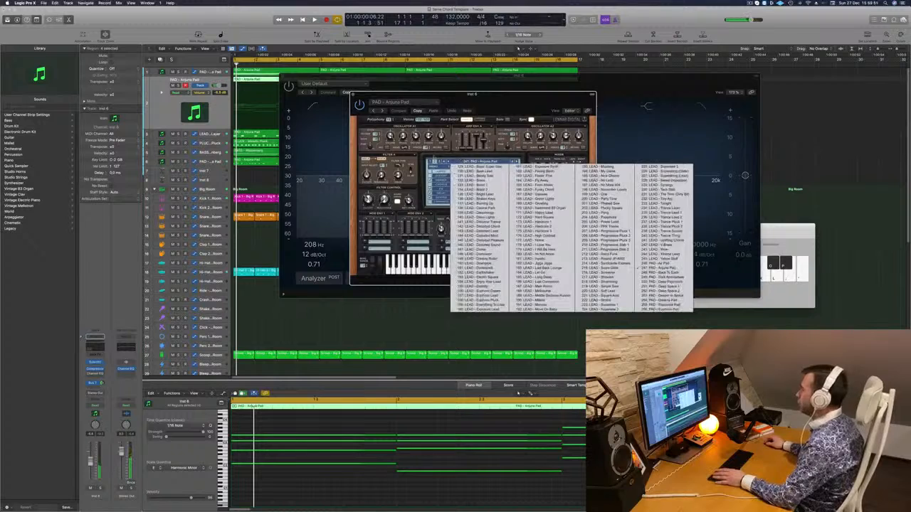
{"action": "left_click", "coordinate": [432, 163]}
{"action": "left_click", "coordinate": [471, 161]}
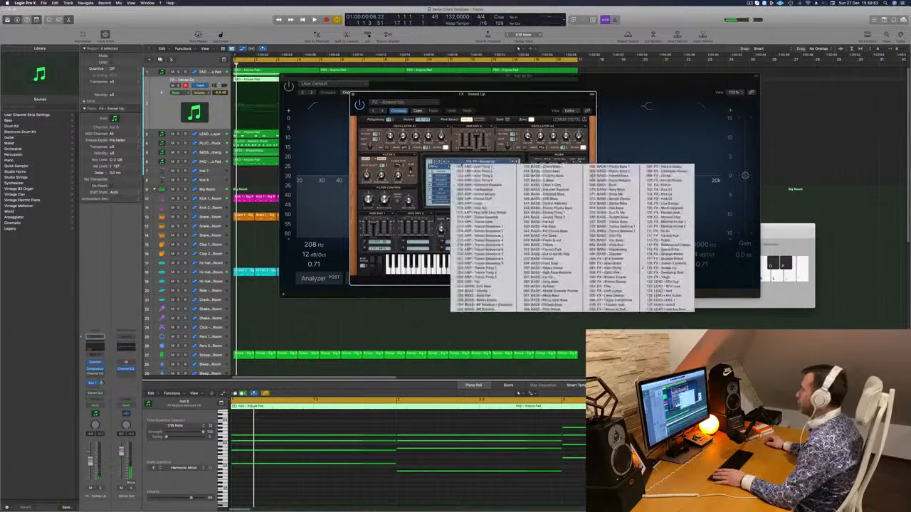
{"action": "left_click", "coordinate": [497, 210]}
Step: Audition the Nice Arp preset in the mix, moving Sylenth1 clear of the arrangement and closing the Channel EQ
{"action": "key", "text": "space"}
{"action": "left_click_drag", "start_coordinate": [512, 94], "coordinate": [585, 92]}
{"action": "key", "text": "space"}
{"action": "key", "text": "space"}
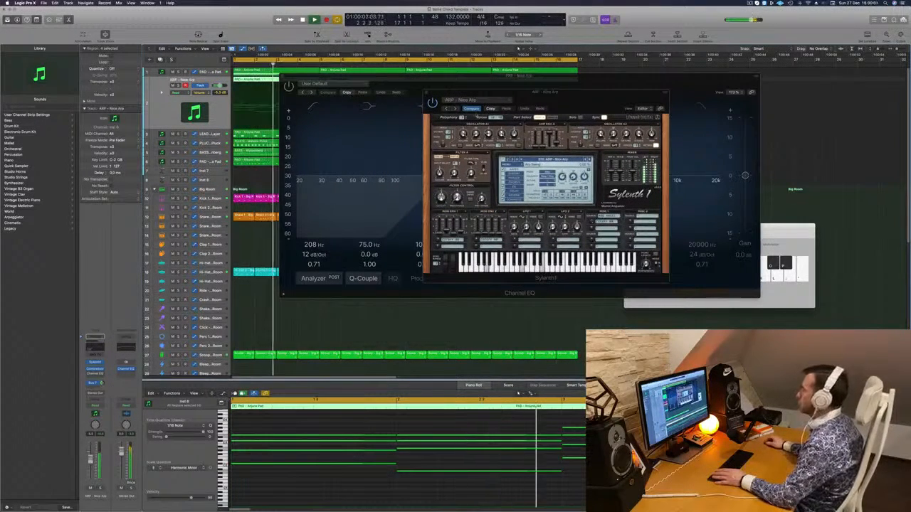
{"action": "left_click_drag", "start_coordinate": [575, 93], "coordinate": [730, 90]}
{"action": "key", "text": "space"}
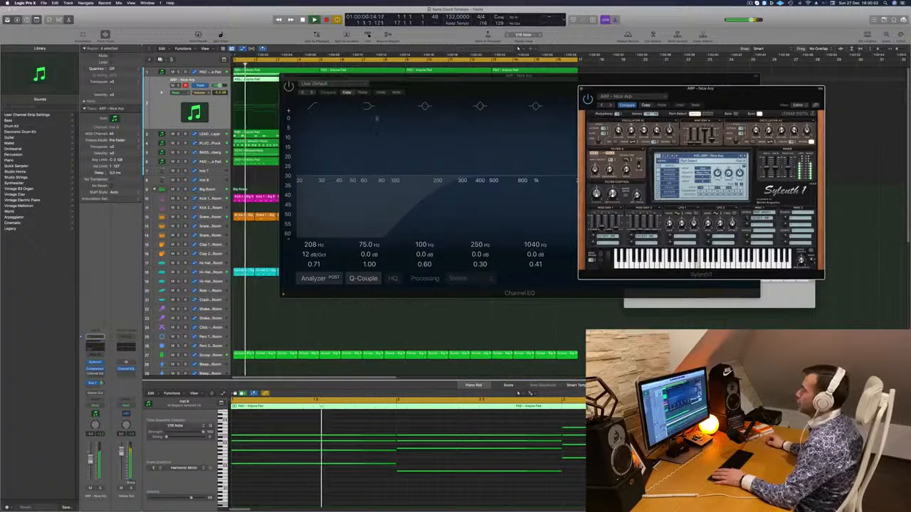
{"action": "left_click_drag", "start_coordinate": [410, 88], "coordinate": [318, 169]}
{"action": "left_click", "coordinate": [190, 159]}
{"action": "key", "text": "space"}
{"action": "key", "text": "space"}
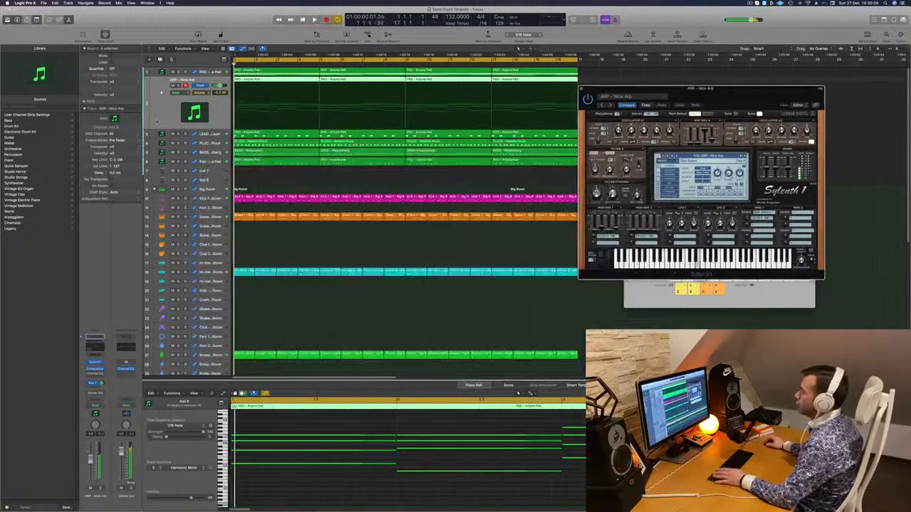
Step: Mute the pad melody, Trance Layer lead and Metallic Pluck tracks during playback
{"action": "left_click", "coordinate": [172, 161]}
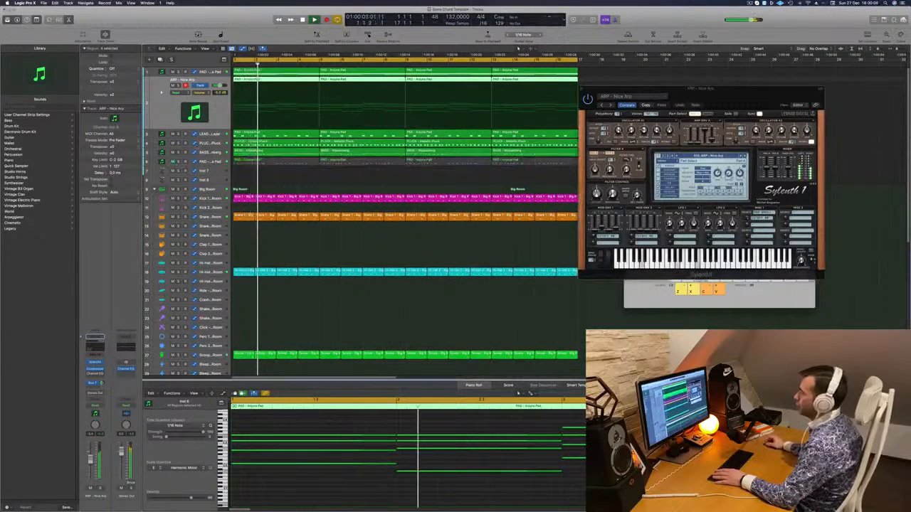
{"action": "left_click", "coordinate": [173, 134]}
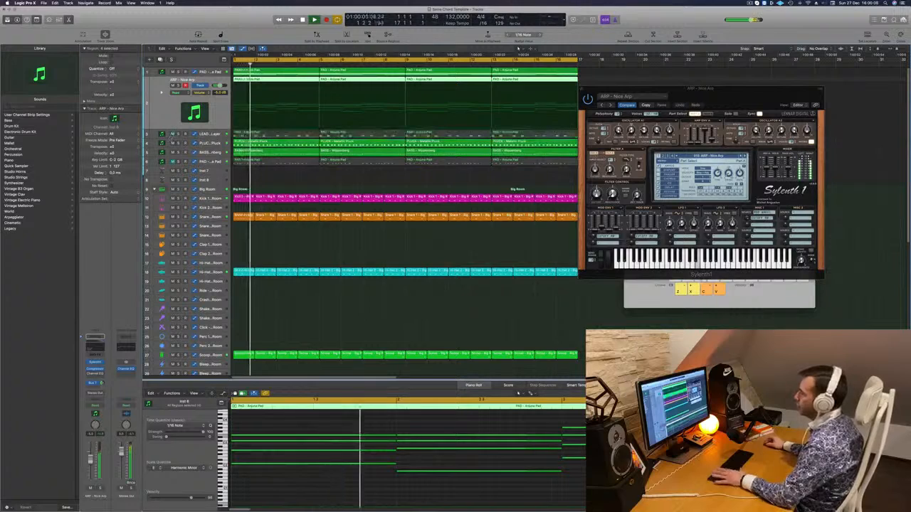
{"action": "left_click", "coordinate": [173, 143]}
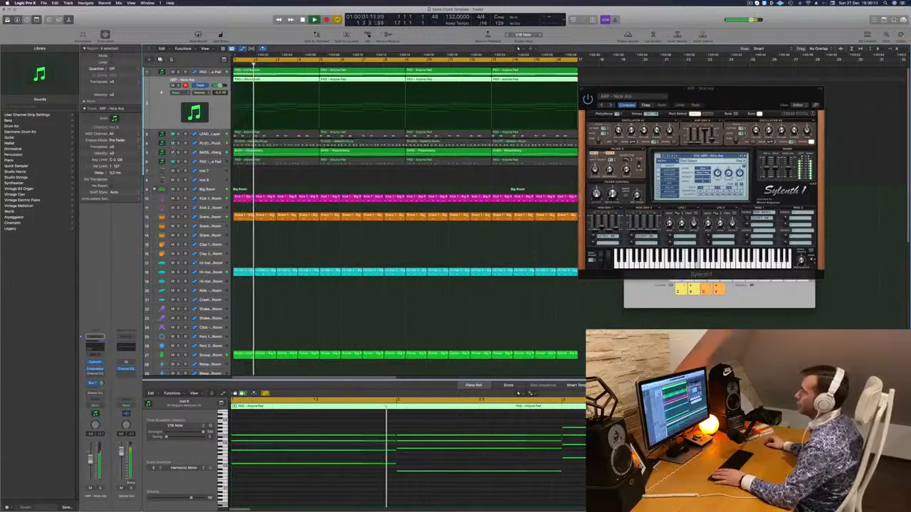
Step: Audition the Sylenth1 arp presets from Play With Mod Wheel through Trance Sequence 4 and 7 to Trance Thing 1
{"action": "left_click_drag", "start_coordinate": [715, 99], "coordinate": [467, 132]}
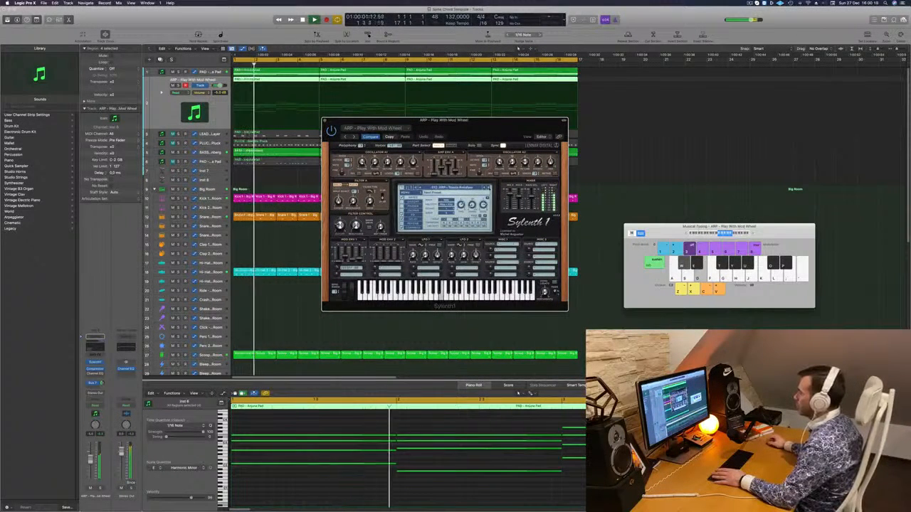
{"action": "key", "text": "Return"}
{"action": "key", "text": "d"}
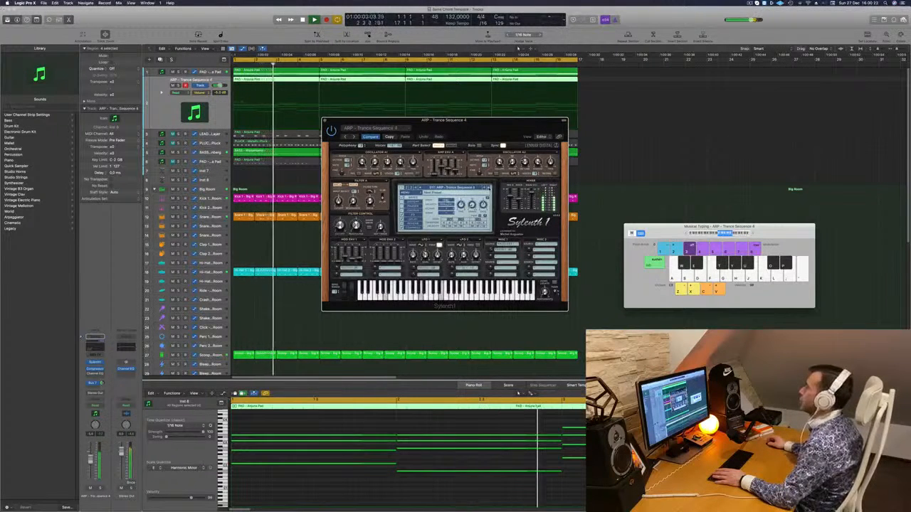
{"action": "key", "text": "Return"}
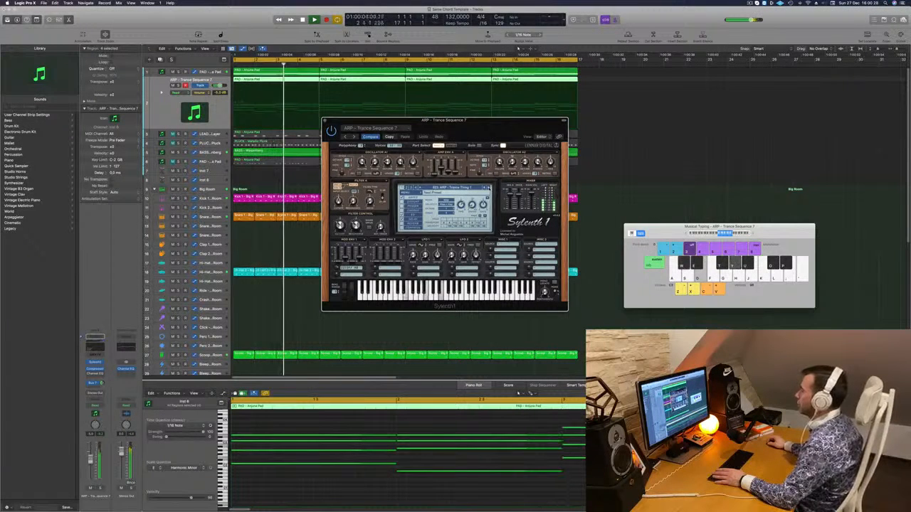
{"action": "key", "text": "Return"}
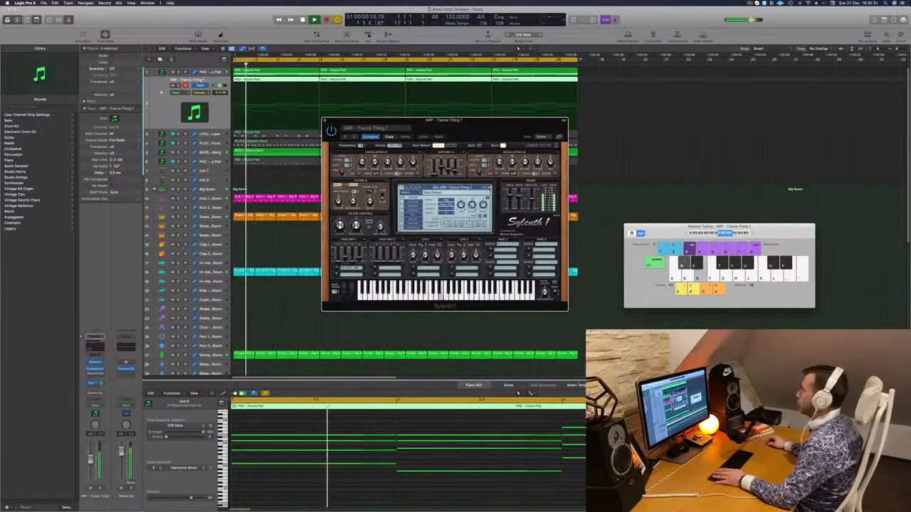
{"action": "left_click", "coordinate": [489, 188]}
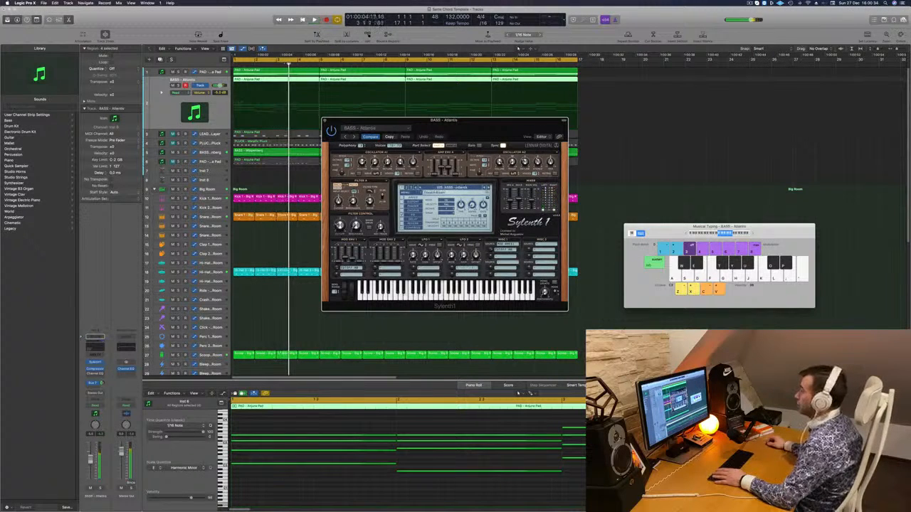
Step: Load another factory sound bank into the duplicate track's Sylenth1
{"action": "left_click", "coordinate": [445, 187]}
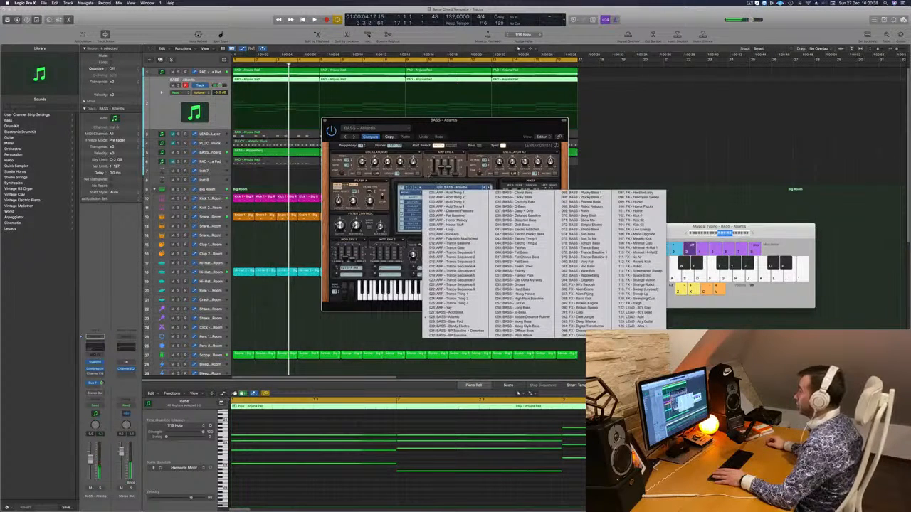
{"action": "left_click", "coordinate": [407, 193]}
{"action": "left_click", "coordinate": [408, 192]}
{"action": "left_click", "coordinate": [409, 193]}
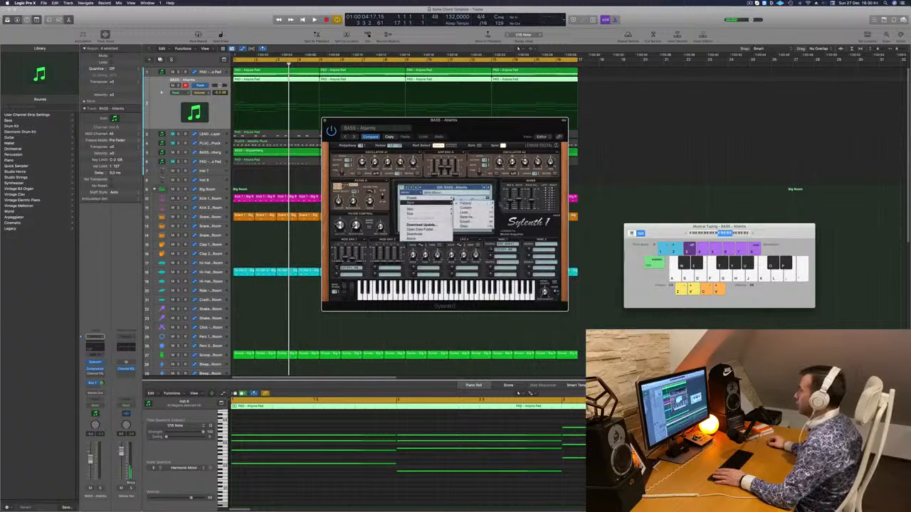
{"action": "mouse_move", "coordinate": [473, 204]}
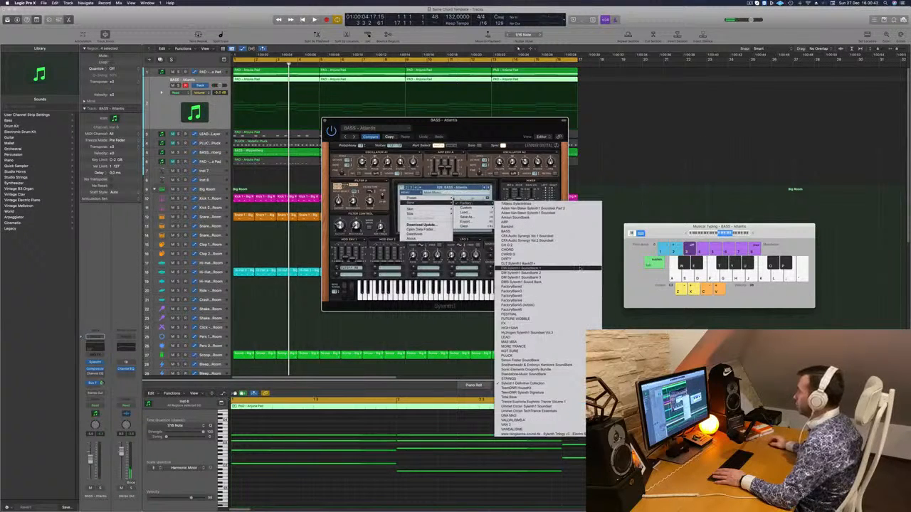
{"action": "left_click", "coordinate": [571, 291]}
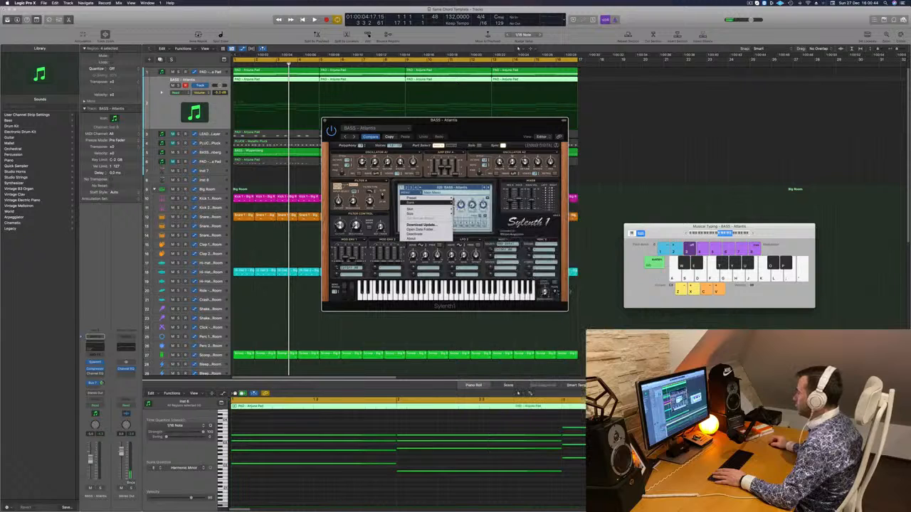
Step: Play the chords, browse the new bank's preset list and load an arp preset from its second half
{"action": "key", "text": "space"}
{"action": "left_click", "coordinate": [445, 188]}
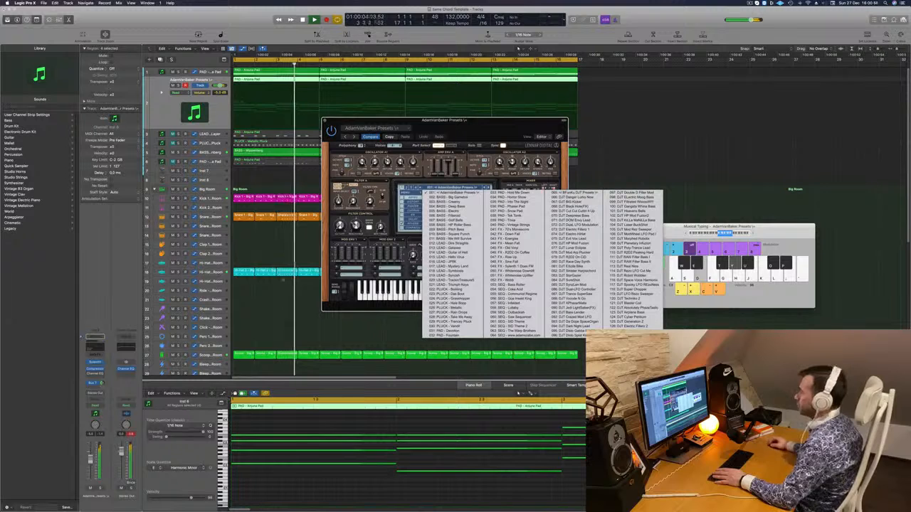
{"action": "left_click", "coordinate": [435, 129]}
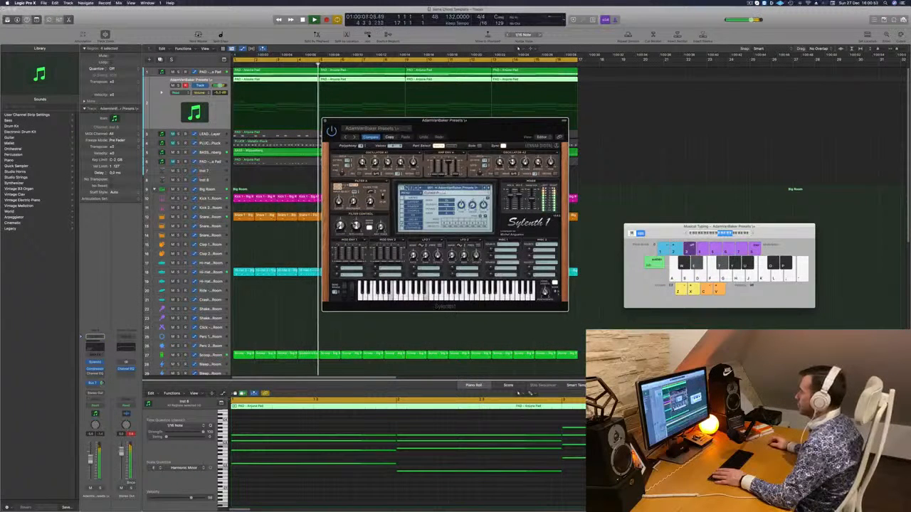
{"action": "left_click", "coordinate": [448, 188]}
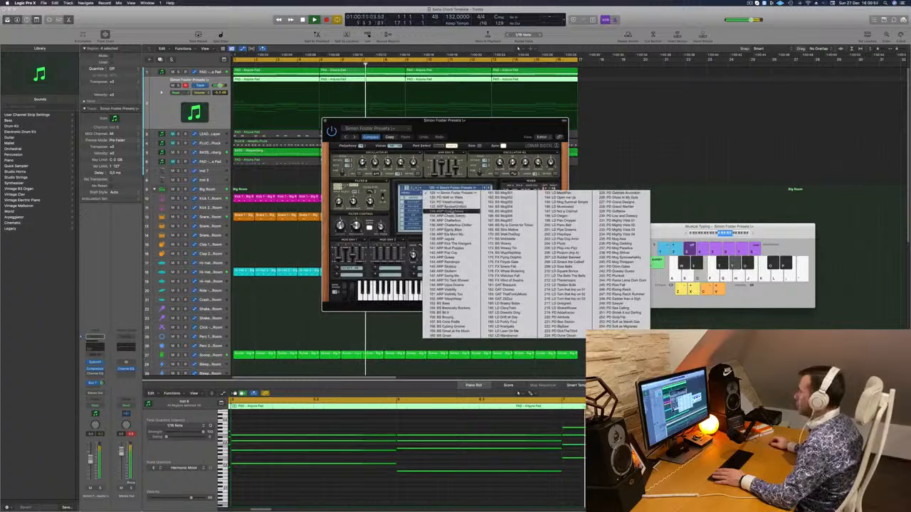
{"action": "left_click", "coordinate": [448, 206]}
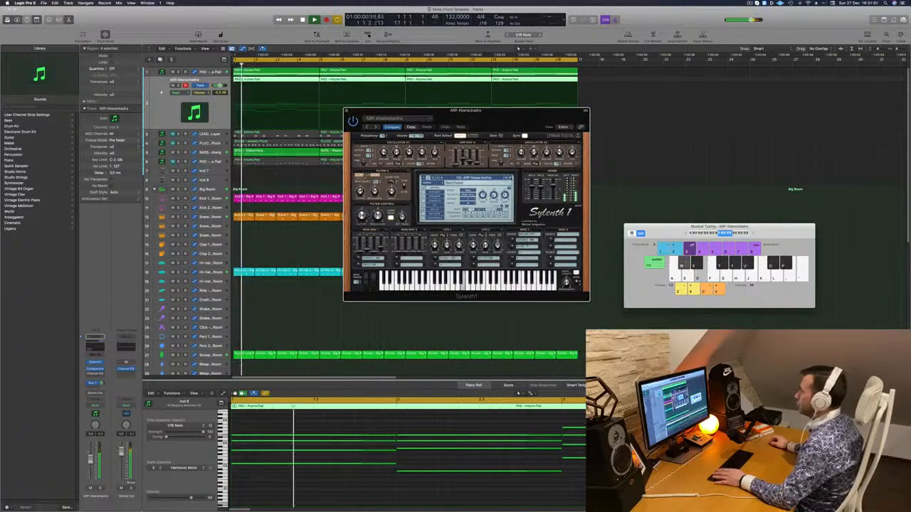
Step: Audition the Sylenth1 arp presets from Chatterbox Chitter through Mud Poppies to Raindrops against the playing beat
{"action": "key", "text": "space"}
{"action": "key", "text": "space"}
{"action": "left_click", "coordinate": [510, 178]}
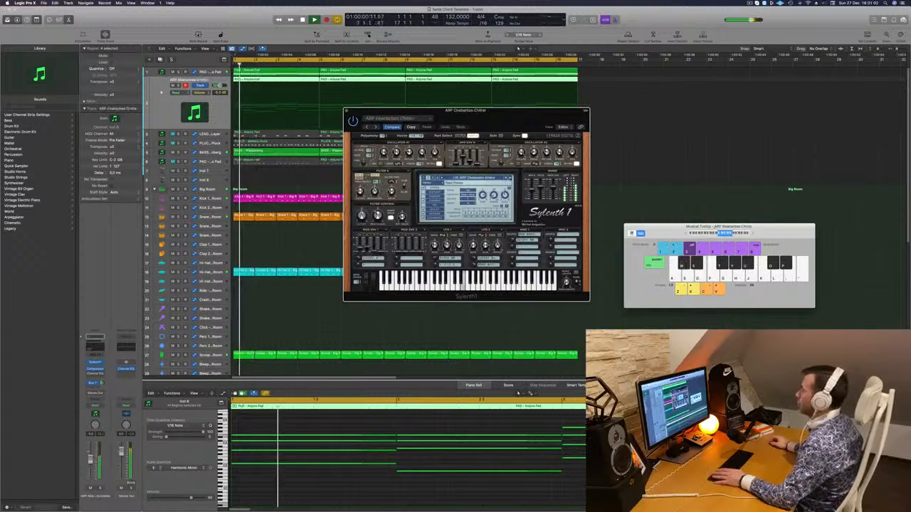
{"action": "key", "text": "space"}
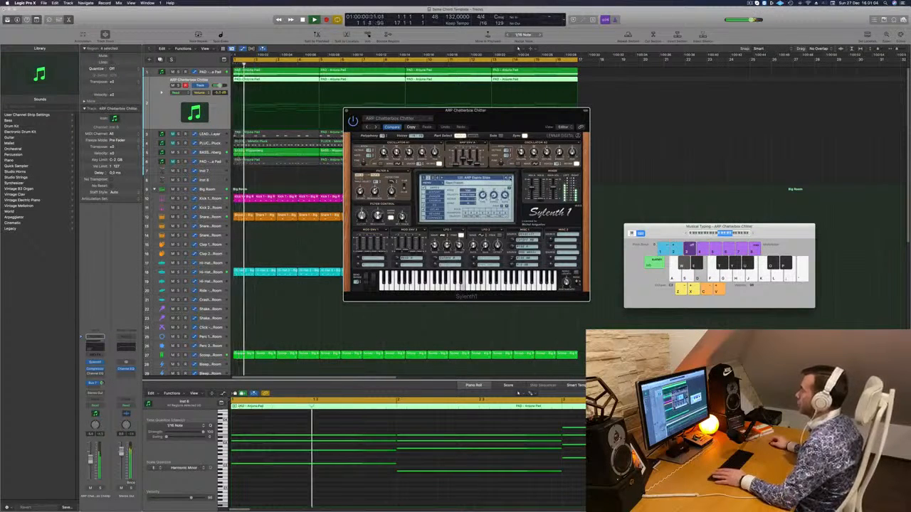
{"action": "key", "text": "space"}
{"action": "key", "text": "space"}
{"action": "left_click", "coordinate": [511, 178]}
{"action": "left_click", "coordinate": [511, 178]}
{"action": "left_click", "coordinate": [510, 178]}
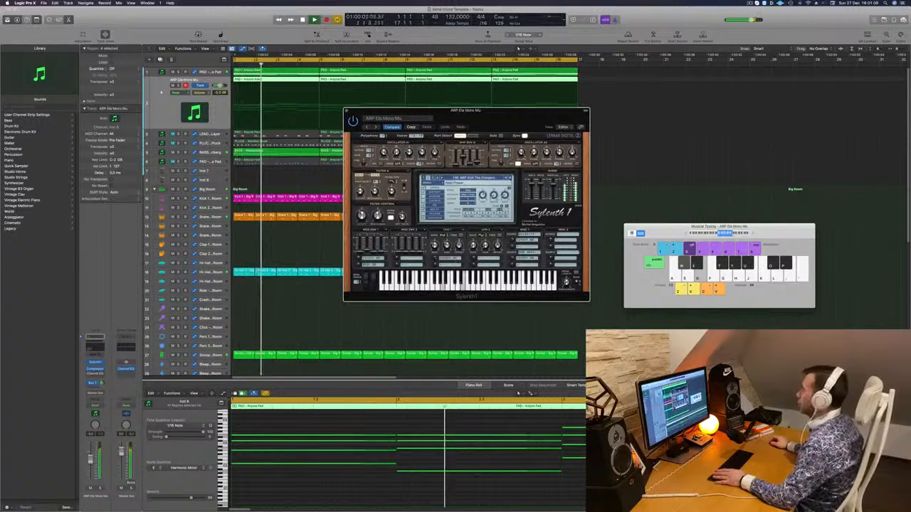
{"action": "left_click", "coordinate": [510, 178]}
{"action": "left_click", "coordinate": [511, 178]}
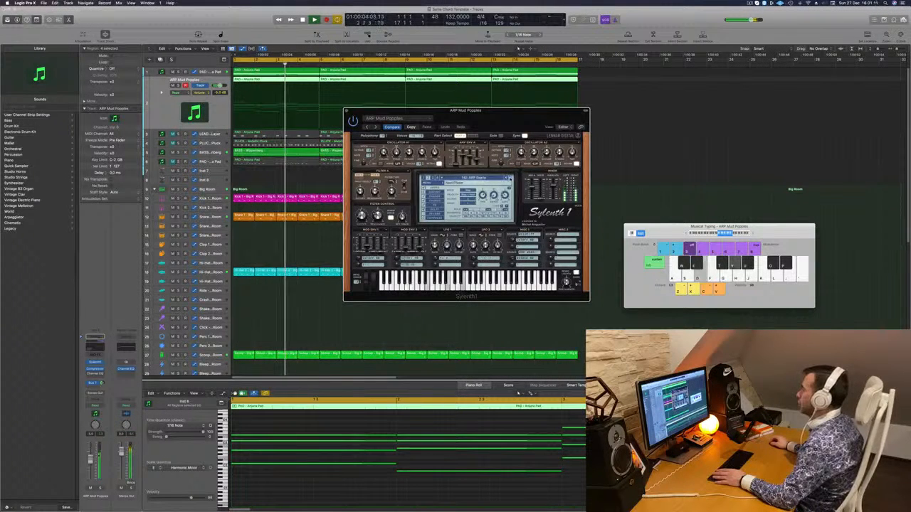
{"action": "left_click", "coordinate": [510, 178]}
{"action": "left_click", "coordinate": [510, 178]}
{"action": "left_click", "coordinate": [510, 178]}
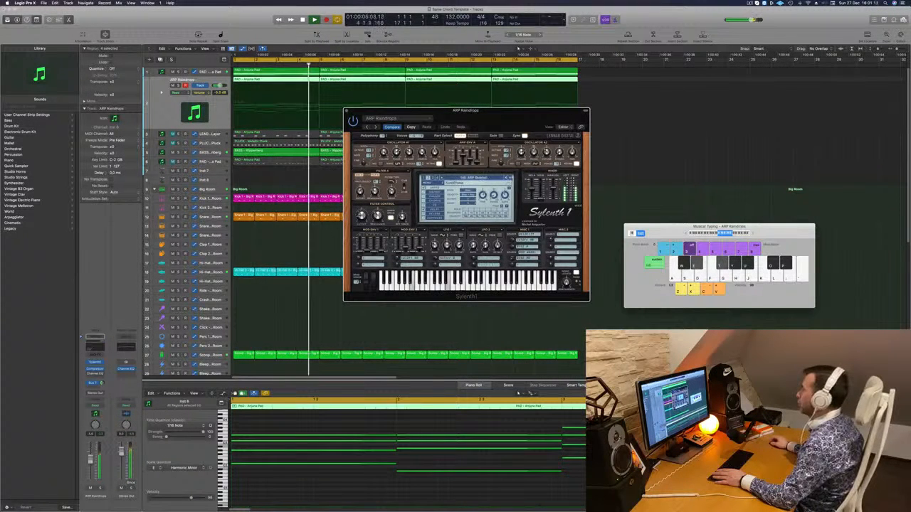
Step: Check the preset list, then audition the following arp presets through Swing Me to Visibility
{"action": "left_click", "coordinate": [470, 178]}
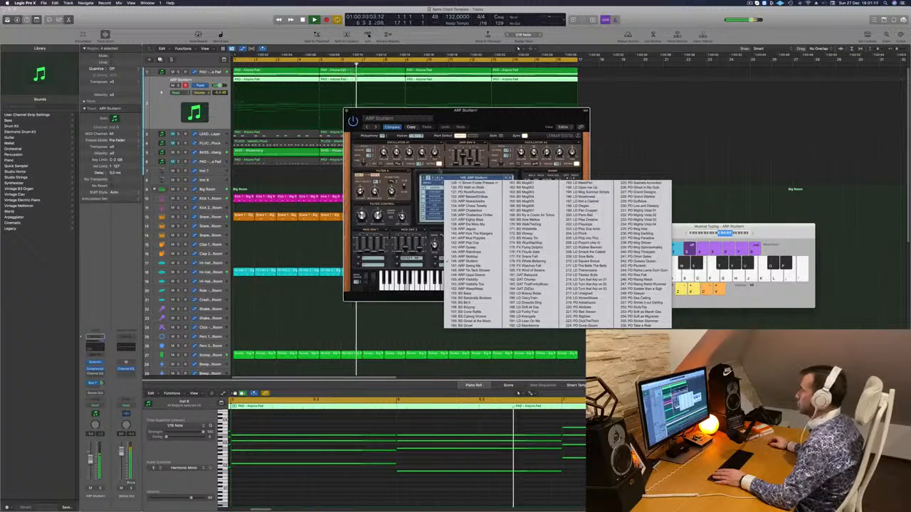
{"action": "left_click", "coordinate": [436, 172]}
{"action": "left_click", "coordinate": [511, 178]}
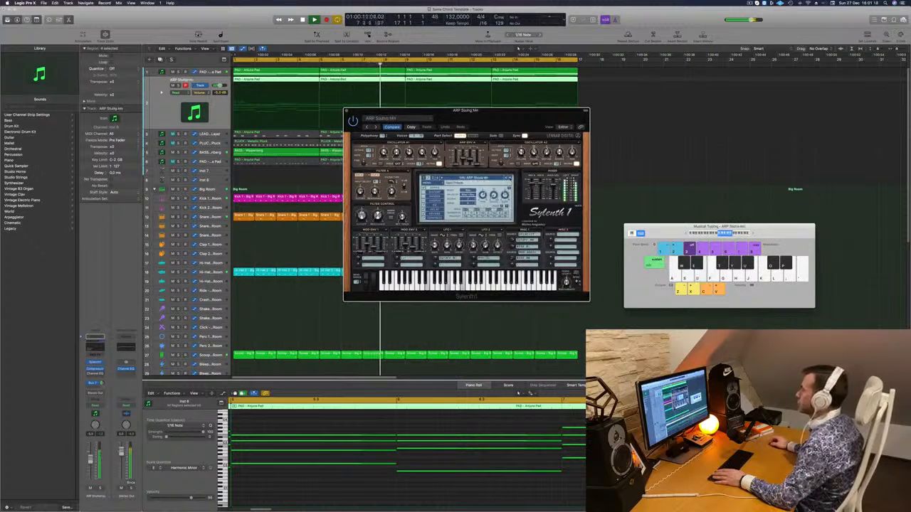
{"action": "left_click", "coordinate": [511, 178]}
{"action": "left_click", "coordinate": [511, 178]}
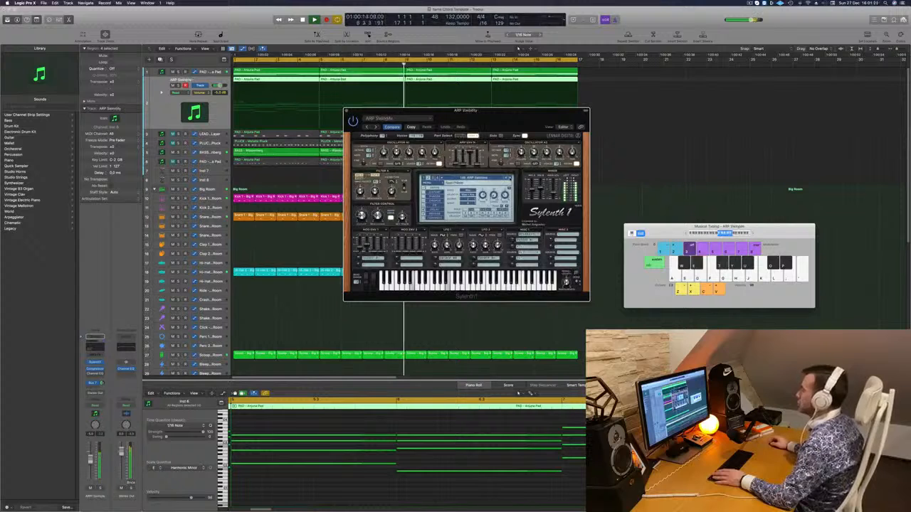
{"action": "left_click", "coordinate": [510, 178]}
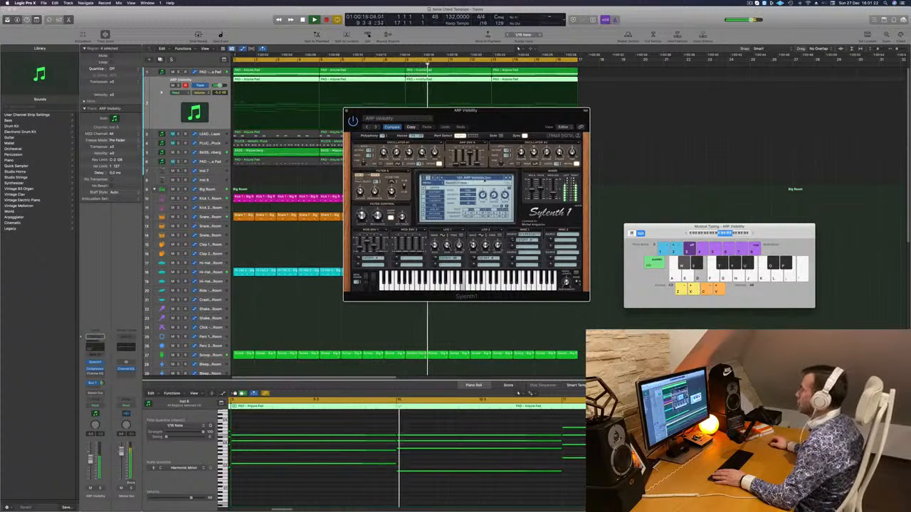
Step: Switch Sylenth1 to its third preset section and audition the arps from Artful Moment through No Tiggity and Steady Rise to TV Drama 02
{"action": "left_click", "coordinate": [433, 178]}
{"action": "left_click", "coordinate": [456, 179]}
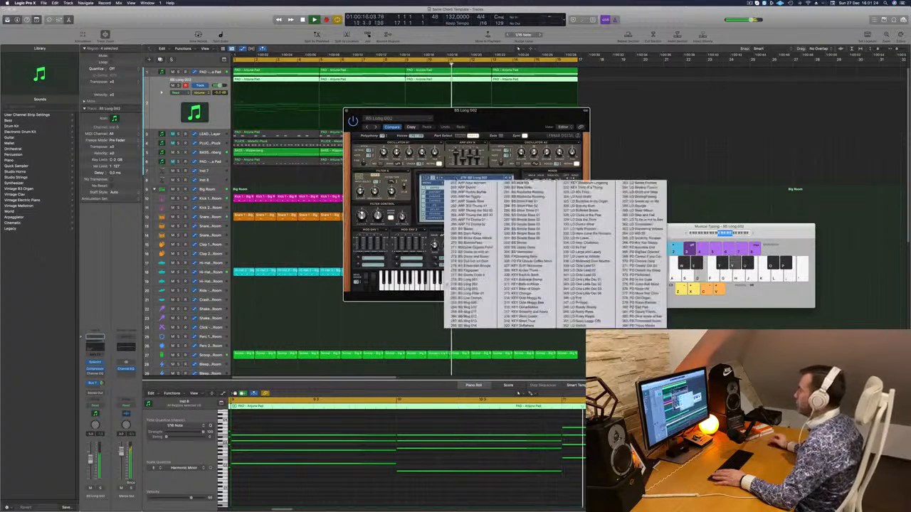
{"action": "left_click", "coordinate": [469, 183]}
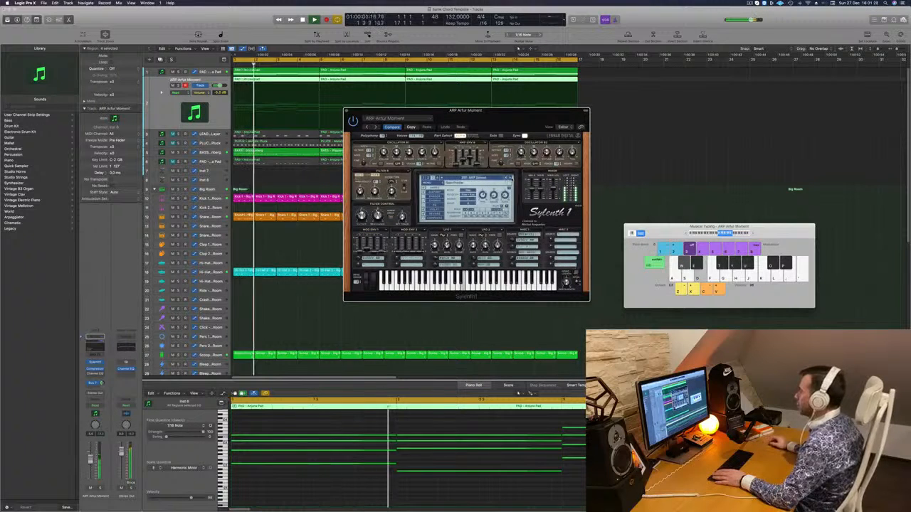
{"action": "left_click", "coordinate": [511, 178]}
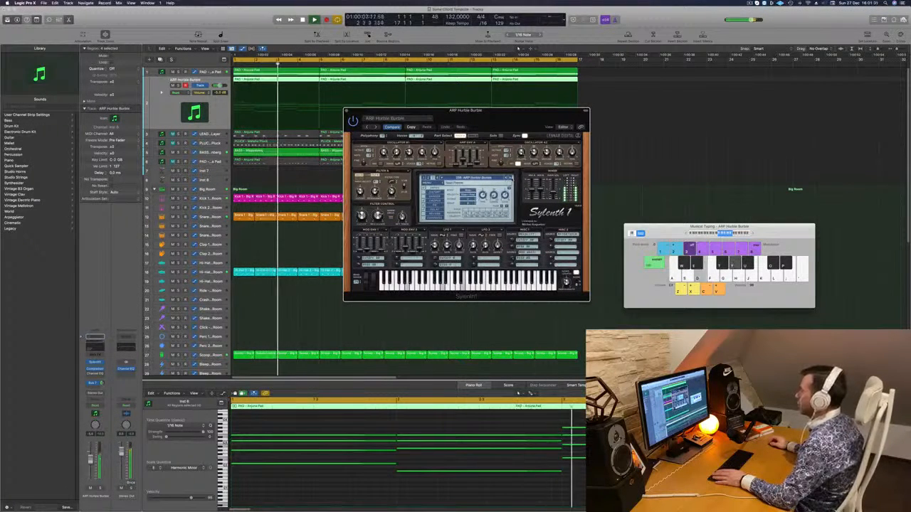
{"action": "left_click", "coordinate": [510, 178]}
{"action": "key", "text": "Return"}
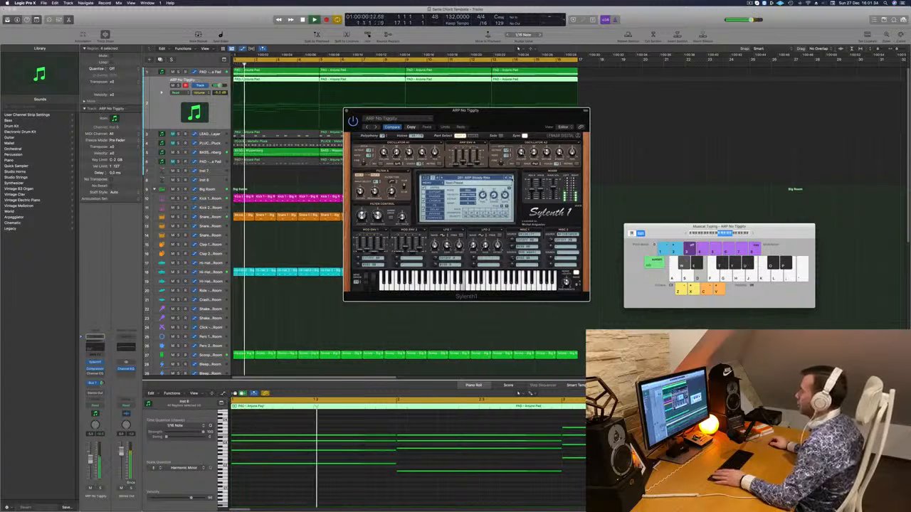
{"action": "left_click", "coordinate": [510, 178]}
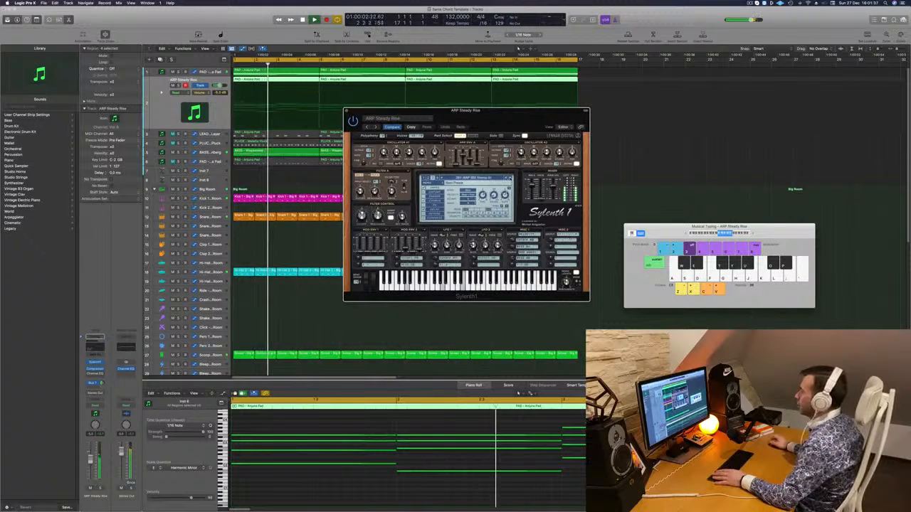
{"action": "left_click", "coordinate": [511, 178]}
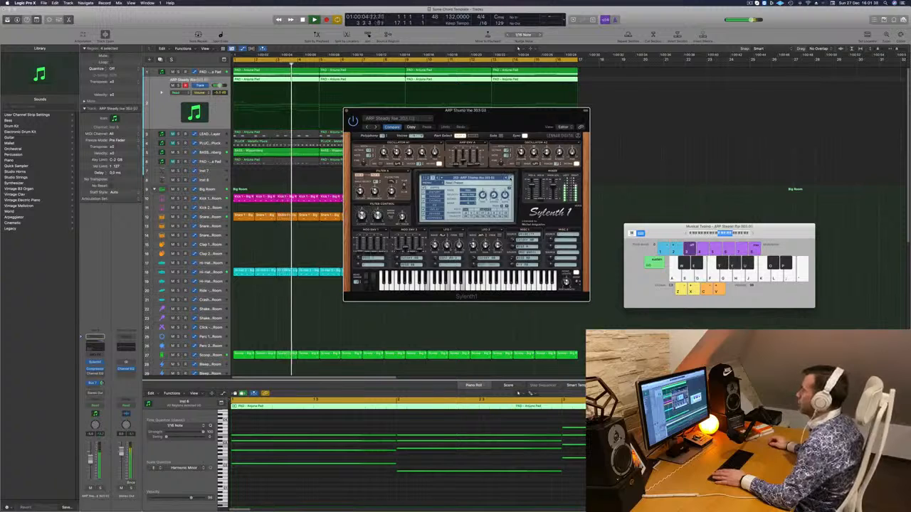
{"action": "key", "text": "e"}
{"action": "left_click", "coordinate": [510, 178]}
Step: Switch Sylenth1 to its fourth preset section and load ARP Double Bass
{"action": "left_click", "coordinate": [456, 178]}
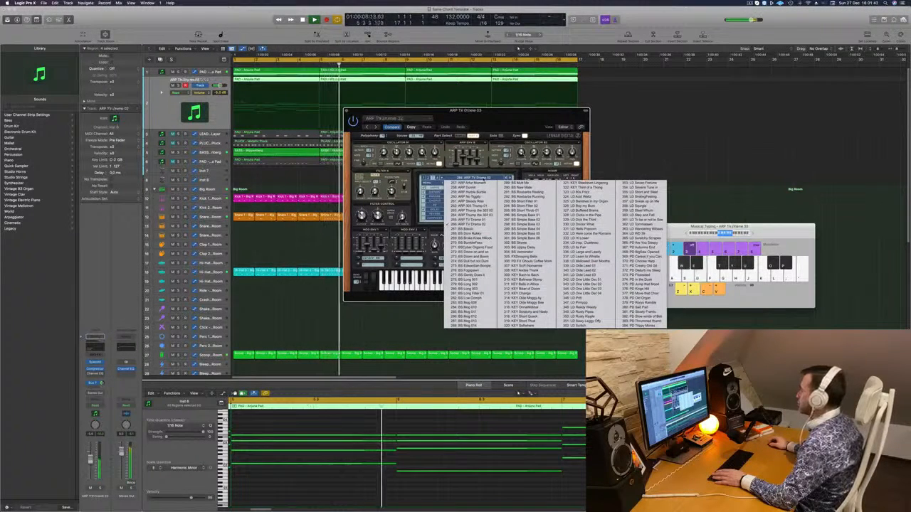
{"action": "left_click", "coordinate": [438, 178]}
{"action": "left_click", "coordinate": [455, 178]}
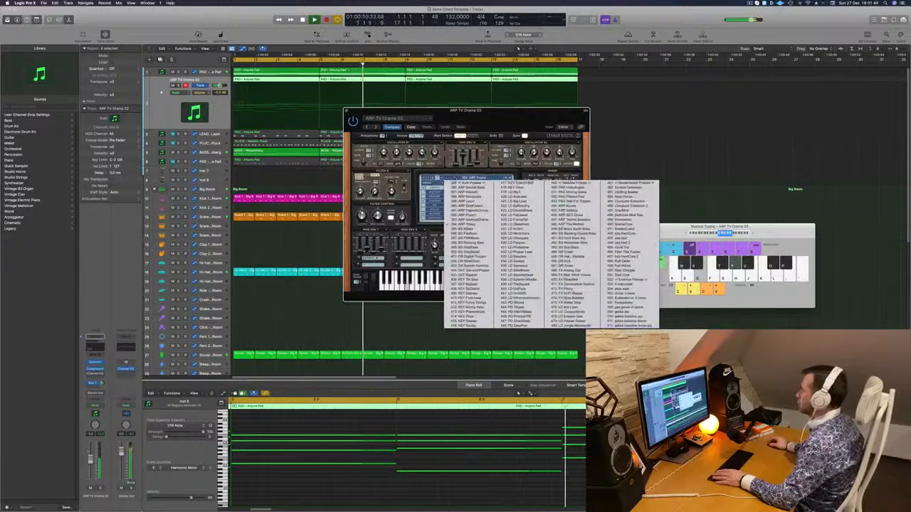
{"action": "left_click", "coordinate": [470, 186]}
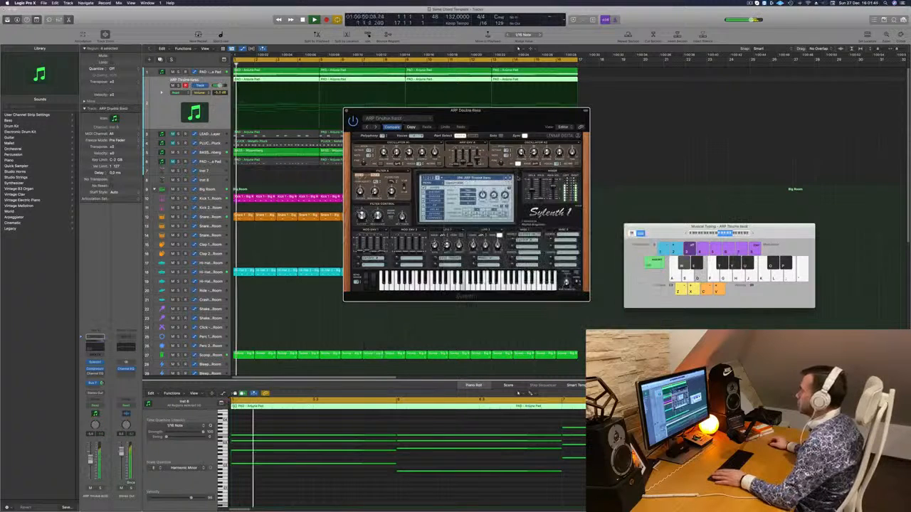
Step: Step through the following arp presets to ARP OnePattern, play it from the start and move the plug-in window clear of the tracks
{"action": "key", "text": "space"}
{"action": "left_click", "coordinate": [510, 179]}
{"action": "key", "text": "space"}
{"action": "key", "text": "space"}
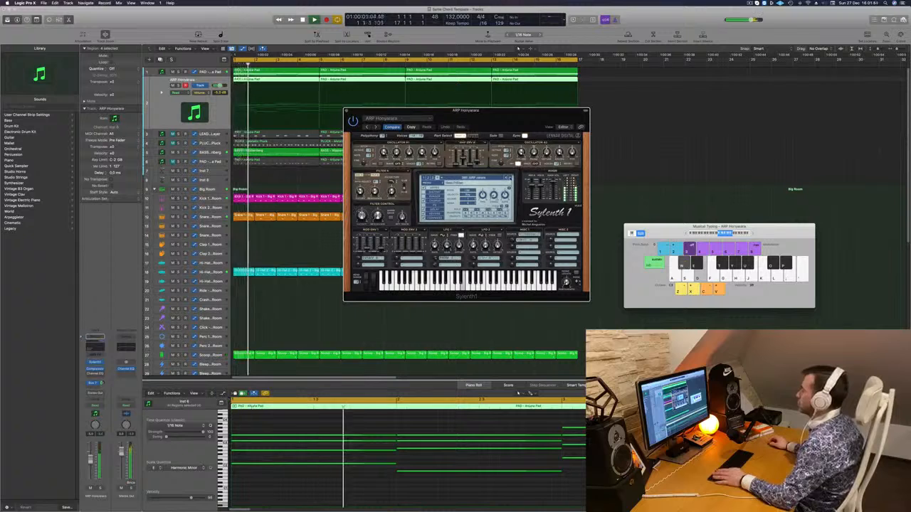
{"action": "left_click", "coordinate": [510, 179]}
{"action": "key", "text": "space"}
{"action": "key", "text": "space"}
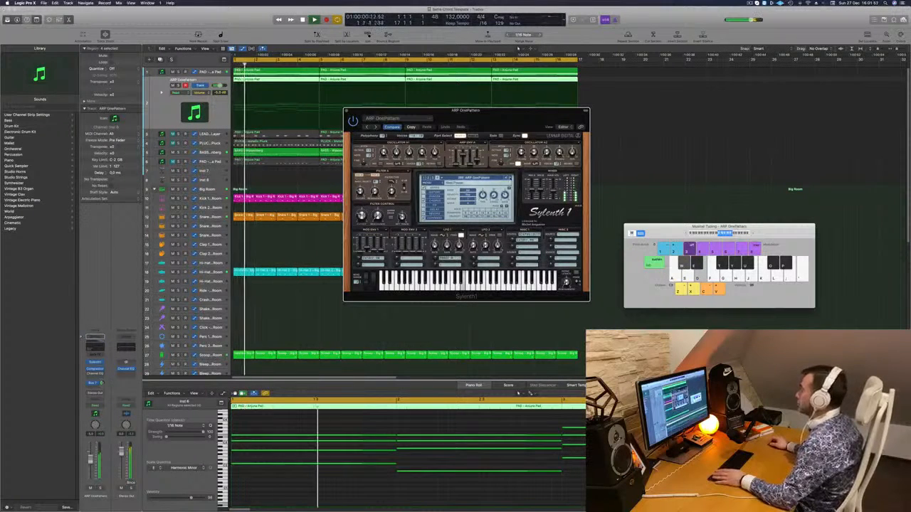
{"action": "left_click_drag", "start_coordinate": [479, 128], "coordinate": [536, 182]}
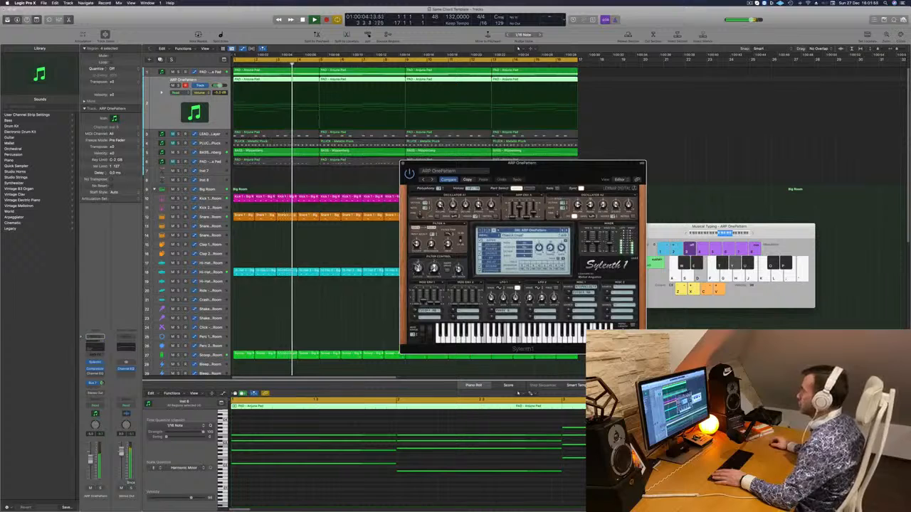
{"action": "key", "text": "Return"}
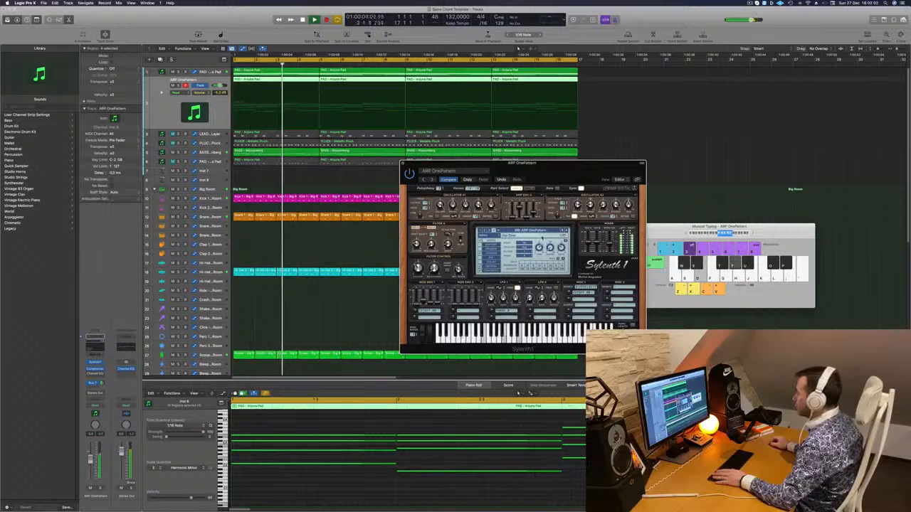
{"action": "key", "text": "Return"}
{"action": "left_click_drag", "start_coordinate": [555, 171], "coordinate": [551, 151]}
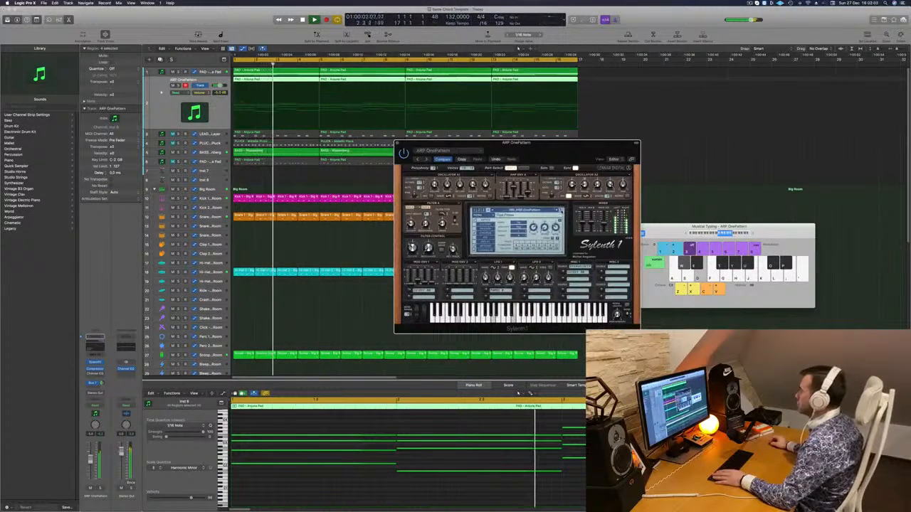
Step: Audition the arp presets after OnePattern, including PapasosChorus and Triseq, with the beat playing
{"action": "key", "text": "d"}
{"action": "left_click", "coordinate": [562, 212]}
{"action": "left_click", "coordinate": [561, 211]}
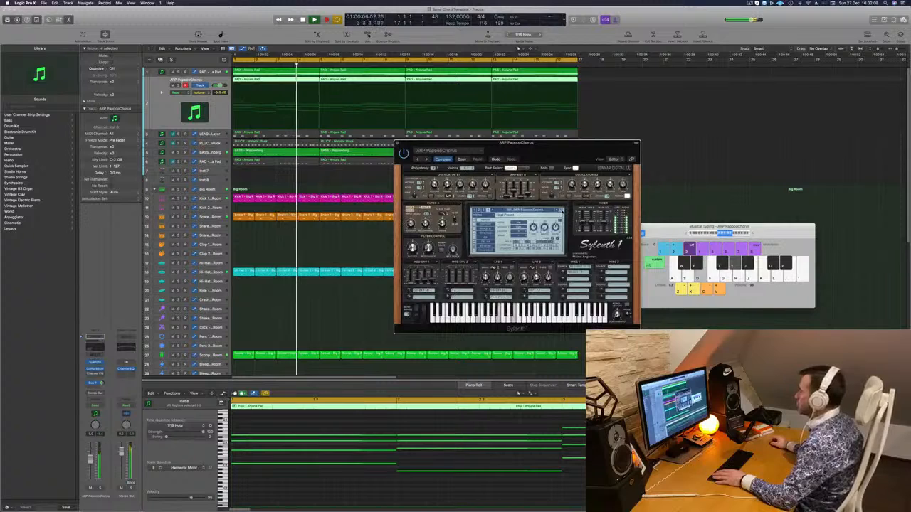
{"action": "left_click", "coordinate": [562, 211]}
{"action": "left_click", "coordinate": [561, 212]}
{"action": "key", "text": "d"}
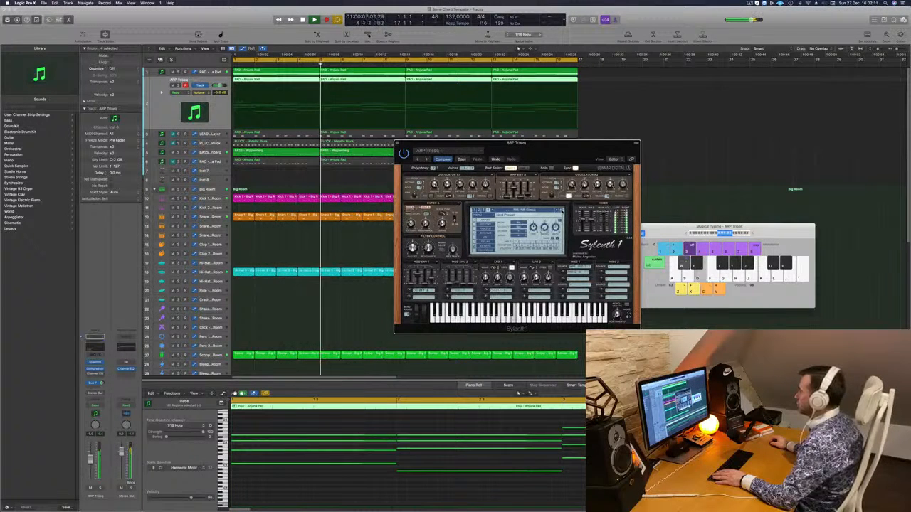
Step: Return to the ARP OnePattern preset, replay it from the start and close the Sylenth1 window
{"action": "key", "text": "Return"}
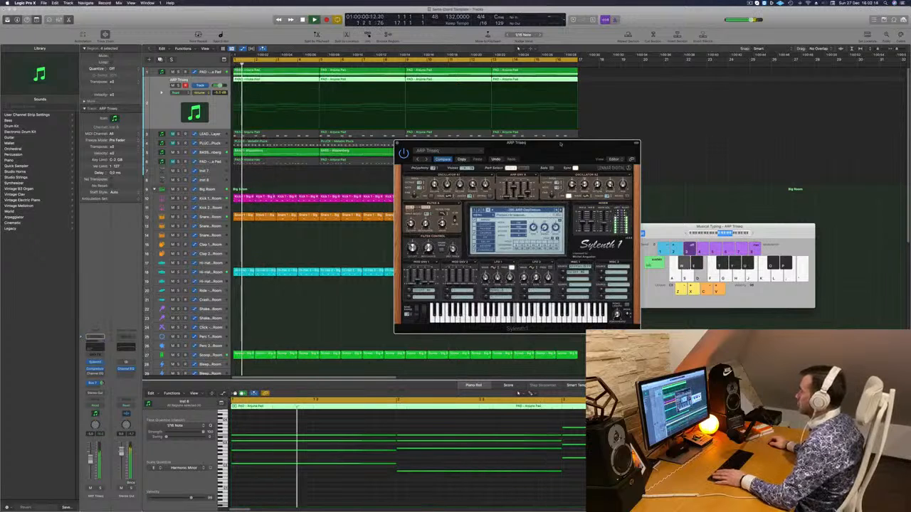
{"action": "left_click_drag", "start_coordinate": [561, 145], "coordinate": [587, 102]}
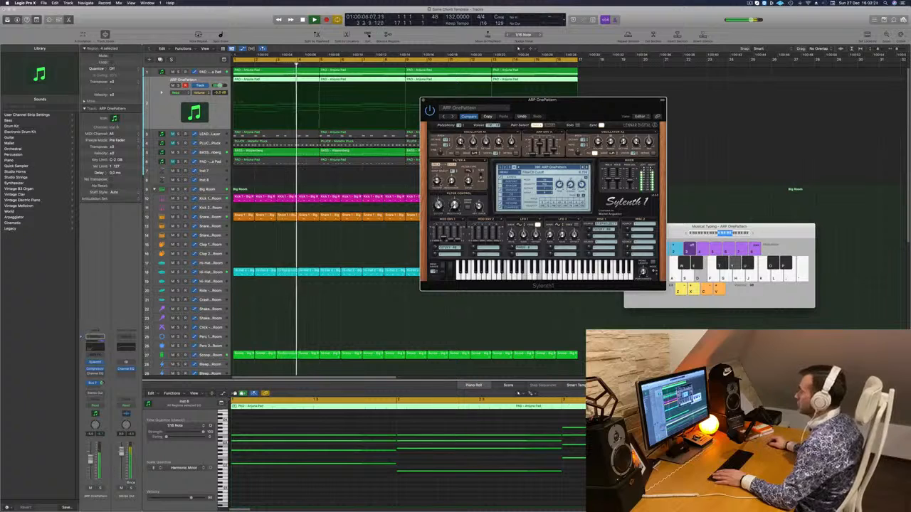
{"action": "key", "text": "Return"}
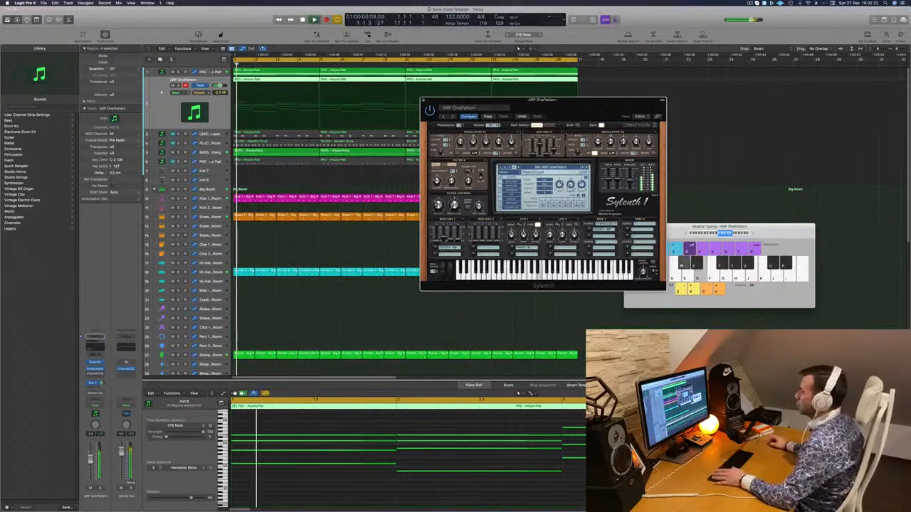
{"action": "left_click", "coordinate": [424, 101]}
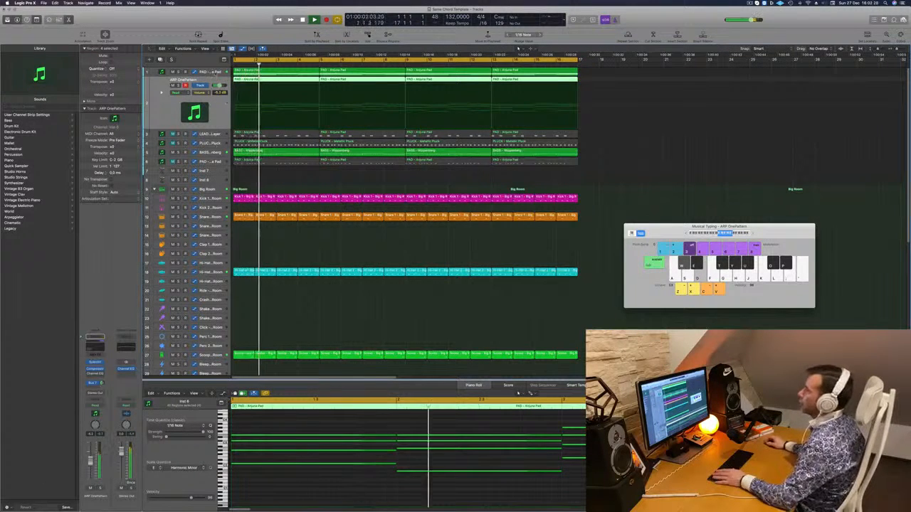
Step: Automate the Anjuna Pad track's Sylenth1 filter cutoff with a ramp rising over the first four bars and dropping at bar 5
{"action": "key", "text": "Up"}
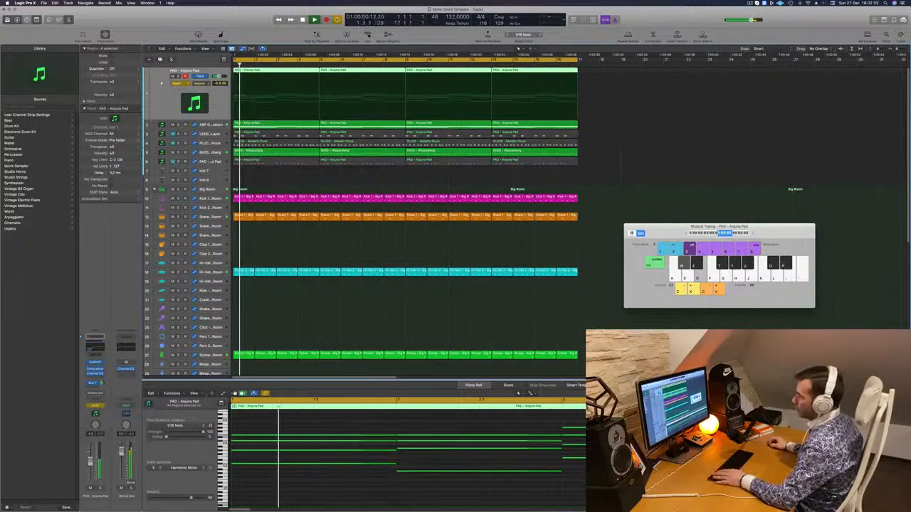
{"action": "left_click", "coordinate": [97, 363]}
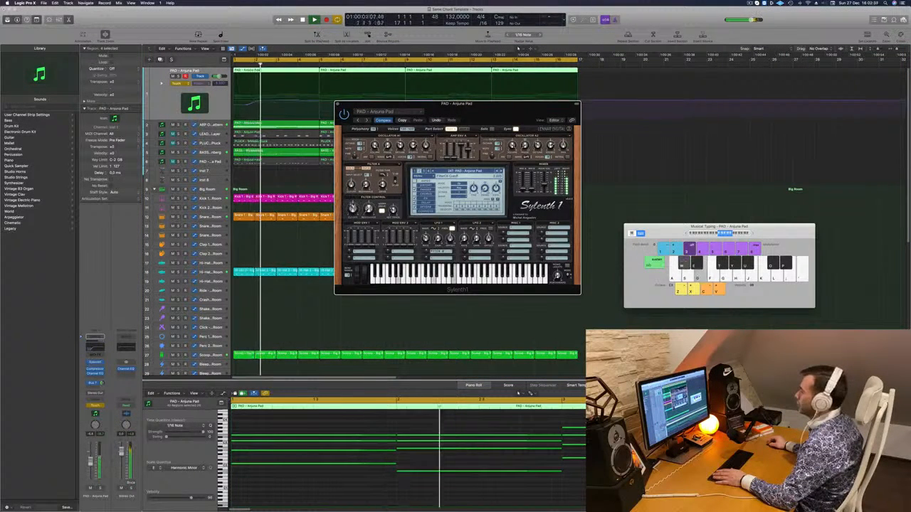
{"action": "left_click", "coordinate": [337, 105]}
{"action": "left_click", "coordinate": [311, 107]}
{"action": "left_click_drag", "start_coordinate": [311, 108], "coordinate": [239, 106]}
{"action": "left_click_drag", "start_coordinate": [319, 107], "coordinate": [322, 90]}
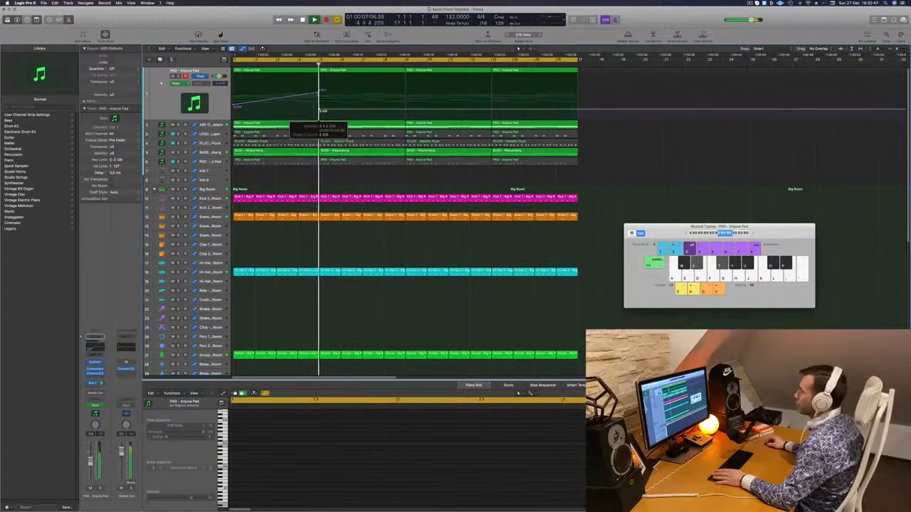
{"action": "left_click_drag", "start_coordinate": [321, 102], "coordinate": [321, 111]}
{"action": "key", "text": "Return"}
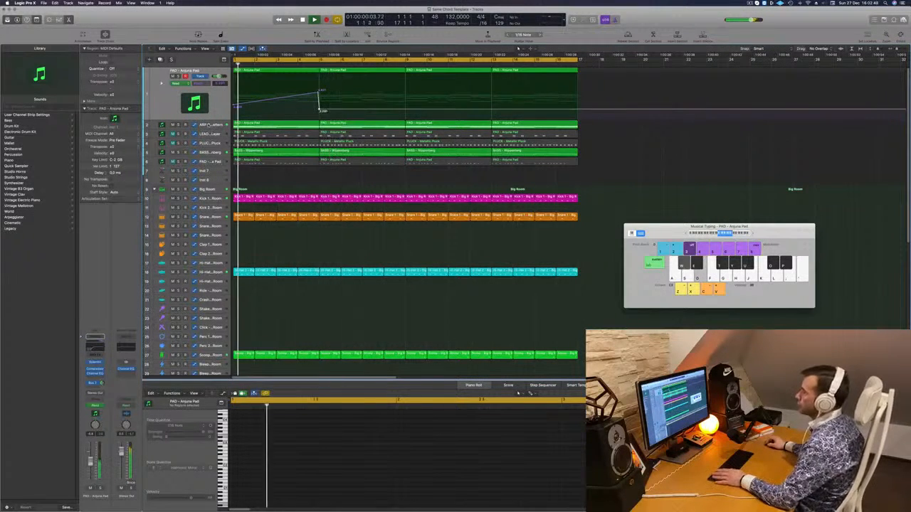
Step: On the ARP OnePattern track's Channel EQ, enable a 115 Hz low cut, set the 250 Hz band to 93.5 Hz at +1.0 dB, and replay
{"action": "key", "text": "Down"}
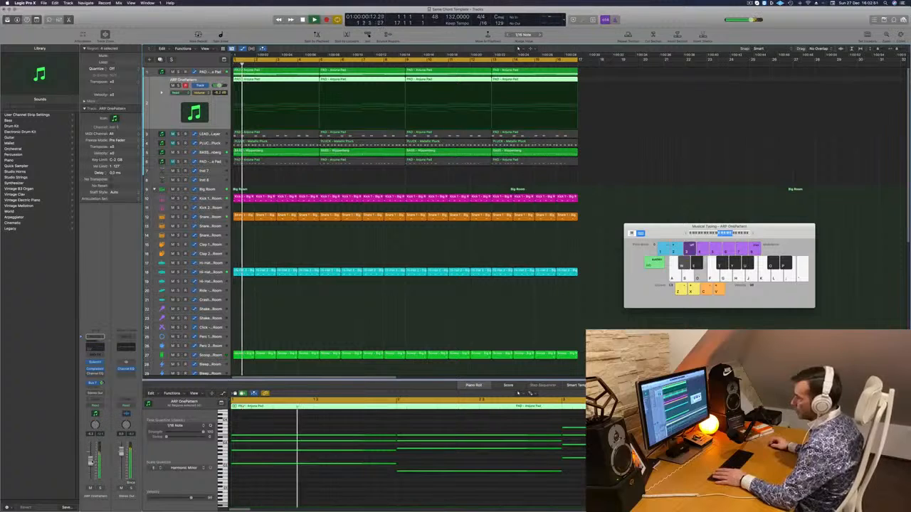
{"action": "left_click", "coordinate": [95, 374]}
{"action": "key", "text": "Return"}
{"action": "left_click", "coordinate": [221, 188]}
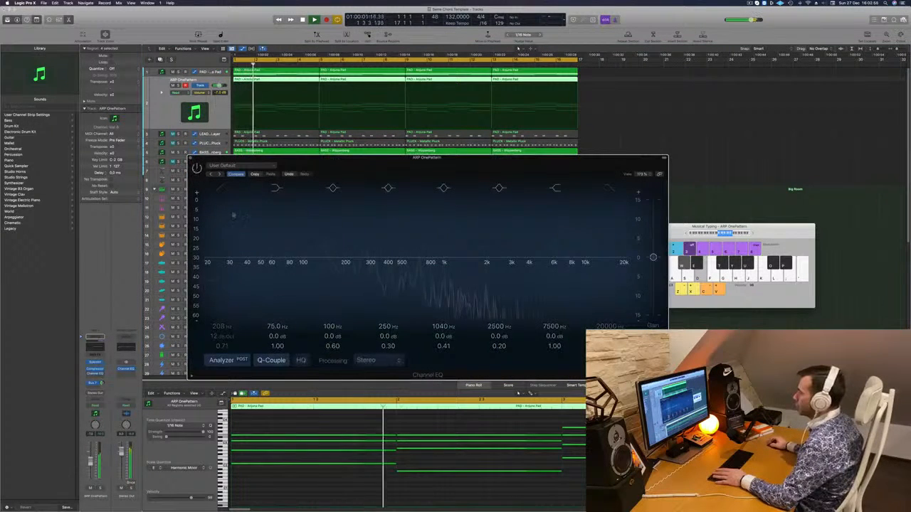
{"action": "left_click_drag", "start_coordinate": [360, 258], "coordinate": [313, 266]}
{"action": "left_click", "coordinate": [340, 271]}
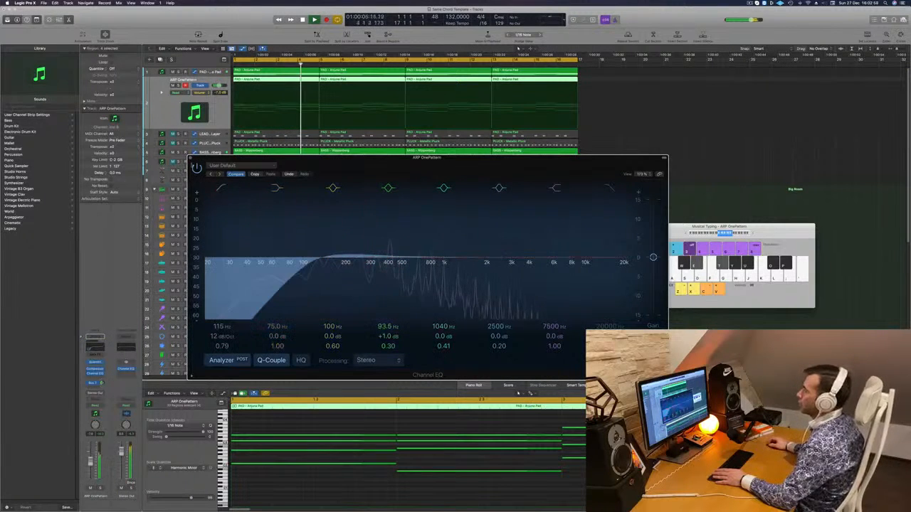
{"action": "left_click", "coordinate": [190, 158]}
{"action": "key", "text": "Return"}
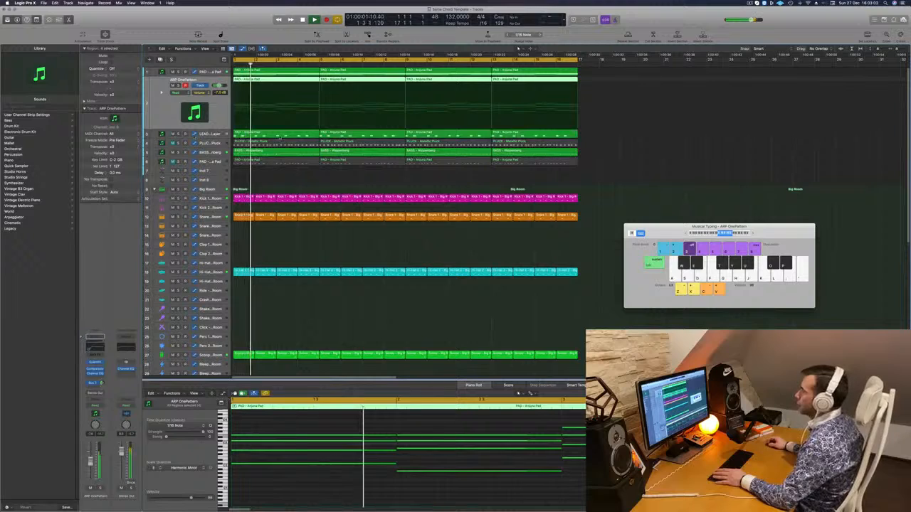
Step: Repeat all regions of the 16-bar beat three more times and extend the cycle range across the whole lengthened arrangement
{"action": "left_click", "coordinate": [280, 137]}
{"action": "key", "text": "Return"}
{"action": "key", "text": "super+a"}
{"action": "key", "text": "super+r"}
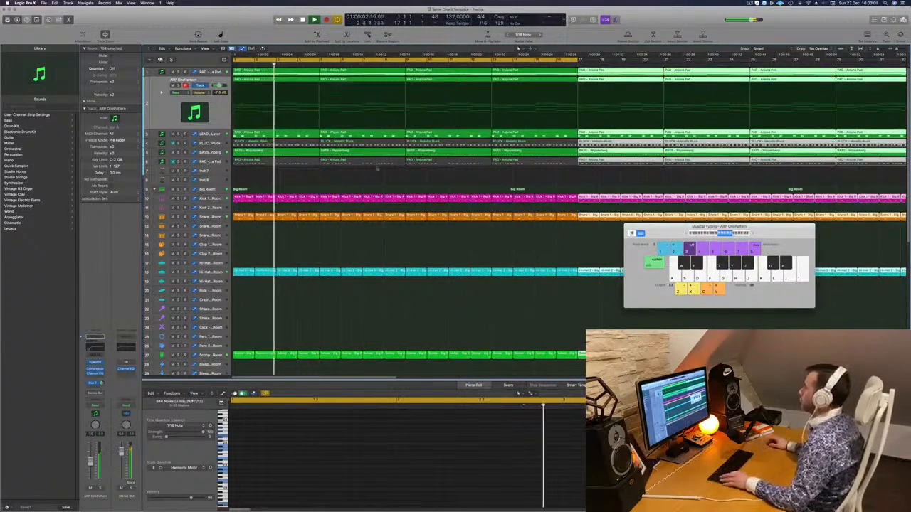
{"action": "key", "text": "super+Left"}
{"action": "key", "text": "super+Left"}
{"action": "key", "text": "super+Left"}
{"action": "key", "text": "super+Left"}
{"action": "key", "text": "super+Left"}
{"action": "key", "text": "super+Left"}
{"action": "key", "text": "space"}
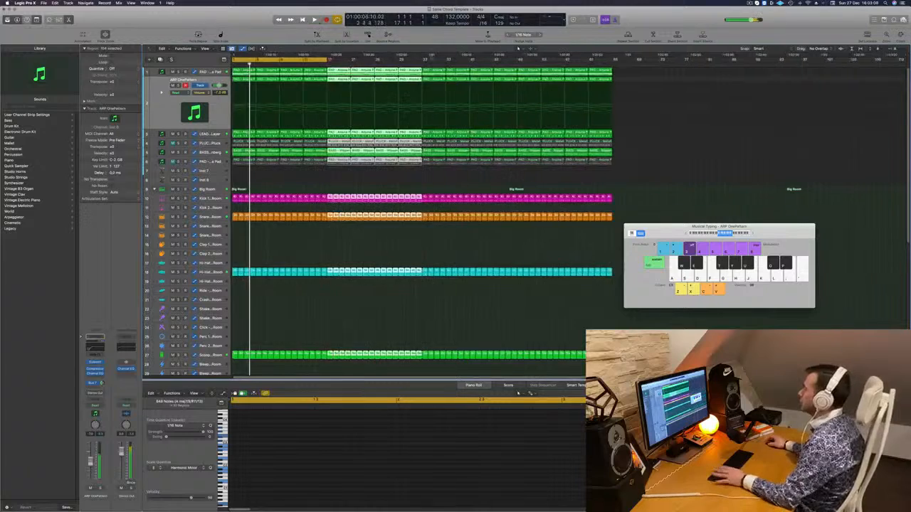
{"action": "left_click_drag", "start_coordinate": [518, 48], "coordinate": [612, 76]}
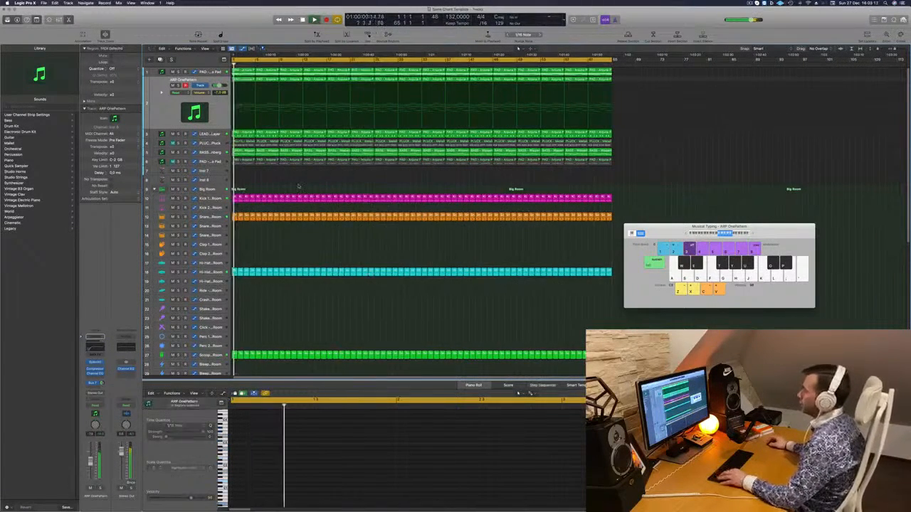
Step: Delete the first two LEAD Layer regions so the lead enters at bar 9
{"action": "key", "text": "super+Right"}
{"action": "key", "text": "super+Right"}
{"action": "key", "text": "super+Right"}
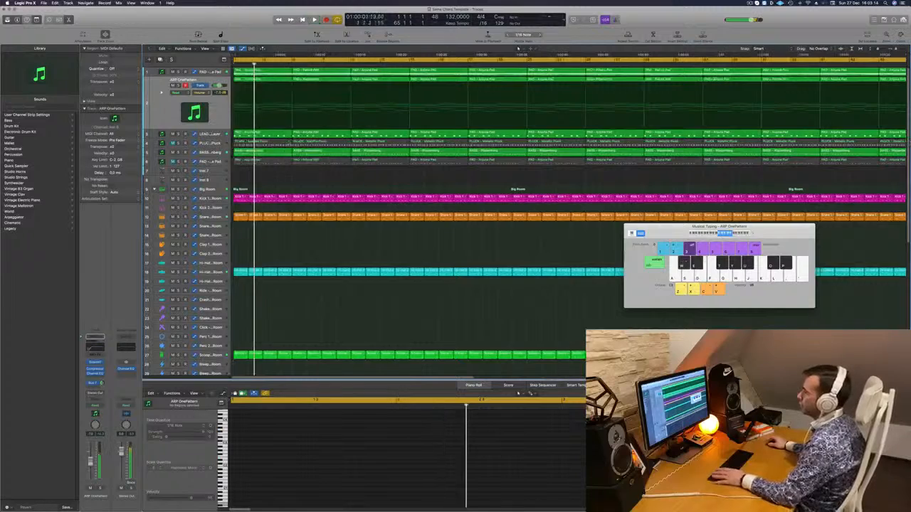
{"action": "left_click", "coordinate": [269, 137]}
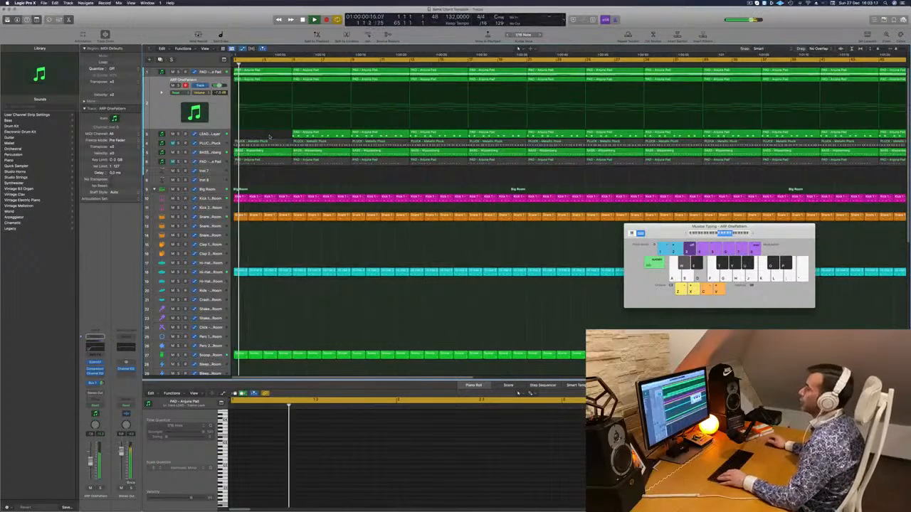
{"action": "key", "text": "super+Left"}
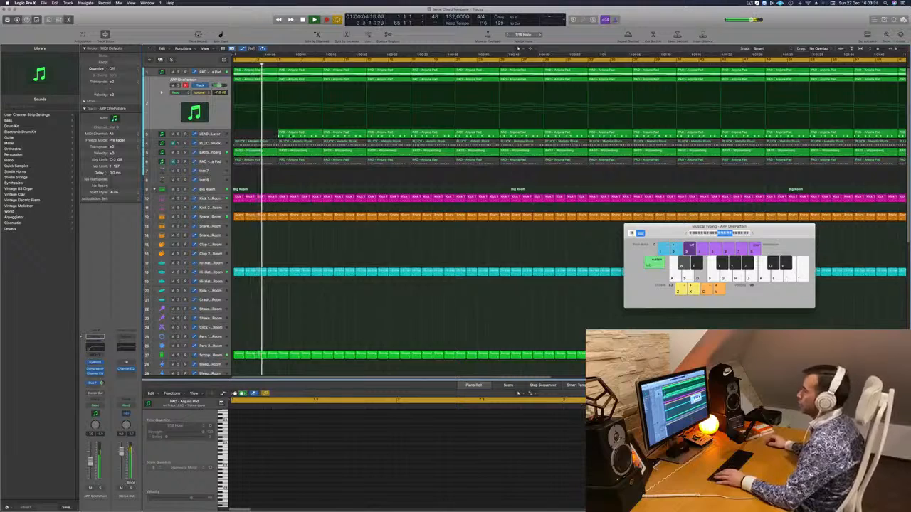
{"action": "left_click", "coordinate": [290, 135]}
{"action": "key", "text": "Delete"}
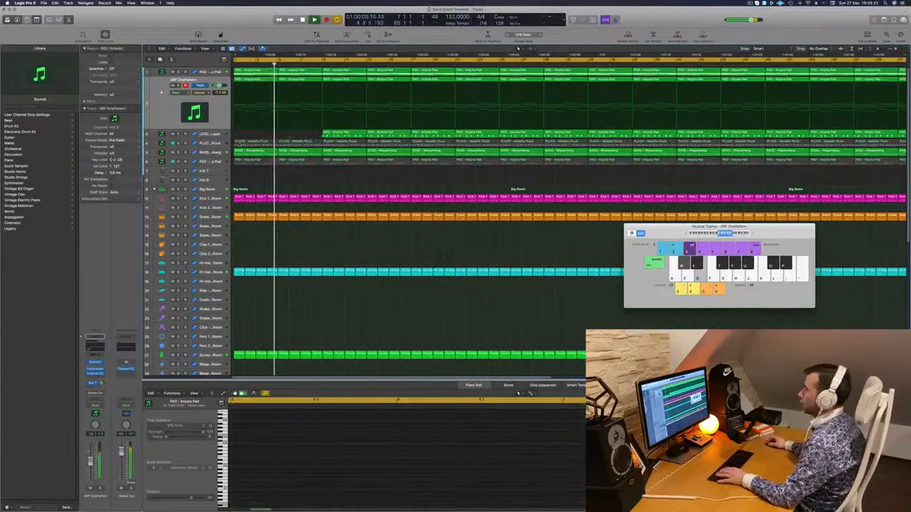
Step: Unmute the PLUCK Metallic Pluck track and delete its first region so the pluck enters at bar 5
{"action": "left_click", "coordinate": [173, 143]}
{"action": "left_click", "coordinate": [238, 143]}
{"action": "key", "text": "Delete"}
{"action": "key", "text": "space"}
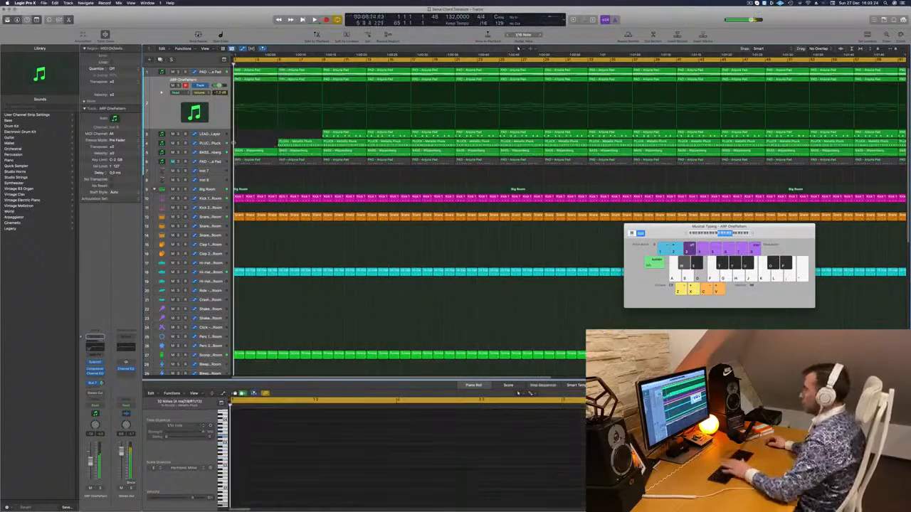
Step: Automate the BASS Wippenberg track's Sylenth1 filter cutoff with a ramp rising over the first four bars and dropping at bar 5
{"action": "left_click", "coordinate": [206, 152]}
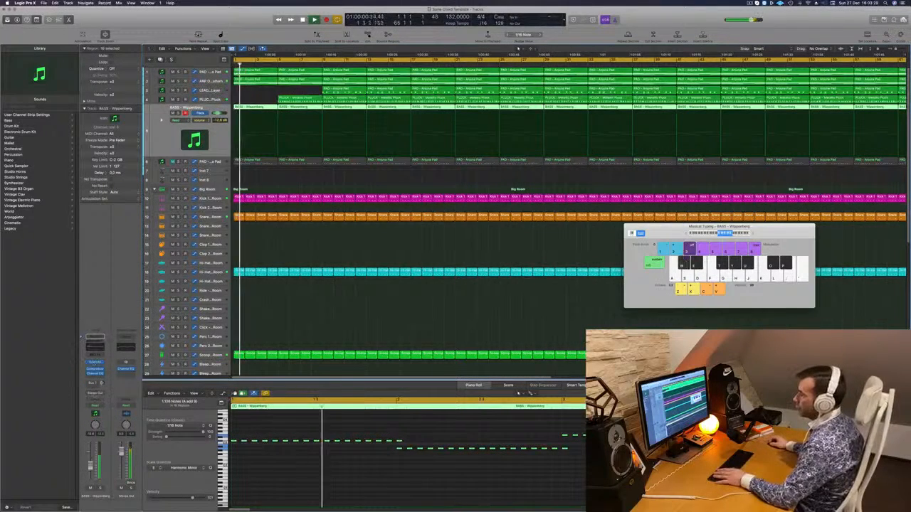
{"action": "key", "text": "space"}
{"action": "left_click", "coordinate": [94, 406]}
{"action": "left_click", "coordinate": [95, 412]}
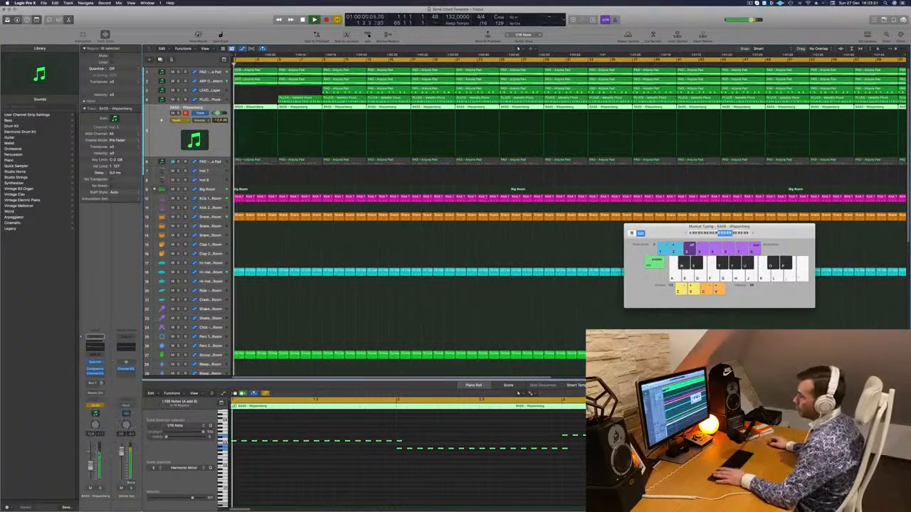
{"action": "left_click", "coordinate": [94, 363]}
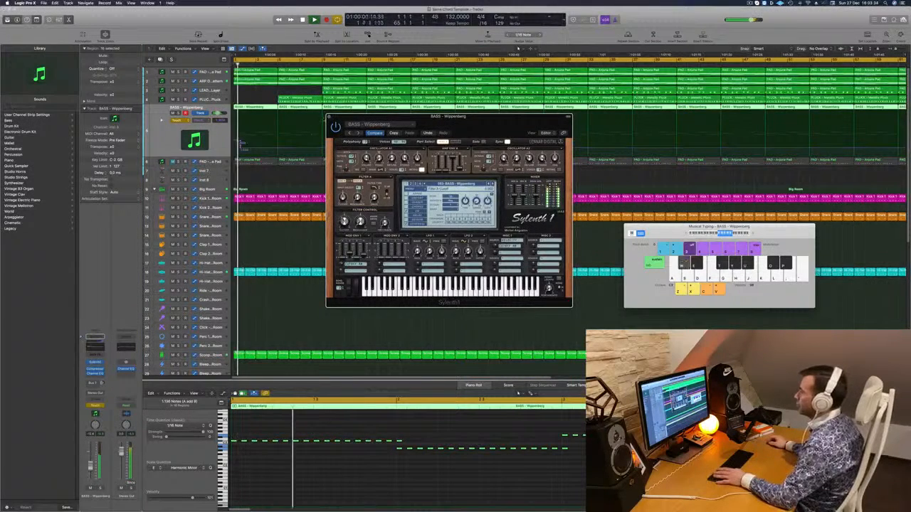
{"action": "key", "text": "super+w"}
{"action": "left_click_drag", "start_coordinate": [270, 149], "coordinate": [234, 147]}
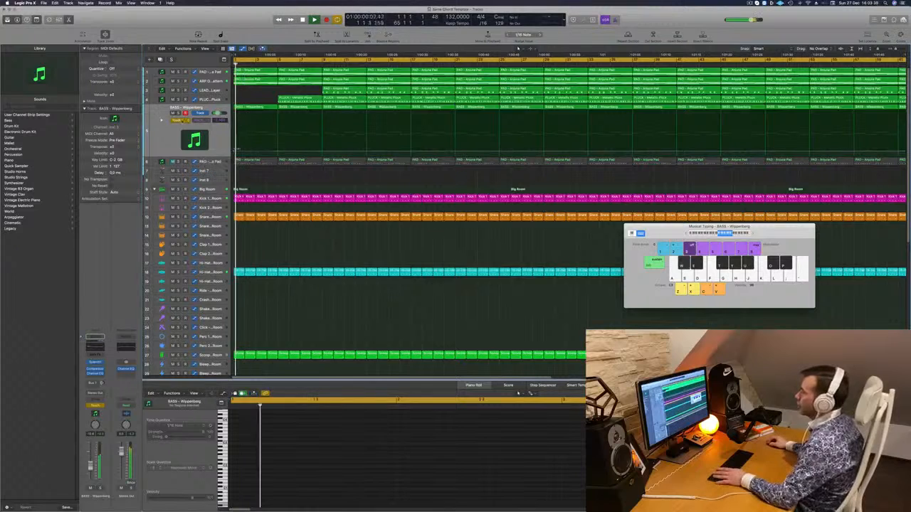
{"action": "left_click", "coordinate": [176, 121]}
{"action": "left_click", "coordinate": [180, 119]}
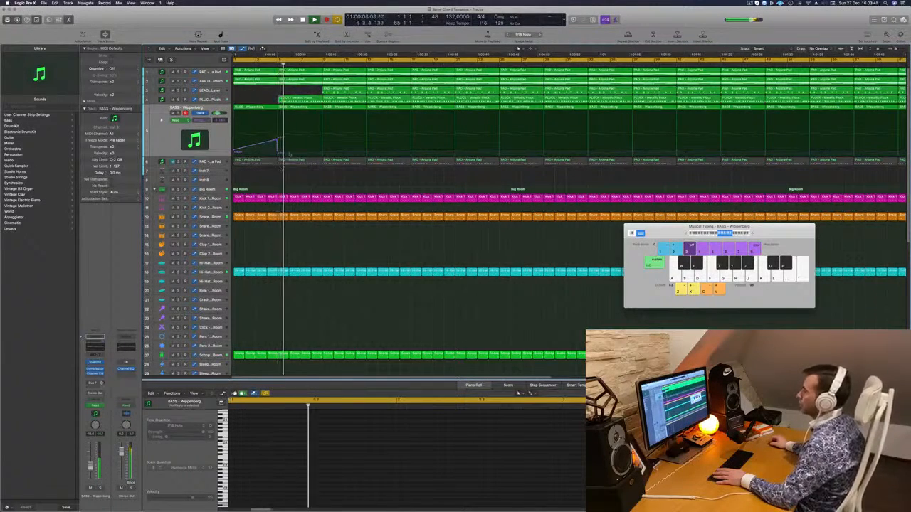
Step: Check the Metallic Pluck's Sylenth1 settings, replay the arrangement from the start, and close the synth and Musical Typing windows
{"action": "key", "text": "Up"}
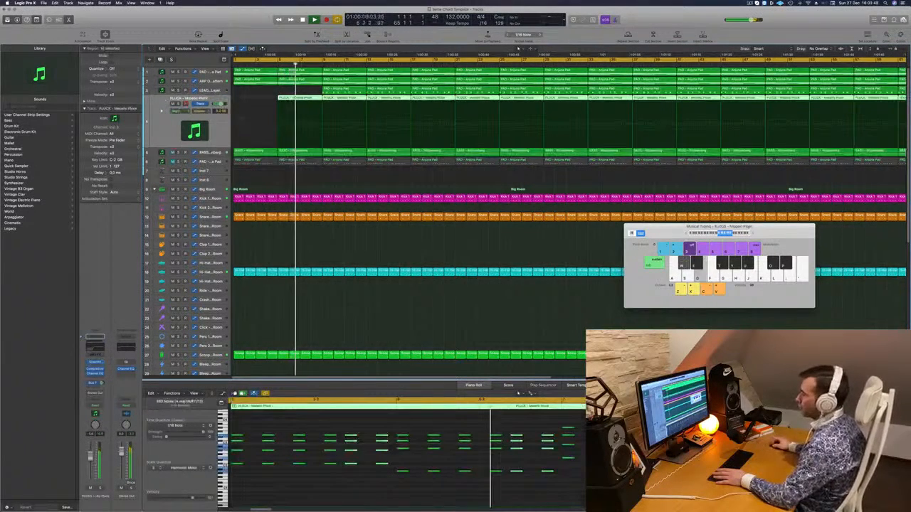
{"action": "left_click", "coordinate": [96, 363]}
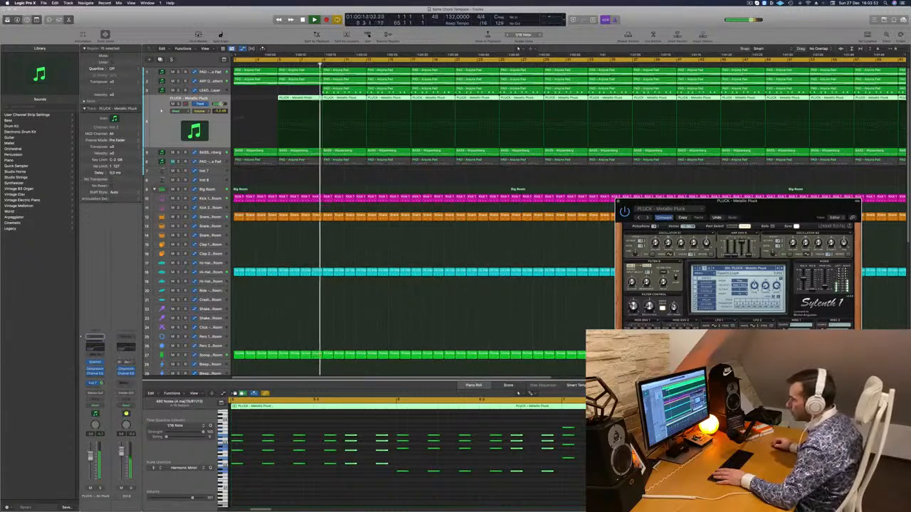
{"action": "key", "text": "Return"}
{"action": "left_click", "coordinate": [618, 202]}
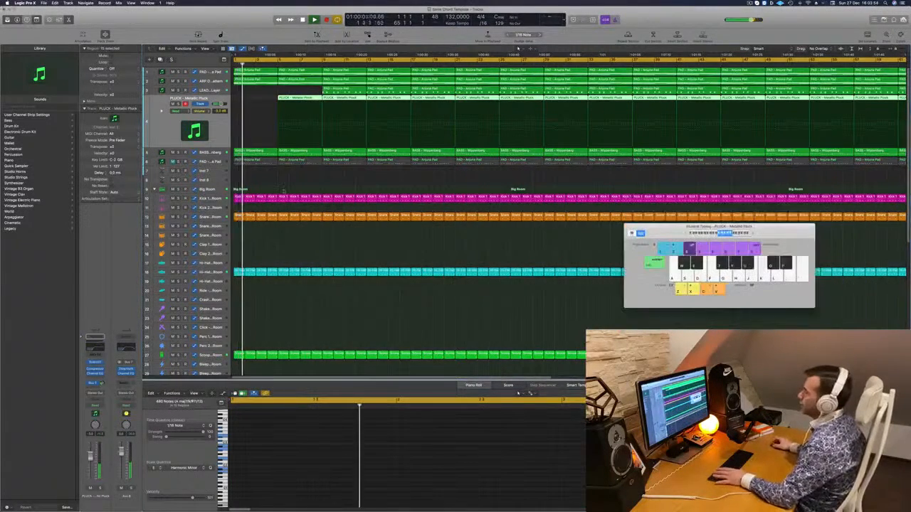
{"action": "left_click_drag", "start_coordinate": [666, 233], "coordinate": [450, 235]}
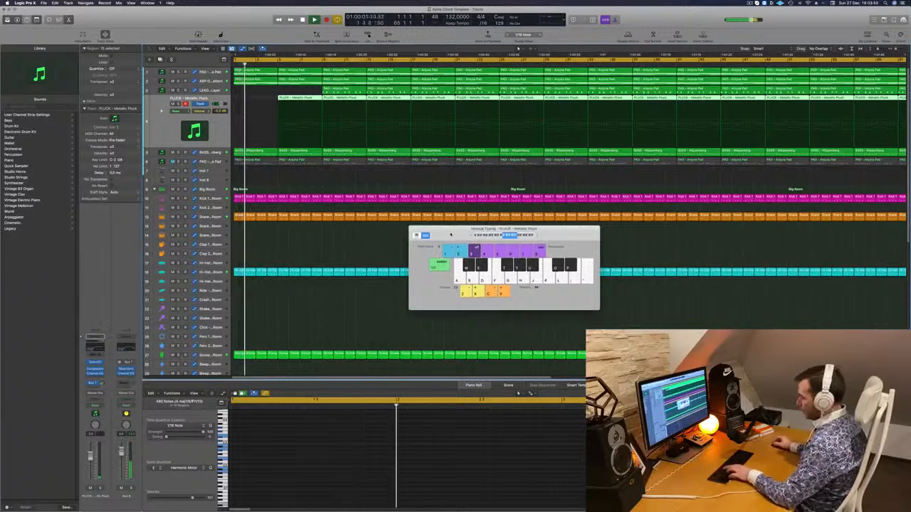
{"action": "key", "text": "super+k"}
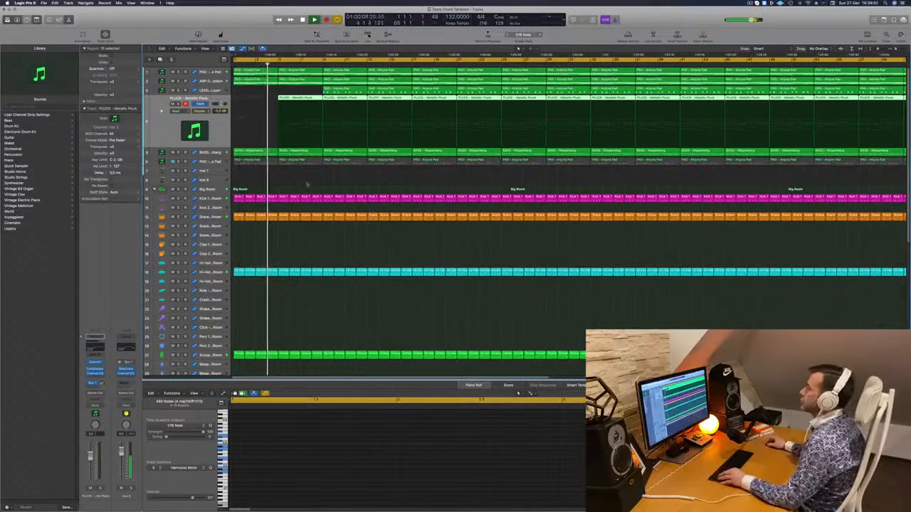
Step: Copy the hi-hat region before the pluck's entry bars' second bar to the Crash Roland TR-909 track and delete all its notes except the first
{"action": "key", "text": "super+Right"}
{"action": "key", "text": "super+Up"}
{"action": "key", "text": "super+Up"}
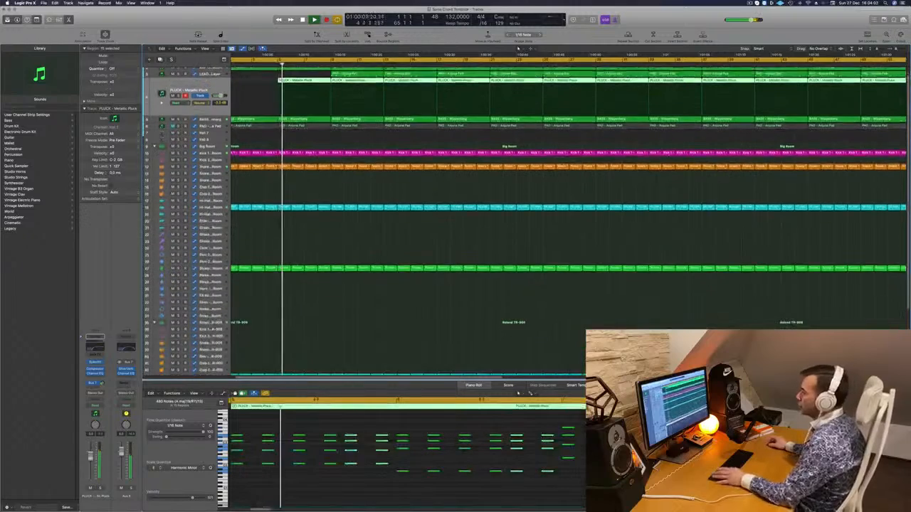
{"action": "scroll", "coordinate": [297, 257], "scroll_direction": "down", "scroll_amount": 5}
{"action": "key", "text": "space"}
{"action": "scroll", "coordinate": [289, 322], "scroll_direction": "down", "scroll_amount": 4}
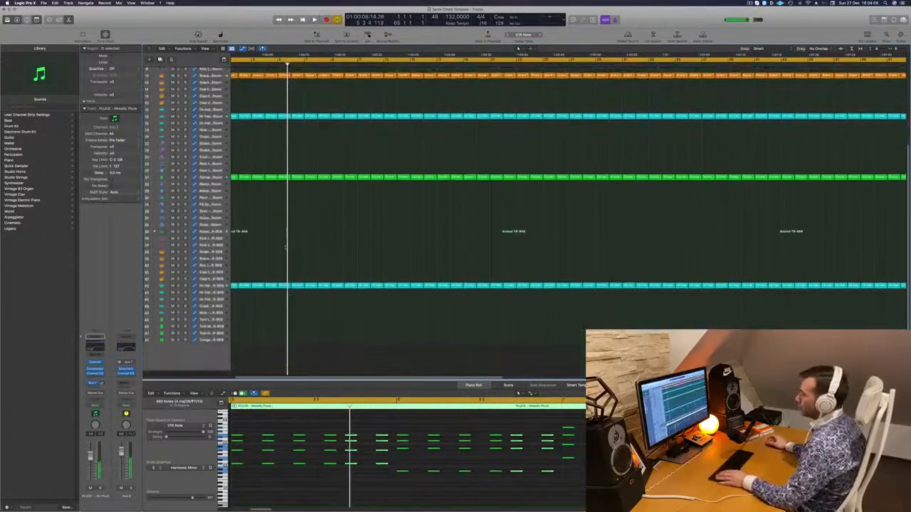
{"action": "scroll", "coordinate": [282, 287], "scroll_direction": "left", "scroll_amount": 1}
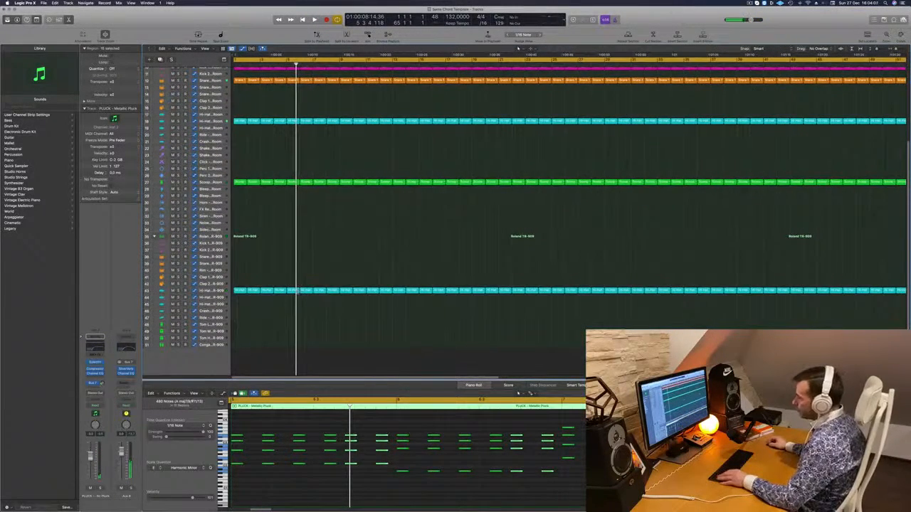
{"action": "left_click", "coordinate": [294, 291]}
{"action": "left_click_drag", "start_coordinate": [294, 291], "coordinate": [293, 311]}
{"action": "scroll", "coordinate": [296, 434], "scroll_direction": "left", "scroll_amount": 1}
{"action": "left_click_drag", "start_coordinate": [309, 430], "coordinate": [464, 453]}
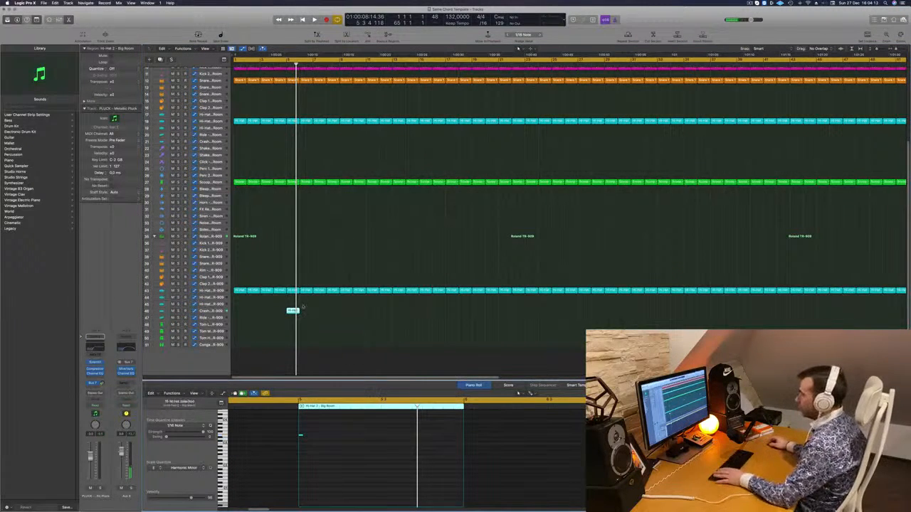
Step: Add a send to Bus 7 (Aux 8) on the Crash Roland TR-909 track and replay the arrangement from the start
{"action": "key", "text": "space"}
{"action": "left_click", "coordinate": [211, 311]}
{"action": "key", "text": "space"}
{"action": "key", "text": "space"}
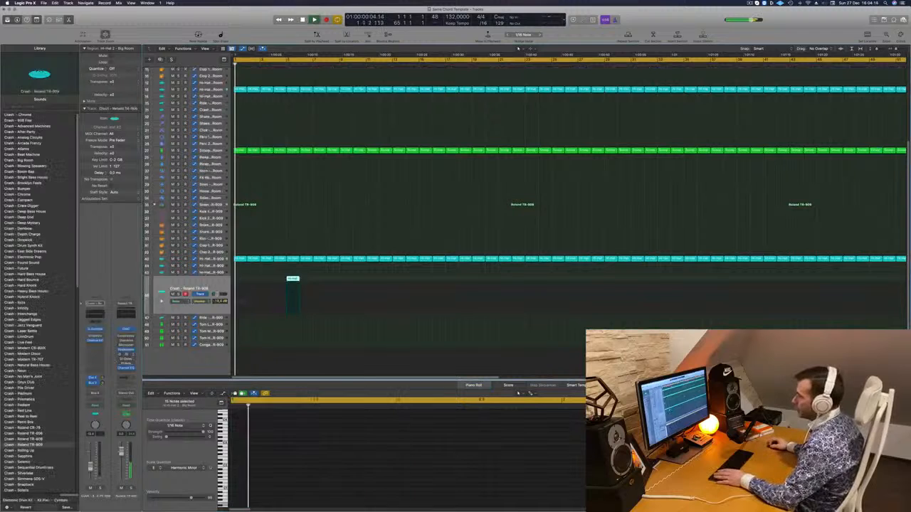
{"action": "mouse_move", "coordinate": [96, 395]}
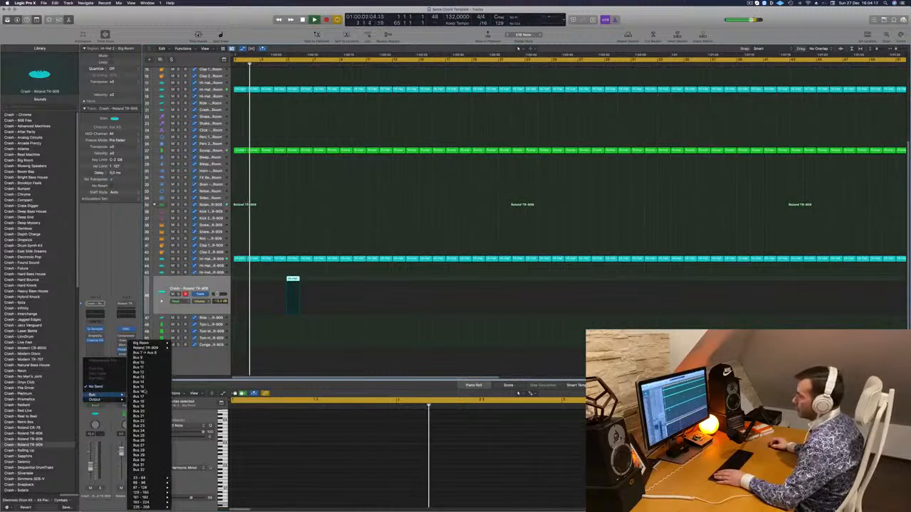
{"action": "left_click", "coordinate": [140, 355]}
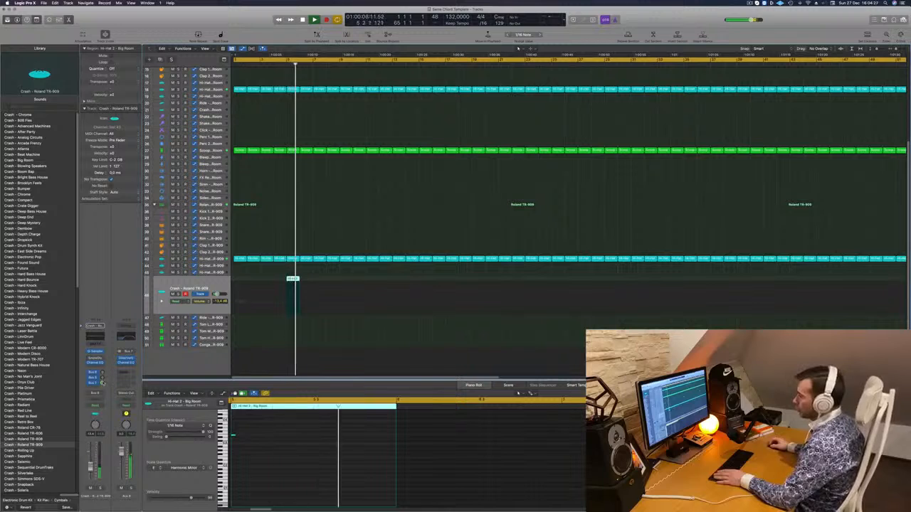
{"action": "left_click", "coordinate": [93, 383]}
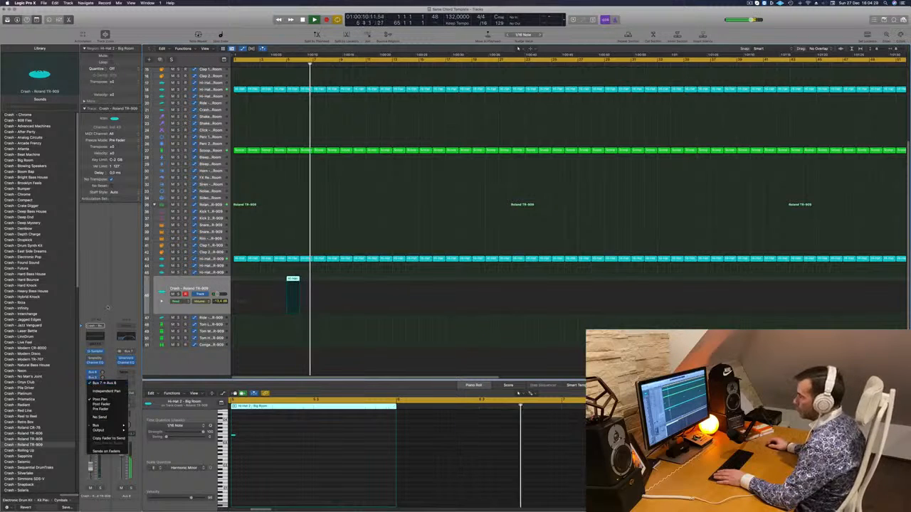
{"action": "left_click", "coordinate": [107, 340]}
{"action": "key", "text": "Return"}
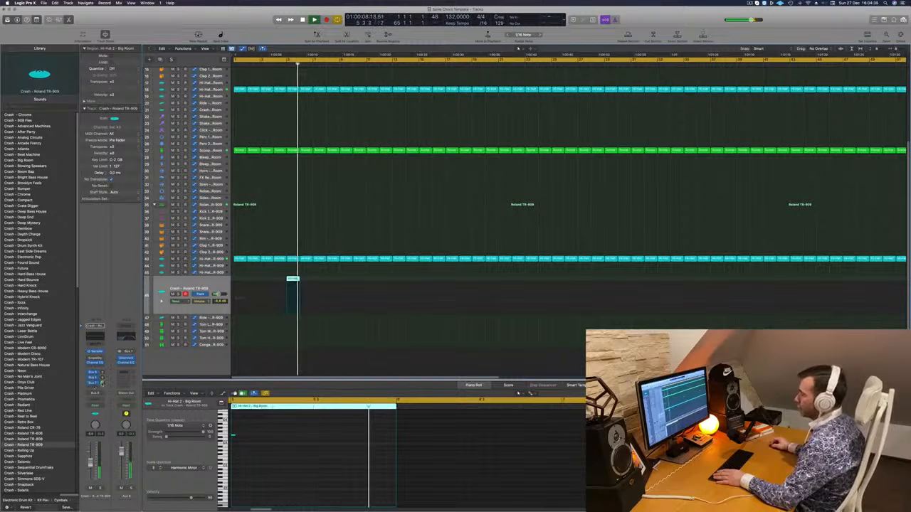
Step: Play the arrangement from the start with all tracks in view and inspect the Anjuna Pad automation and the ARP OnePattern track
{"action": "scroll", "coordinate": [299, 212], "scroll_direction": "up", "scroll_amount": 5}
{"action": "key", "text": "Return"}
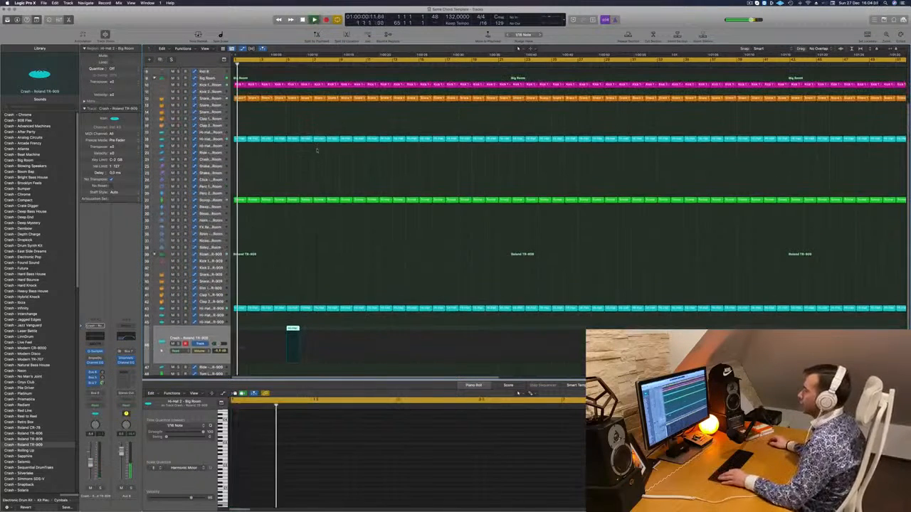
{"action": "key", "text": "super+Up"}
{"action": "key", "text": "super+Up"}
{"action": "key", "text": "super+Up"}
{"action": "key", "text": "super+Up"}
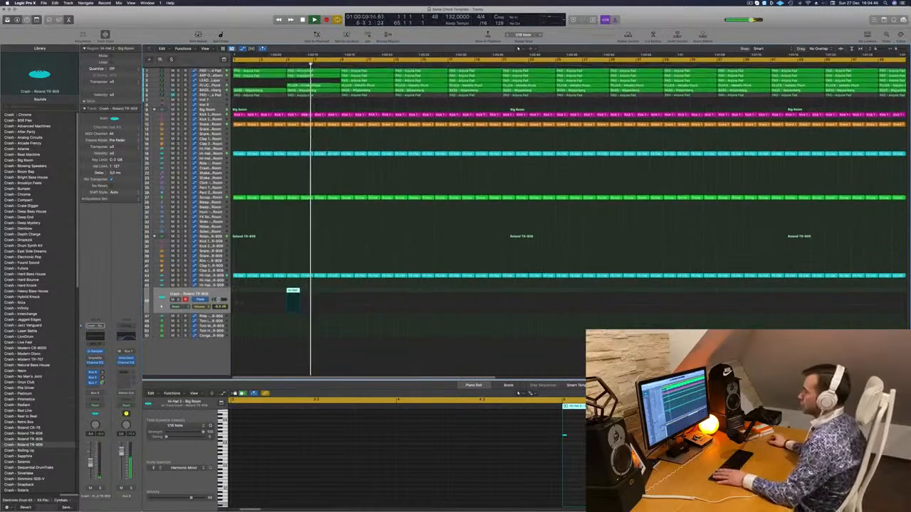
{"action": "key", "text": "Return"}
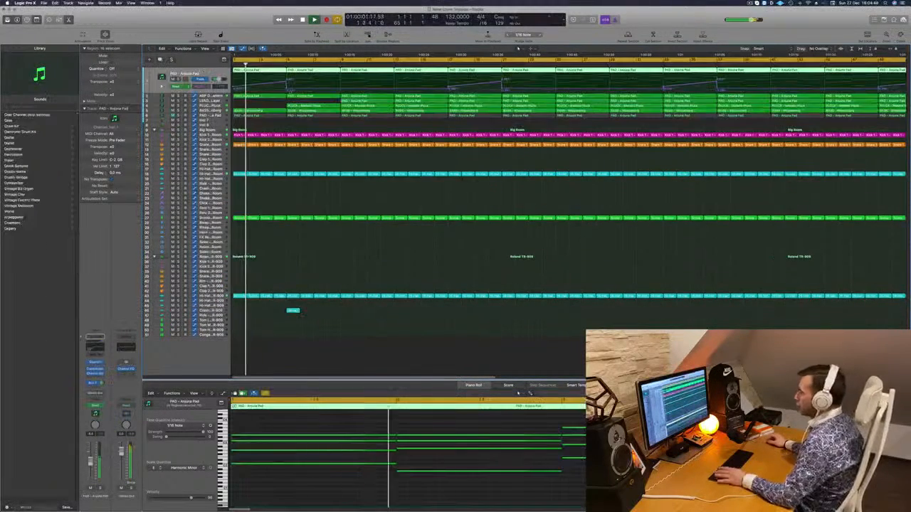
{"action": "left_click", "coordinate": [219, 95]}
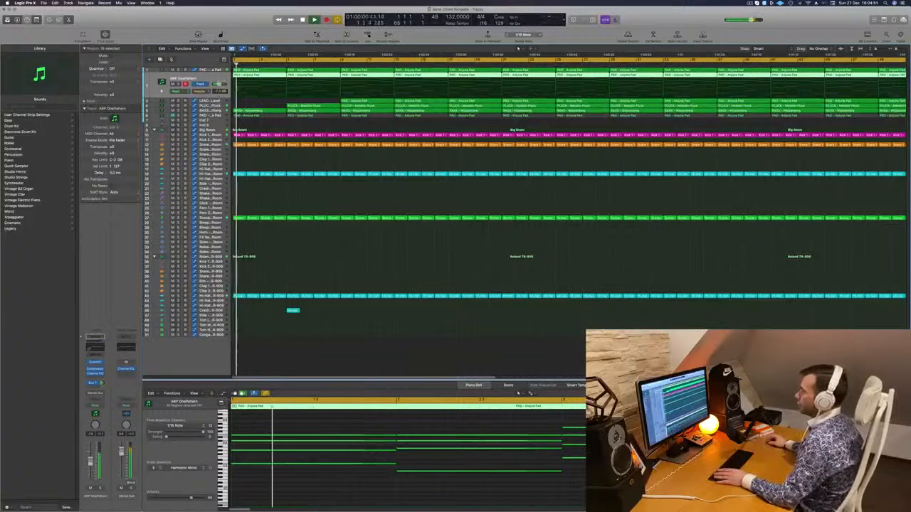
Step: Move Sylenth1's Filter A Cutoff in Touch mode to show its automation on the ARP OnePattern track, return to Read and close the synth
{"action": "key", "text": "Return"}
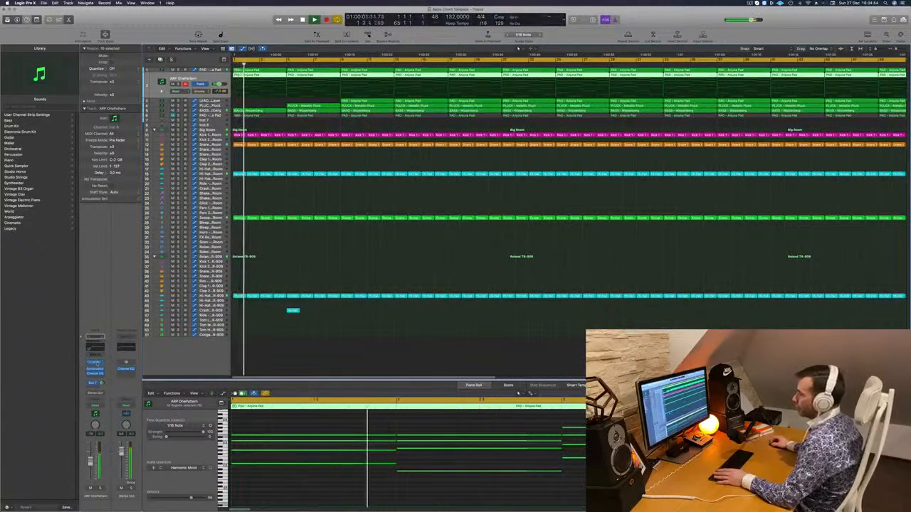
{"action": "left_click", "coordinate": [97, 405]}
{"action": "left_click", "coordinate": [96, 411]}
{"action": "key", "text": "Return"}
{"action": "left_click", "coordinate": [95, 363]}
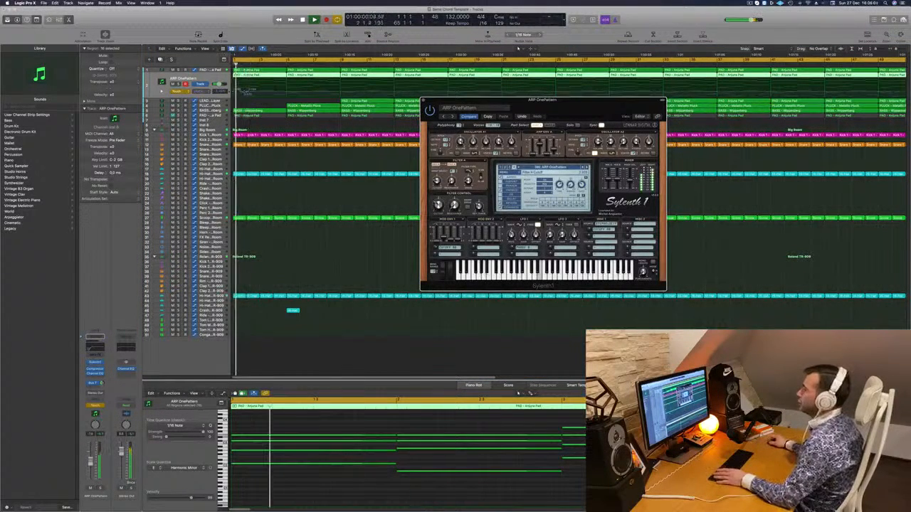
{"action": "left_click", "coordinate": [180, 92]}
{"action": "left_click", "coordinate": [180, 92]}
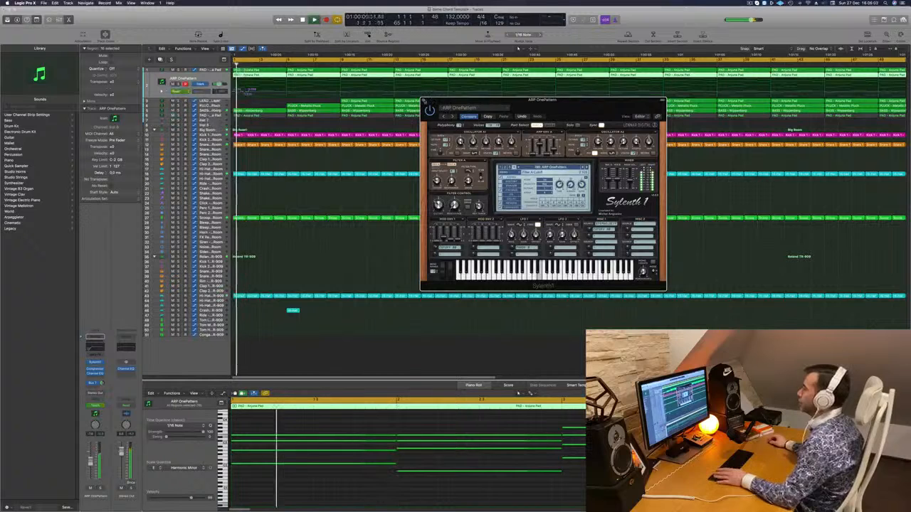
{"action": "key", "text": "v"}
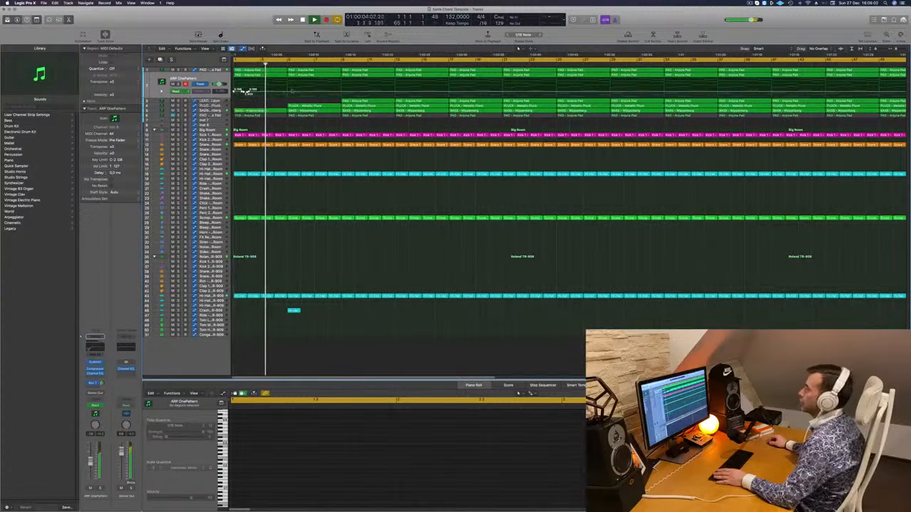
Step: Draw a rising cutoff automation ramp over bars 1–4 on the ARP OnePattern track, dropping back down at bar 5
{"action": "left_click_drag", "start_coordinate": [287, 92], "coordinate": [234, 95]}
{"action": "key", "text": "space"}
{"action": "key", "text": "space"}
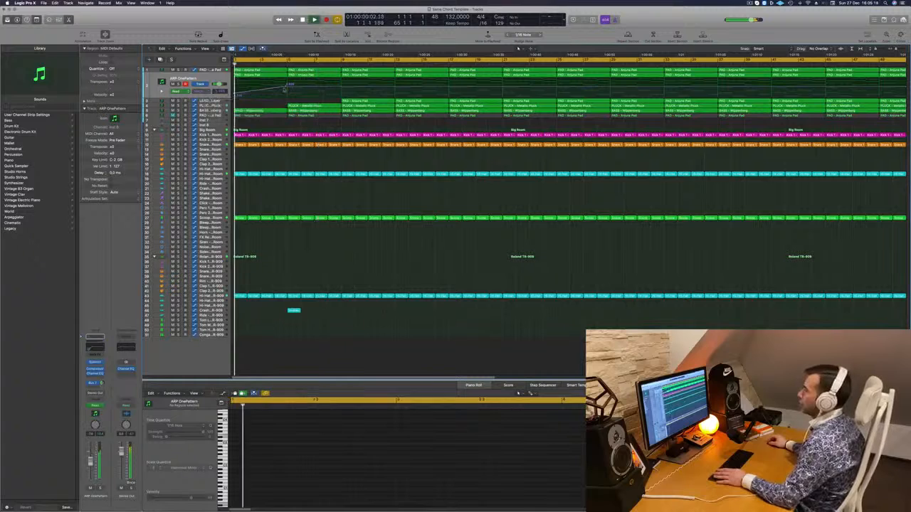
{"action": "left_click", "coordinate": [289, 87]}
{"action": "left_click_drag", "start_coordinate": [289, 86], "coordinate": [287, 95]}
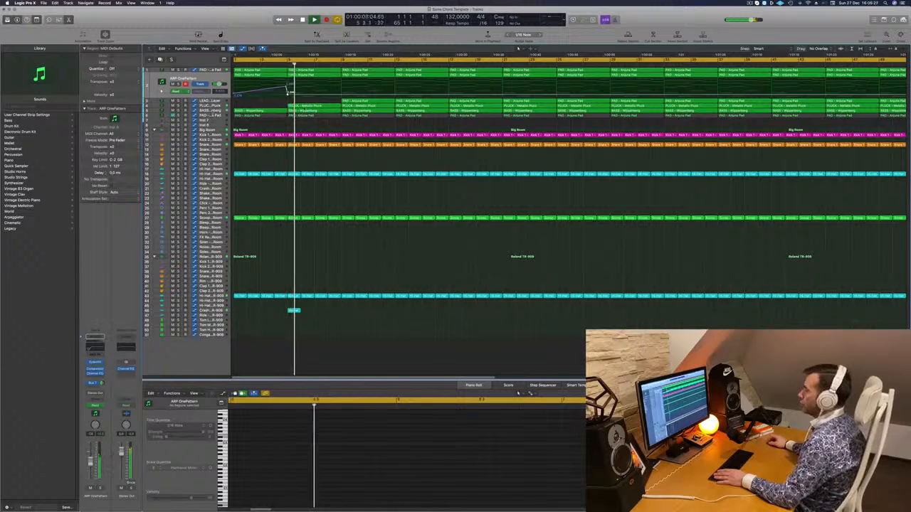
Step: Replay from the start and load the PLUCK - Deadmau5 Thing 1 preset in the Metallic Pluck track's Sylenth1
{"action": "left_click", "coordinate": [292, 106]}
{"action": "left_click", "coordinate": [211, 106]}
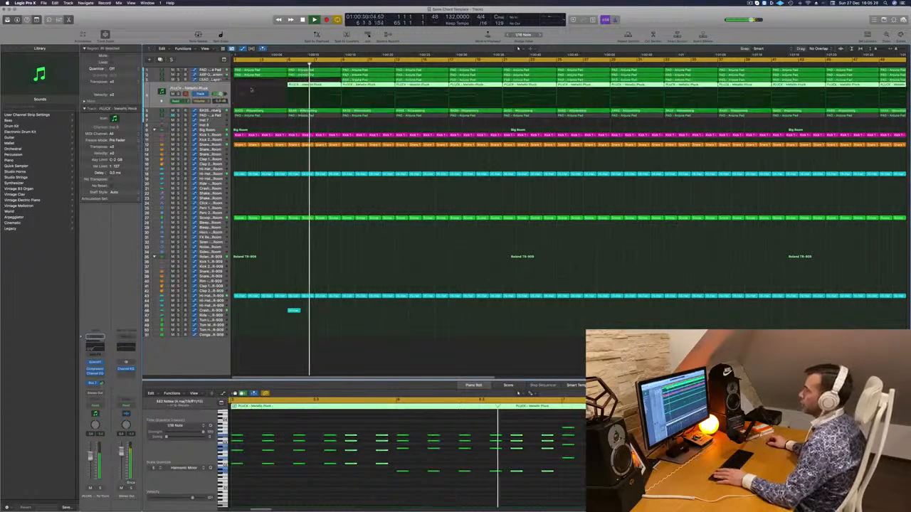
{"action": "key", "text": "Return"}
{"action": "left_click", "coordinate": [98, 363]}
{"action": "key", "text": "Return"}
{"action": "left_click", "coordinate": [744, 268]}
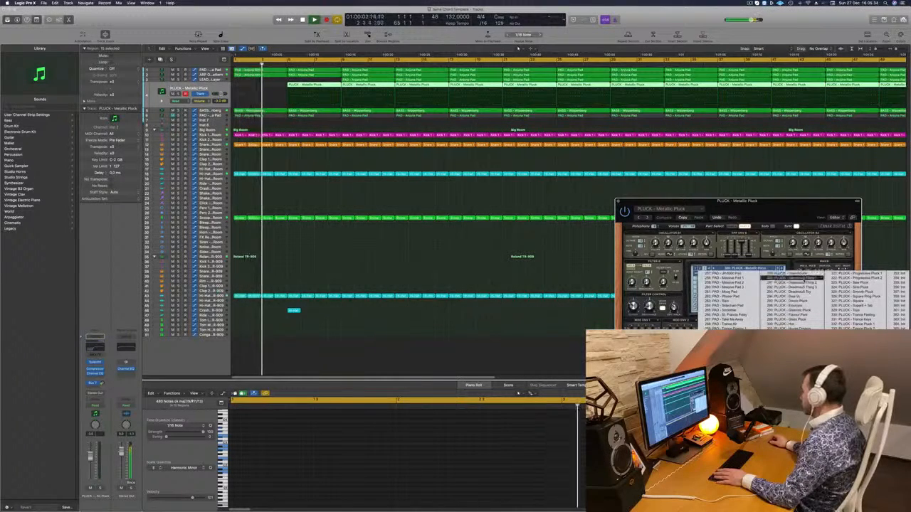
{"action": "left_click", "coordinate": [790, 282]}
{"action": "left_click_drag", "start_coordinate": [773, 201], "coordinate": [473, 141]}
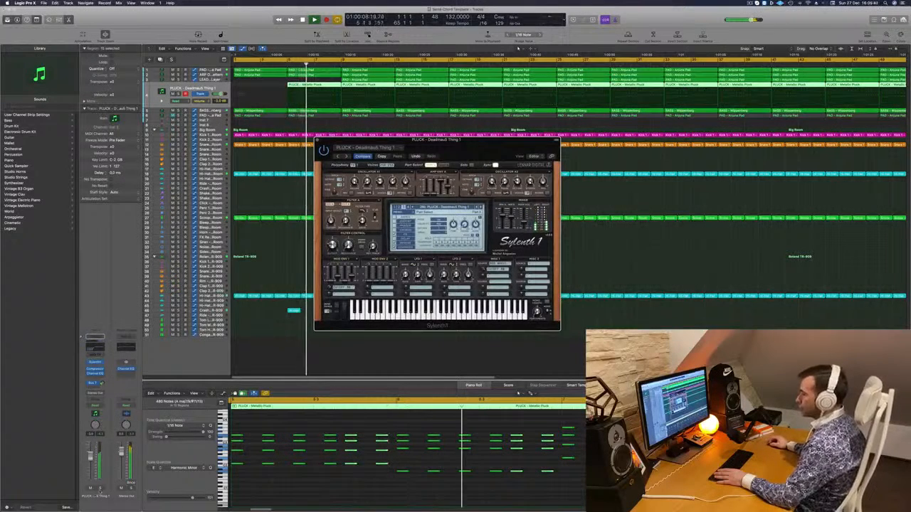
Step: Check the pluck's Bus 7 send, lower its Channel EQ low-cut frequency below 300 Hz, and close the EQ and synth windows
{"action": "left_click", "coordinate": [100, 383]}
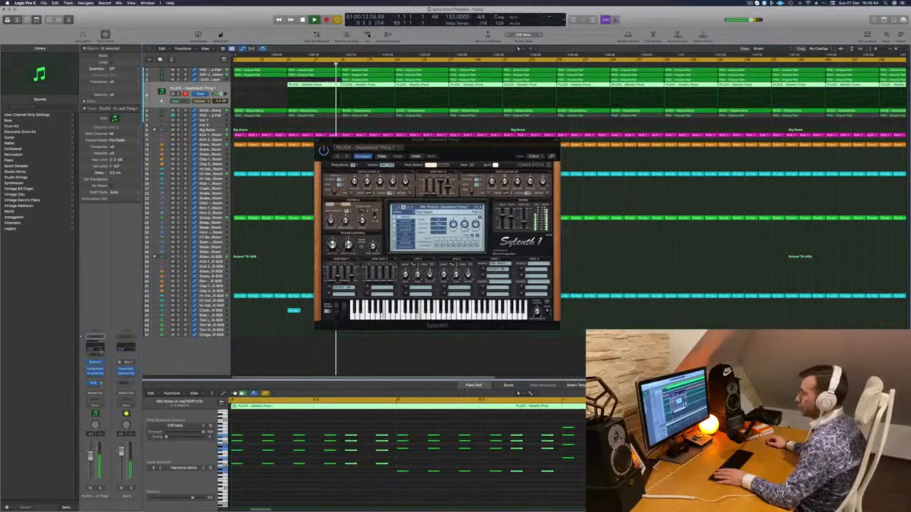
{"action": "left_click", "coordinate": [100, 351]}
{"action": "left_click_drag", "start_coordinate": [463, 188], "coordinate": [438, 188]}
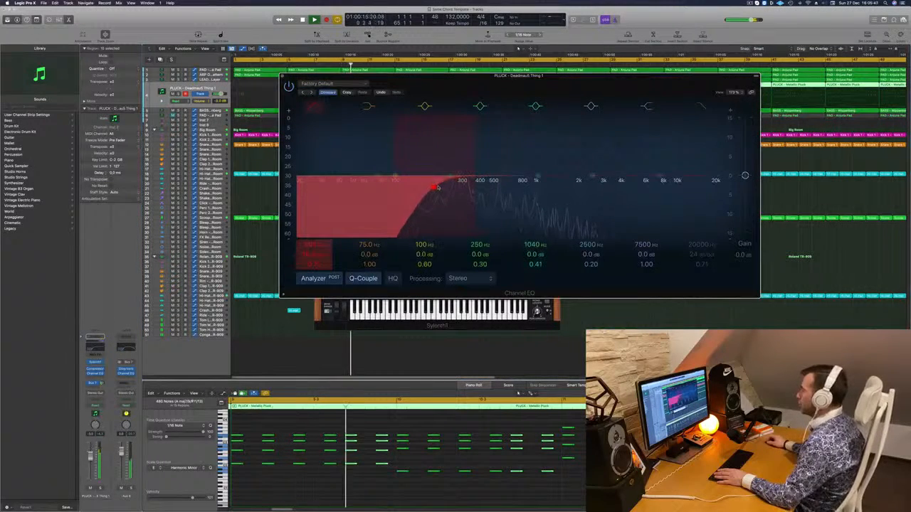
{"action": "left_click", "coordinate": [282, 76]}
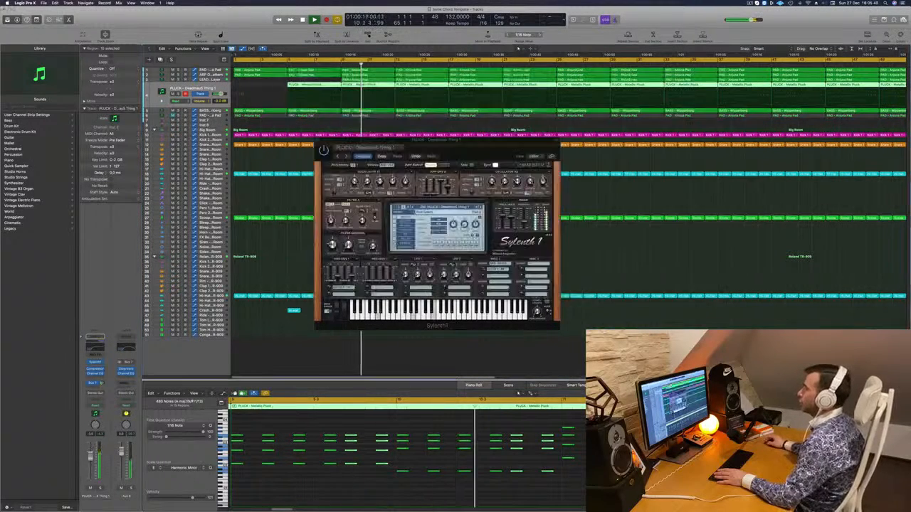
{"action": "left_click", "coordinate": [319, 143]}
{"action": "scroll", "coordinate": [353, 119], "scroll_direction": "left", "scroll_amount": 1}
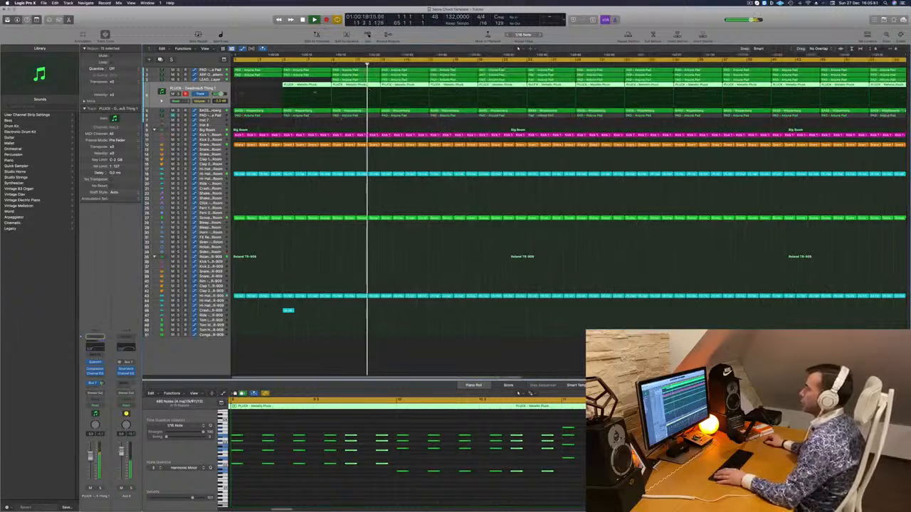
Step: Delete the pluck and lead regions at bars 13–16 and the second Anjuna Pad track's regions over bars 1–12
{"action": "key", "text": "Return"}
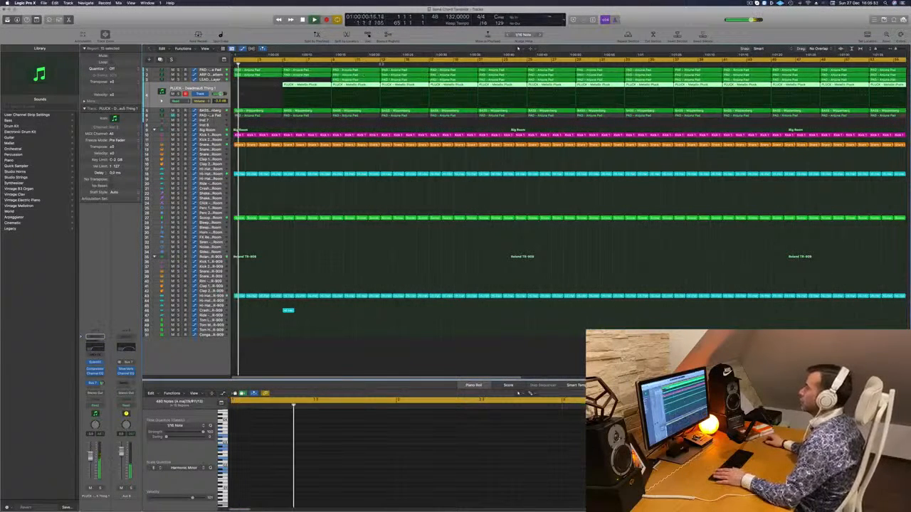
{"action": "left_click", "coordinate": [401, 159]}
{"action": "left_click", "coordinate": [408, 84]}
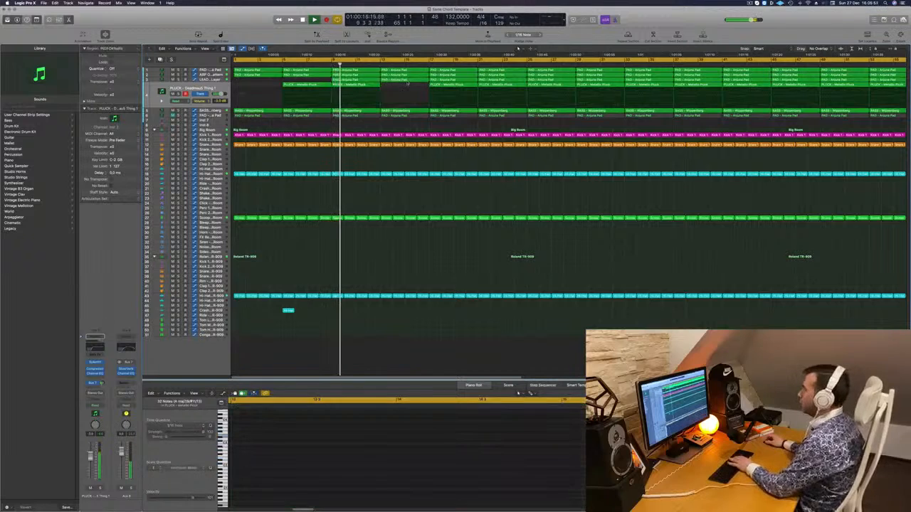
{"action": "left_click", "coordinate": [407, 80]}
{"action": "key", "text": "Delete"}
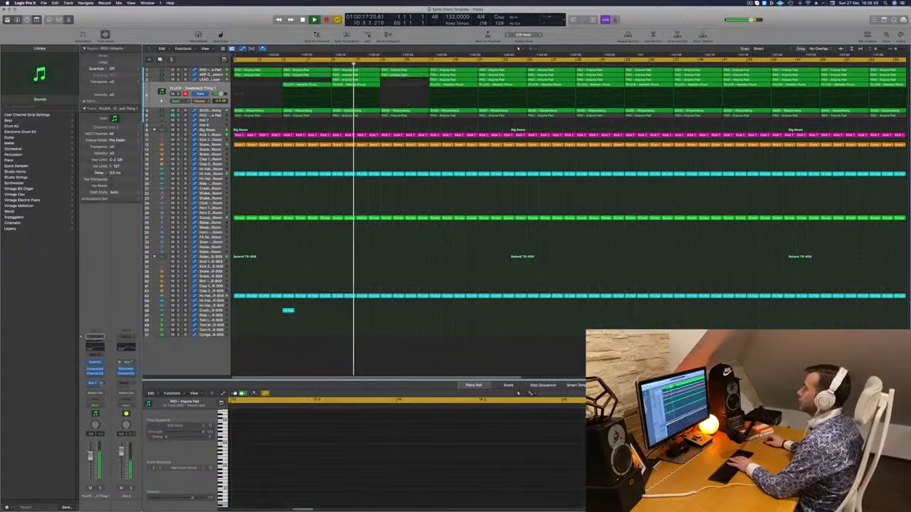
{"action": "left_click_drag", "start_coordinate": [252, 128], "coordinate": [339, 117]}
{"action": "key", "text": "Delete"}
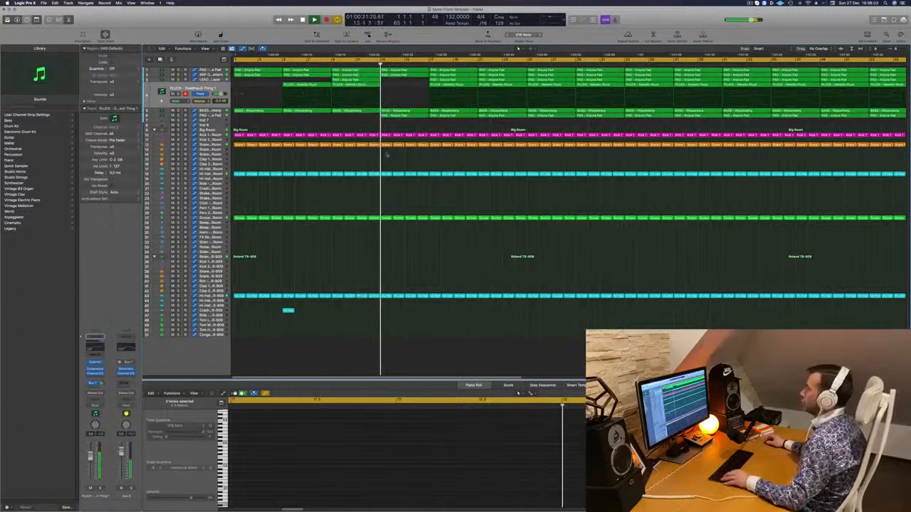
Step: Delete all drum regions except the kick at bars 13–16 and replay from the start
{"action": "left_click_drag", "start_coordinate": [384, 141], "coordinate": [427, 317]}
{"action": "key", "text": "Delete"}
{"action": "key", "text": "Return"}
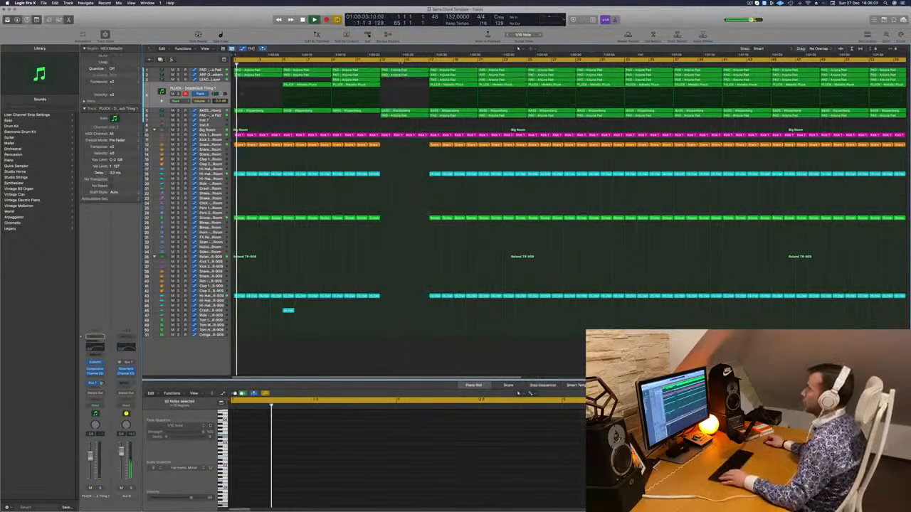
Step: Copy the crash region from bar 5 to bar 13 on the Crash Roland TR-909 track and play back the transition
{"action": "key", "text": "super+Left"}
{"action": "key", "text": "super+Left"}
{"action": "key", "text": "super+Left"}
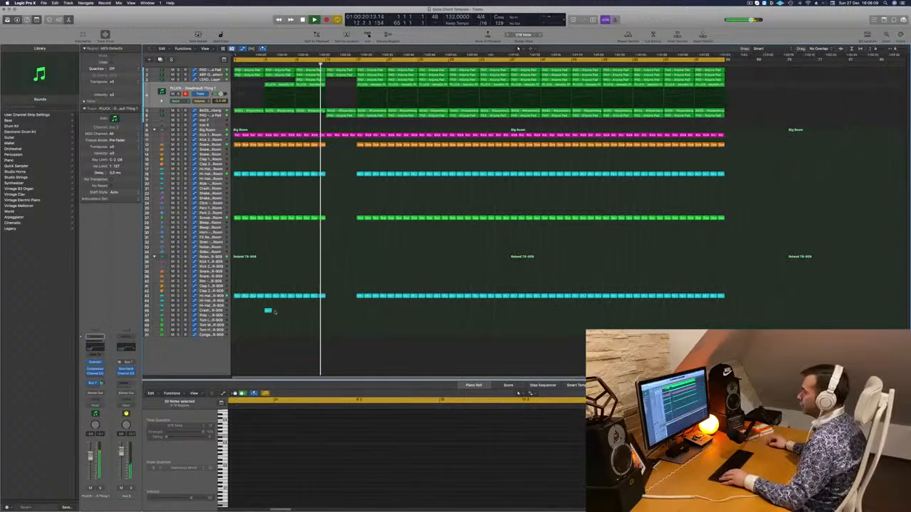
{"action": "left_click", "coordinate": [268, 310]}
{"action": "left_click_drag", "start_coordinate": [268, 311], "coordinate": [329, 311]}
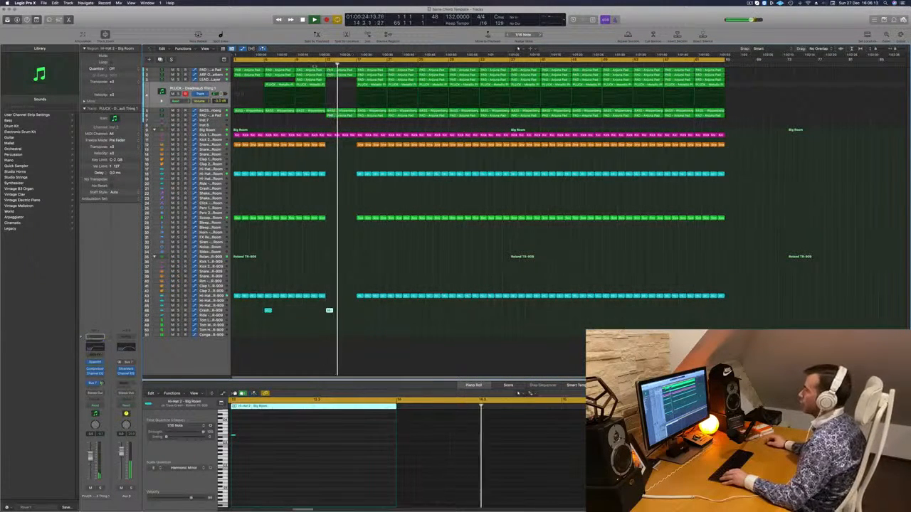
{"action": "key", "text": "comma"}
{"action": "key", "text": "comma"}
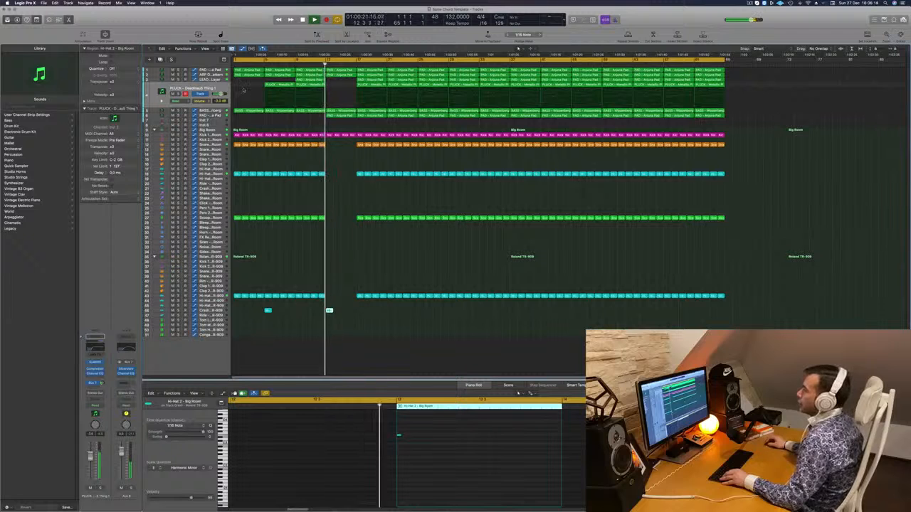
Step: Extend the bass track's cutoff automation with a lower point at bar 9 rising to a peak at bar 13
{"action": "left_click", "coordinate": [208, 111]}
{"action": "key", "text": "Return"}
{"action": "left_click", "coordinate": [326, 111]}
{"action": "left_click_drag", "start_coordinate": [326, 112], "coordinate": [329, 103]}
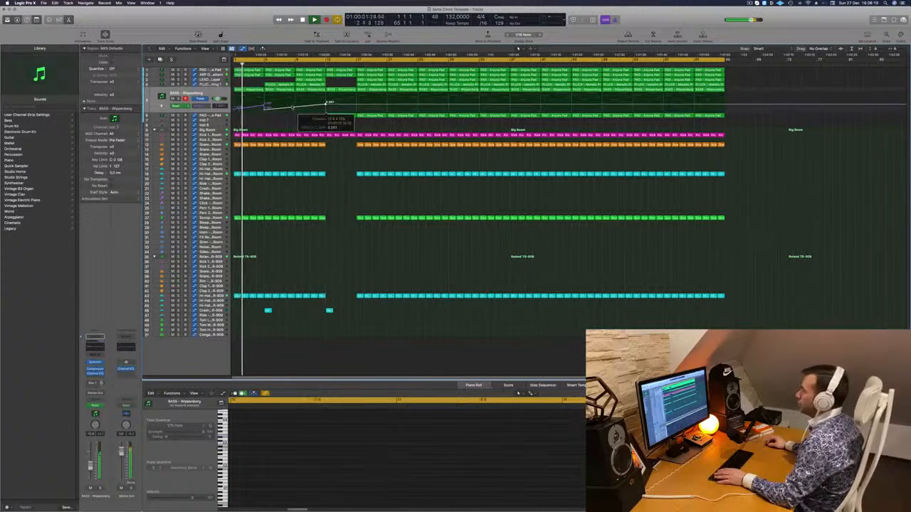
{"action": "left_click", "coordinate": [296, 108]}
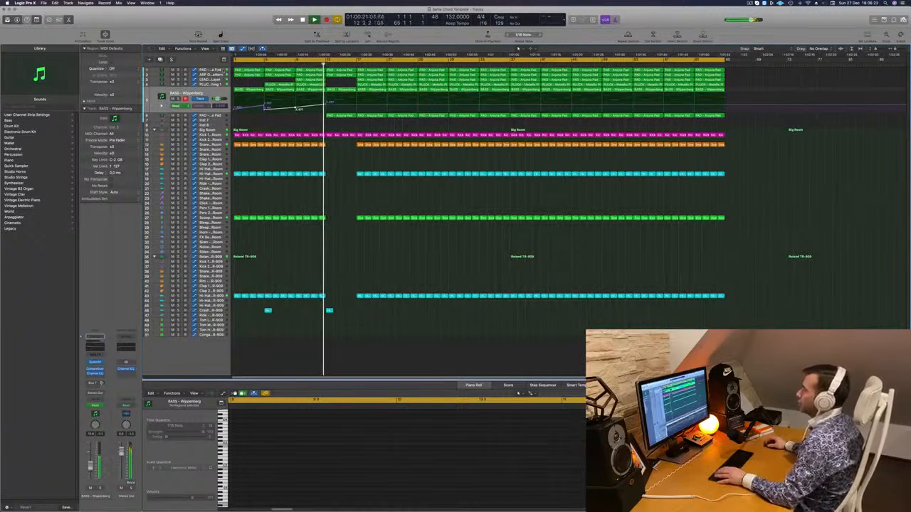
Step: Add a rising cutoff ramp over bars 9–12 on the first Anjuna Pad track and drop the bass cutoff at bar 13
{"action": "left_click", "coordinate": [222, 70]}
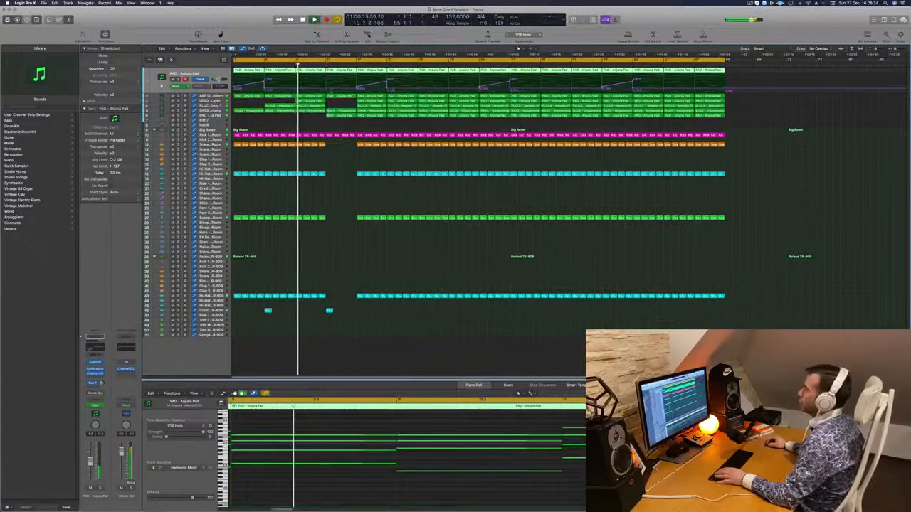
{"action": "left_click", "coordinate": [330, 90]}
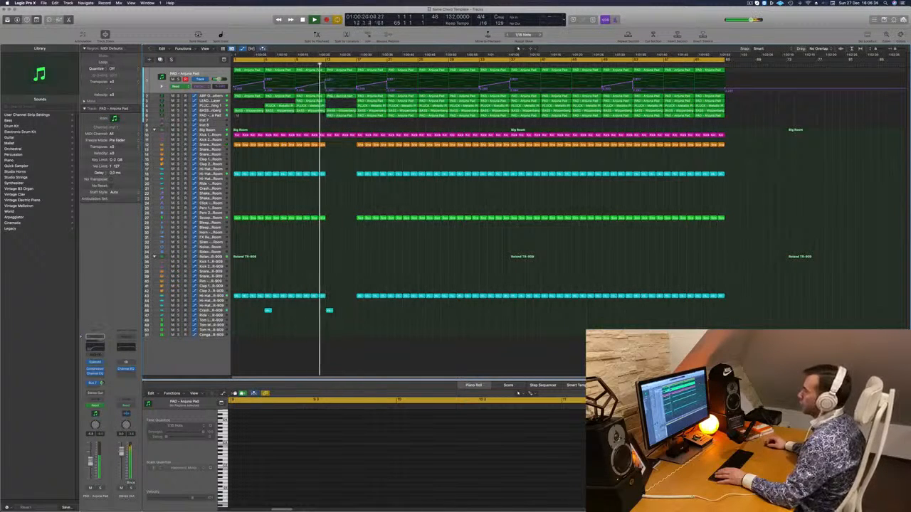
{"action": "left_click", "coordinate": [221, 111]}
{"action": "left_click", "coordinate": [328, 106]}
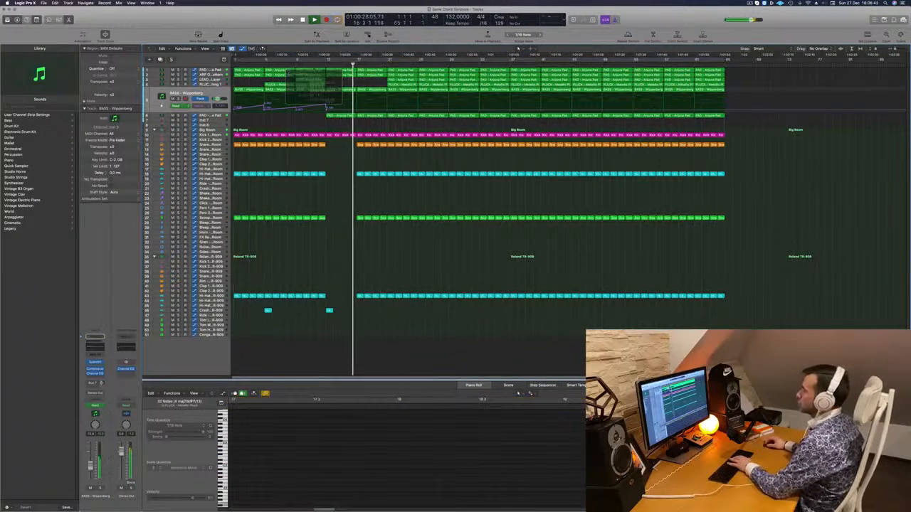
Step: Delete the ARP OnePattern regions at bars 13–20
{"action": "left_click", "coordinate": [338, 75]}
{"action": "key", "text": "Delete"}
{"action": "left_click", "coordinate": [365, 76]}
{"action": "key", "text": "Delete"}
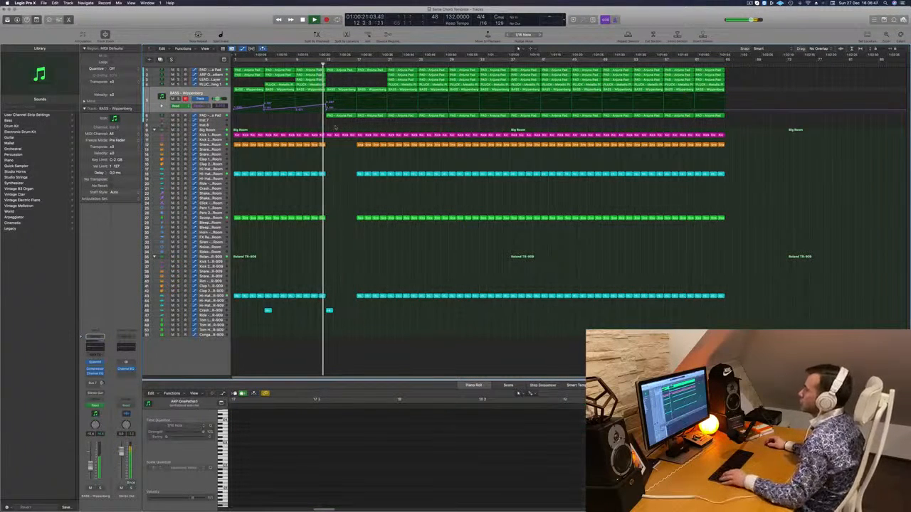
Step: Ramp the bass track's cutoff automation up from bar 13 to bar 17 and drop it back down at bar 17
{"action": "key", "text": "super+Left"}
{"action": "key", "text": "super+Left"}
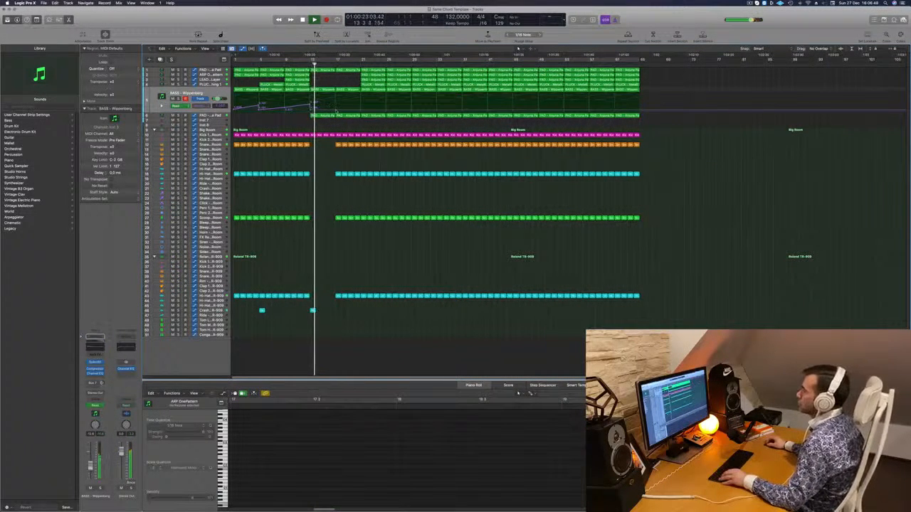
{"action": "left_click_drag", "start_coordinate": [334, 110], "coordinate": [337, 101]}
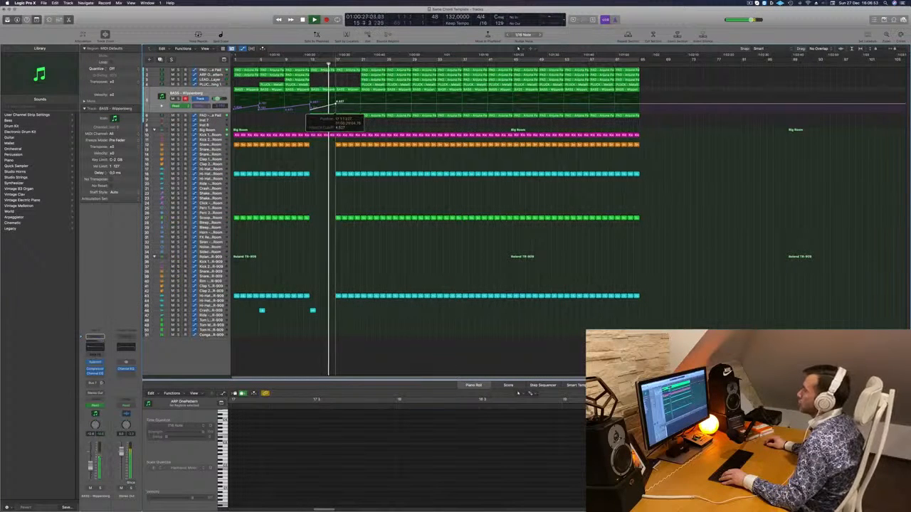
{"action": "left_click_drag", "start_coordinate": [337, 104], "coordinate": [338, 109]}
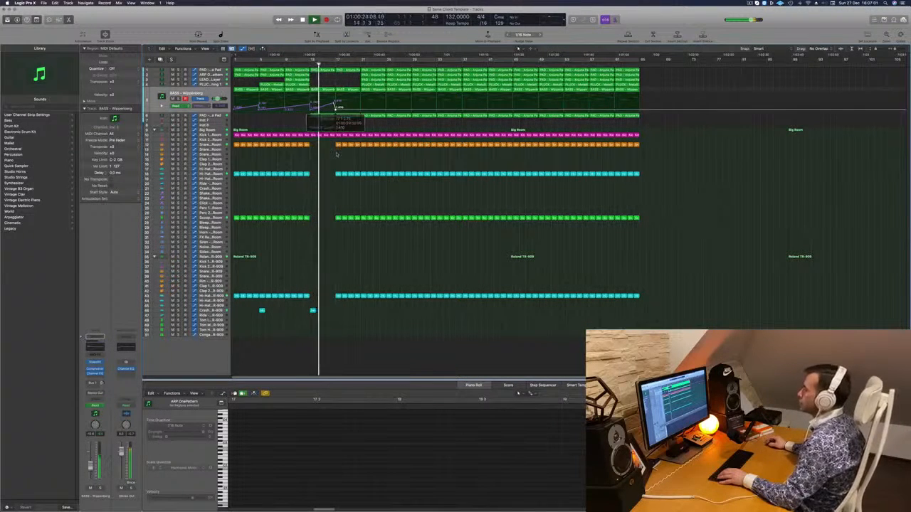
Step: Delete all drum regions except the kick at bars 17–20 and check the first Anjuna Pad track's automation point at bar 17
{"action": "left_click_drag", "start_coordinate": [330, 143], "coordinate": [357, 280]}
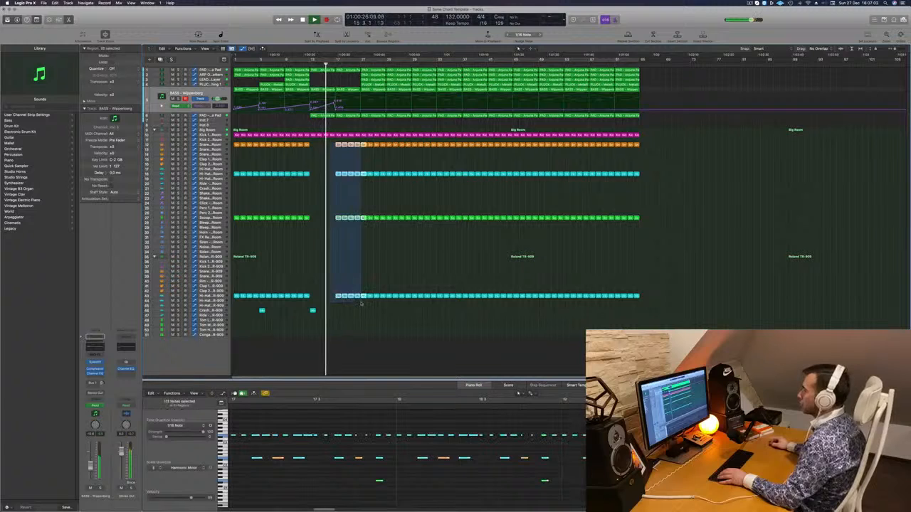
{"action": "key", "text": "Delete"}
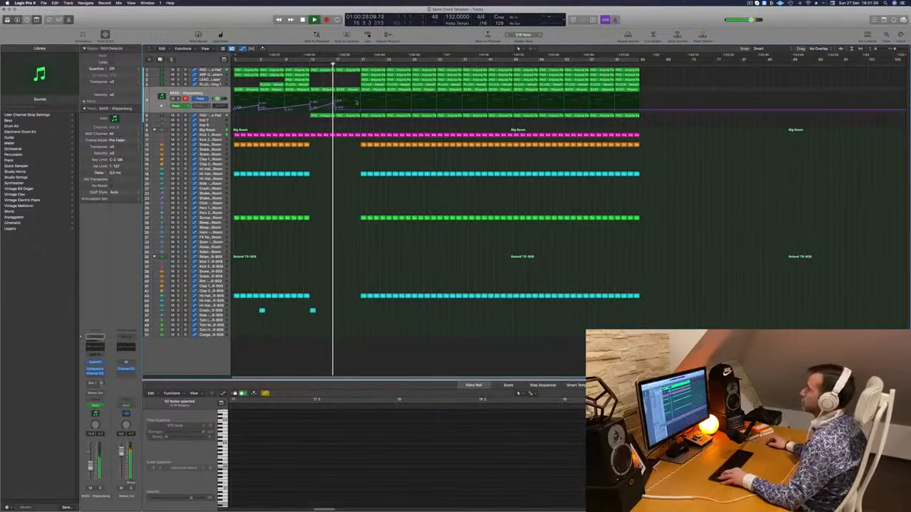
{"action": "scroll", "coordinate": [356, 101], "scroll_direction": "up", "scroll_amount": 3}
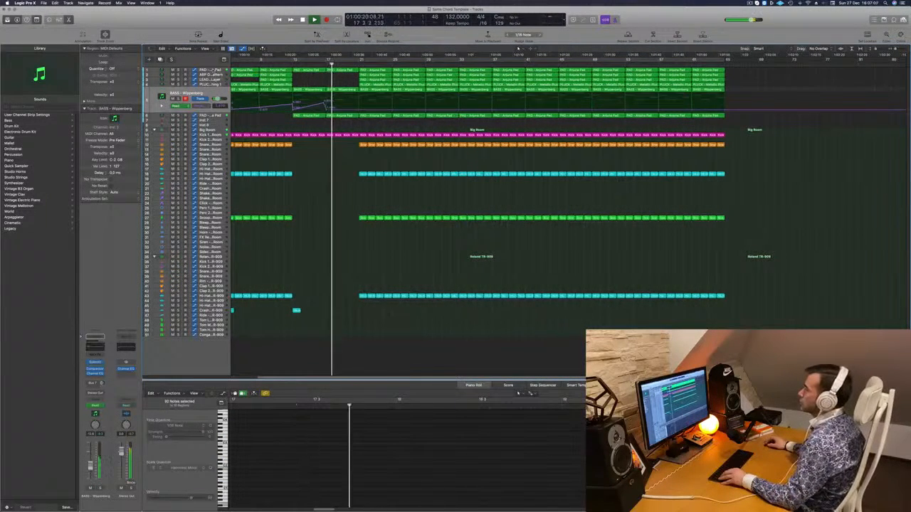
{"action": "left_click", "coordinate": [207, 71]}
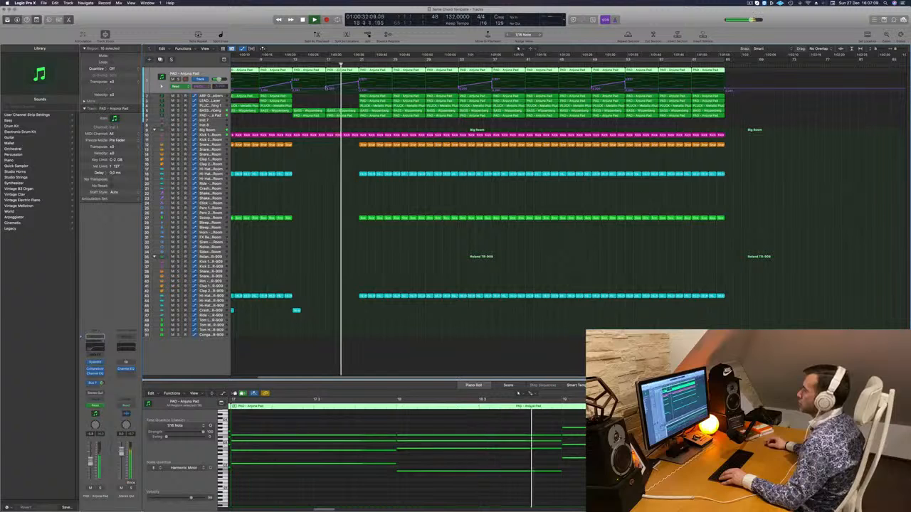
{"action": "left_click", "coordinate": [326, 88]}
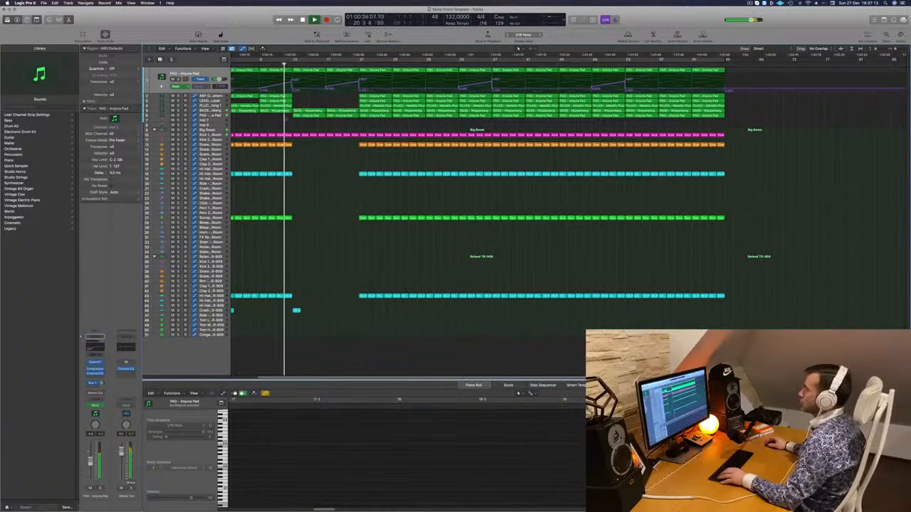
Step: Delete all drum regions at bars 21–24 and the ARP OnePattern region at bar 21
{"action": "left_click_drag", "start_coordinate": [363, 134], "coordinate": [385, 291]}
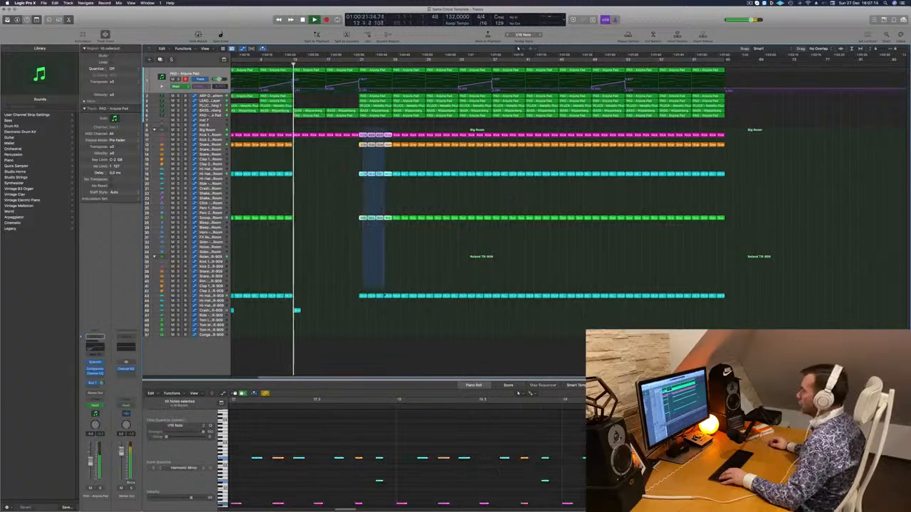
{"action": "key", "text": "Delete"}
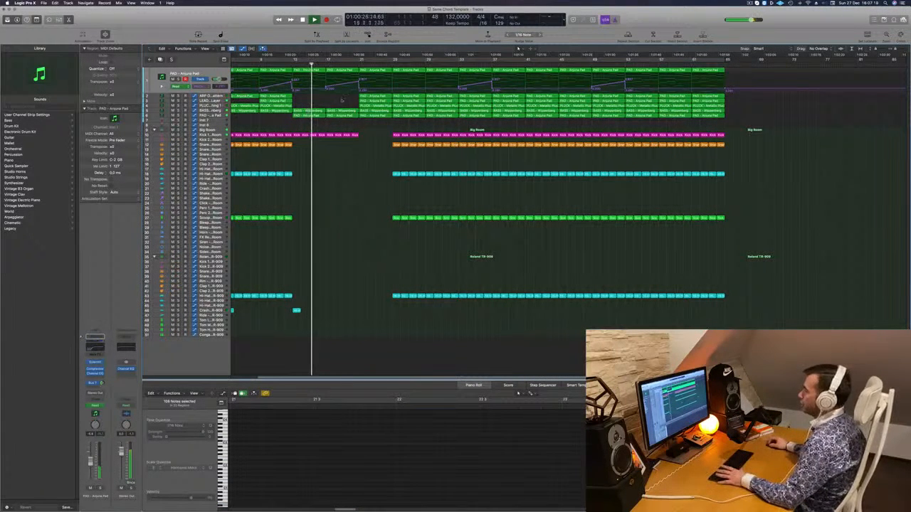
{"action": "left_click", "coordinate": [366, 96]}
{"action": "key", "text": "Delete"}
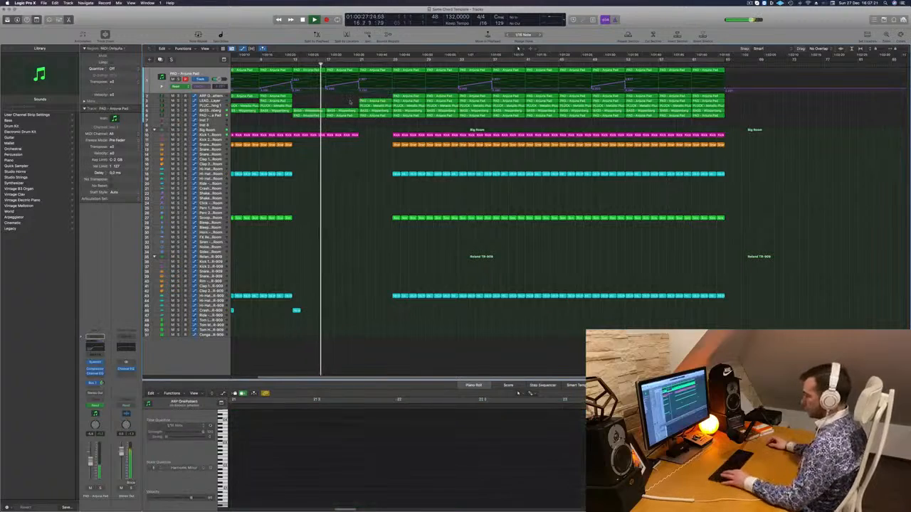
Step: Name and color all regions in the arrangement by their tracks, leaving no region selected
{"action": "key", "text": "super+a"}
{"action": "right_click", "coordinate": [415, 100]}
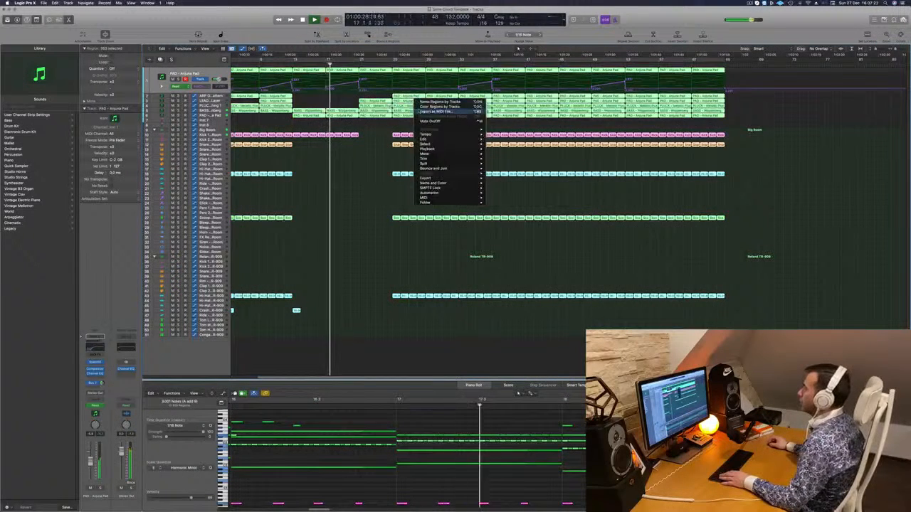
{"action": "left_click", "coordinate": [419, 102]}
{"action": "right_click", "coordinate": [408, 105]}
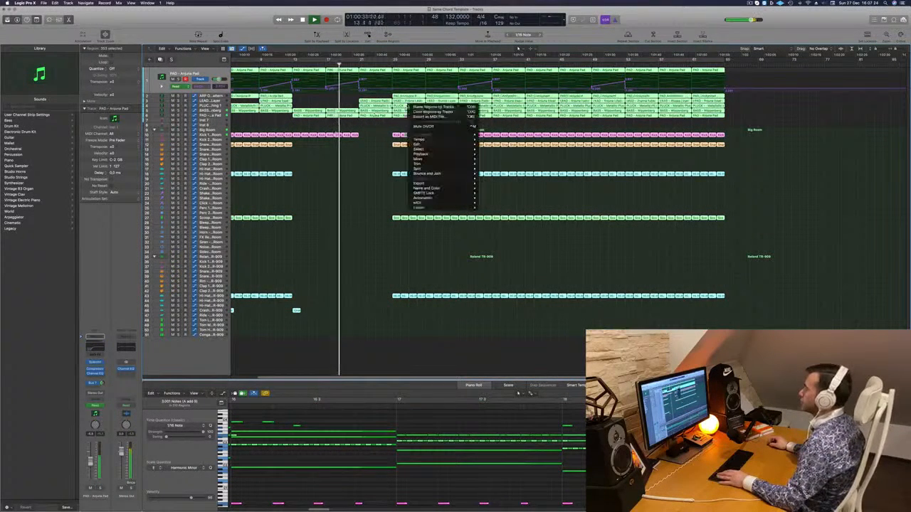
{"action": "left_click", "coordinate": [427, 112]}
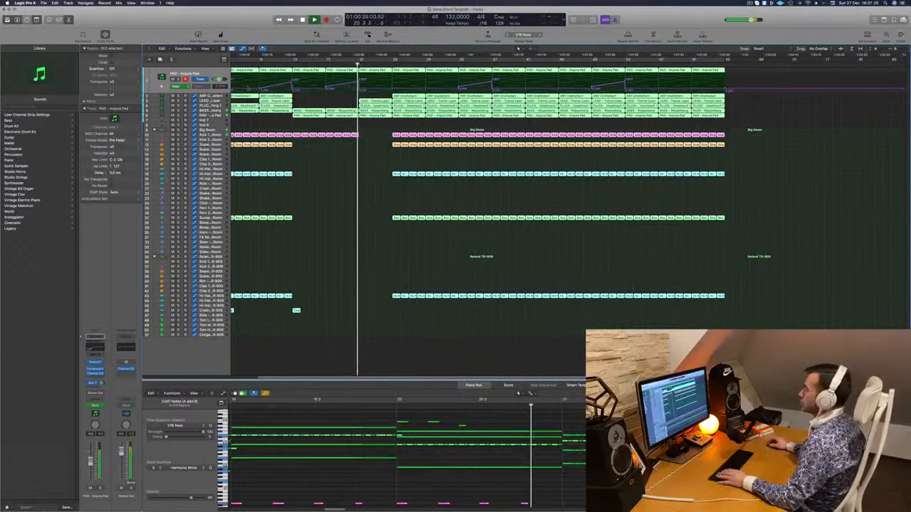
{"action": "left_click", "coordinate": [342, 102]}
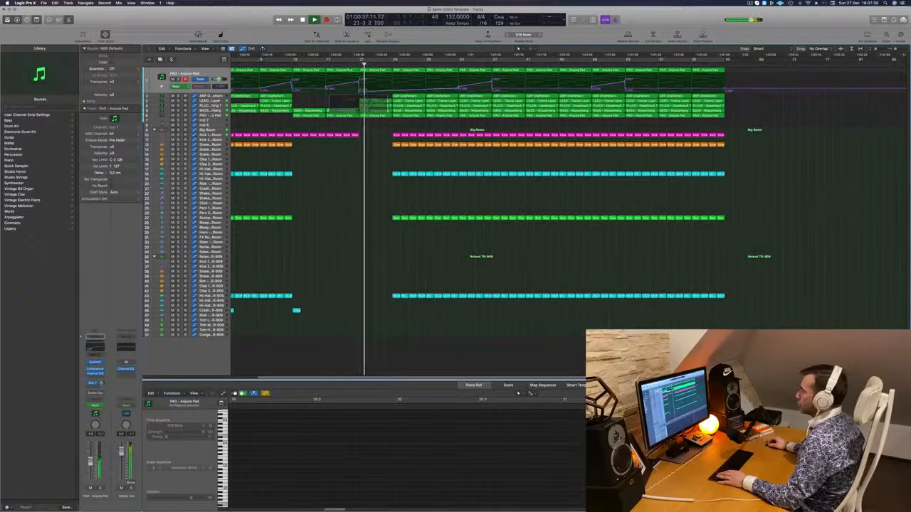
Step: Add a point to the bass track's cutoff automation at bar 21 and lower it slightly
{"action": "left_click", "coordinate": [210, 111]}
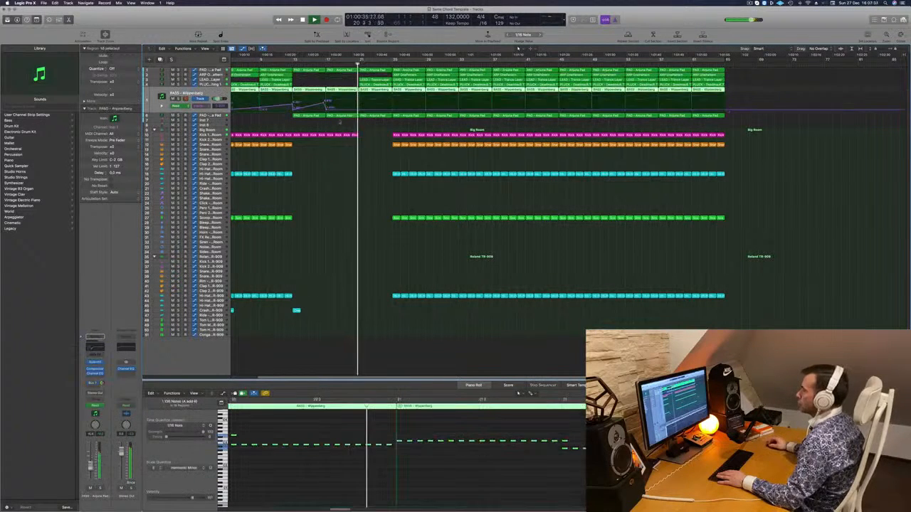
{"action": "left_click", "coordinate": [358, 110]}
{"action": "left_click_drag", "start_coordinate": [358, 110], "coordinate": [358, 111]}
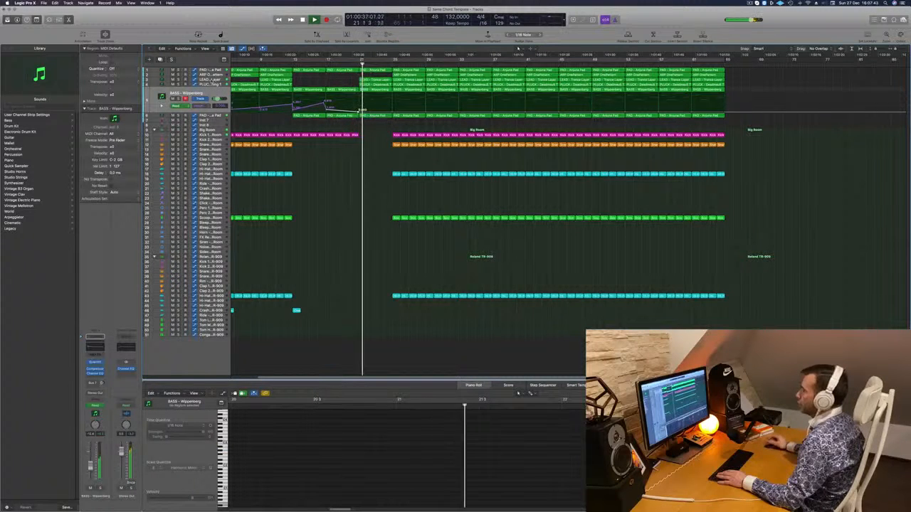
Step: Delete the LEAD Trance Layer region at bars 21–24
{"action": "left_click", "coordinate": [357, 91]}
{"action": "left_click_drag", "start_coordinate": [353, 88], "coordinate": [368, 75]}
{"action": "key", "text": "BackSpace"}
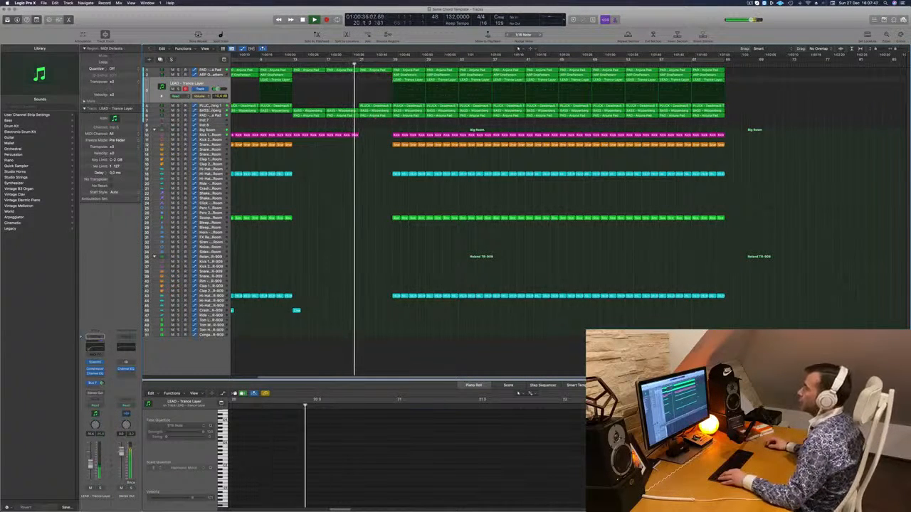
Step: Set the PLUCK Deadmau5 Thing 1 track's automation mode to Touch and record its Sylenth1 cutoff around bar 21
{"action": "key", "text": "Down"}
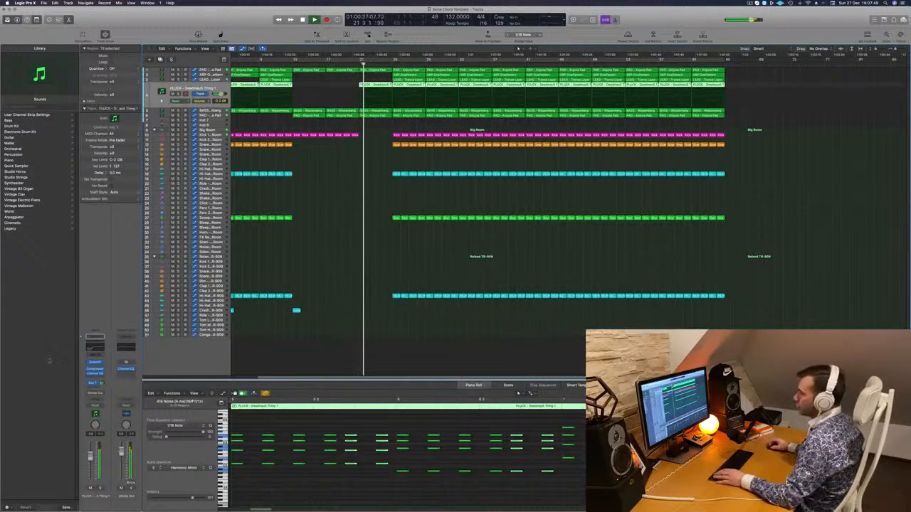
{"action": "left_click", "coordinate": [93, 406]}
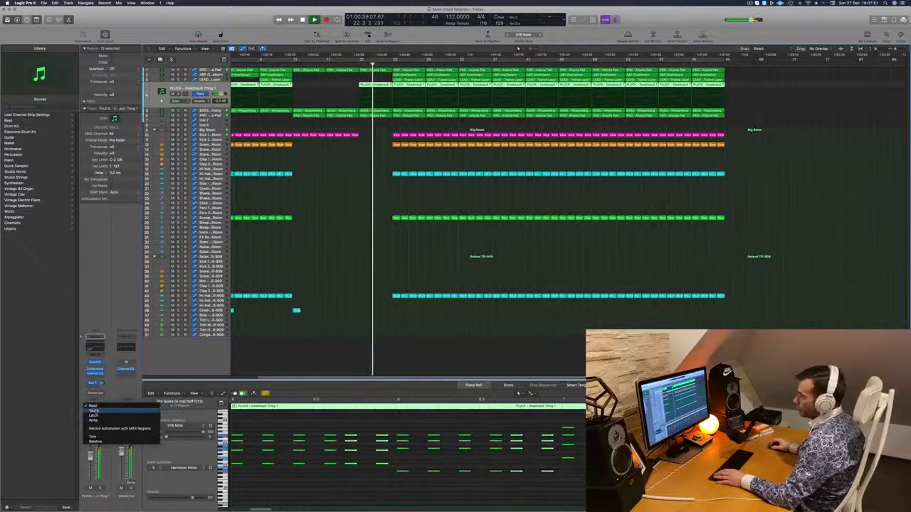
{"action": "left_click", "coordinate": [93, 410]}
{"action": "left_click", "coordinate": [95, 362]}
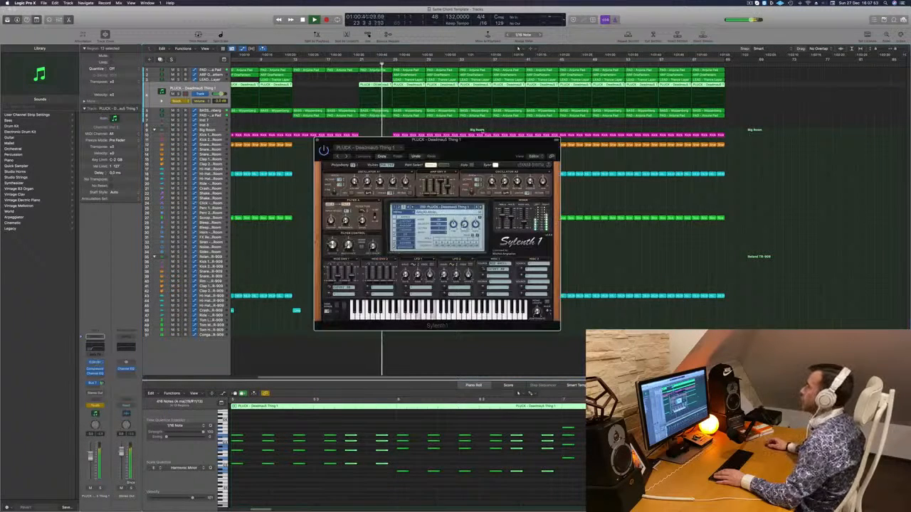
{"action": "left_click", "coordinate": [487, 136]}
{"action": "left_click_drag", "start_coordinate": [477, 144], "coordinate": [566, 140]}
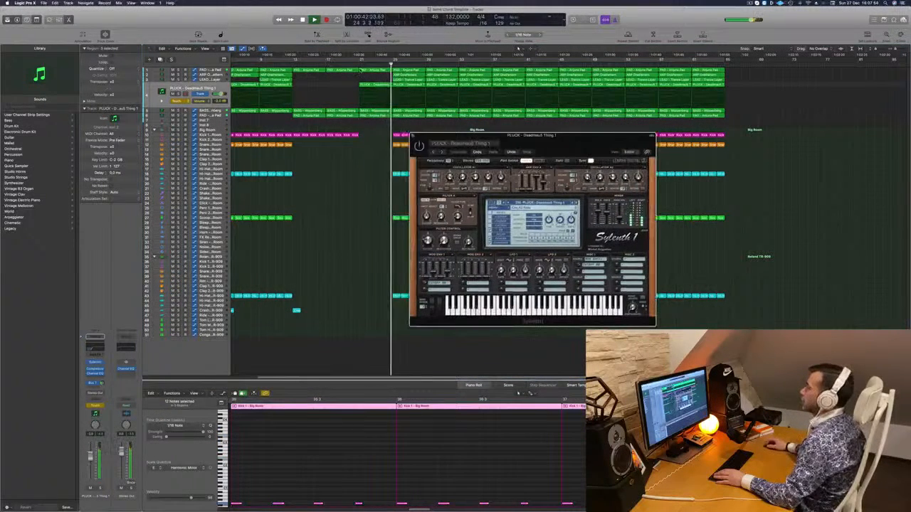
{"action": "left_click", "coordinate": [351, 63]}
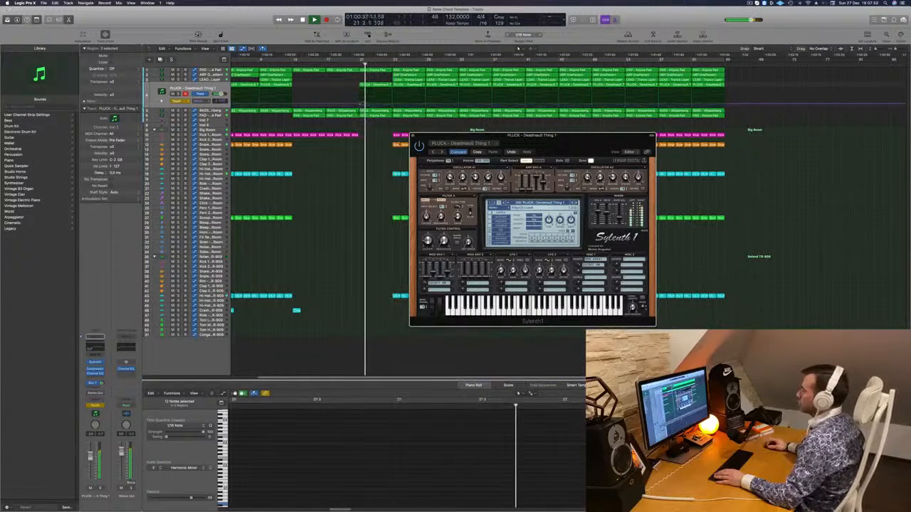
{"action": "left_click", "coordinate": [413, 136]}
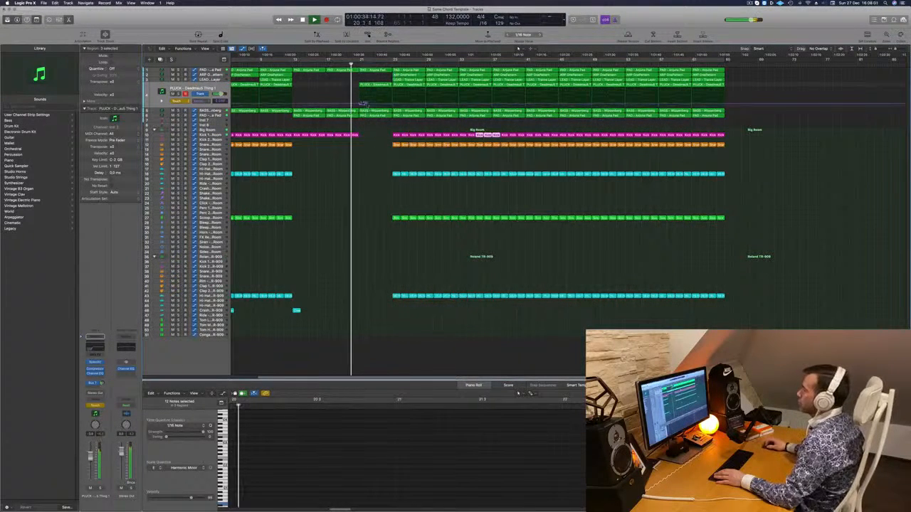
Step: Ramp the pluck track's cutoff automation up from a lowered point at bar 21 to a point at bar 25
{"action": "left_click", "coordinate": [359, 104]}
{"action": "left_click", "coordinate": [393, 105]}
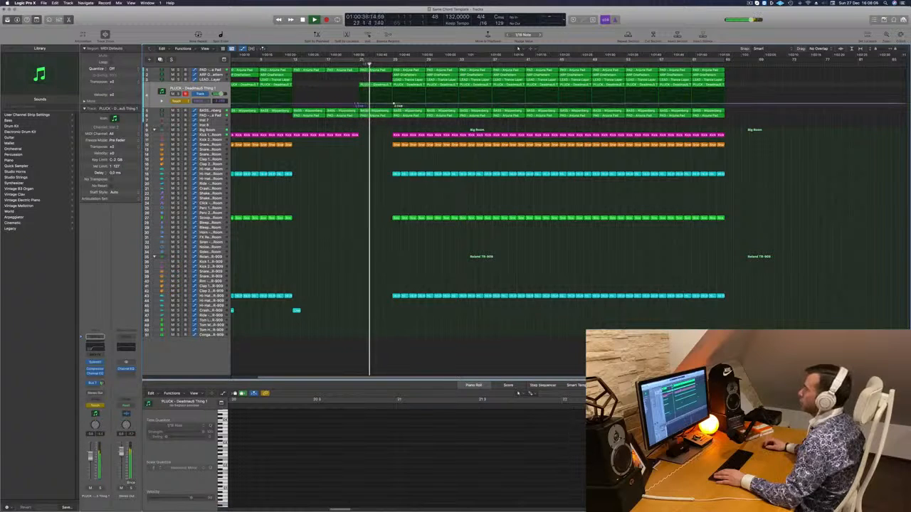
{"action": "left_click", "coordinate": [347, 64]}
{"action": "left_click_drag", "start_coordinate": [359, 105], "coordinate": [358, 108]}
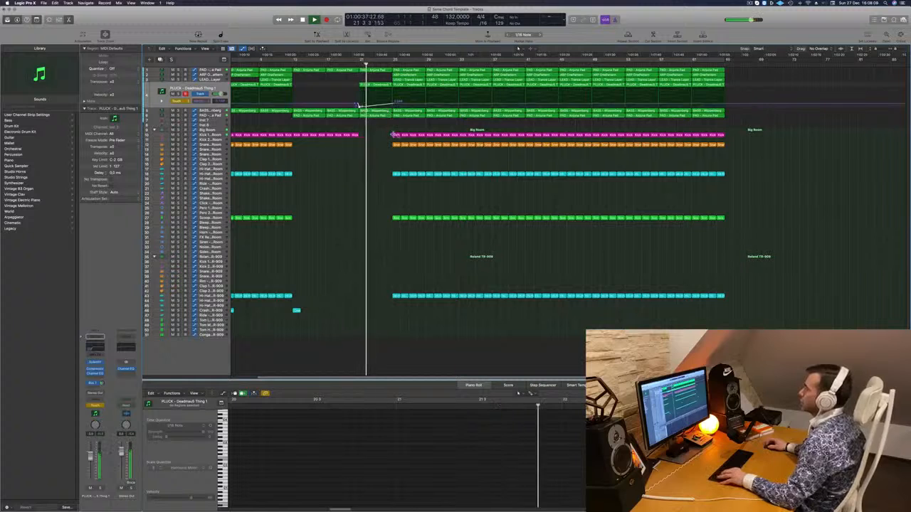
Step: Delete the Big Room kit's drum regions at bars 25–28, keeping the Roland TR-909 hi-hat regions
{"action": "key", "text": "super+Right"}
{"action": "left_click_drag", "start_coordinate": [390, 142], "coordinate": [404, 291]}
{"action": "left_click_drag", "start_coordinate": [396, 130], "coordinate": [429, 282]}
{"action": "key", "text": "Delete"}
Step: Replay the section from around bar 21 to check the pluck ramp and the staggered drum entries
{"action": "key", "text": "super+Left"}
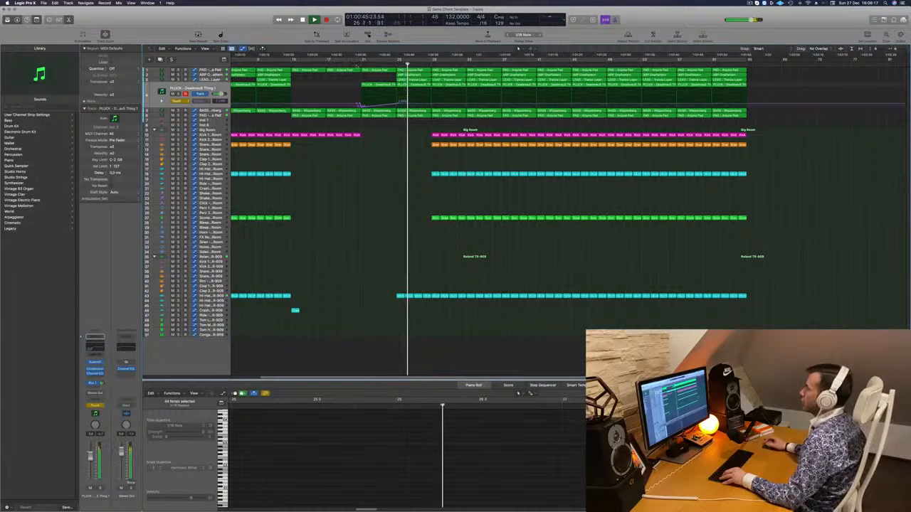
{"action": "key", "text": "super+Right"}
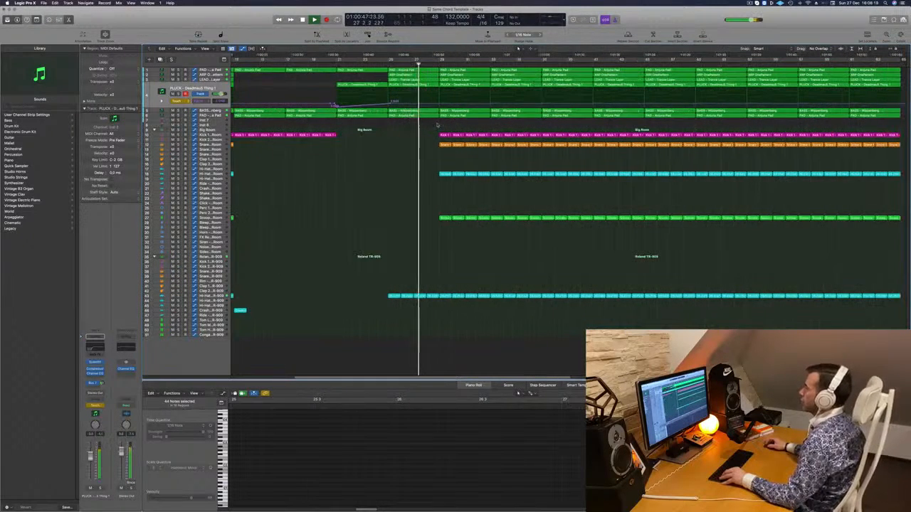
{"action": "key", "text": "super+Right"}
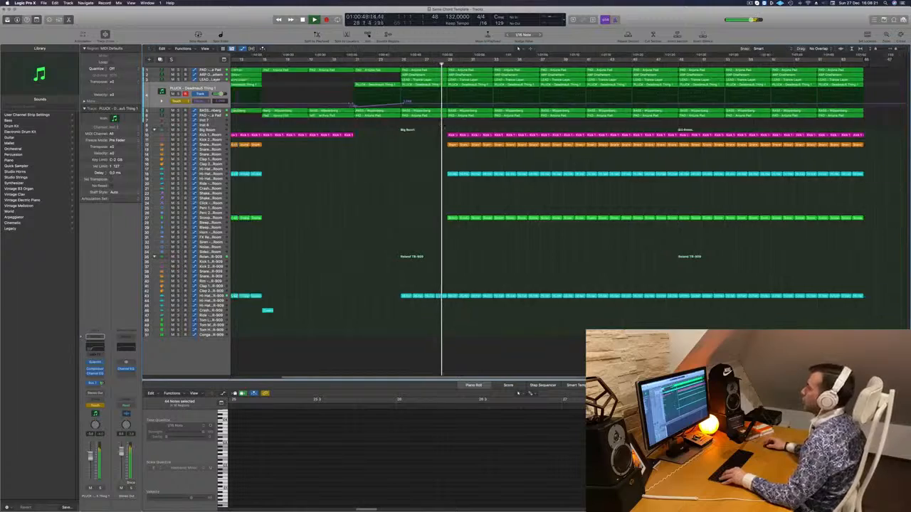
{"action": "key", "text": "super+Left"}
{"action": "key", "text": "super+Left"}
{"action": "key", "text": "super+Left"}
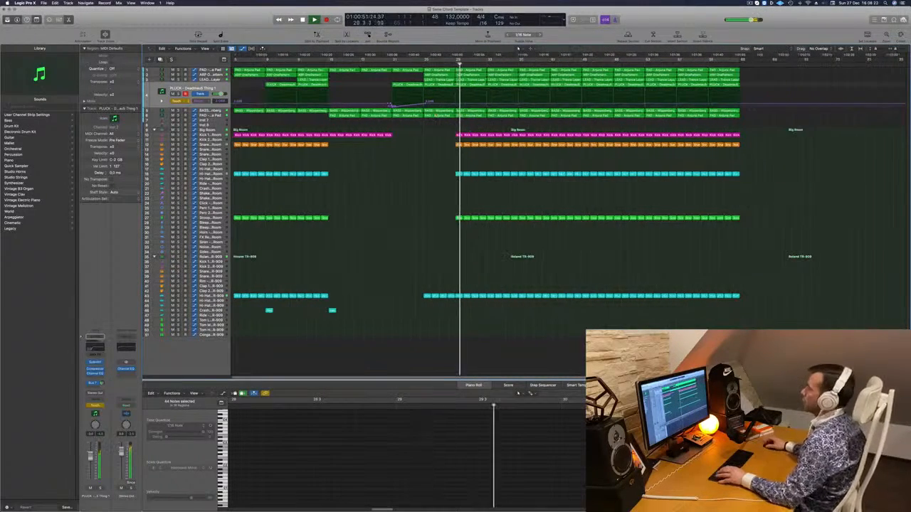
{"action": "left_click", "coordinate": [419, 65]}
{"action": "key", "text": "super+Left"}
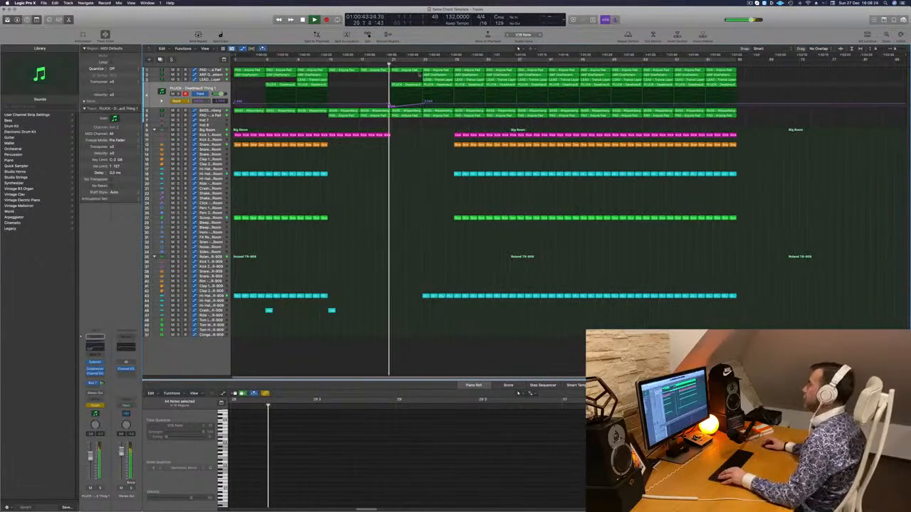